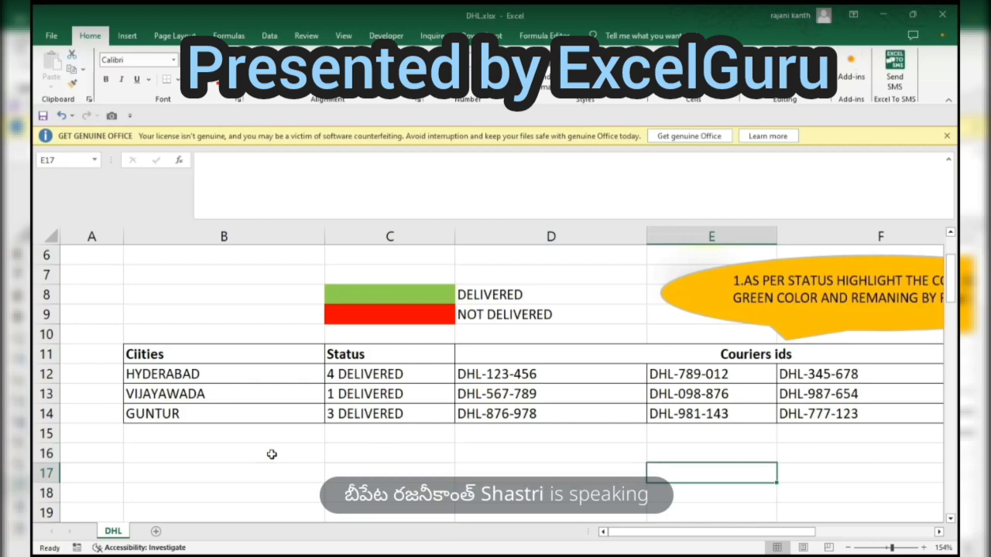
{"action": "left_click", "coordinate": [548, 456]}
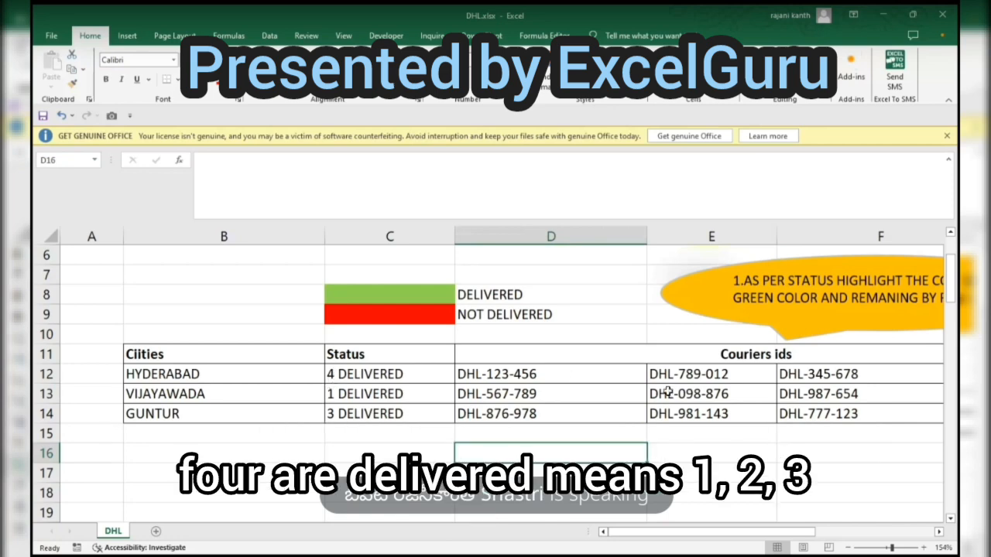
{"action": "left_click_drag", "start_coordinate": [713, 536], "coordinate": [771, 536]}
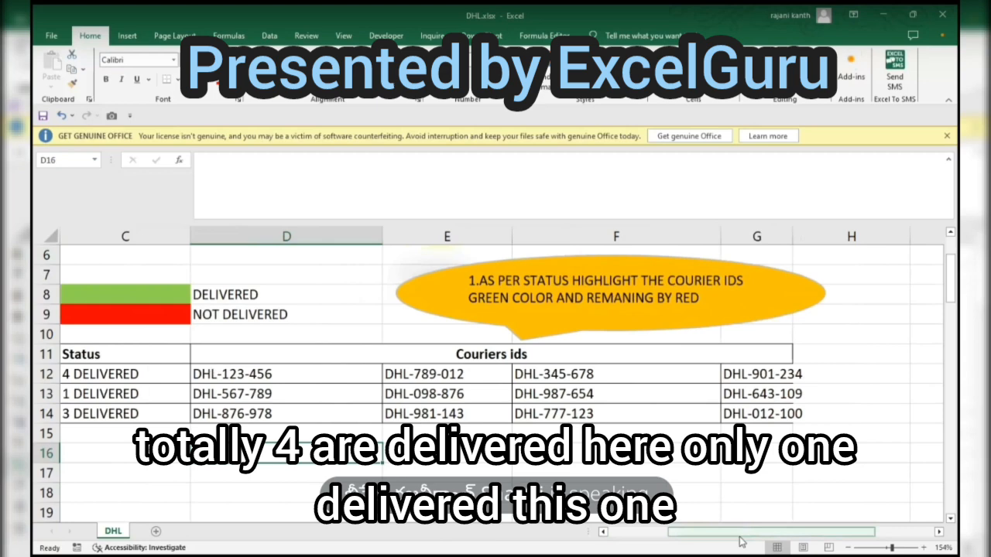
{"action": "left_click_drag", "start_coordinate": [741, 536], "coordinate": [712, 537]}
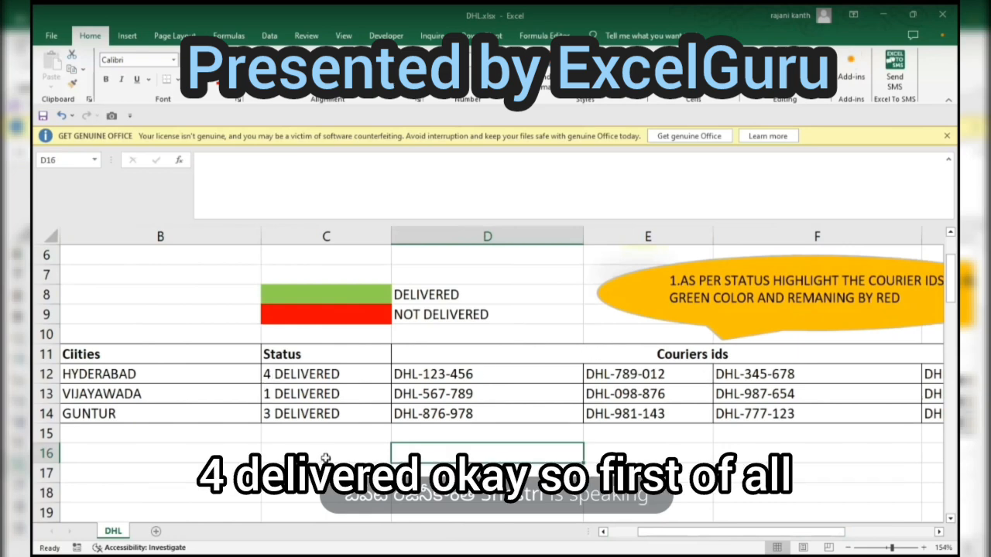
Copy the courier ID block D12:G14 to D16 and clear the contents of the pasted grid
{"action": "left_click", "coordinate": [455, 374]}
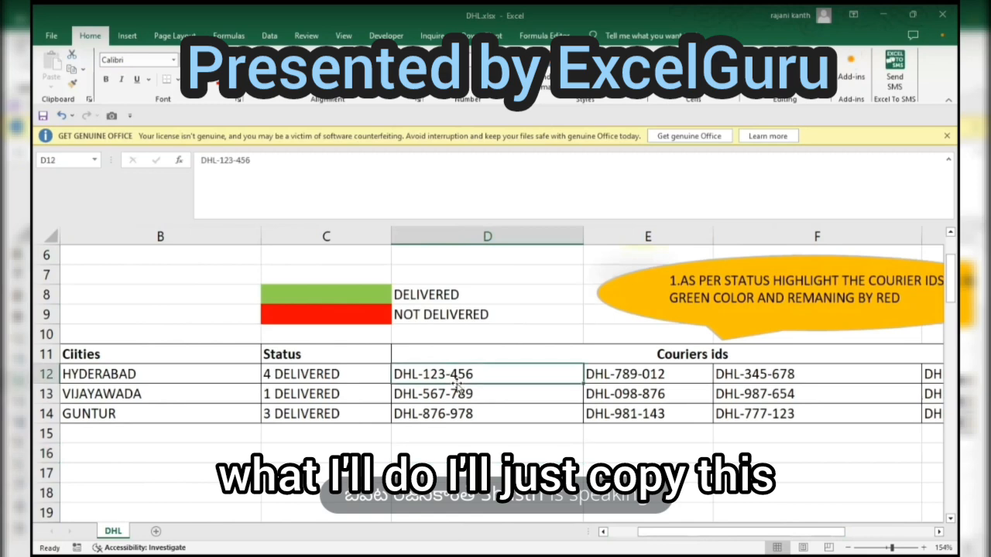
{"action": "key", "text": "shift+Right"}
{"action": "key", "text": "shift+Right"}
{"action": "key", "text": "shift+Right"}
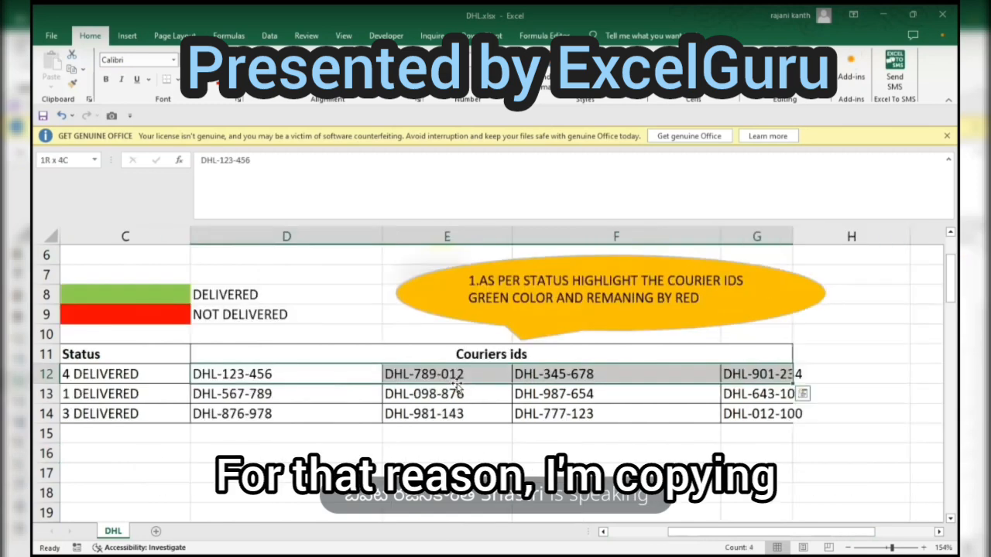
{"action": "key", "text": "shift+Down"}
{"action": "key", "text": "shift+Down"}
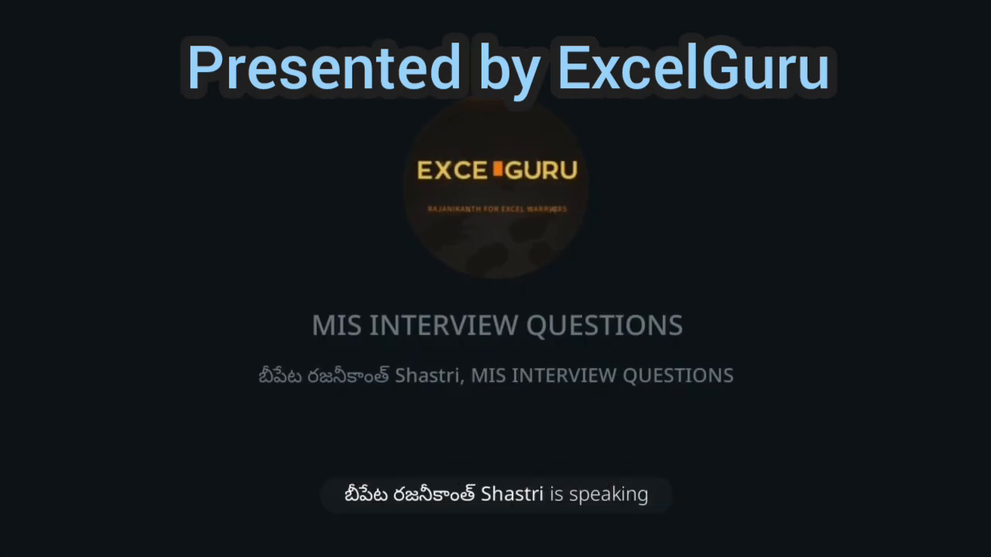
{"action": "key", "text": "ctrl+c"}
{"action": "left_click", "coordinate": [232, 454]}
{"action": "key", "text": "ctrl+v"}
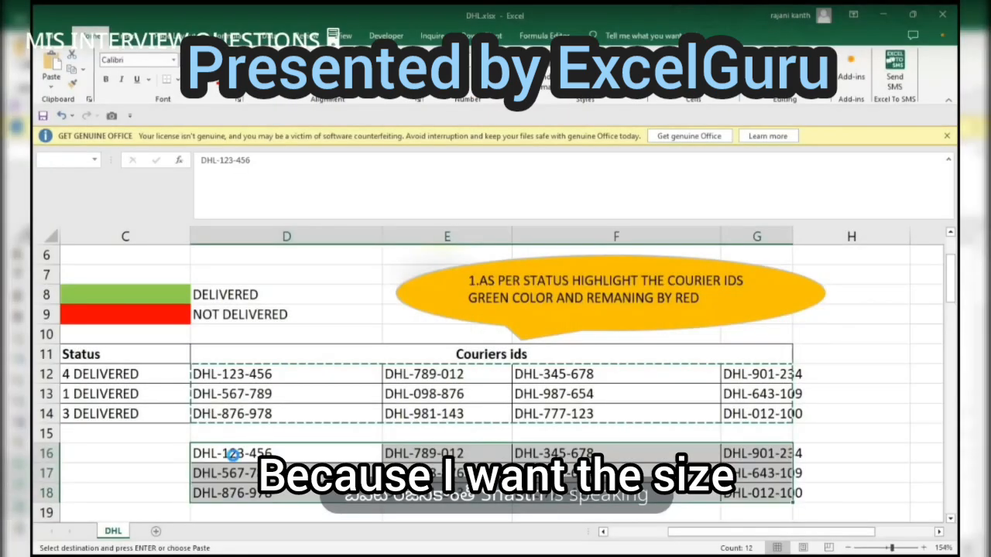
{"action": "key", "text": "Delete"}
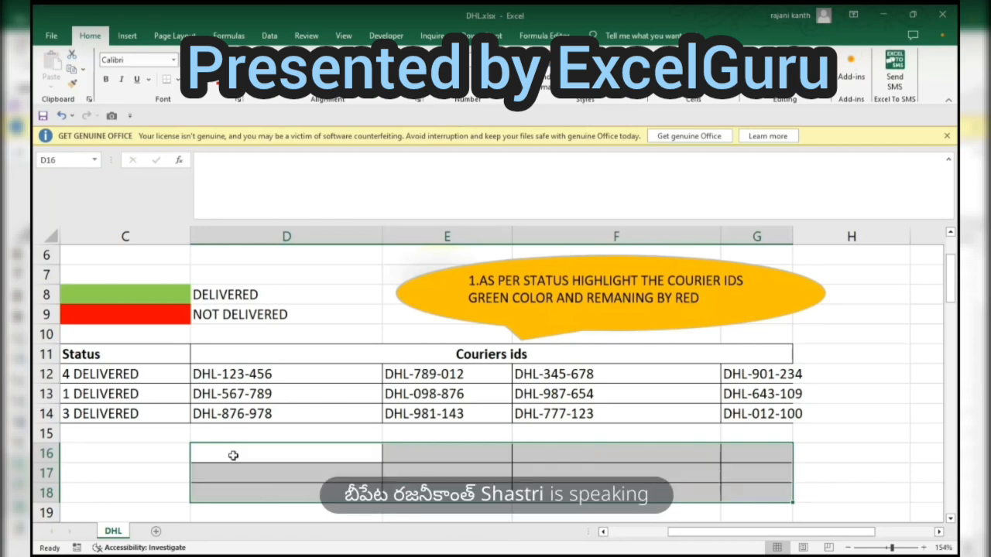
Fill D16:G18 with the formula =COLUMNS($D16:D16), locking only the first column reference
{"action": "type", "text": "="}
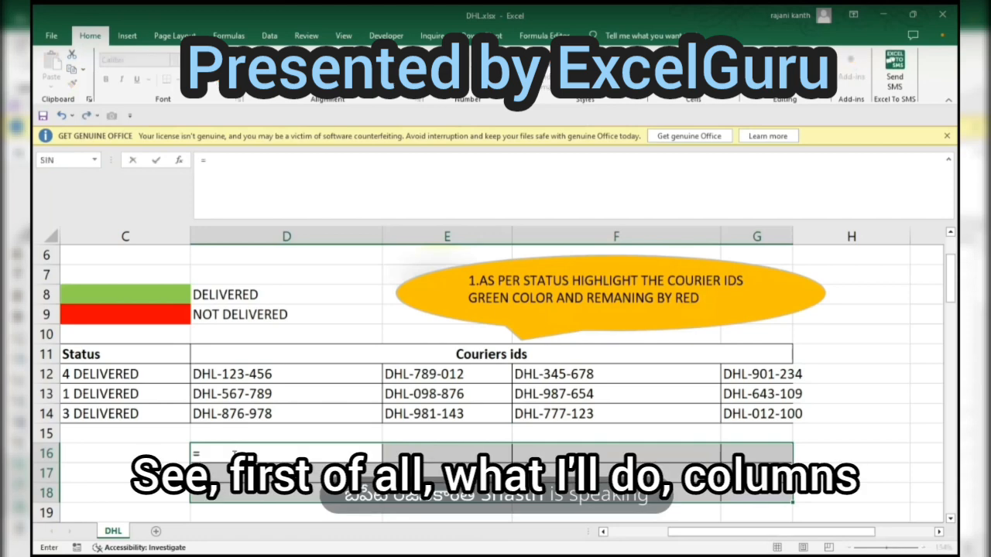
{"action": "type", "text": "COL"}
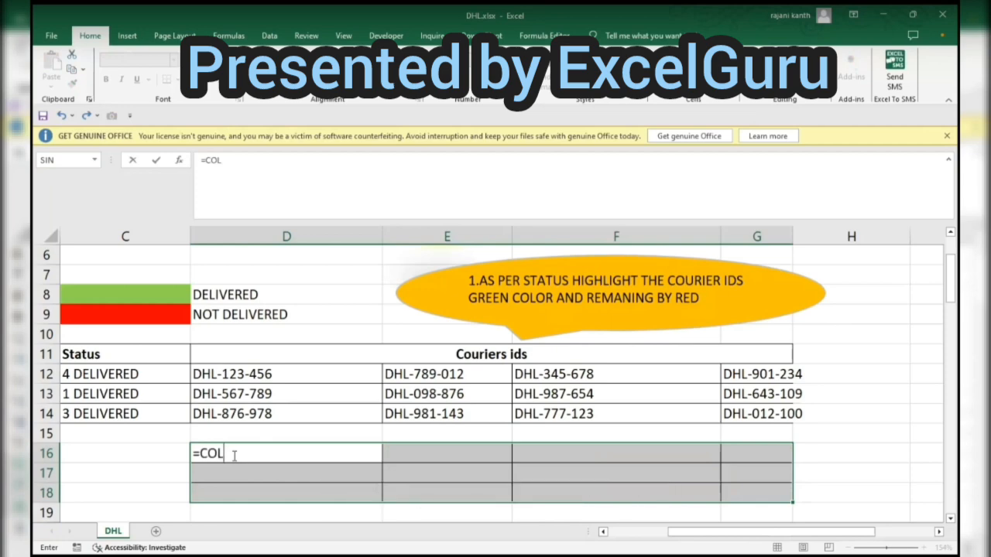
{"action": "type", "text": "UMNS("}
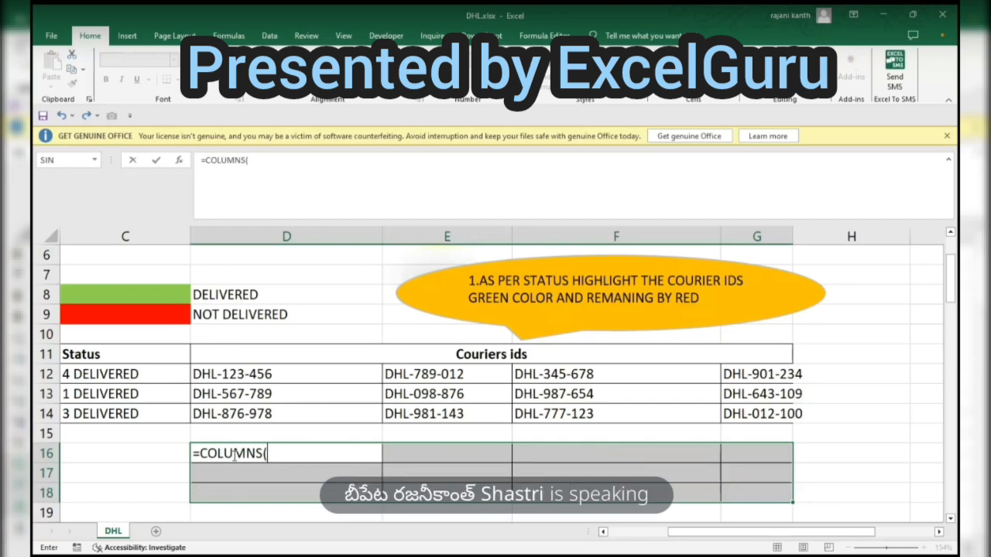
{"action": "type", "text": "$D16"}
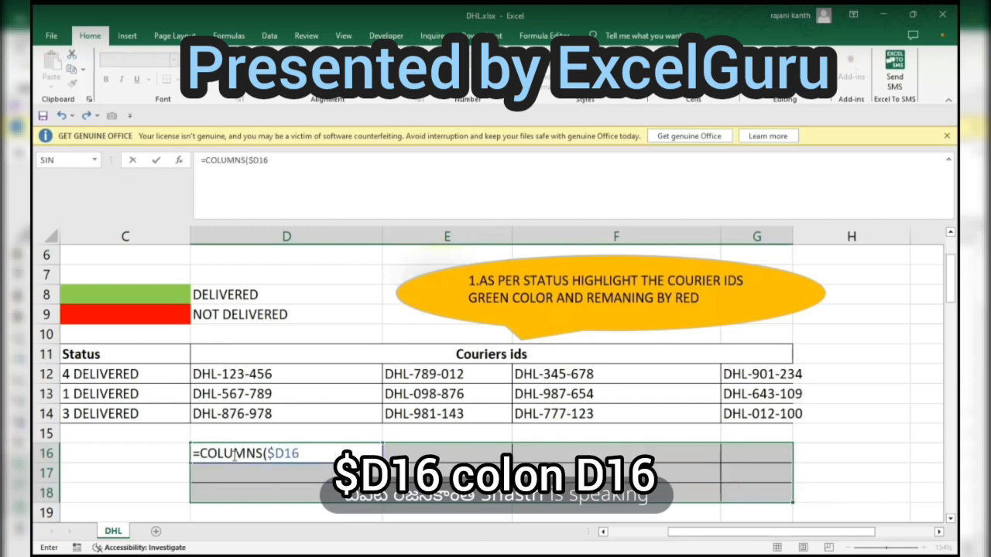
{"action": "type", "text": ":D16"}
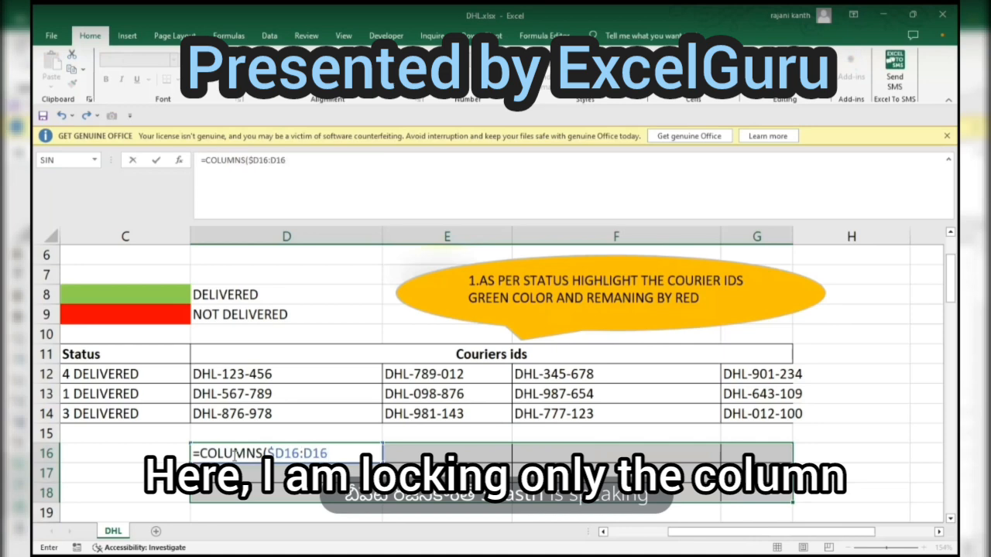
{"action": "type", "text": ")"}
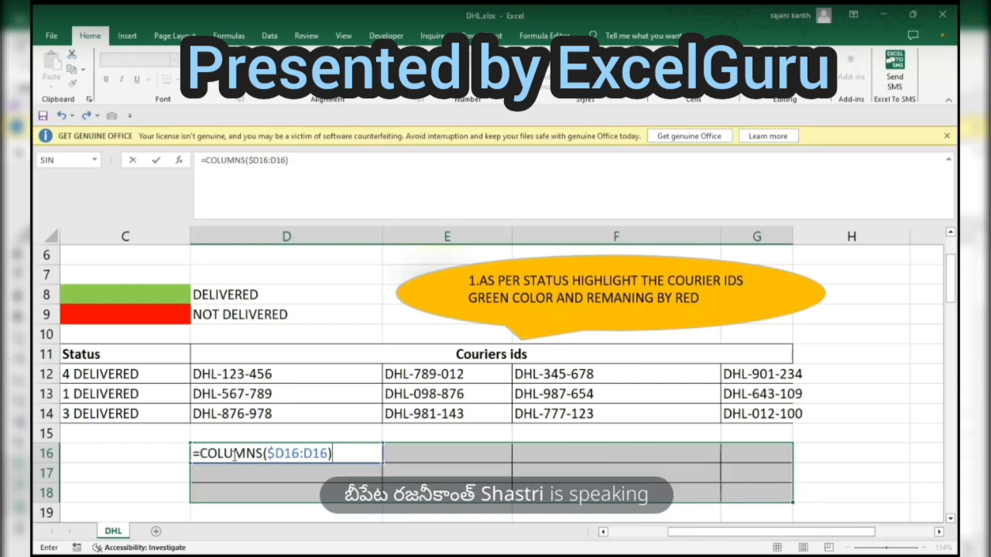
{"action": "key", "text": "ctrl+Return"}
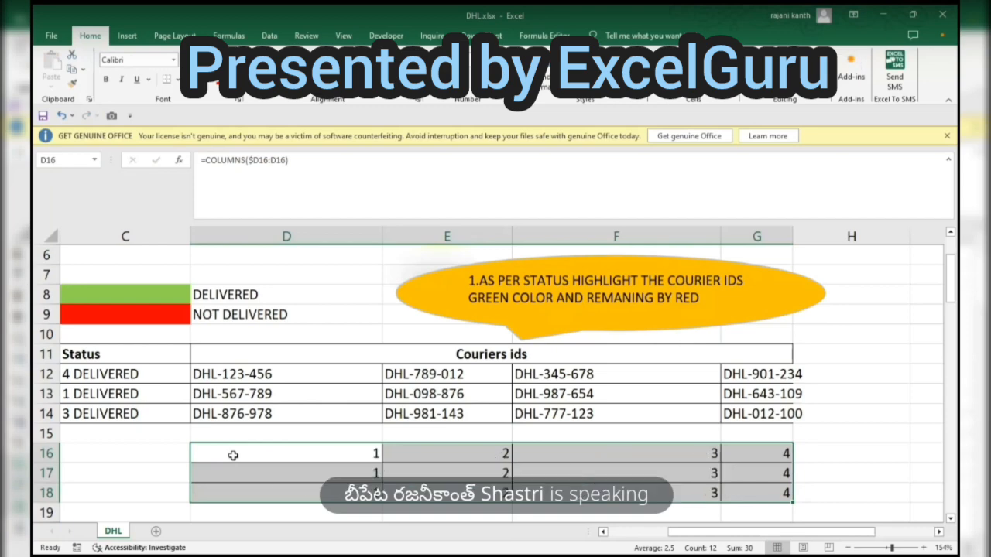
Extend the formula across D16:G18 to =COLUMNS($D16:D16)<=LEFT($C12), comparing each column number with the row's delivery status
{"action": "key", "text": "F2"}
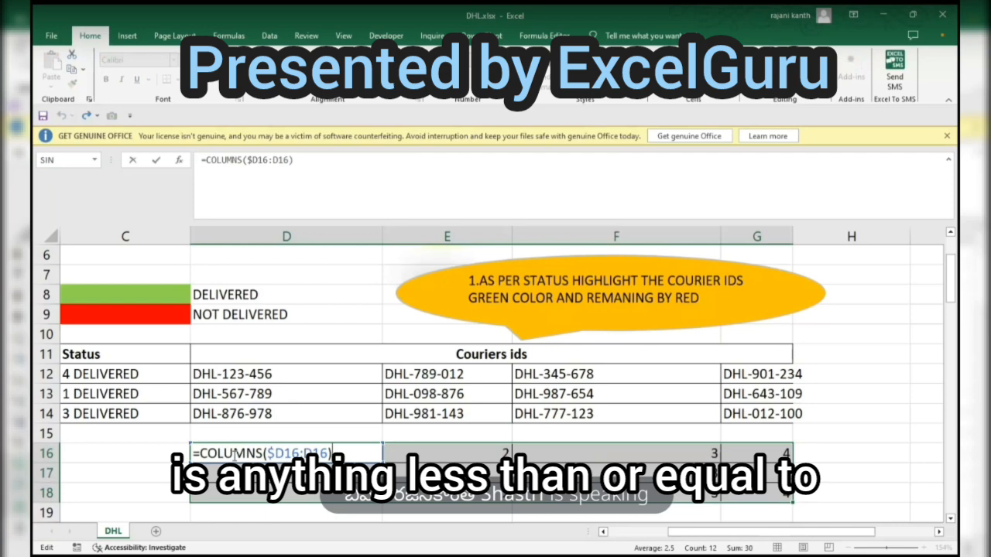
{"action": "type", "text": "<="}
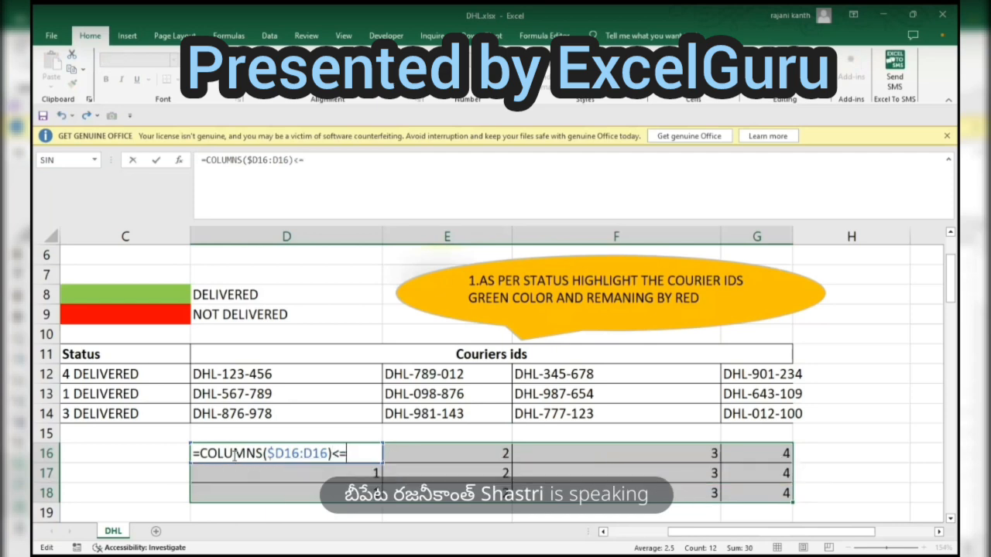
{"action": "type", "text": "LEFT("}
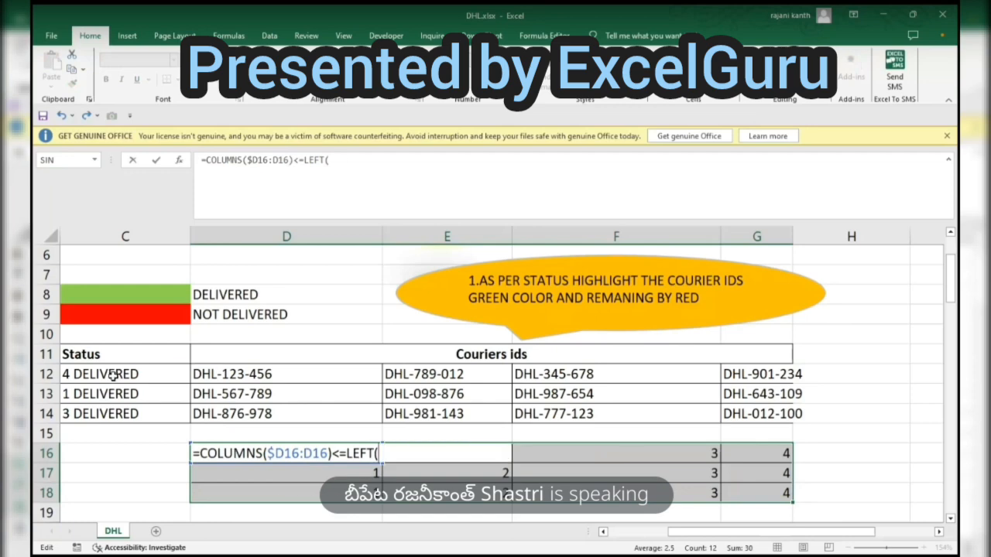
{"action": "left_click", "coordinate": [112, 375]}
{"action": "key", "text": "F4"}
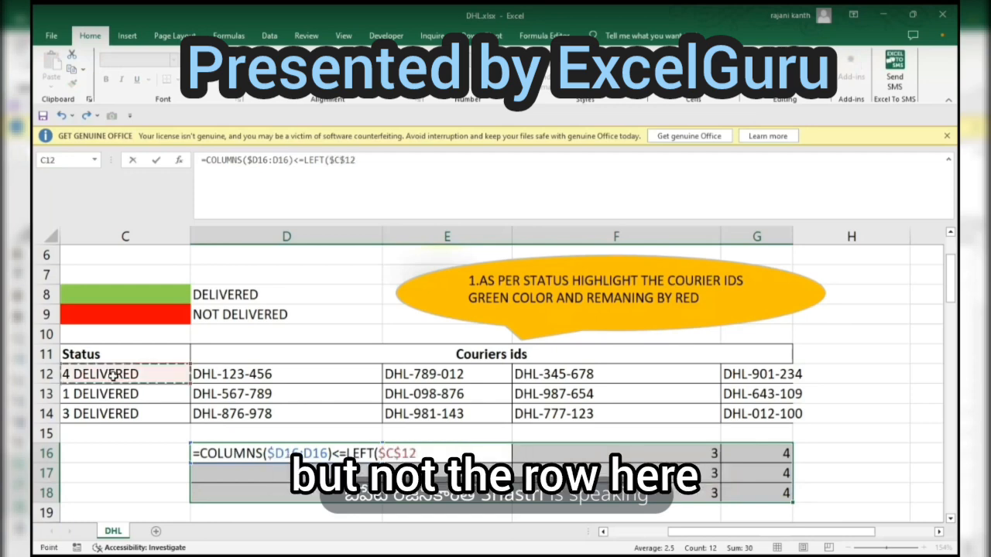
{"action": "key", "text": "F4"}
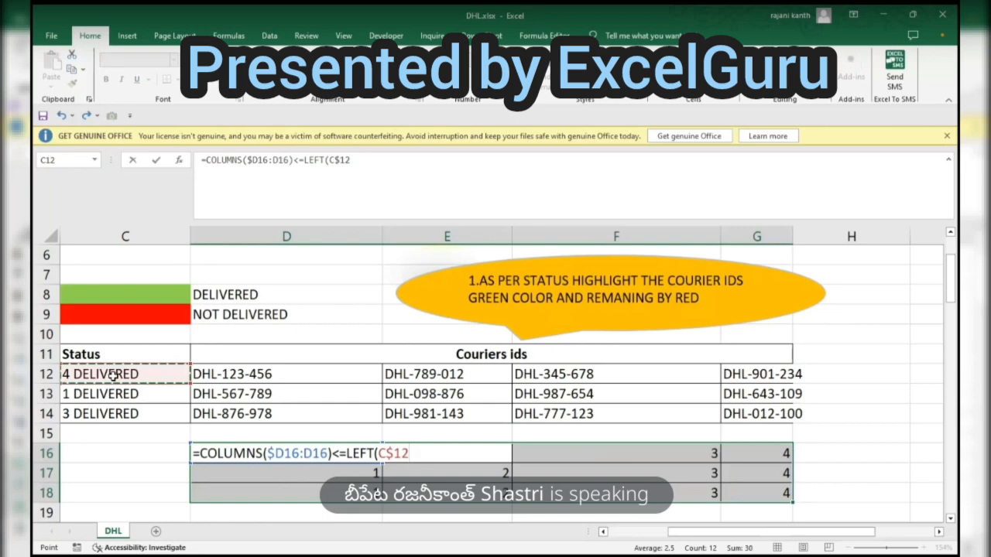
{"action": "key", "text": "F4"}
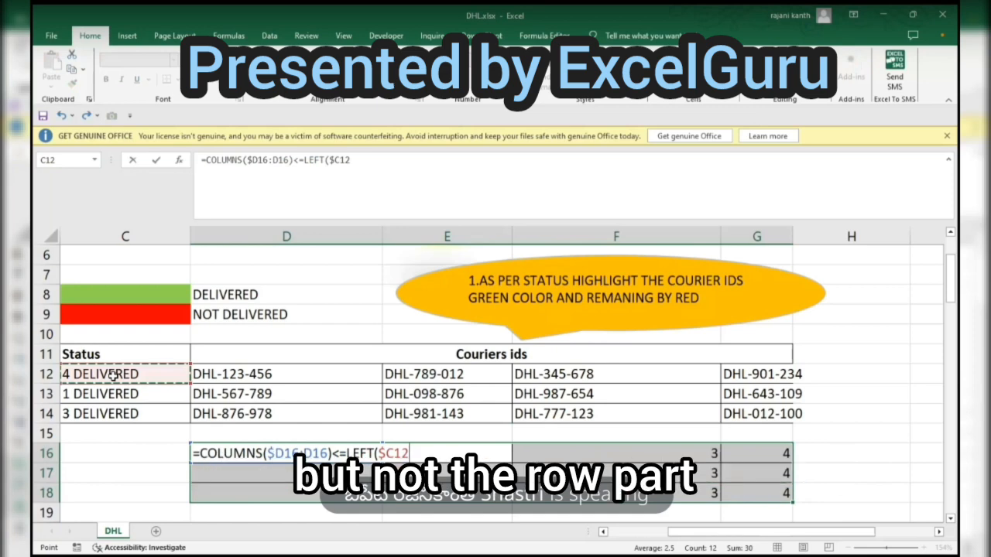
{"action": "type", "text": ")"}
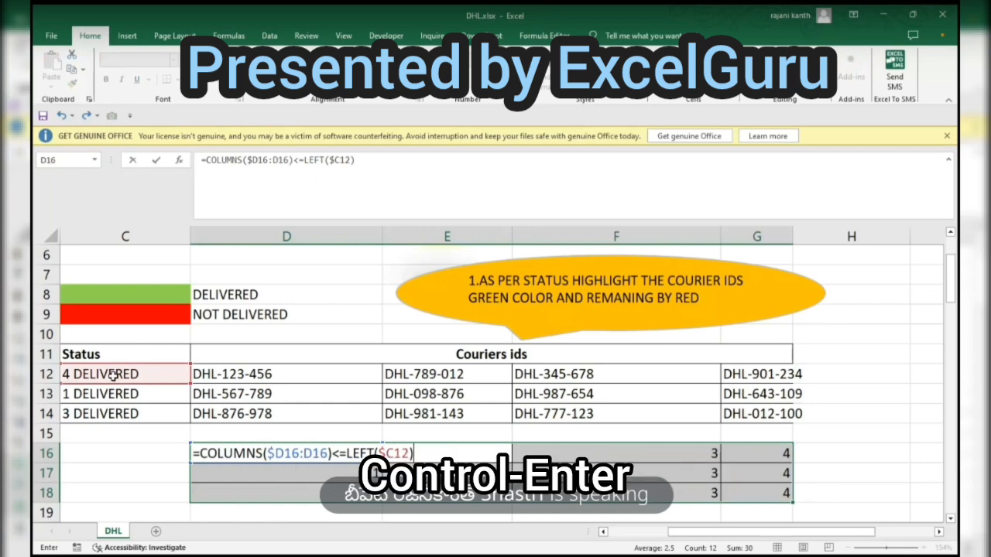
{"action": "key", "text": "ctrl+Return"}
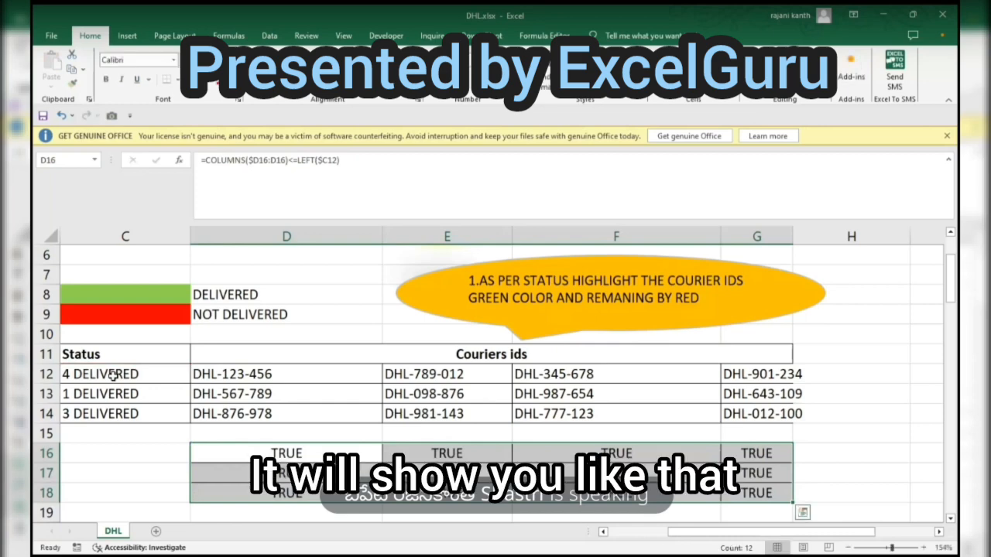
Evaluate the LEFT($C12) part of the D16 formula and append +0 to the formula across D16:G18
{"action": "key", "text": "F2"}
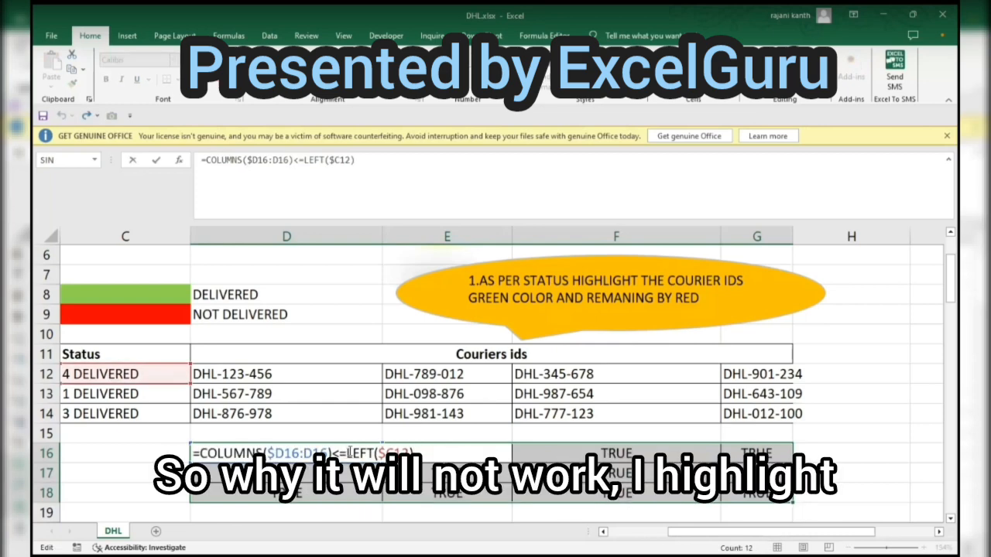
{"action": "left_click_drag", "start_coordinate": [346, 453], "coordinate": [430, 452]}
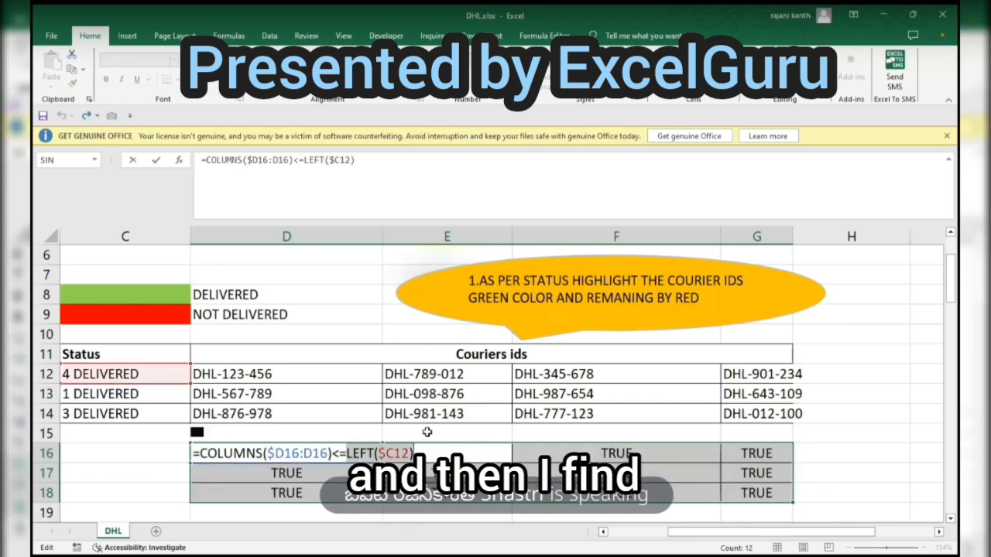
{"action": "key", "text": "F9"}
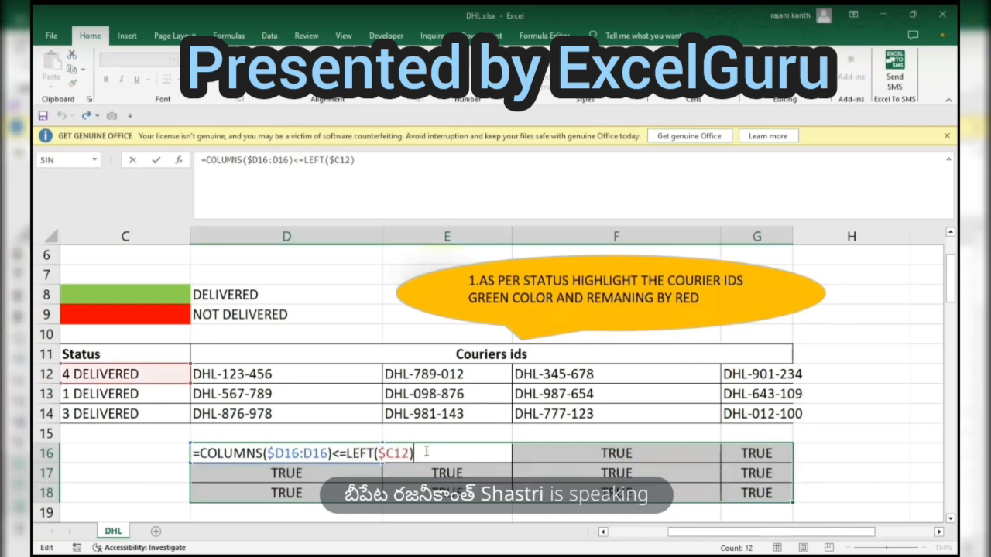
{"action": "type", "text": "+0"}
{"action": "key", "text": "ctrl+Return"}
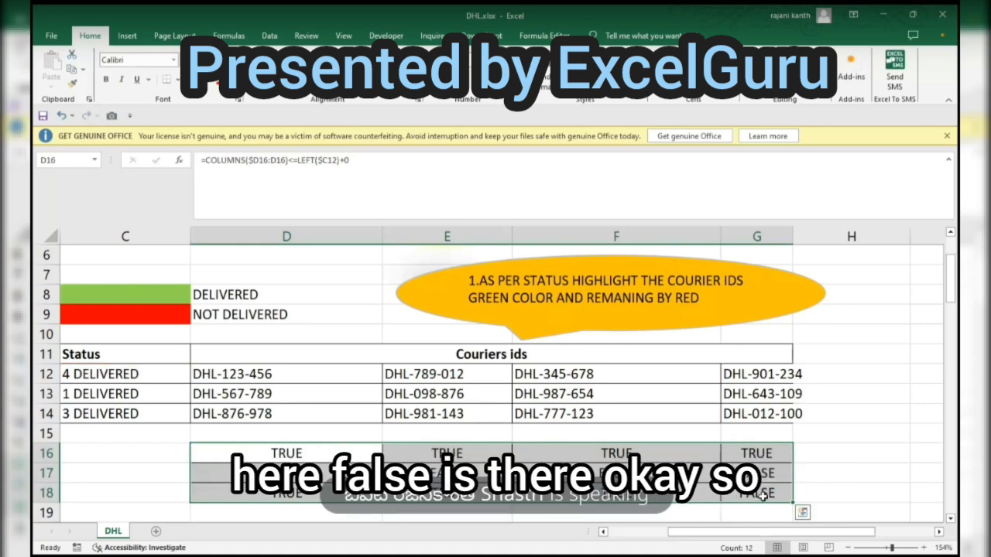
Open cell D16 for editing and copy its full formula text, =COLUMNS($D16:D16)<=LEFT($C12)+0
{"action": "left_click", "coordinate": [339, 458]}
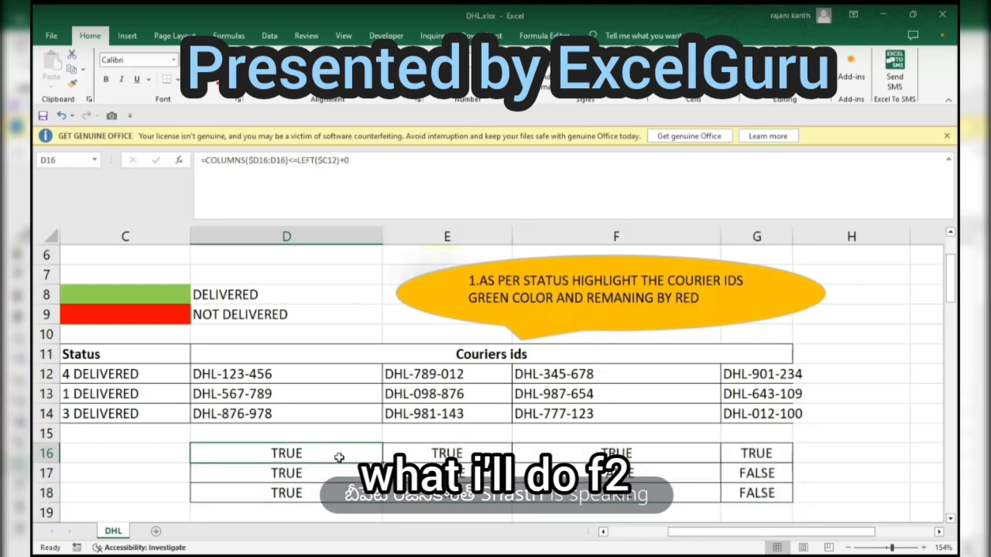
{"action": "key", "text": "F2"}
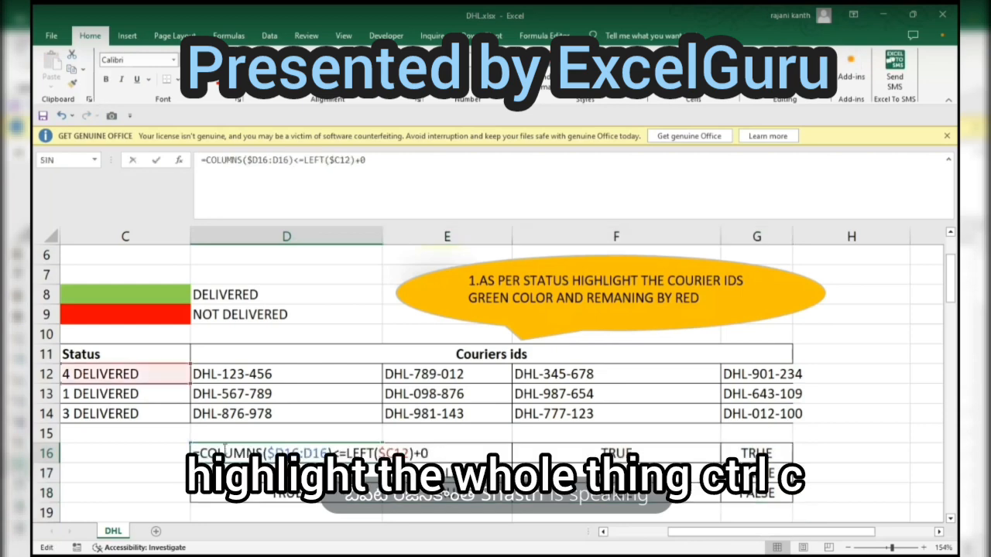
{"action": "key", "text": "shift+Home"}
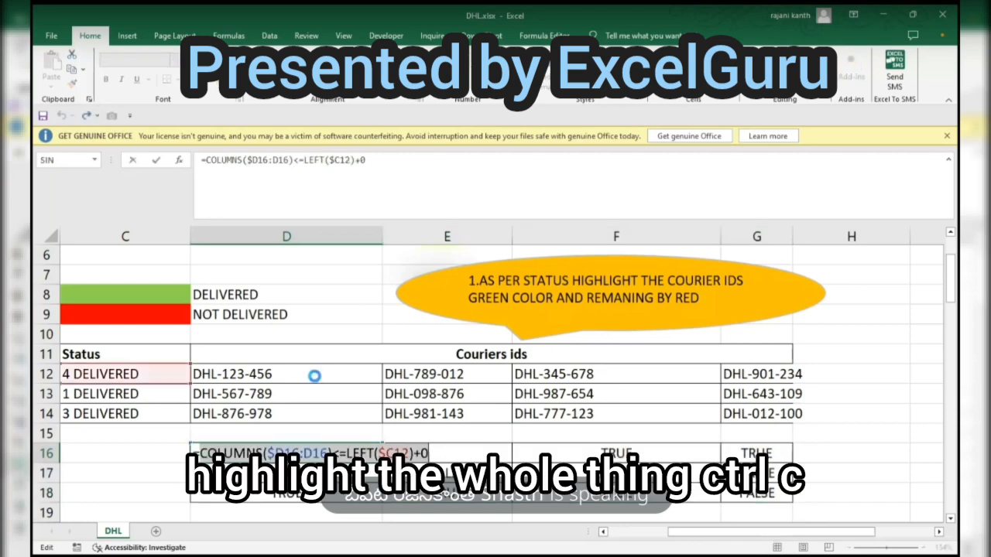
{"action": "type", "text": "="}
{"action": "left_click", "coordinate": [260, 375]}
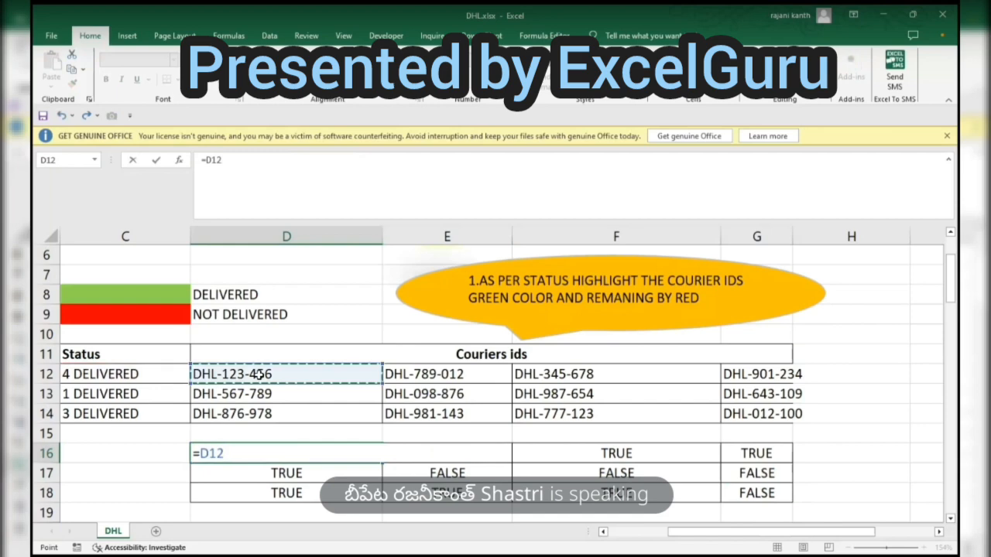
{"action": "key", "text": "shift+Right"}
{"action": "key", "text": "shift+Right"}
{"action": "key", "text": "shift+Right"}
{"action": "key", "text": "shift+Down"}
{"action": "key", "text": "shift+Down"}
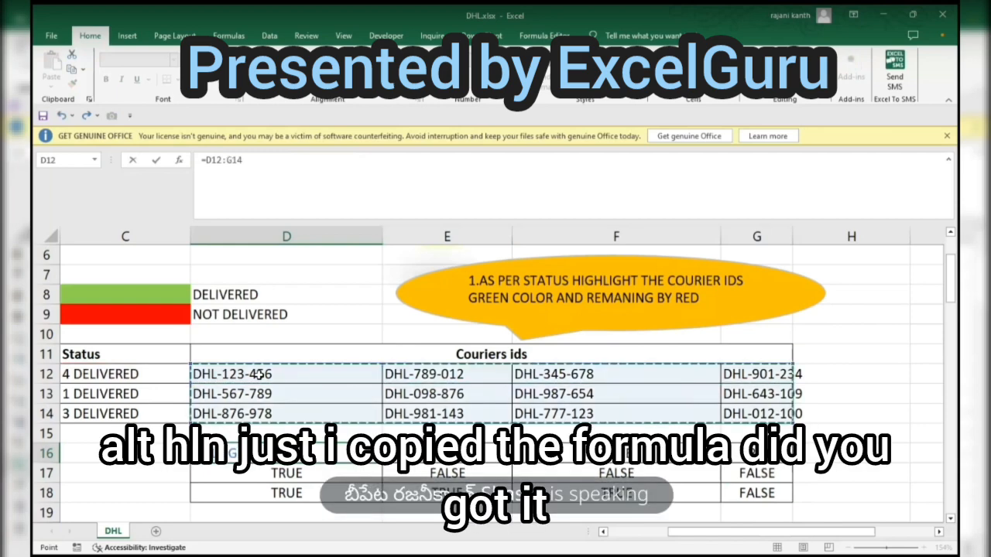
{"action": "key", "text": "alt"}
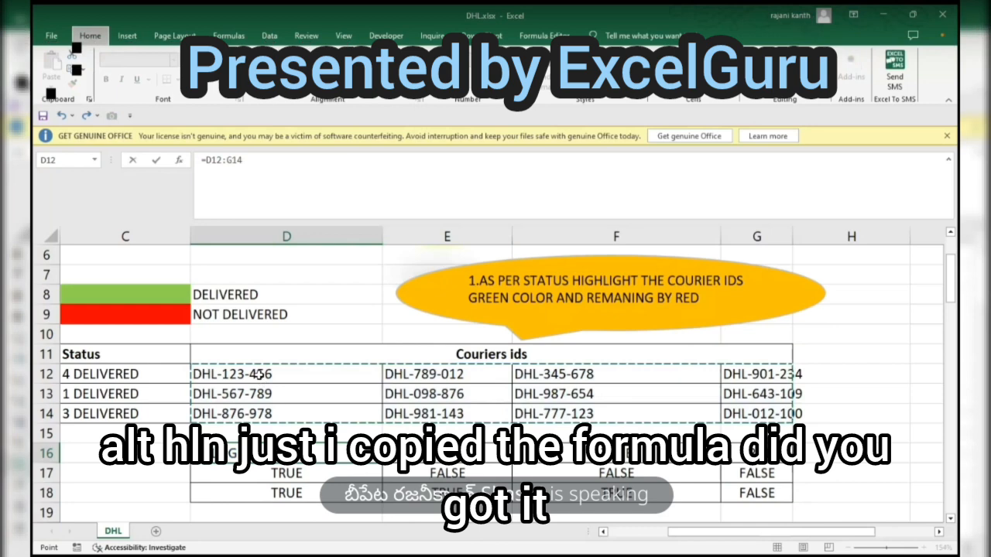
{"action": "key", "text": "h"}
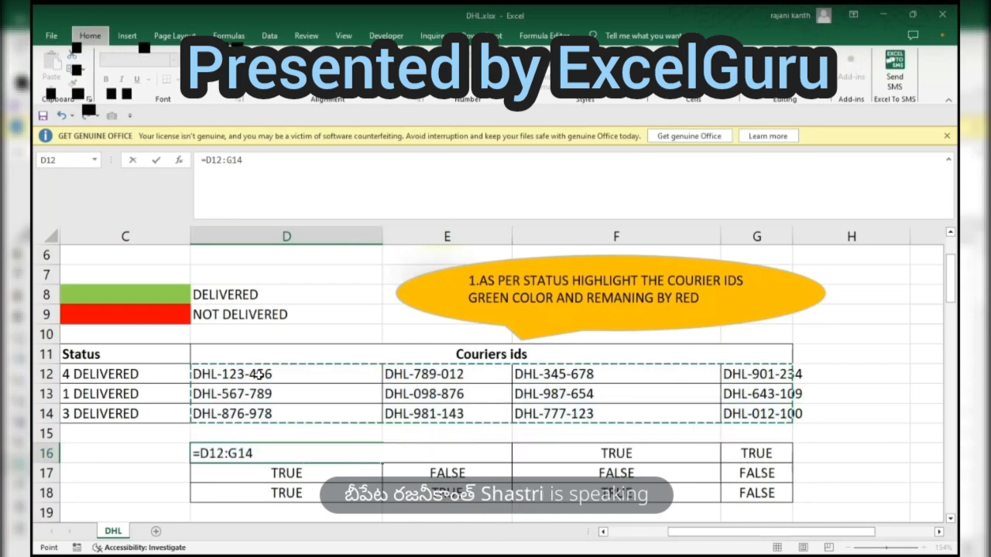
{"action": "key", "text": "Escape"}
{"action": "key", "text": "Escape"}
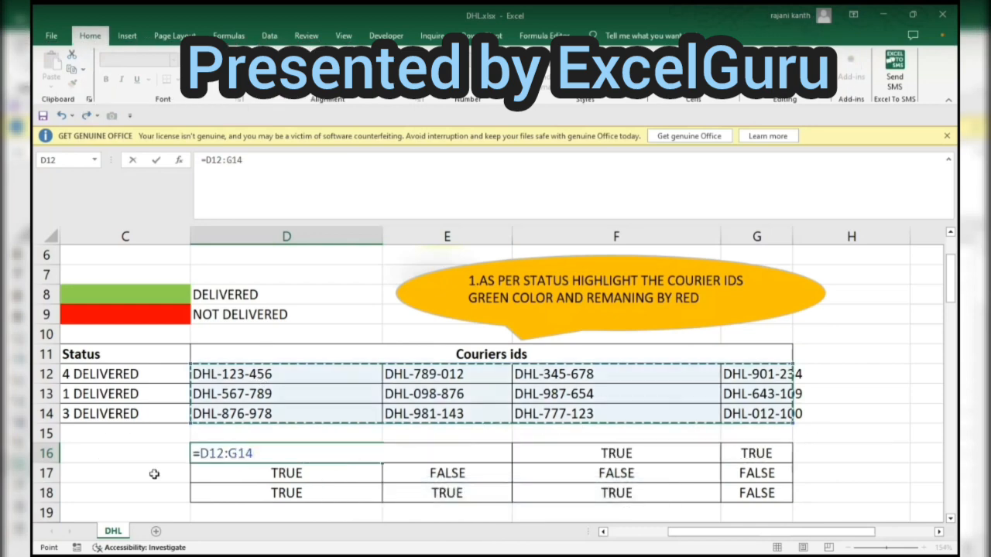
{"action": "key", "text": "Escape"}
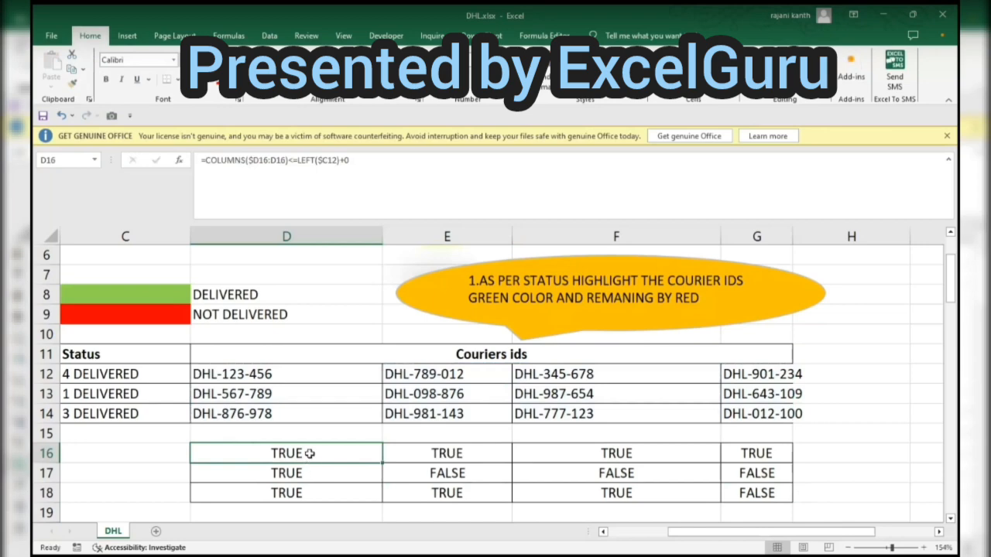
Copy the full formula text =COLUMNS($D16:D16)<=LEFT($C12)+0 from cell D16 and leave the cell unchanged
{"action": "double_click", "coordinate": [310, 453]}
{"action": "left_click_drag", "start_coordinate": [442, 454], "coordinate": [116, 420]}
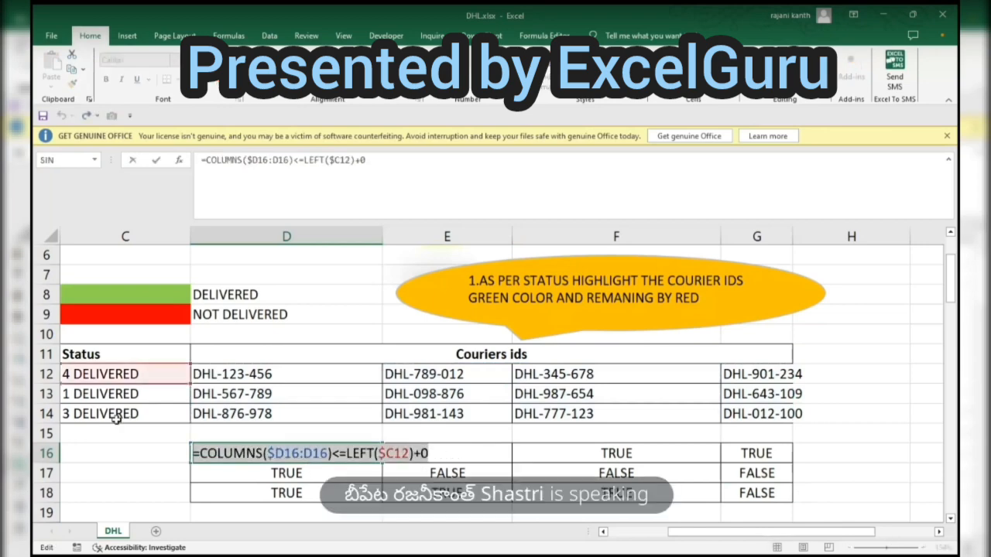
{"action": "key", "text": "ctrl+c"}
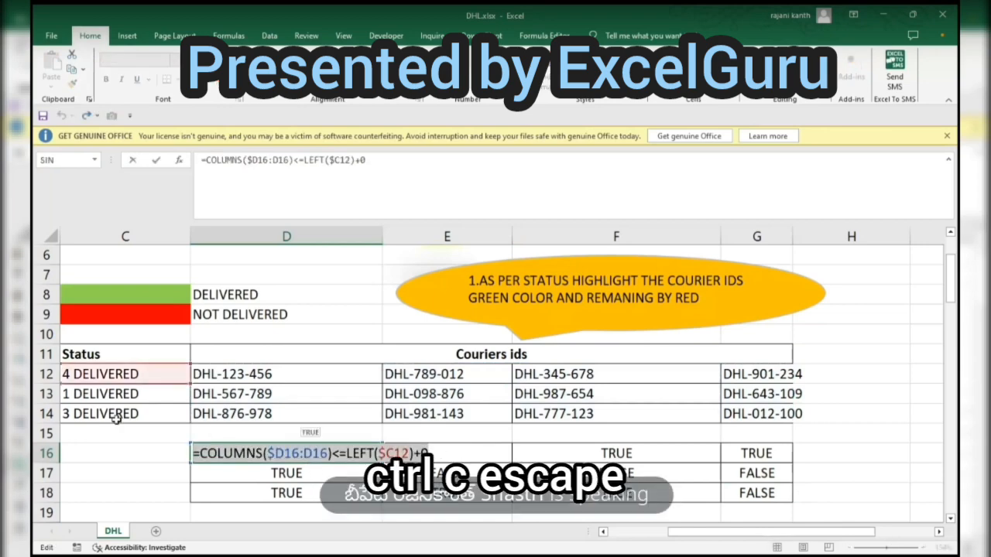
{"action": "key", "text": "Escape"}
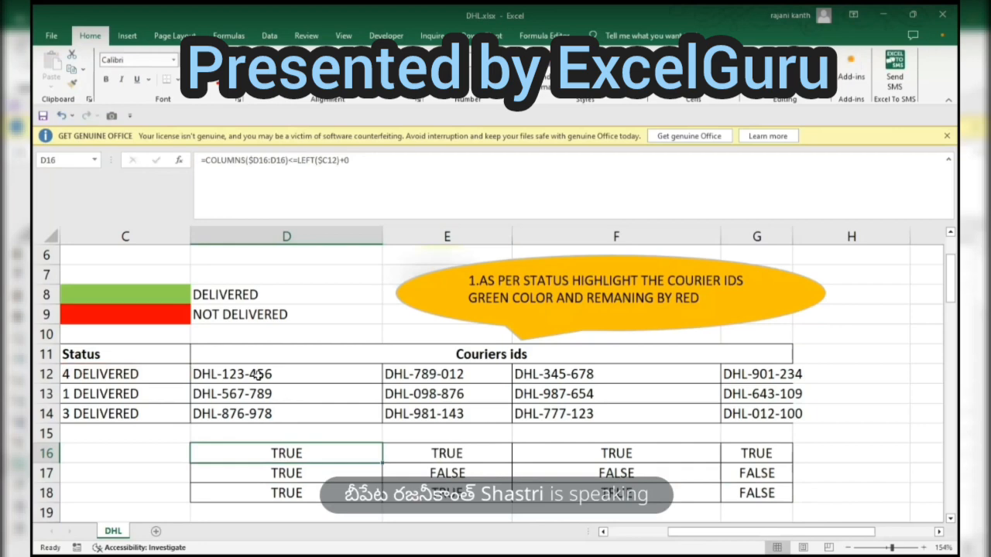
Try to add a formula-based conditional formatting rule to the courier IDs in D12:G14 using the copied formula
{"action": "left_click", "coordinate": [258, 374]}
{"action": "key", "text": "ctrl+shift+Right"}
{"action": "key", "text": "ctrl+shift+Down"}
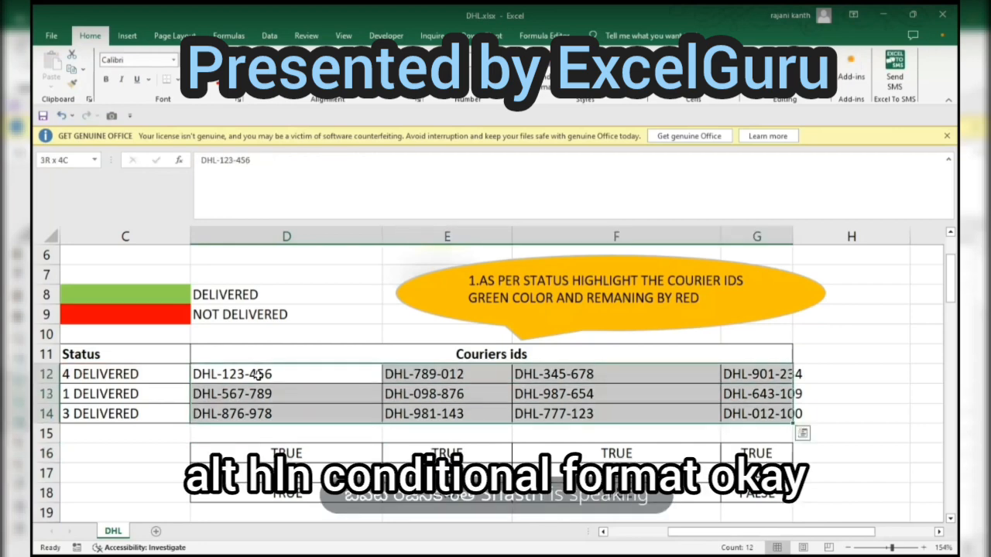
{"action": "key", "text": "alt+h"}
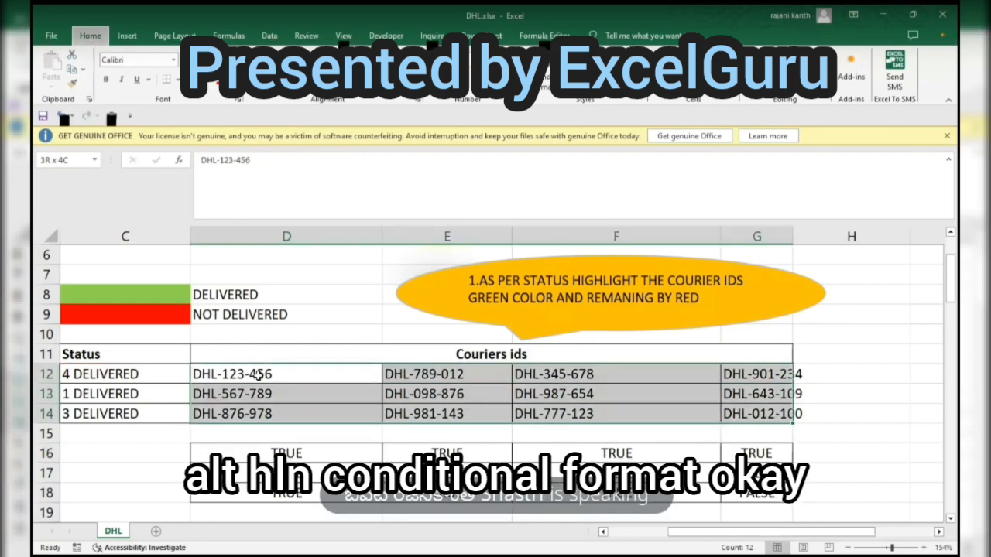
{"action": "key", "text": "l"}
{"action": "key", "text": "n"}
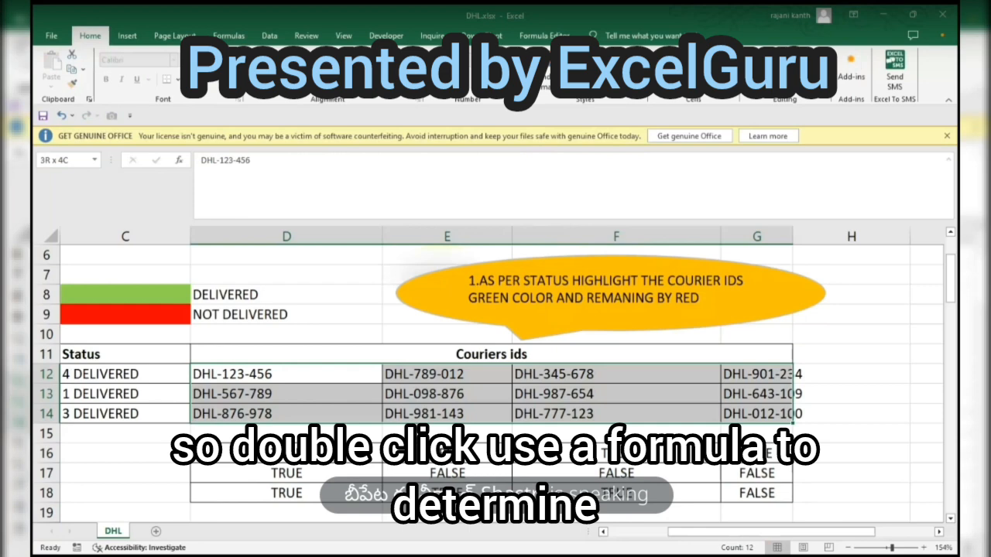
{"action": "key", "text": "ctrl+v"}
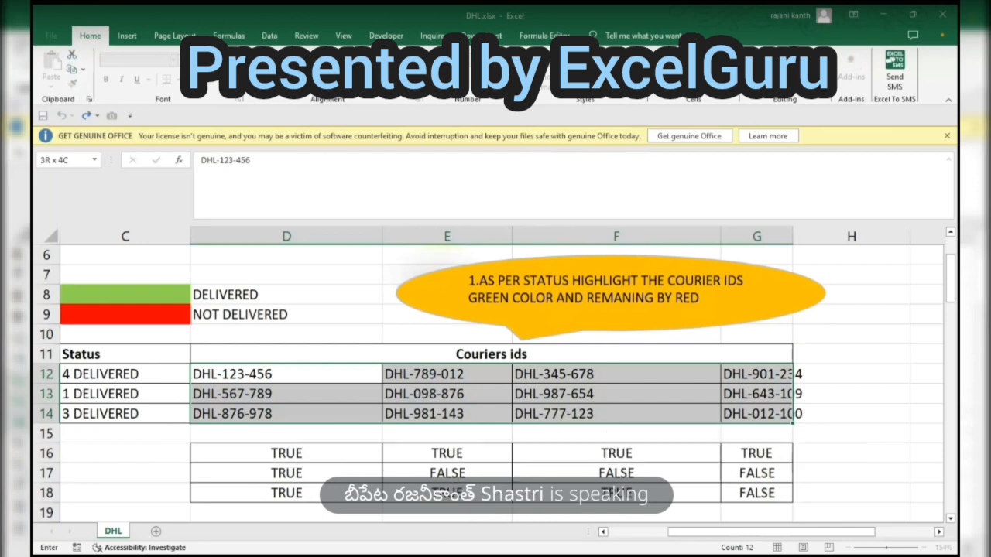
{"action": "key", "text": "Escape"}
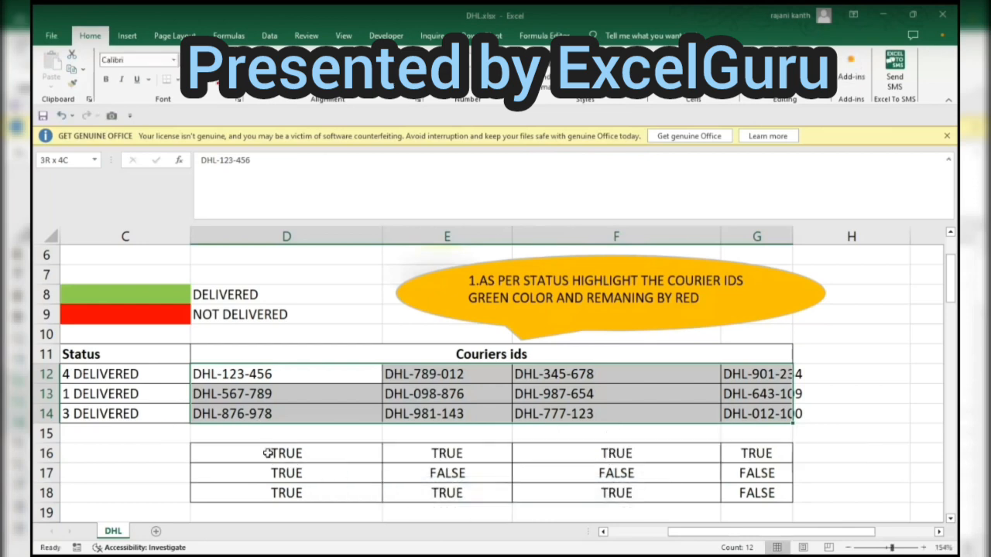
Add a formula-based conditional formatting rule to D12:G14, referencing the status in C12, with a green fill and bold white text
{"action": "left_click", "coordinate": [267, 453]}
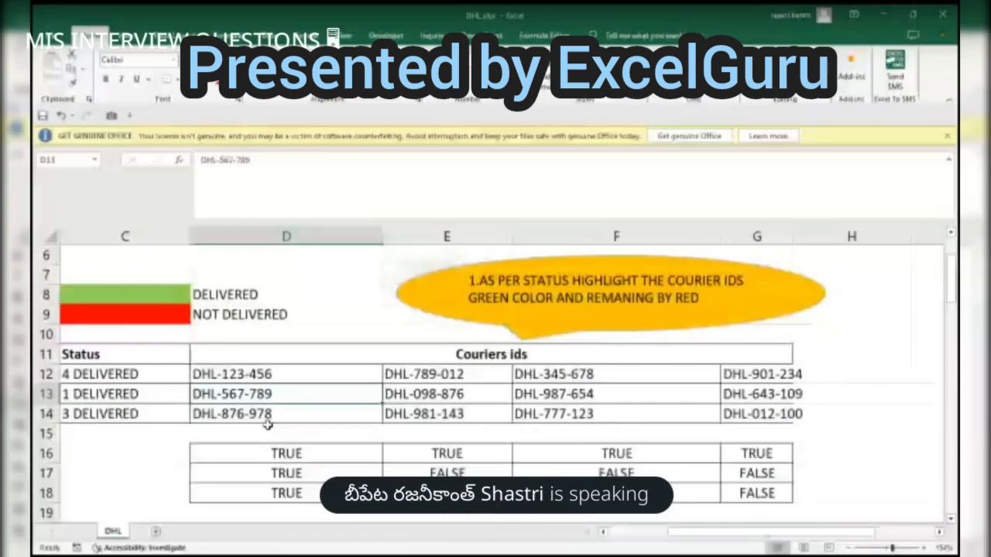
{"action": "key", "text": "Up"}
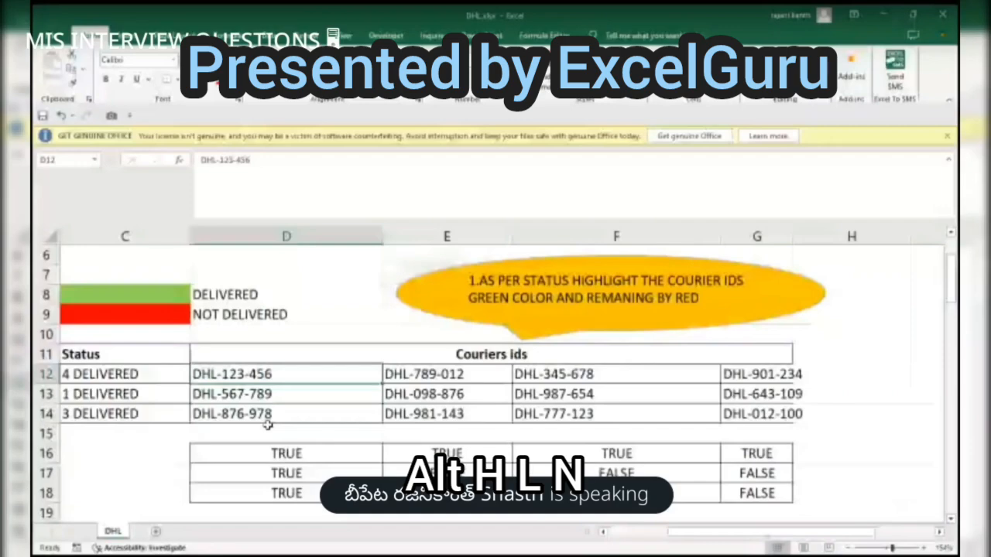
{"action": "key", "text": "ctrl+shift+Right"}
{"action": "key", "text": "ctrl+shift+Down"}
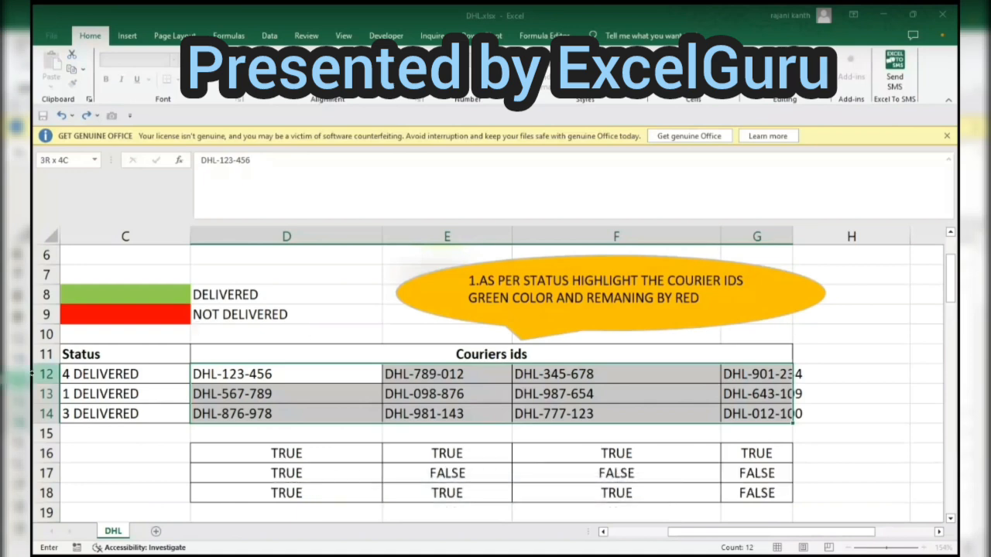
{"action": "left_click", "coordinate": [114, 374]}
{"action": "key", "text": "F4"}
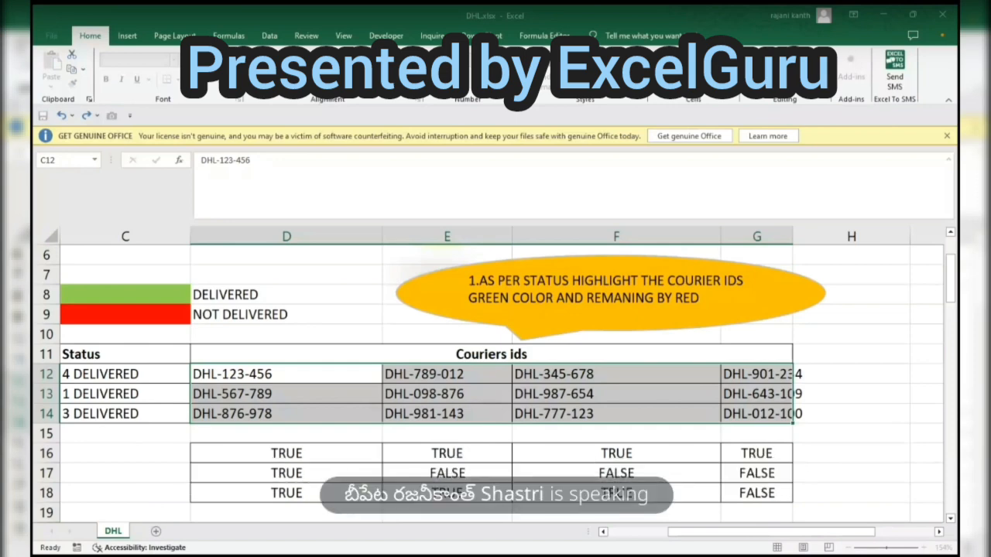
{"action": "left_click", "coordinate": [305, 326]}
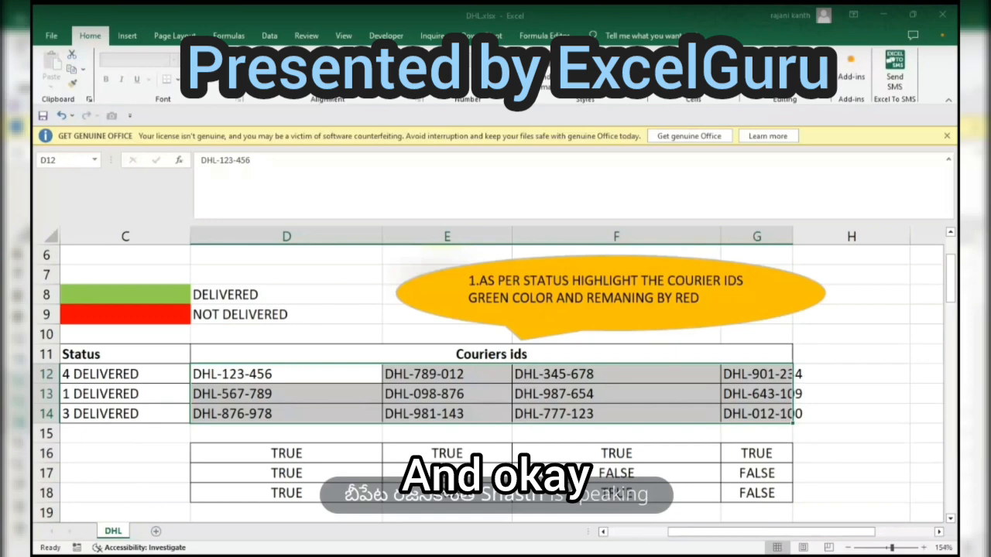
{"action": "left_click", "coordinate": [836, 309]}
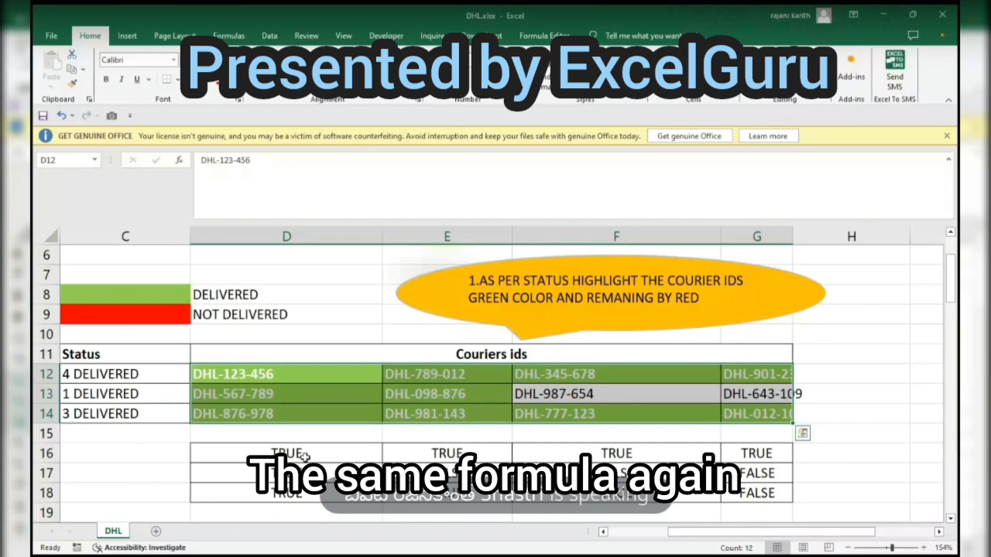
Change the helper formula in D16 to =COLUMNS($D16:D16)>LEFT($C12)+0 and fill it across D16:G18
{"action": "mouse_move", "coordinate": [277, 376]}
{"action": "left_mouse_down"}
{"action": "mouse_move", "coordinate": [696, 376]}
{"action": "mouse_move", "coordinate": [736, 399]}
{"action": "mouse_move", "coordinate": [732, 411]}
{"action": "left_mouse_up"}
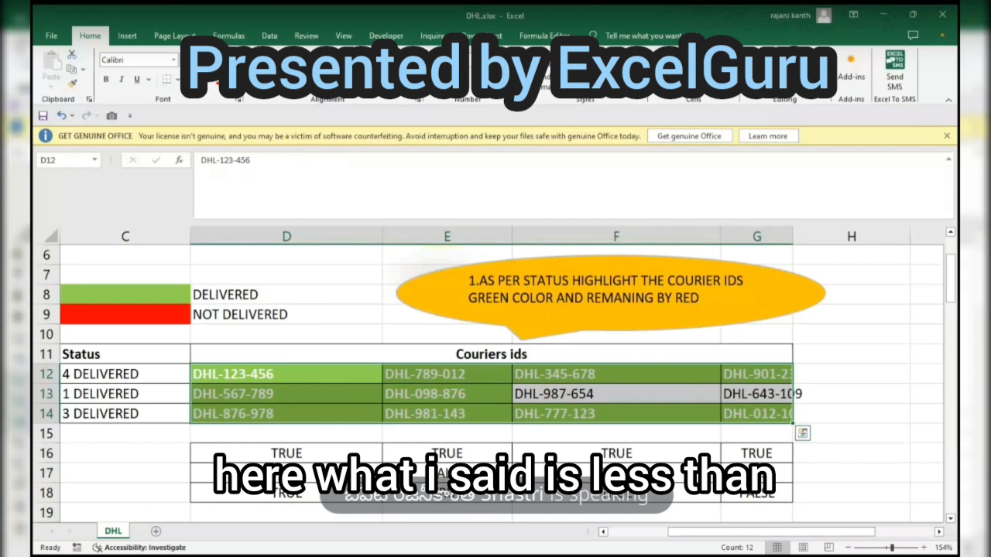
{"action": "double_click", "coordinate": [318, 453]}
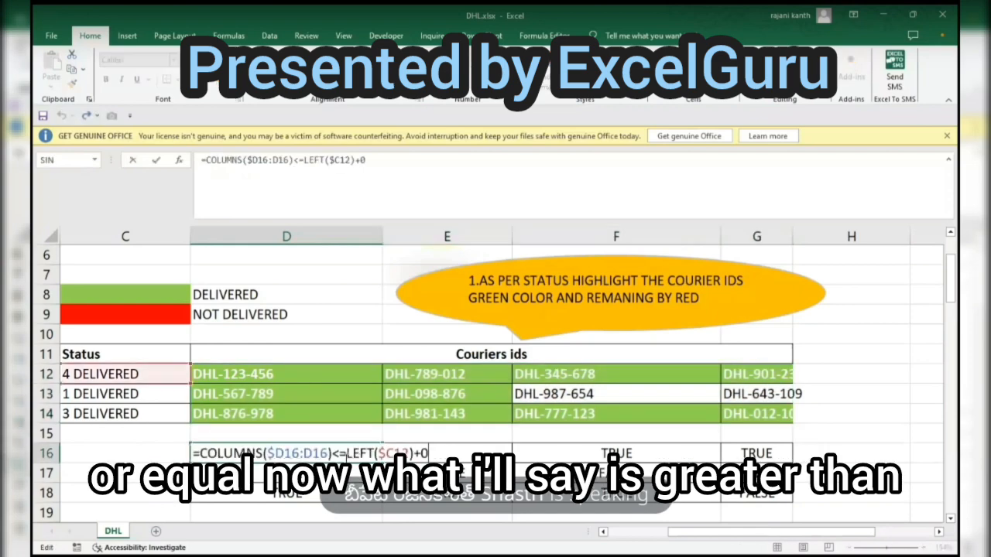
{"action": "left_click", "coordinate": [346, 453]}
{"action": "key", "text": "BackSpace"}
{"action": "key", "text": "BackSpace"}
{"action": "type", "text": ">"}
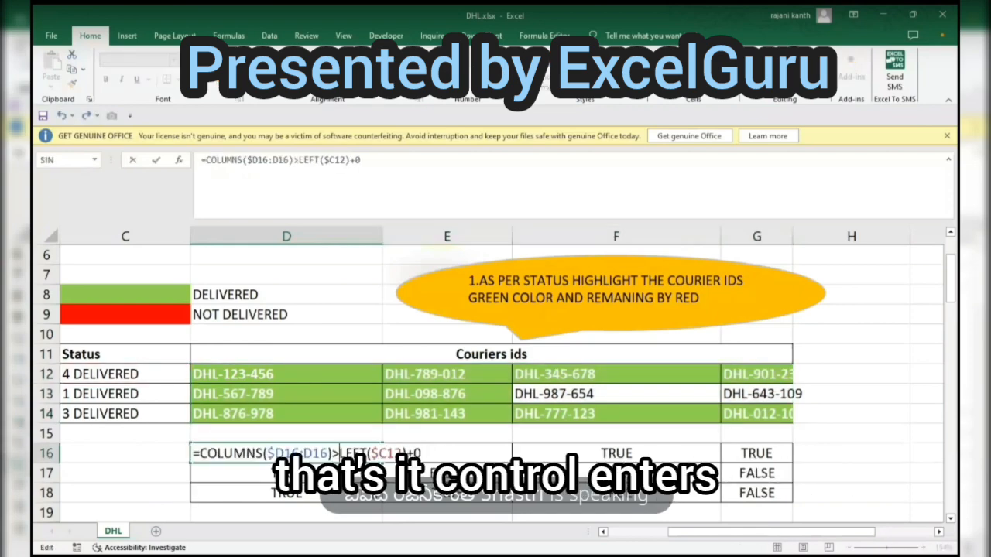
{"action": "key", "text": "ctrl+Return"}
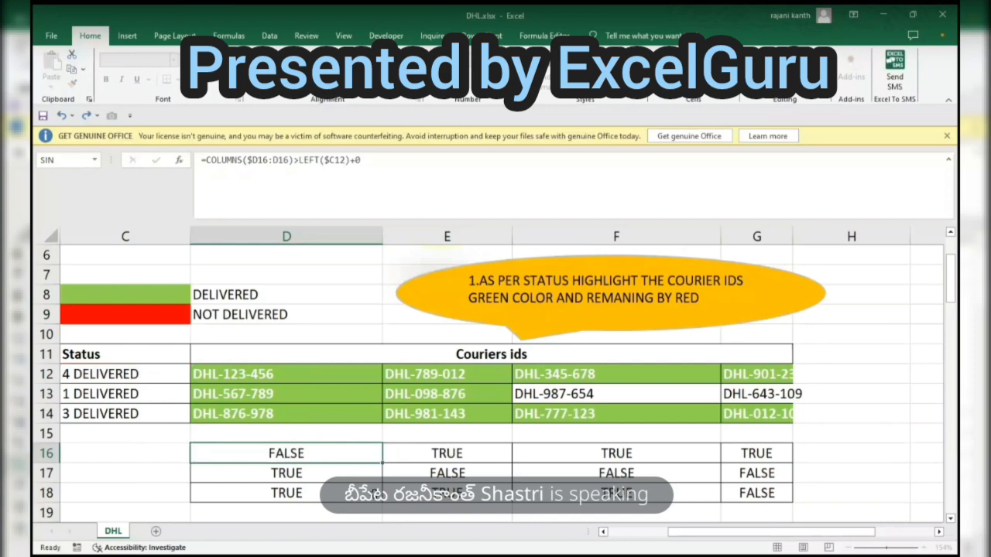
{"action": "left_click_drag", "start_coordinate": [384, 460], "coordinate": [787, 496]}
{"action": "left_click", "coordinate": [306, 457]}
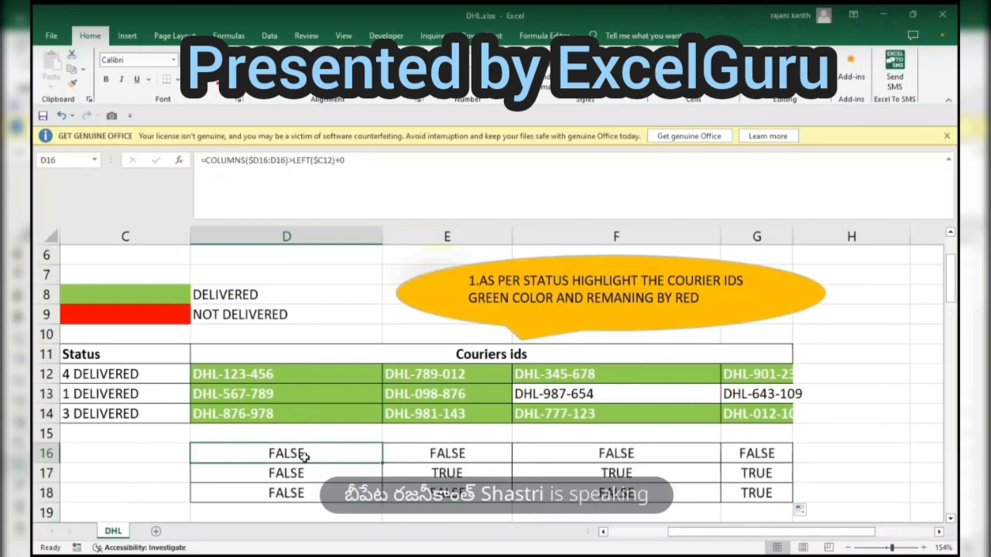
Correct the existing green conditional formatting rule on D12:G14 to match each row's delivered count
{"action": "left_click", "coordinate": [279, 376]}
{"action": "key", "text": "ctrl+shift+Right"}
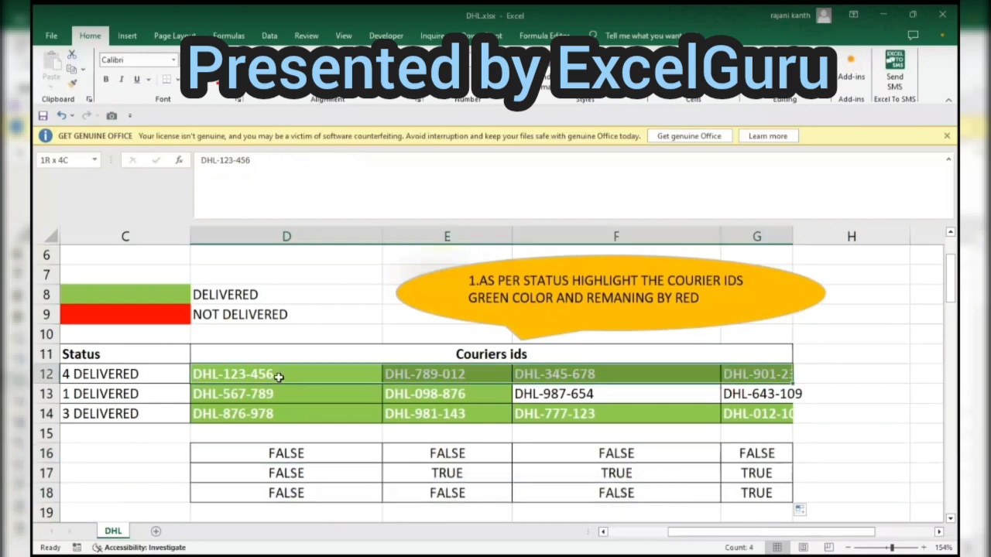
{"action": "key", "text": "ctrl+shift+Down"}
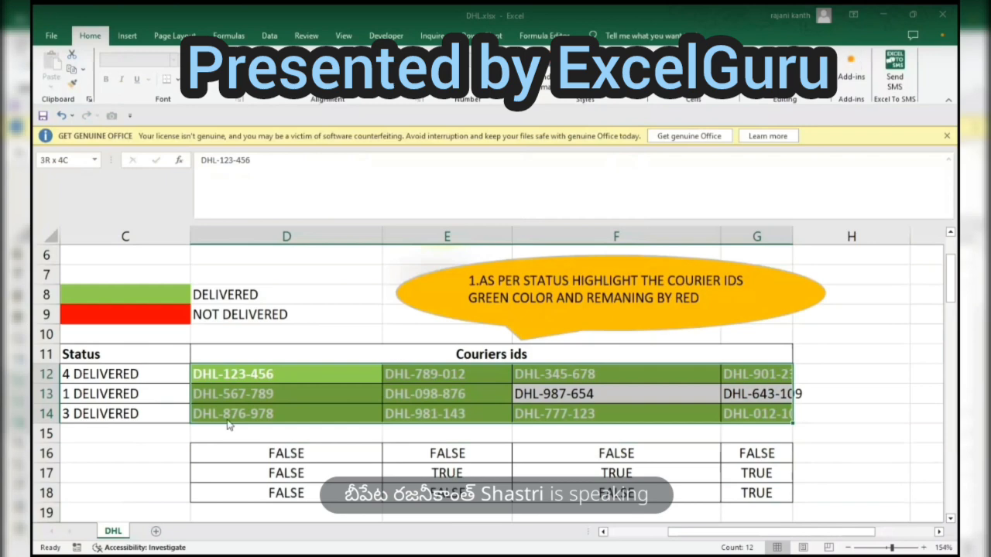
{"action": "left_click_drag", "start_coordinate": [256, 374], "coordinate": [753, 411]}
{"action": "key", "text": "alt+h"}
{"action": "key", "text": "l"}
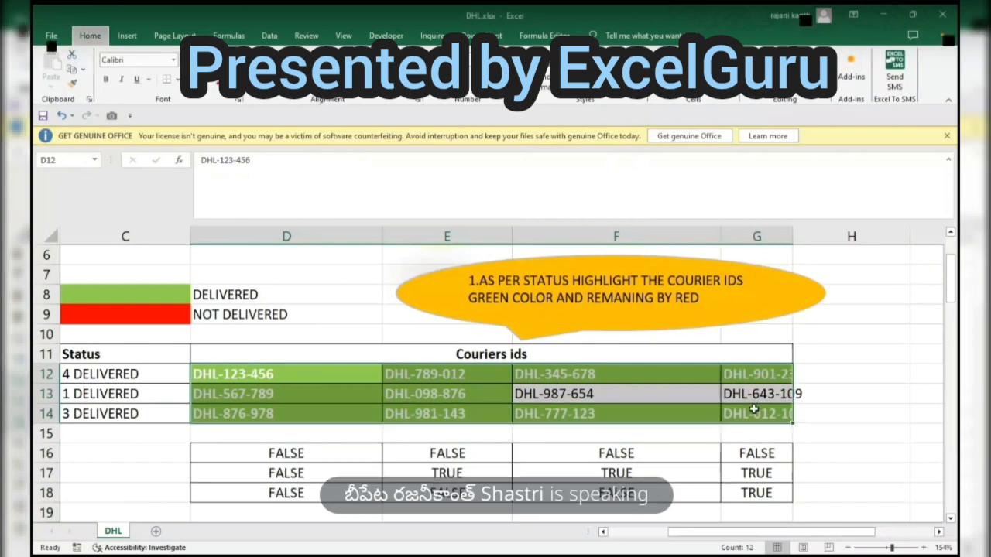
{"action": "key", "text": "r"}
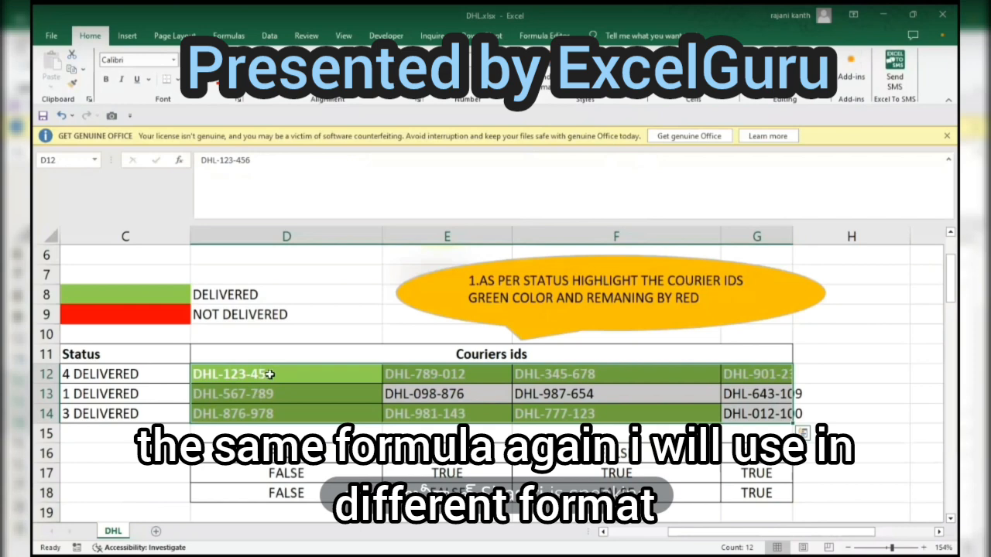
Add a second formula-based rule to D12:G14, referencing the status in C12, that fills the undelivered courier IDs red with bold white text
{"action": "left_click_drag", "start_coordinate": [269, 374], "coordinate": [755, 411]}
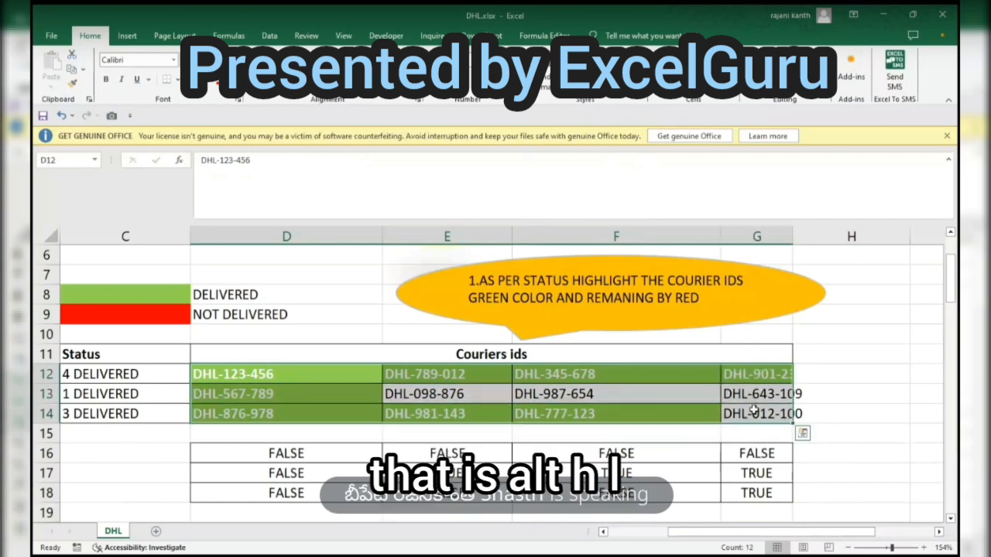
{"action": "key", "text": "alt+h"}
{"action": "key", "text": "l"}
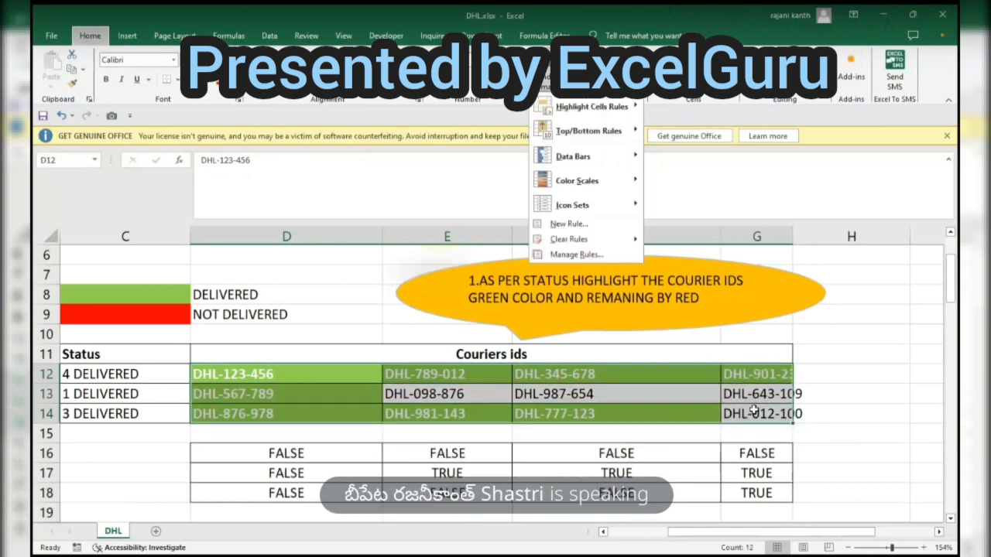
{"action": "key", "text": "Escape"}
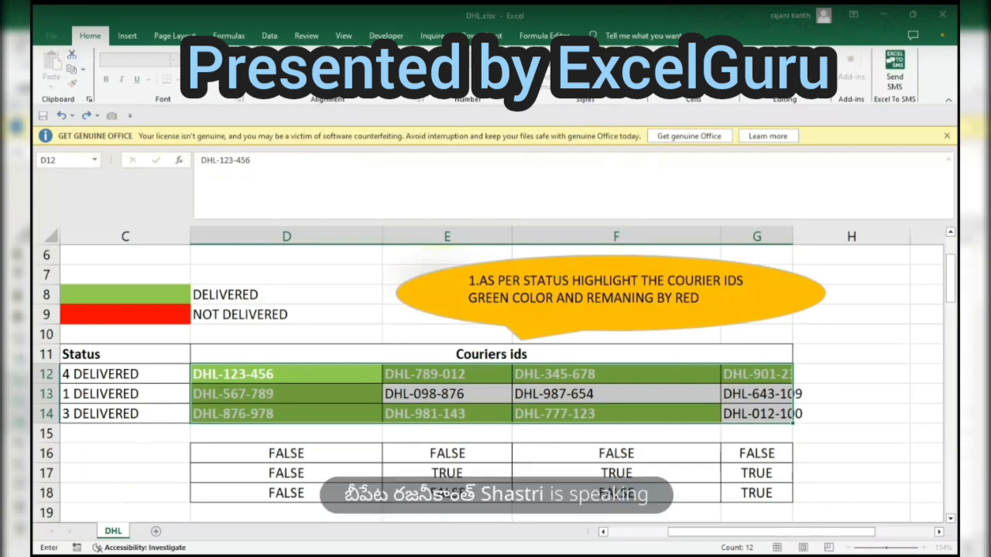
{"action": "left_click", "coordinate": [130, 374]}
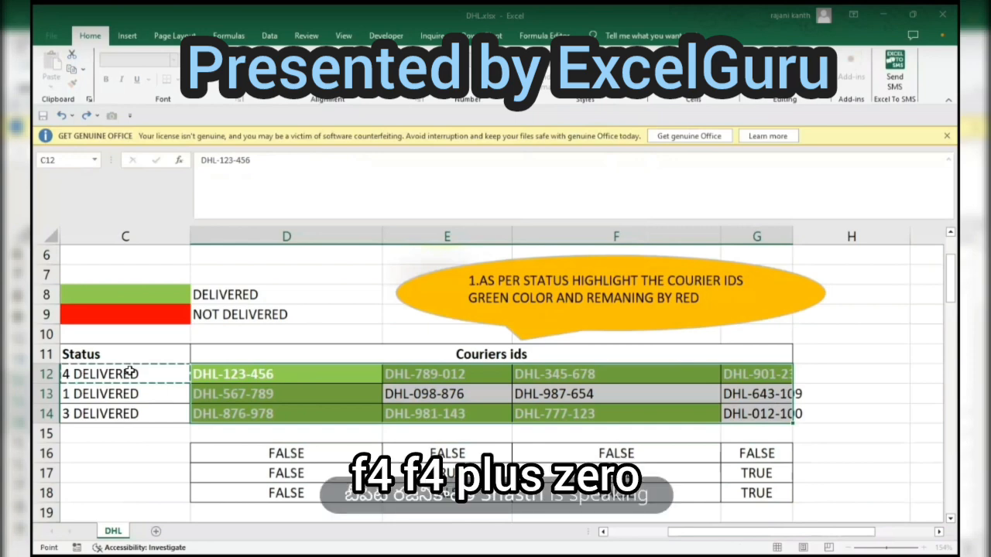
{"action": "type", "text": ")"}
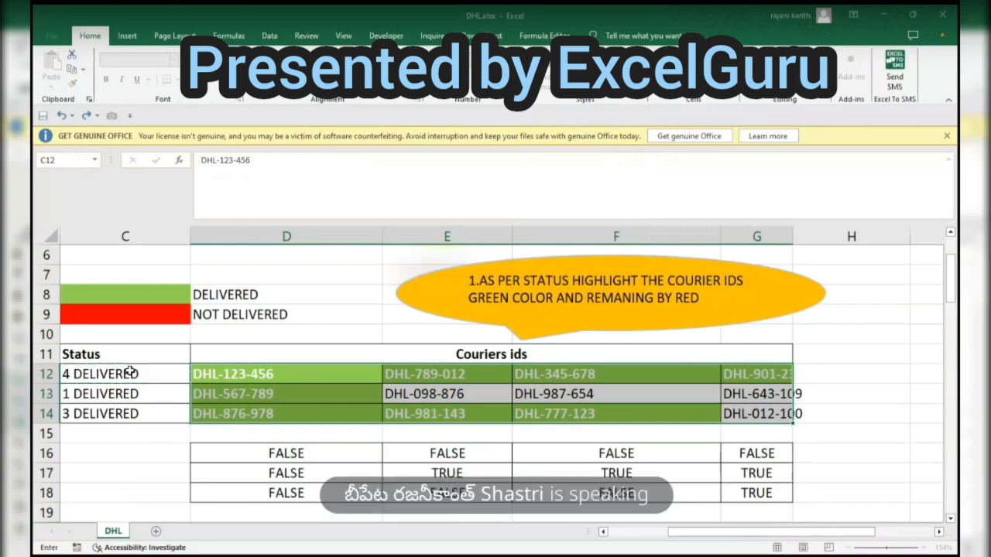
{"action": "left_click", "coordinate": [348, 270]}
{"action": "left_click", "coordinate": [736, 274]}
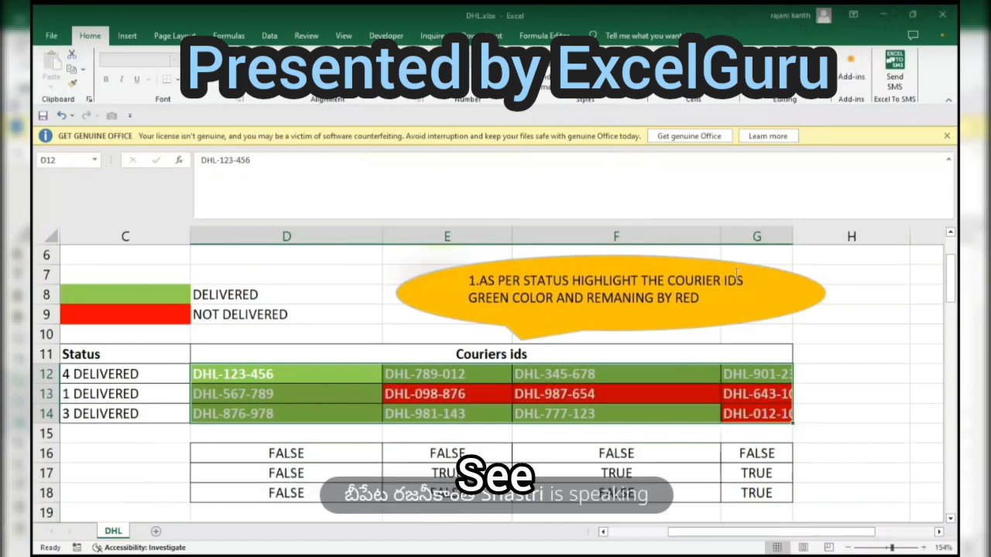
Change the Hyderabad status in C12 to 2 DELIVERED to test the highlighting rules
{"action": "left_click", "coordinate": [480, 414]}
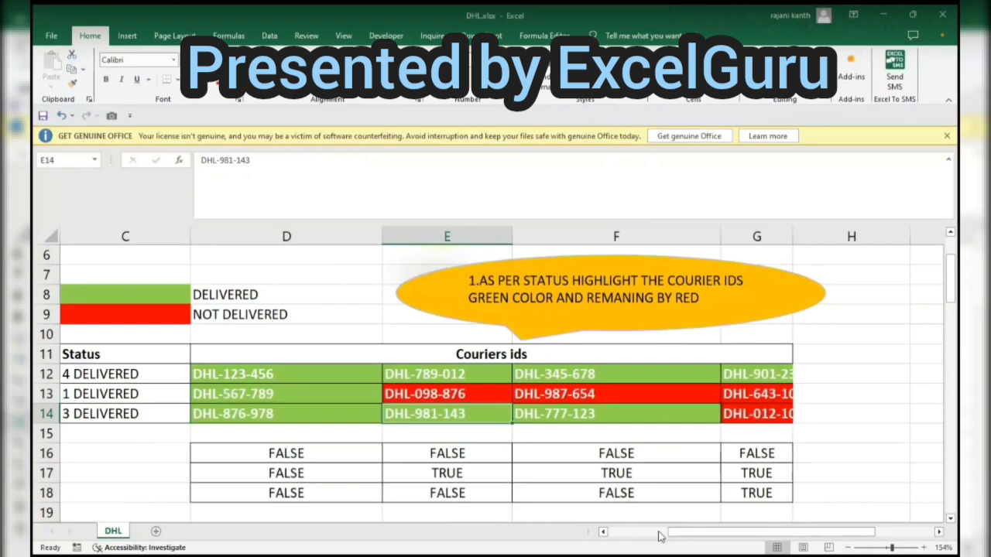
{"action": "left_click_drag", "start_coordinate": [699, 532], "coordinate": [639, 533]}
{"action": "left_click", "coordinate": [401, 374]}
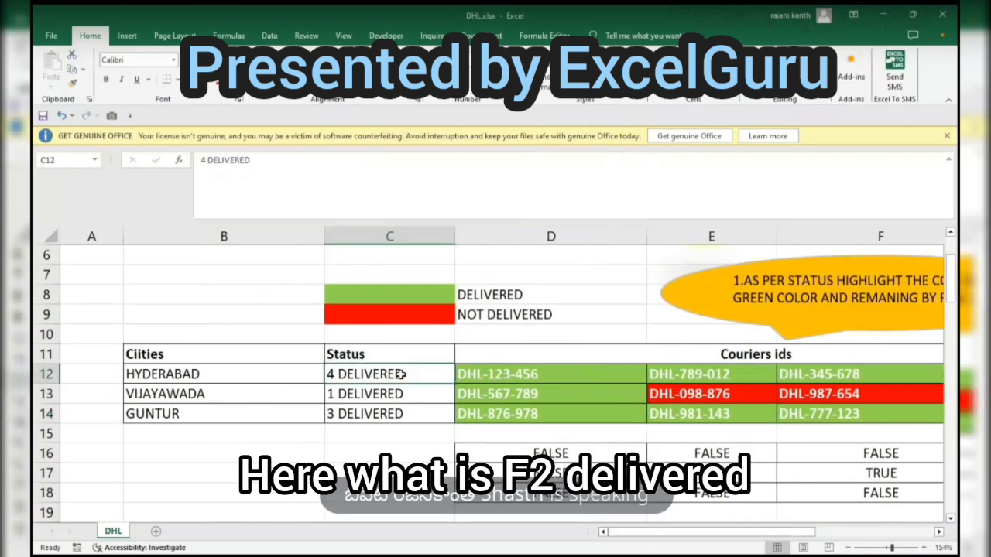
{"action": "key", "text": "F2"}
{"action": "key", "text": "ctrl+Left"}
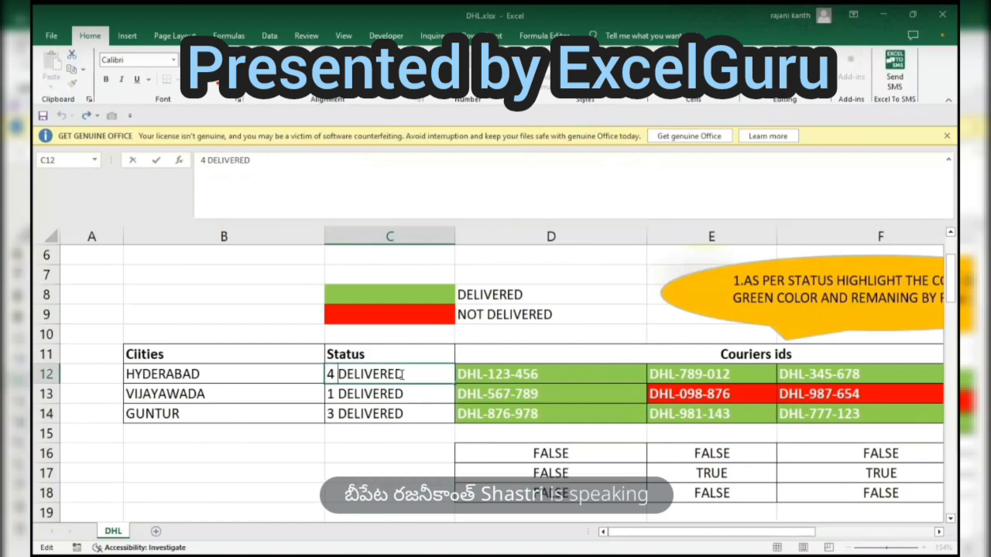
{"action": "key", "text": "Left"}
{"action": "key", "text": "BackSpace"}
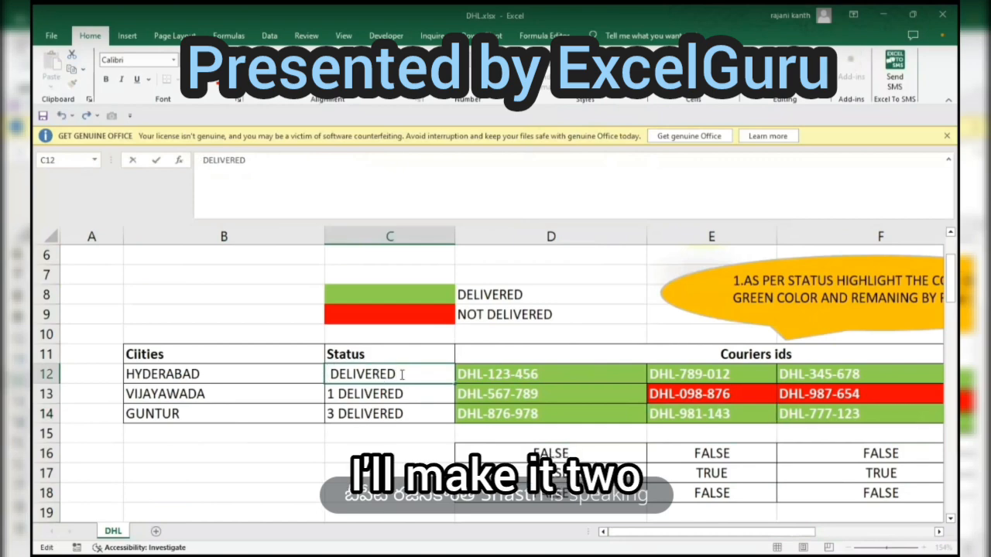
{"action": "type", "text": "2"}
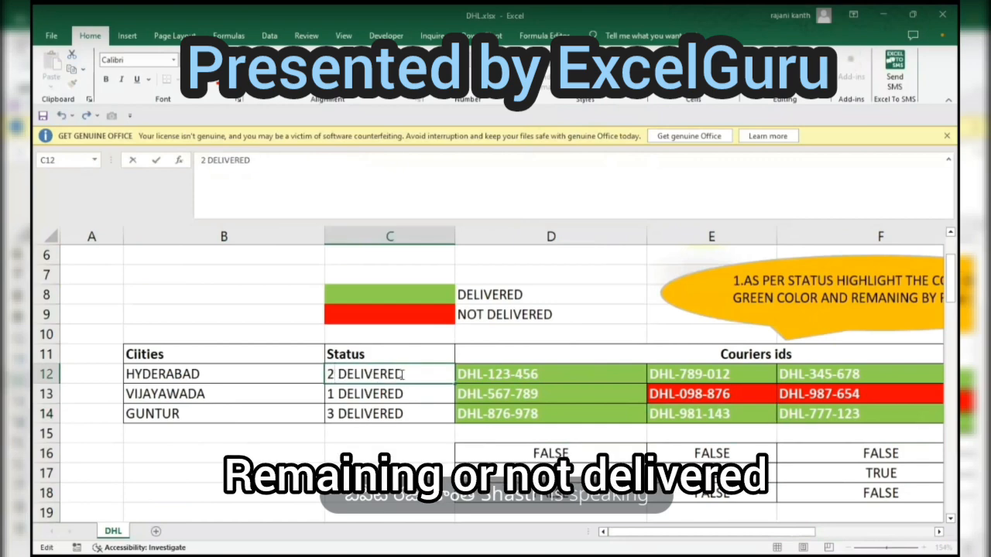
{"action": "key", "text": "Return"}
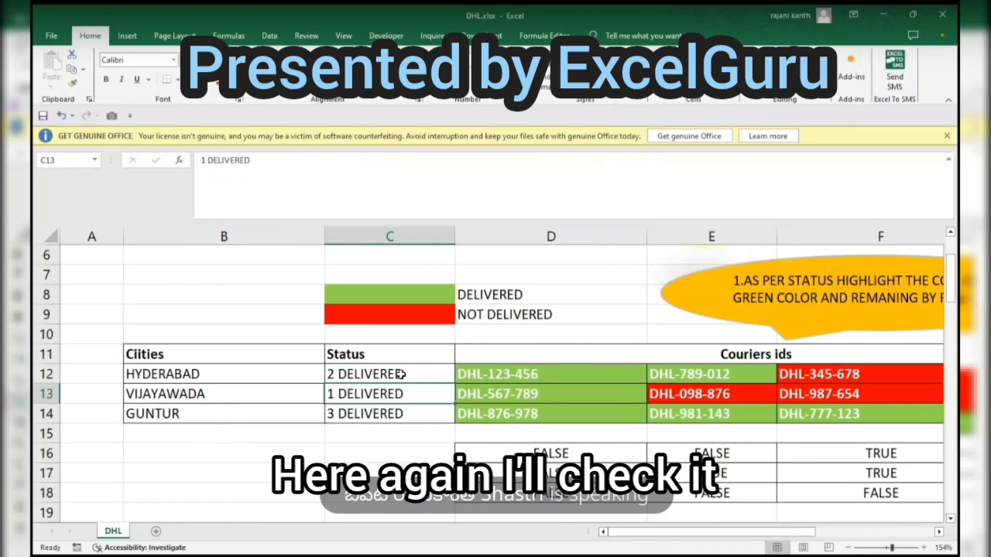
Edit the Guntur status in C14 to read 1 DELIVERED
{"action": "left_click", "coordinate": [390, 416]}
{"action": "double_click", "coordinate": [391, 416]}
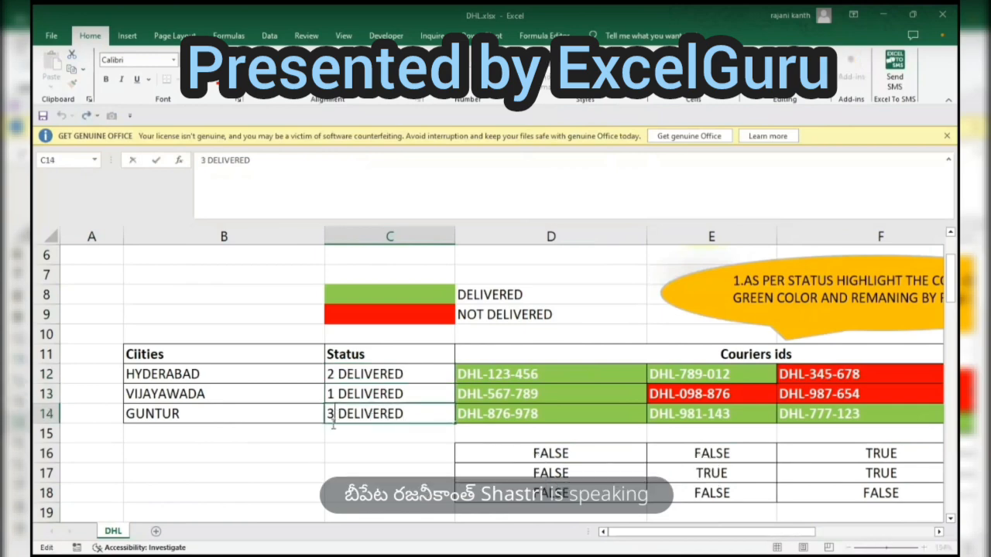
{"action": "key", "text": "Delete"}
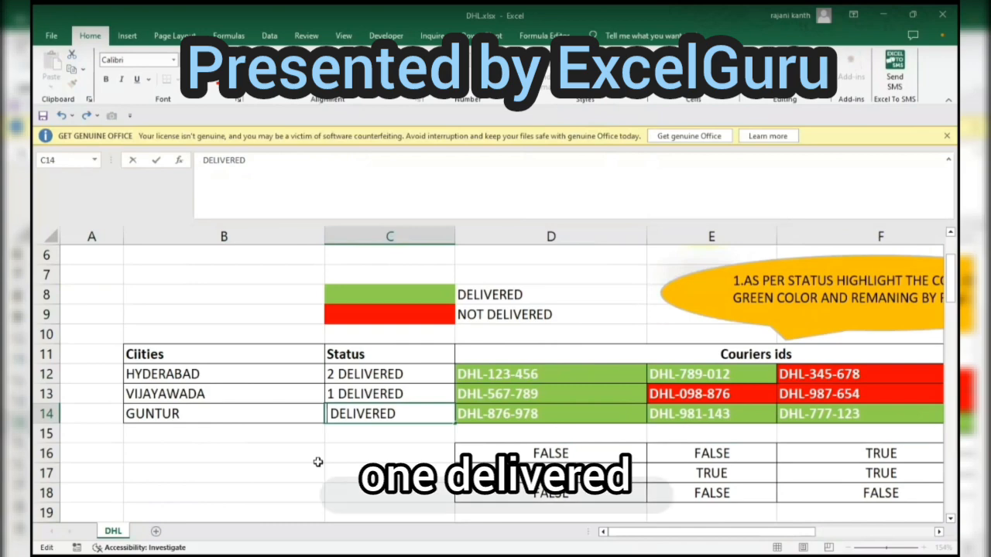
{"action": "type", "text": "1"}
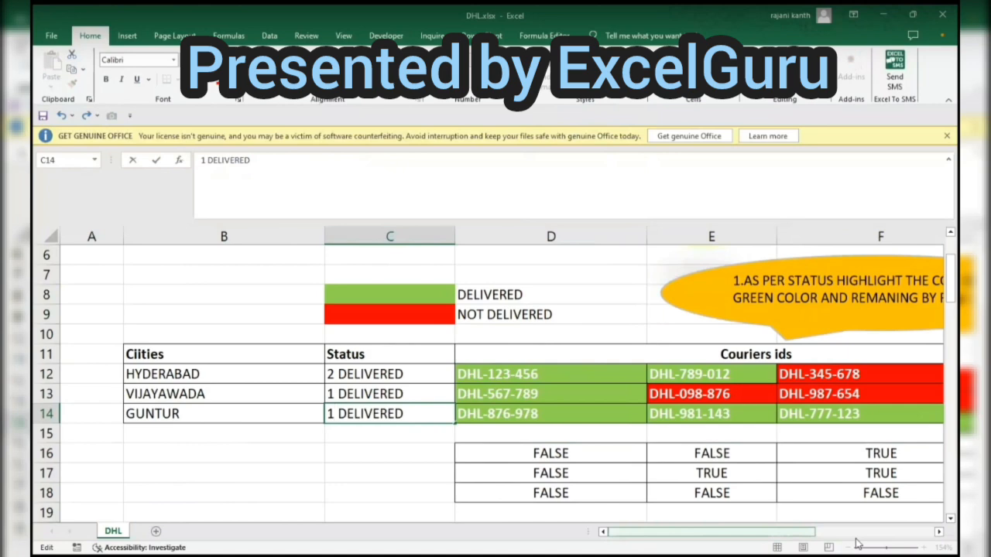
{"action": "left_click_drag", "start_coordinate": [675, 533], "coordinate": [554, 549]}
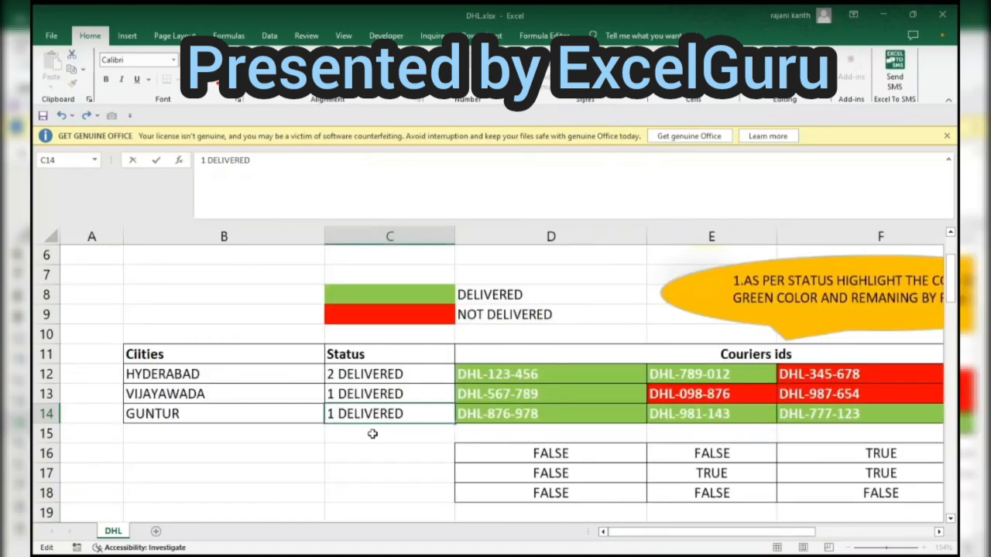
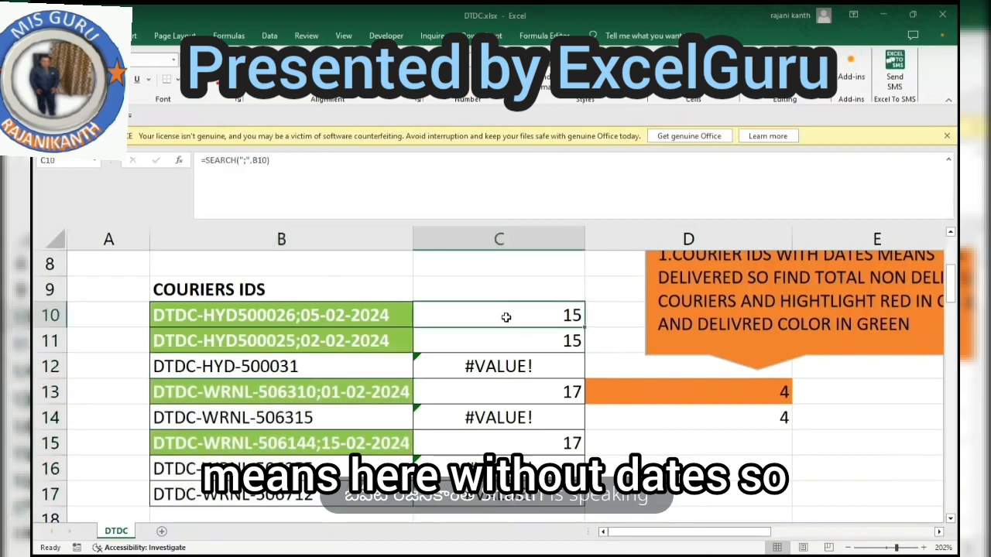
Wrap the C10 formula in ISERROR to make =ISERROR(SEARCH(";",B10)) and fill it down to C17
{"action": "double_click", "coordinate": [506, 313]}
{"action": "left_click", "coordinate": [427, 315]}
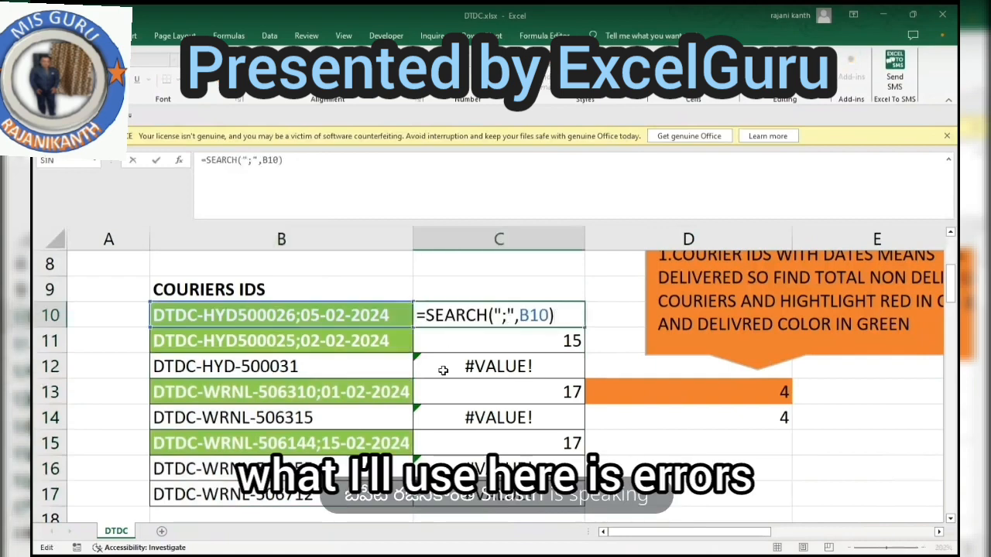
{"action": "type", "text": "is"}
{"action": "type", "text": "error"}
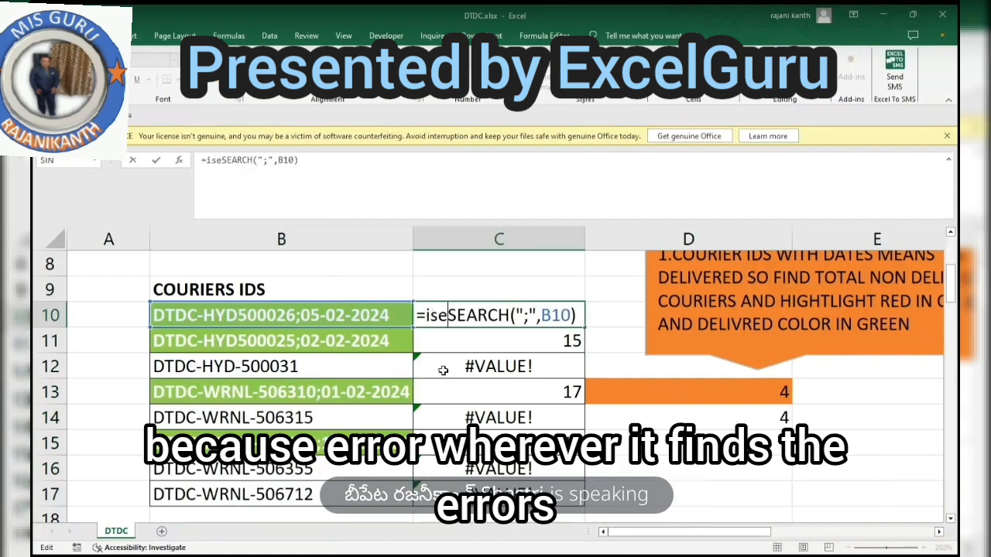
{"action": "key", "text": "Tab"}
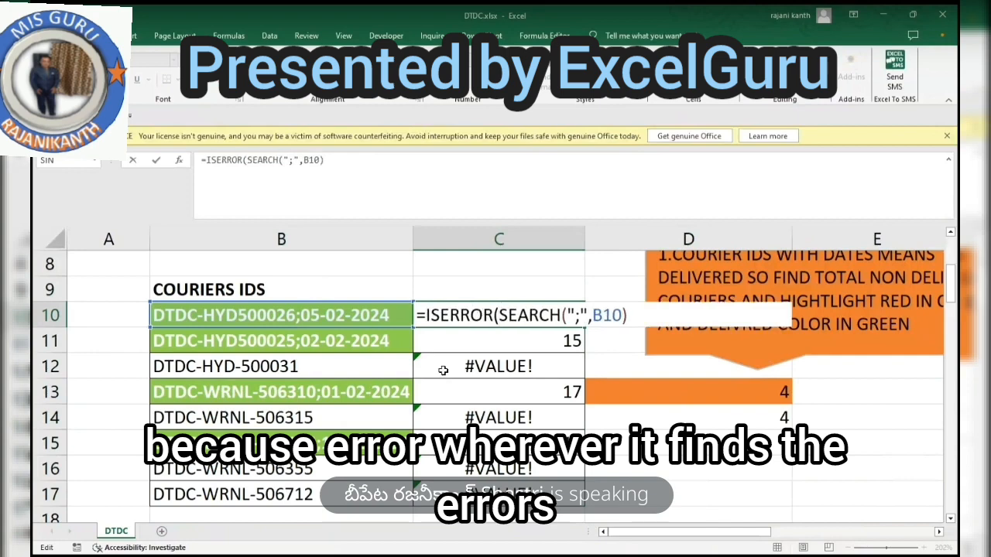
{"action": "left_click", "coordinate": [643, 315]}
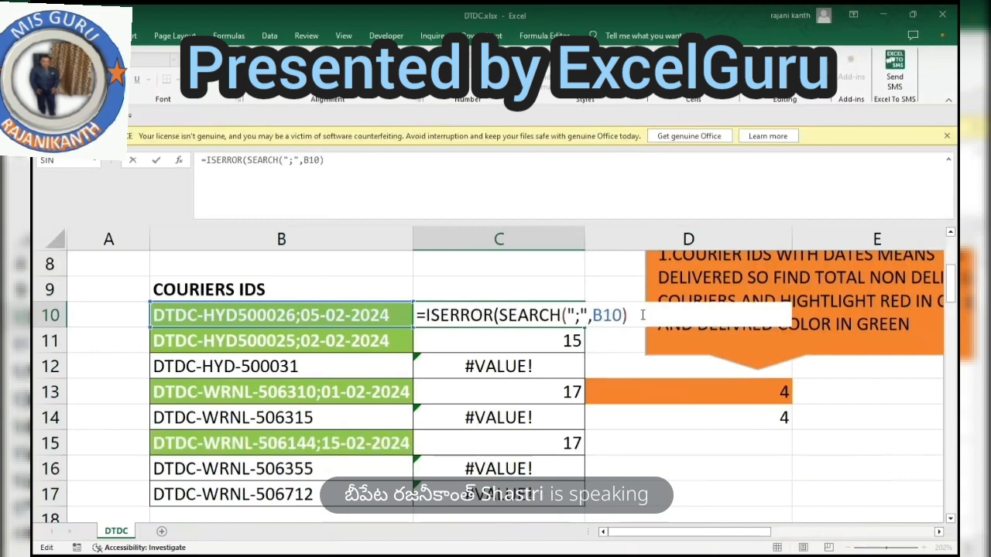
{"action": "type", "text": ")"}
{"action": "key", "text": "ctrl+Return"}
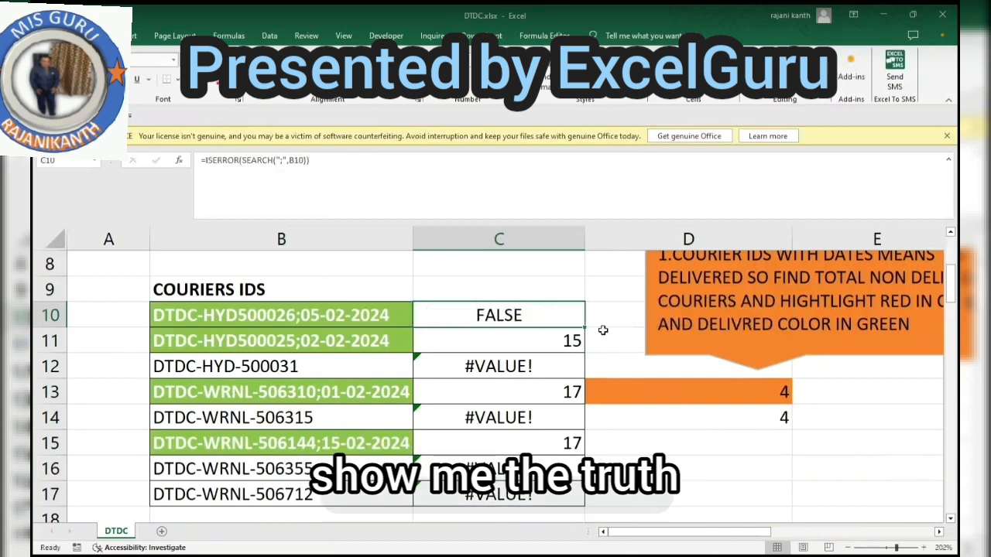
{"action": "double_click", "coordinate": [584, 327]}
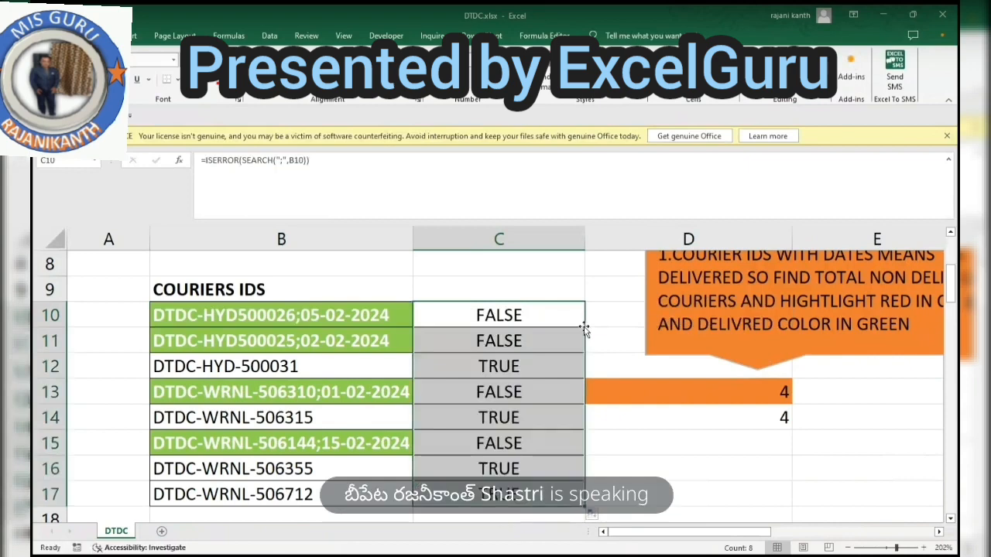
{"action": "left_click", "coordinate": [541, 313]}
{"action": "double_click", "coordinate": [541, 313]}
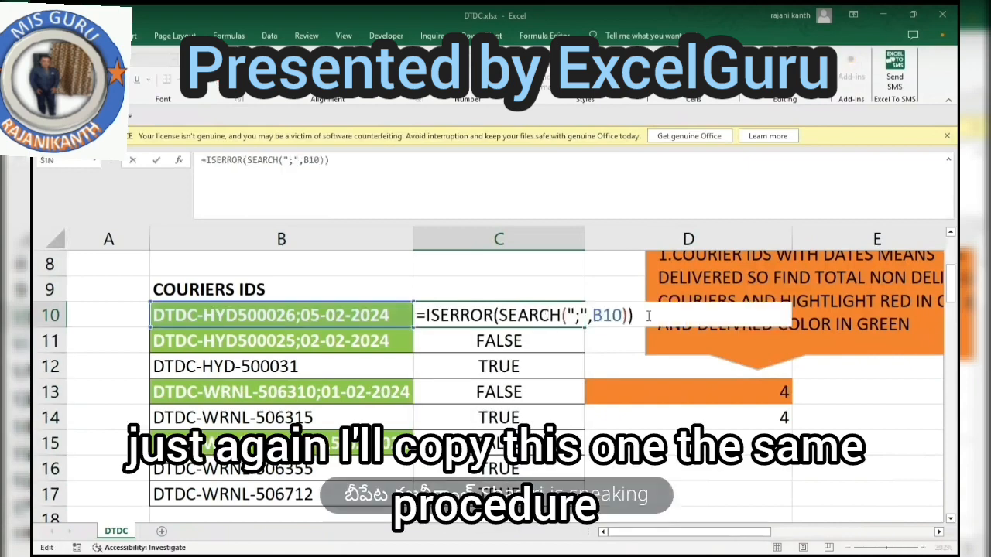
{"action": "left_click_drag", "start_coordinate": [649, 315], "coordinate": [410, 315]}
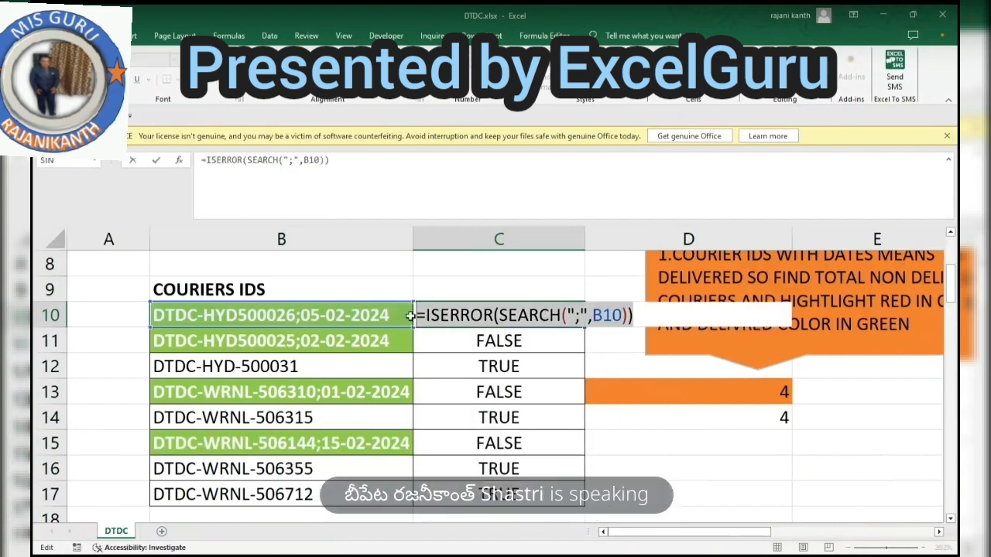
{"action": "key", "text": "Escape"}
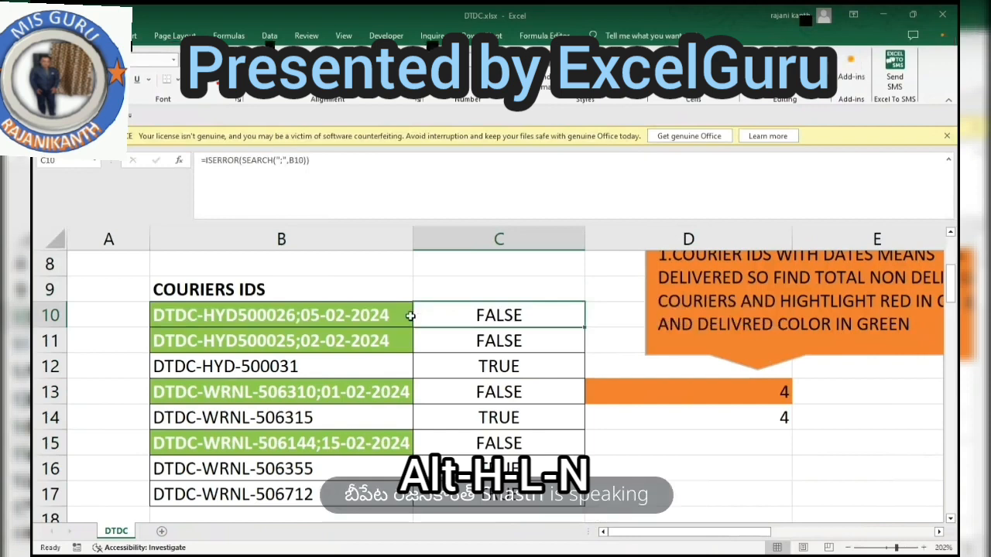
{"action": "key", "text": "h"}
{"action": "key", "text": "l"}
{"action": "key", "text": "n"}
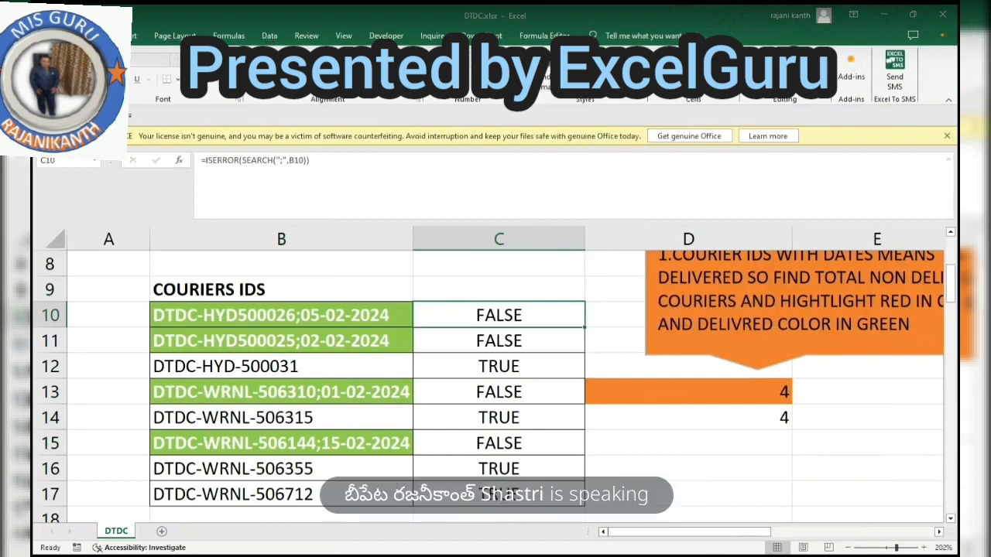
{"action": "key", "text": "ctrl+v"}
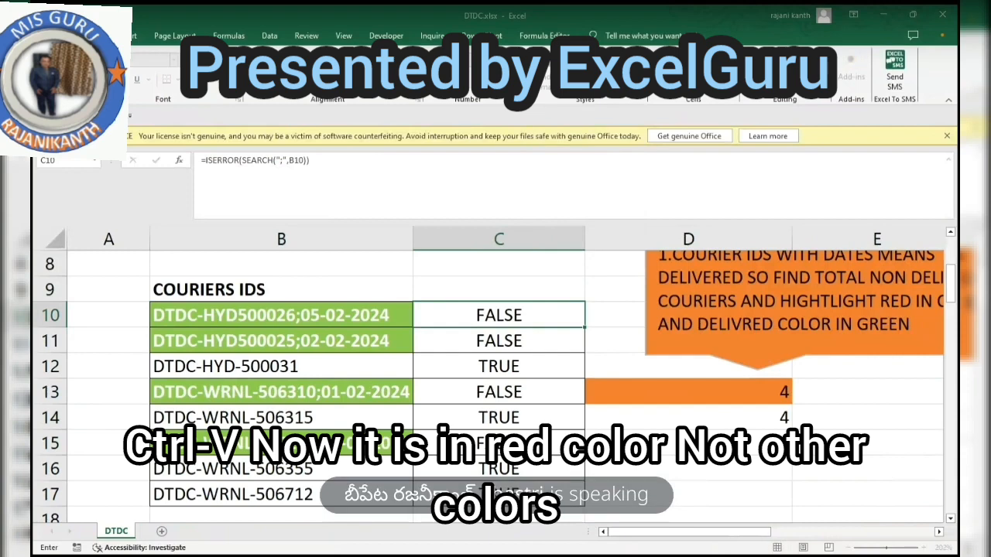
{"action": "key", "text": "Tab"}
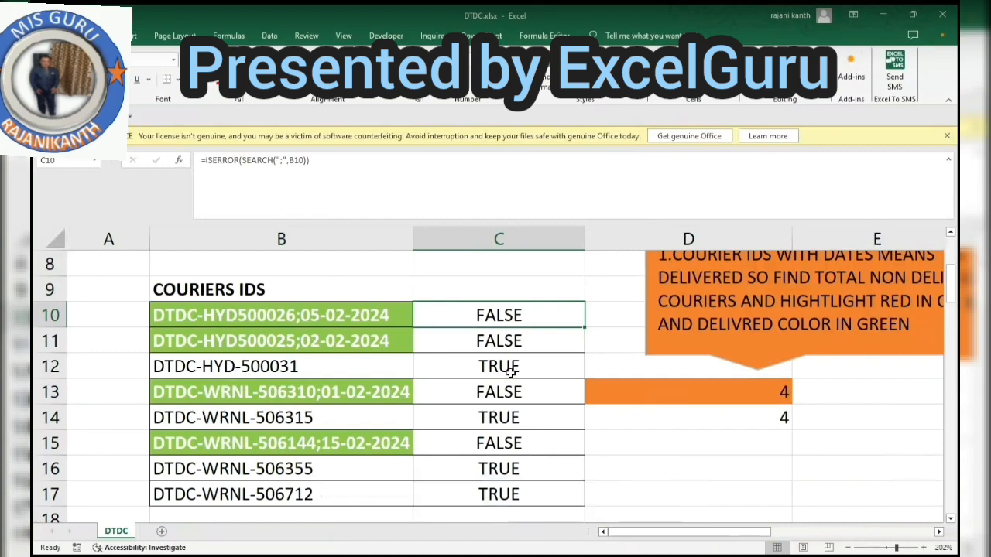
Copy the ISERROR formula from C10 and use it in a conditional formatting rule on B10:B17 with red fill and bold white text
{"action": "double_click", "coordinate": [533, 313]}
{"action": "left_click_drag", "start_coordinate": [633, 313], "coordinate": [333, 493]}
{"action": "key", "text": "Escape"}
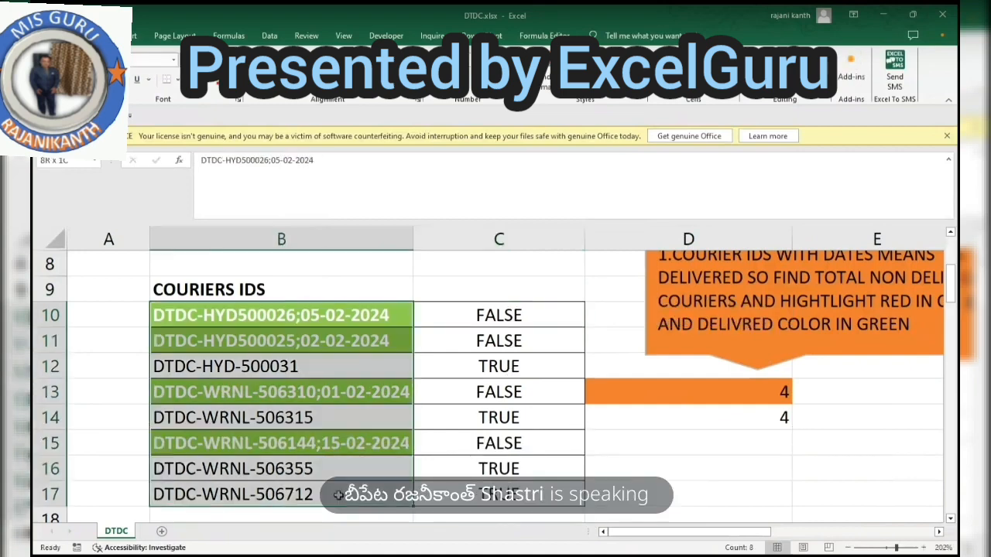
{"action": "key", "text": "alt+h"}
{"action": "key", "text": "l"}
{"action": "key", "text": "r"}
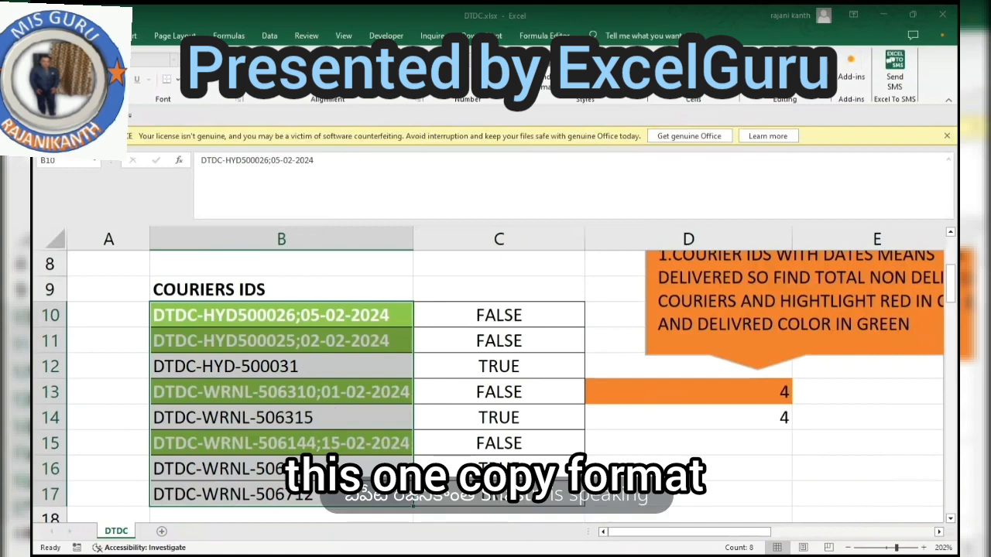
{"action": "key", "text": "Tab"}
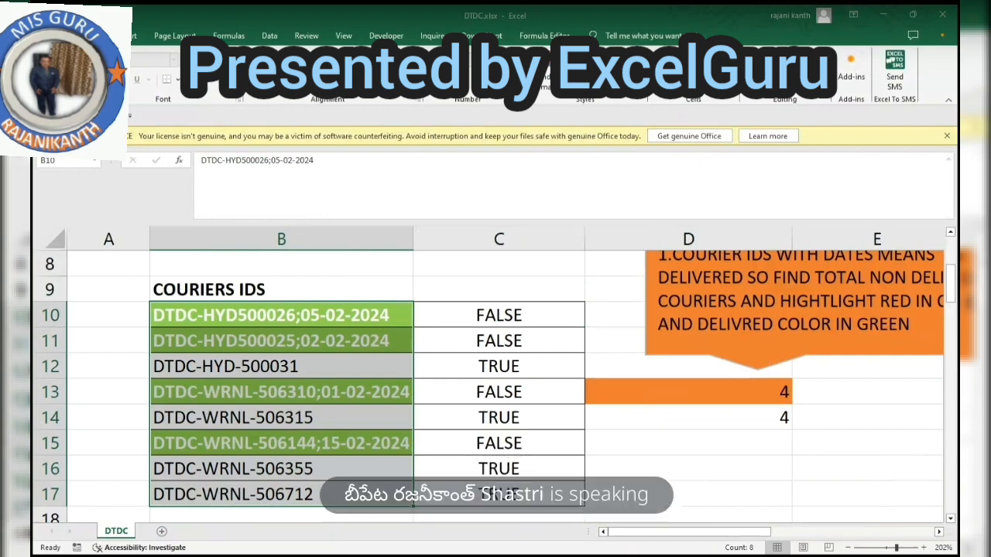
{"action": "left_click", "coordinate": [538, 355]}
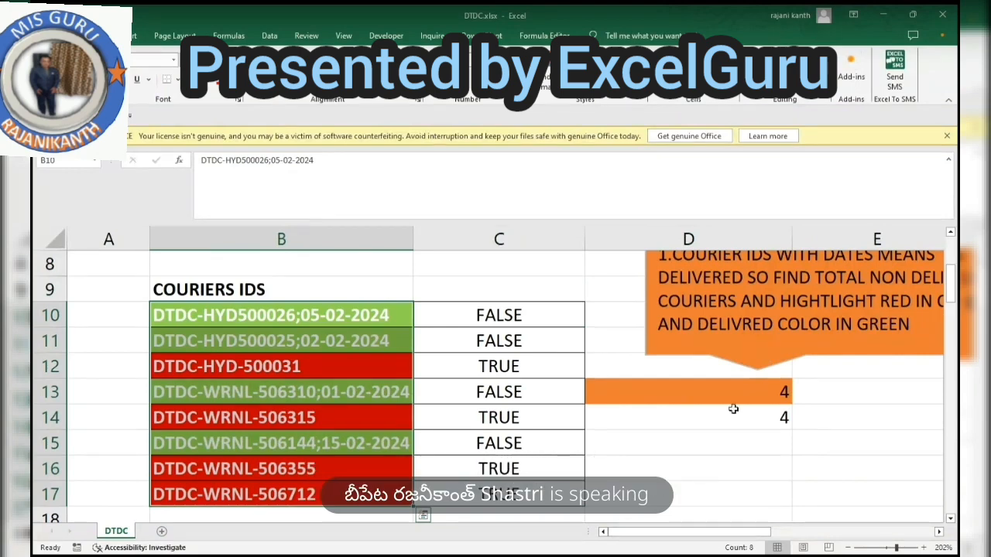
Compare the semicolon-separated courier IDs in G9:G16 with the highlighted IDs in B10:B17
{"action": "left_click_drag", "start_coordinate": [716, 533], "coordinate": [851, 532]}
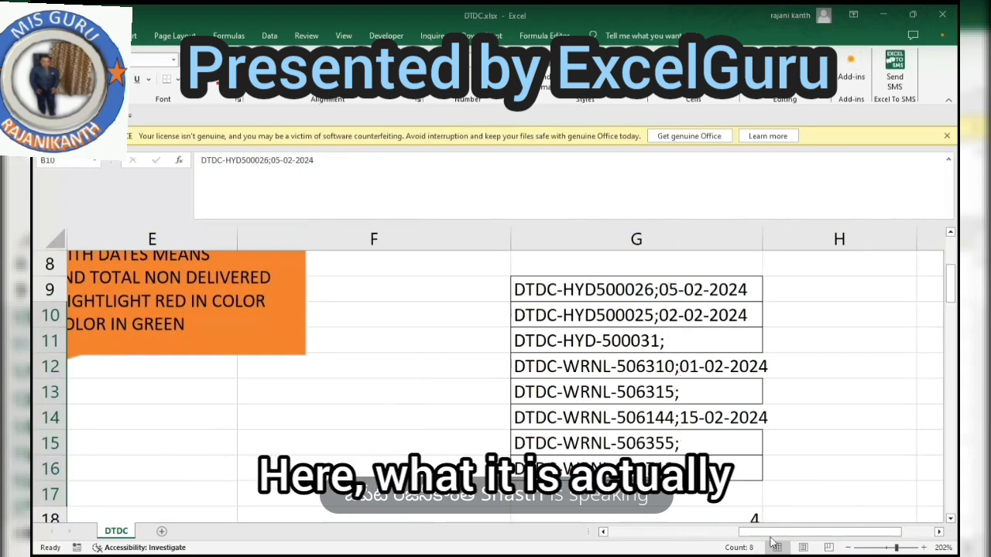
{"action": "left_click_drag", "start_coordinate": [770, 534], "coordinate": [670, 547]}
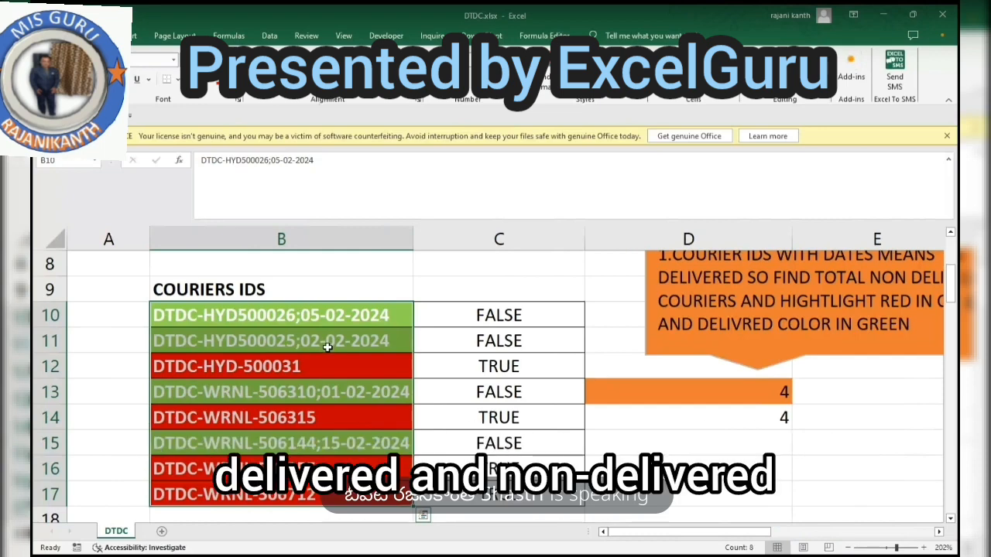
{"action": "left_click", "coordinate": [695, 539]}
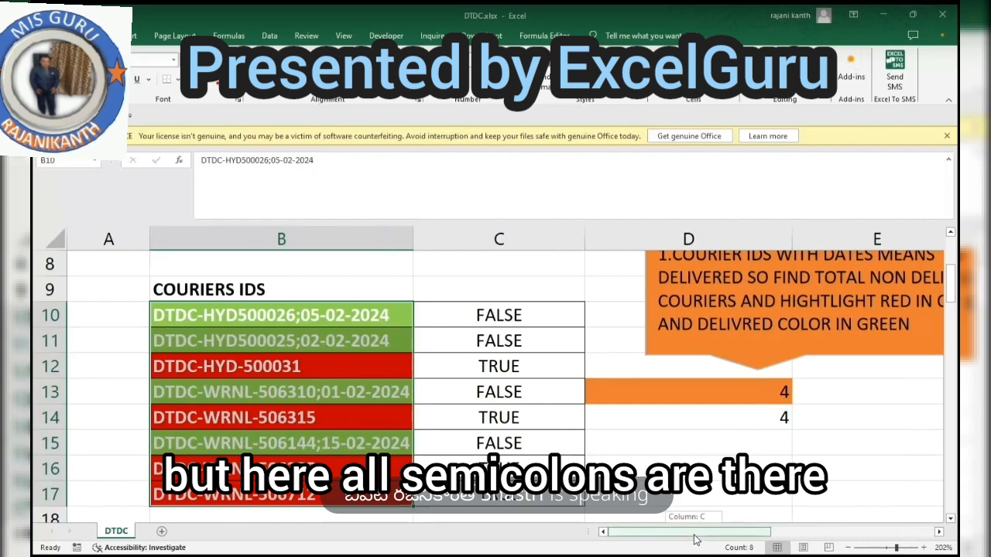
{"action": "left_click_drag", "start_coordinate": [695, 539], "coordinate": [707, 541]}
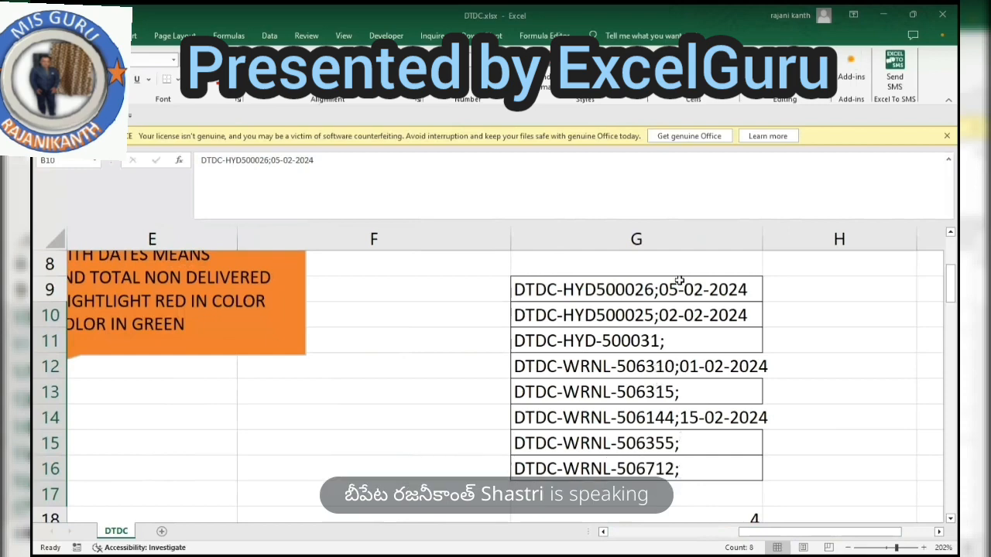
{"action": "left_click_drag", "start_coordinate": [787, 535], "coordinate": [651, 535]}
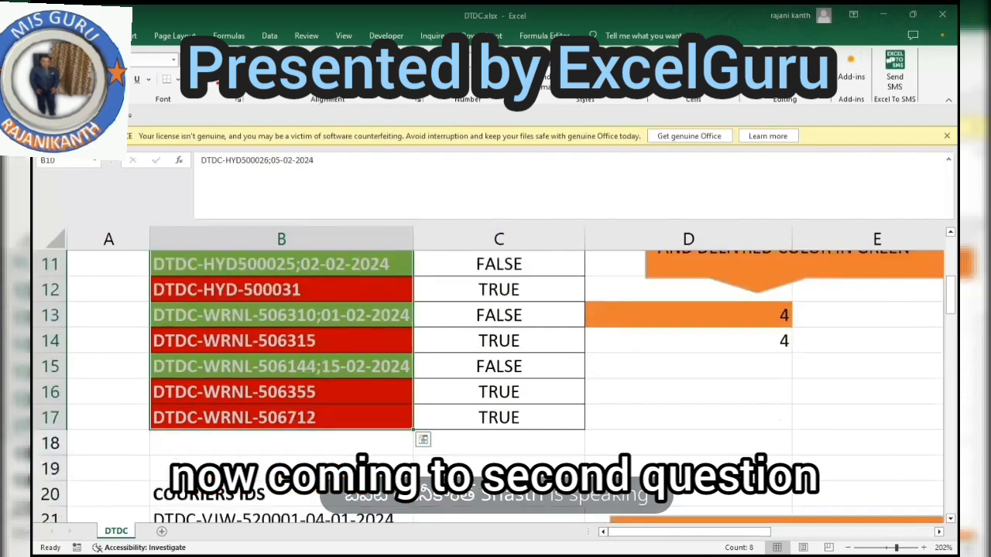
Begin a SUBSTITUTE formula in D25 that takes the courier IDs in B21:B28 as its text
{"action": "scroll", "coordinate": [660, 497], "scroll_direction": "down", "scroll_amount": 1}
{"action": "scroll", "coordinate": [660, 497], "scroll_direction": "down", "scroll_amount": 2}
{"action": "scroll", "coordinate": [660, 497], "scroll_direction": "down", "scroll_amount": 1}
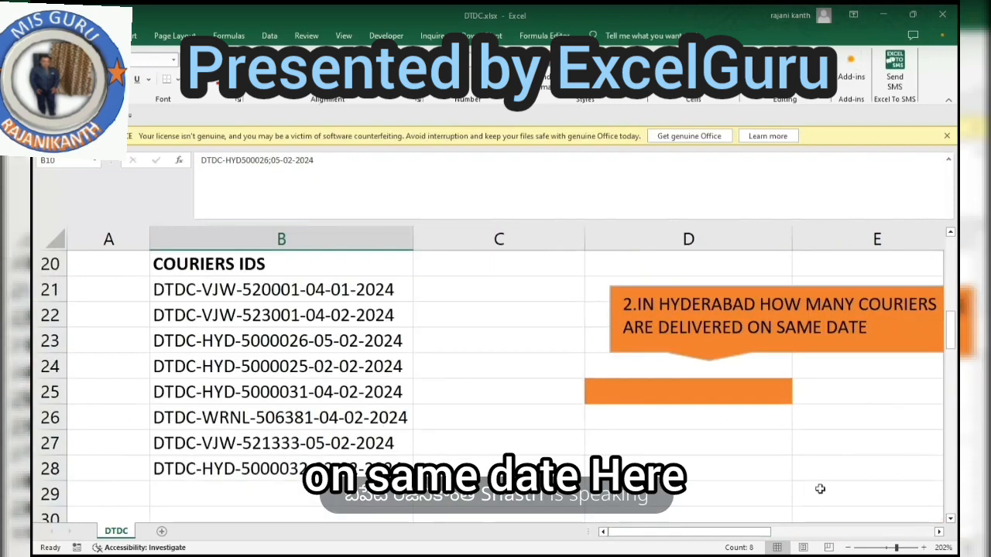
{"action": "mouse_move", "coordinate": [729, 536]}
{"action": "left_mouse_down"}
{"action": "mouse_move", "coordinate": [772, 537]}
{"action": "mouse_move", "coordinate": [731, 517]}
{"action": "left_mouse_up"}
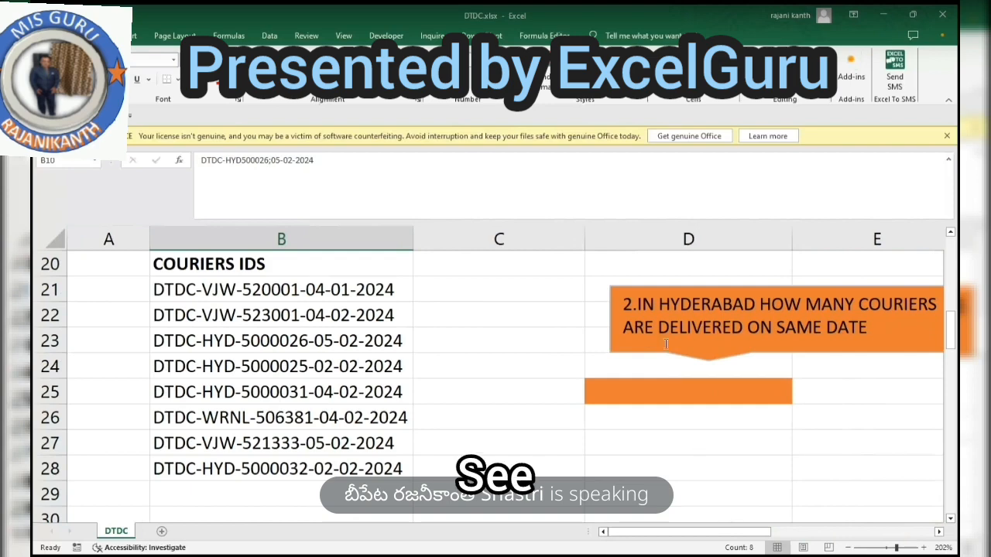
{"action": "left_click", "coordinate": [654, 393]}
{"action": "type", "text": "="}
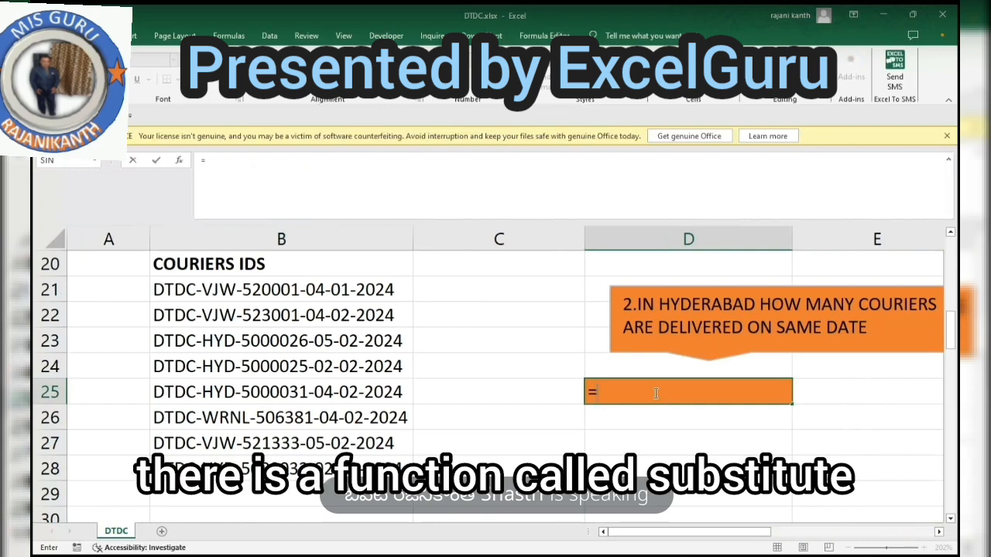
{"action": "type", "text": "sub"}
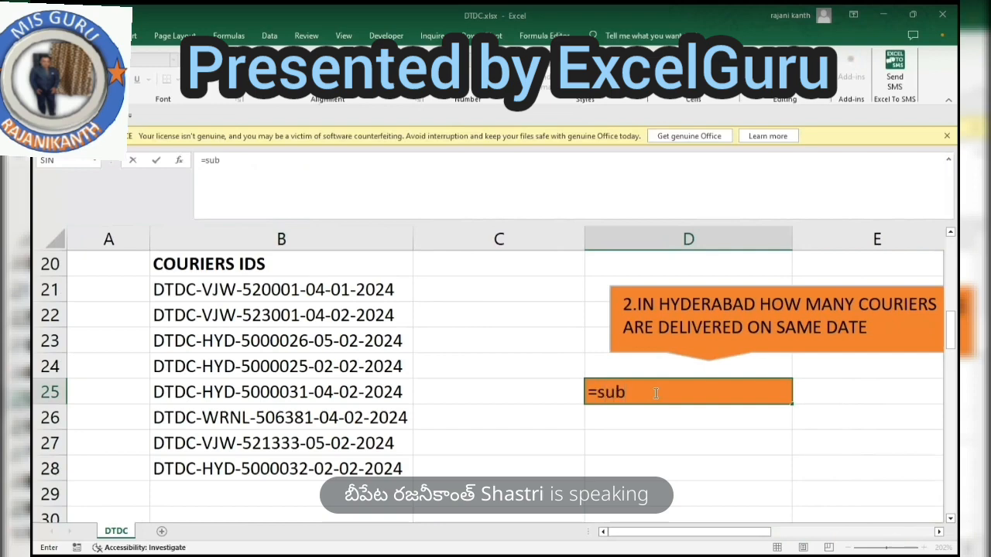
{"action": "key", "text": "Tab"}
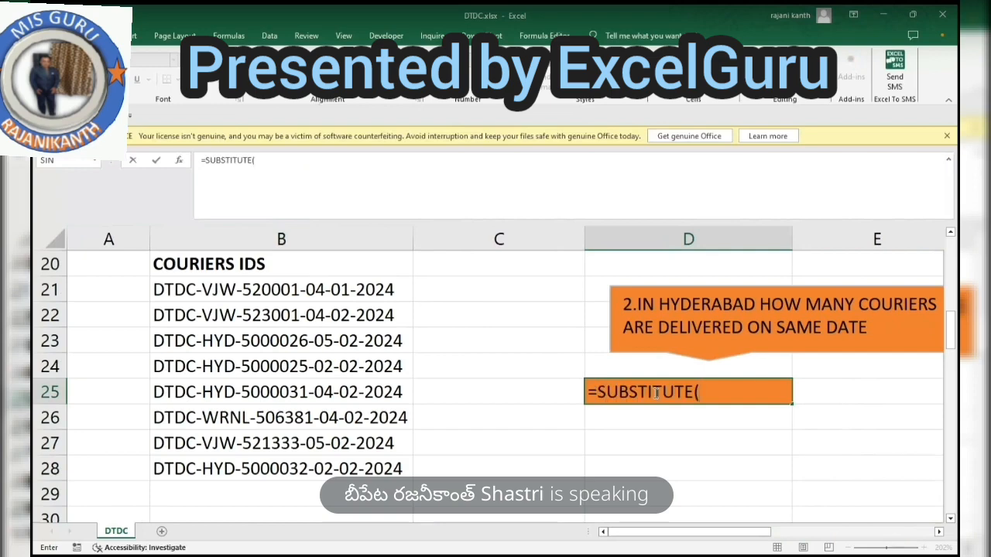
{"action": "key", "text": "Left"}
{"action": "key", "text": "Left"}
{"action": "key", "text": "Up"}
{"action": "key", "text": "Up"}
{"action": "key", "text": "Up"}
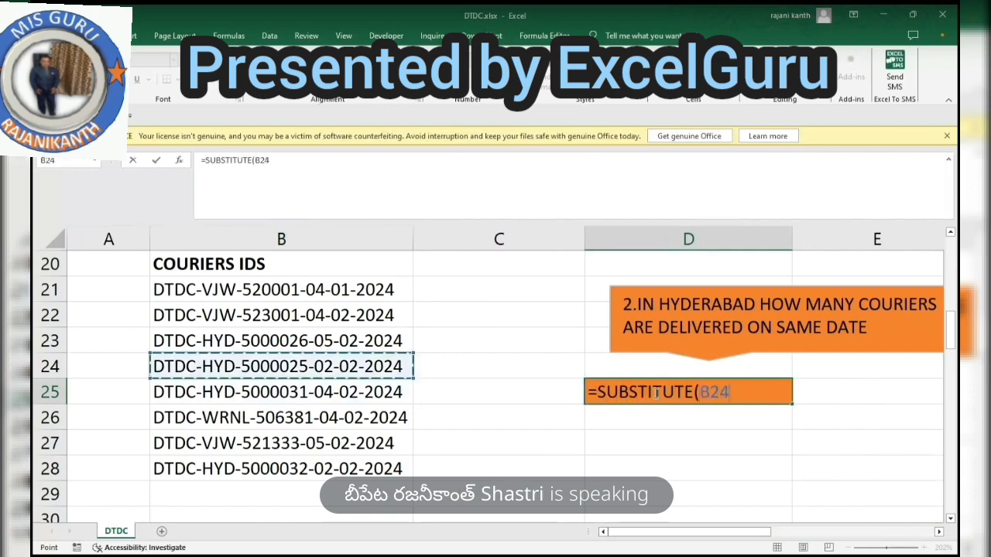
{"action": "key", "text": "Up"}
{"action": "key", "text": "ctrl+shift+Down"}
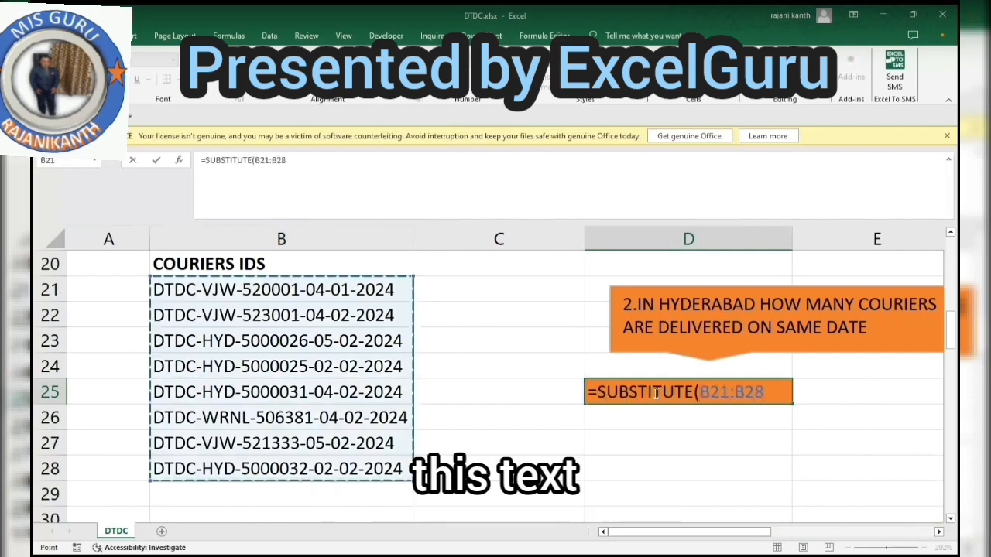
Complete the D25 formula as =SUBSTITUTE(B21:B28,"-","@",3), evaluate its array in place and restore the formula
{"action": "type", "text": ","}
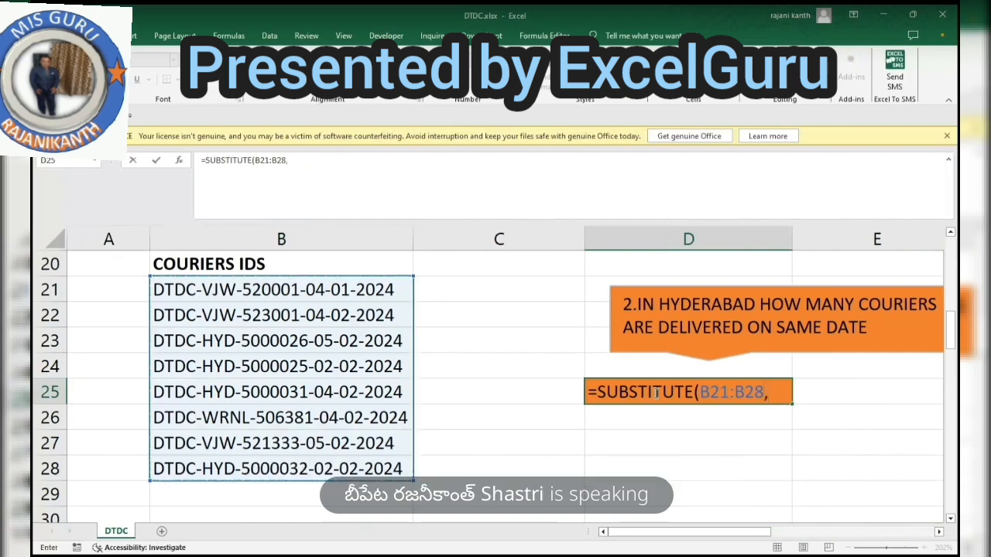
{"action": "type", "text": "\"-\","}
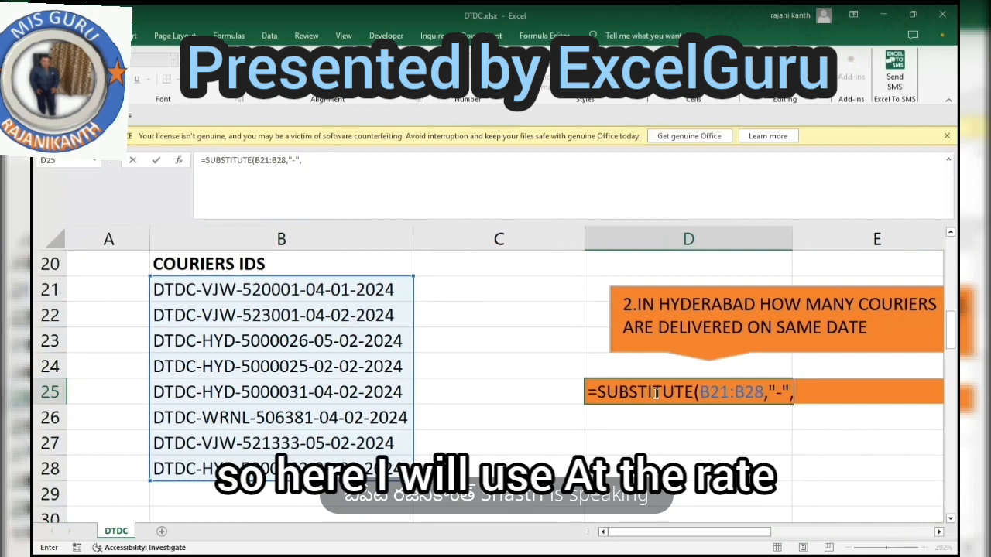
{"action": "type", "text": "@"}
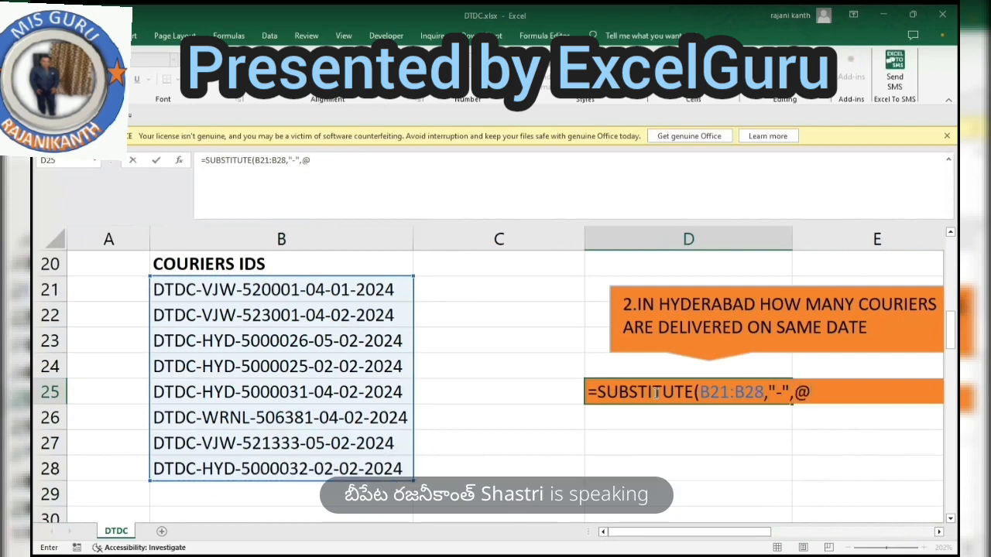
{"action": "key", "text": "BackSpace"}
{"action": "type", "text": "\""}
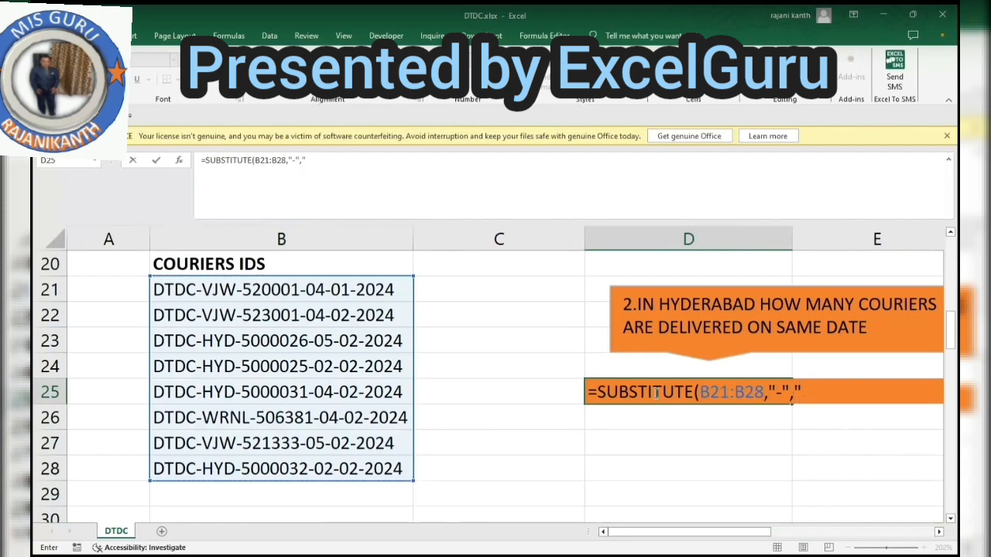
{"action": "type", "text": "@\""}
{"action": "type", "text": ","}
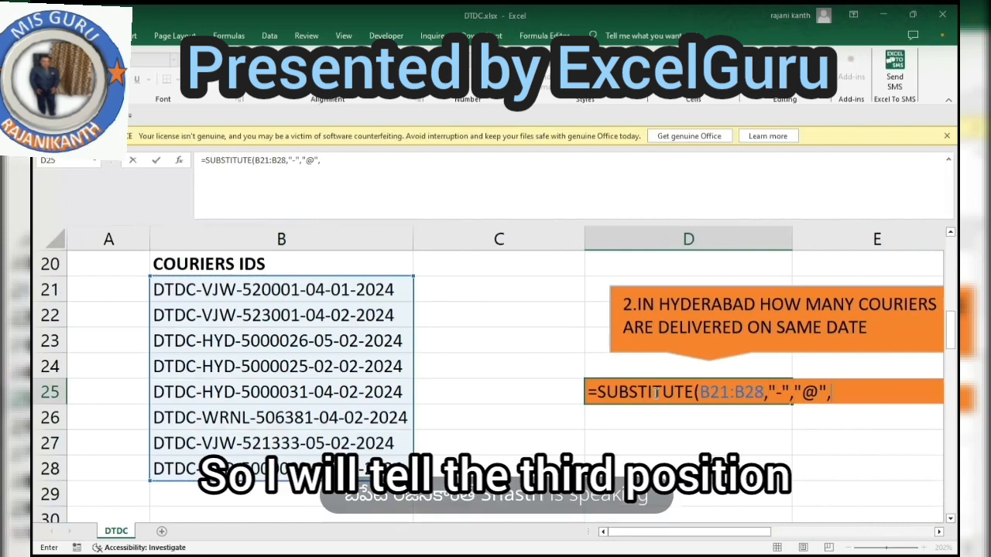
{"action": "type", "text": "3"}
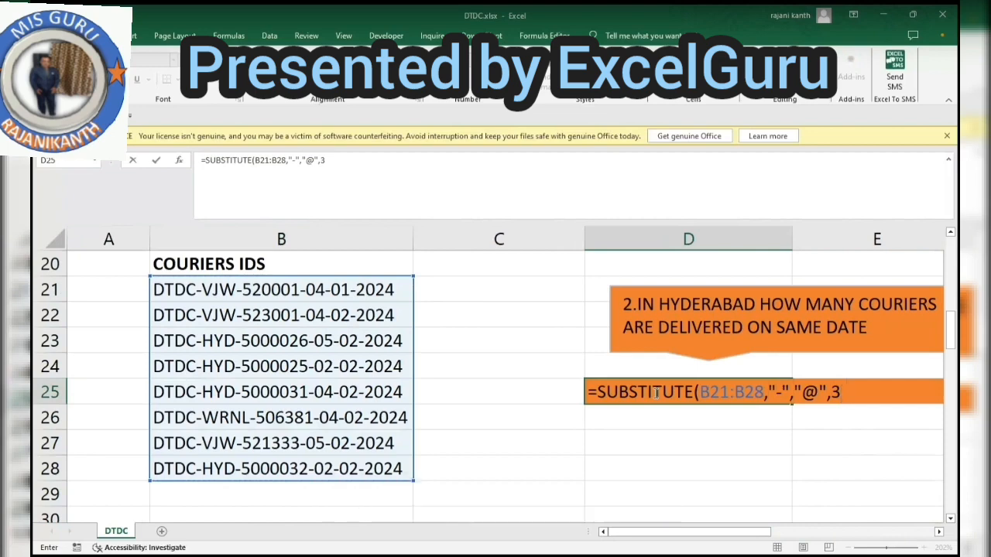
{"action": "type", "text": ")"}
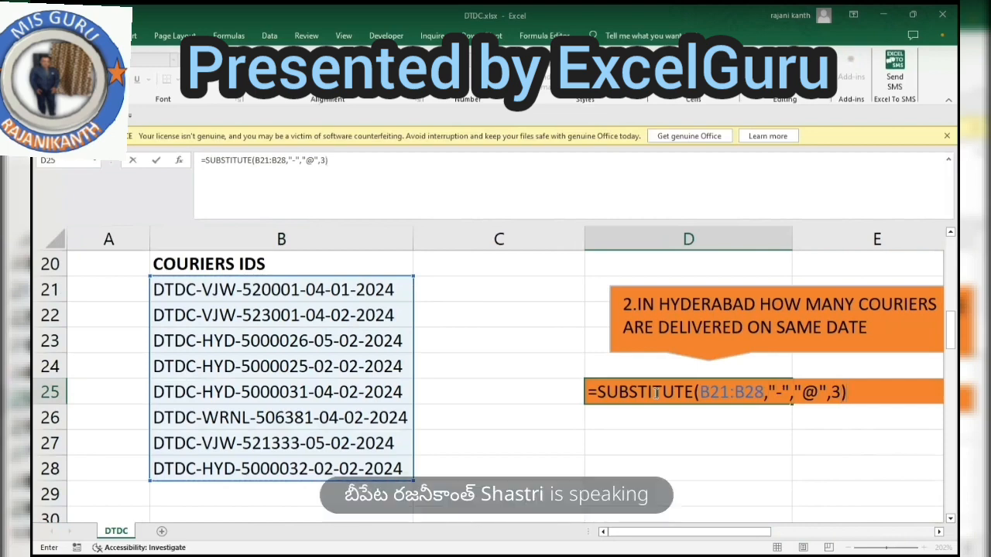
{"action": "key", "text": "F9"}
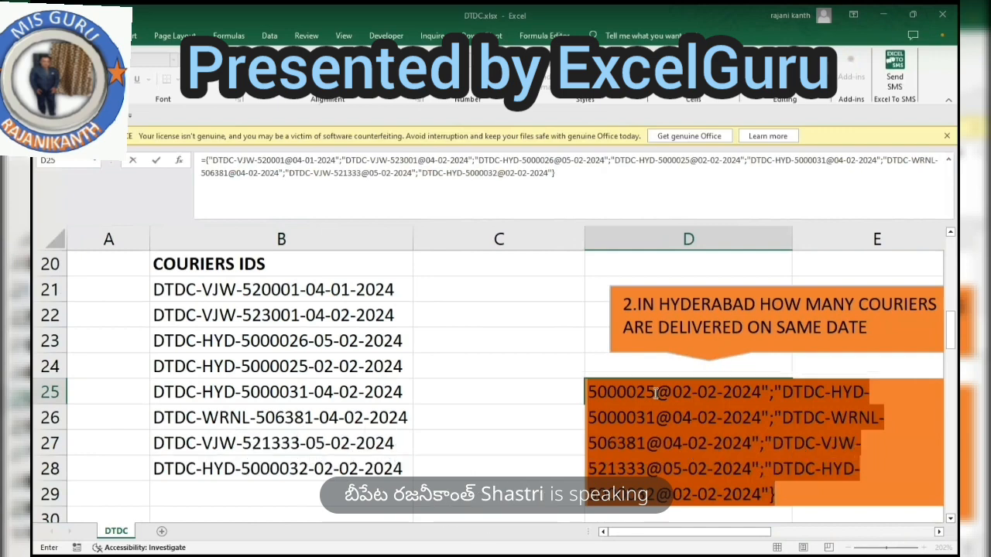
{"action": "key", "text": "ctrl+z"}
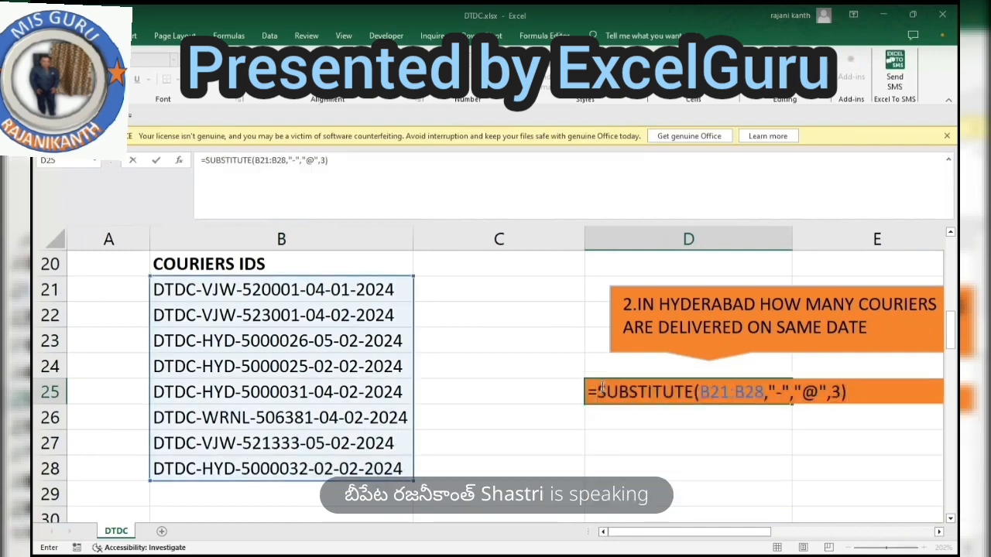
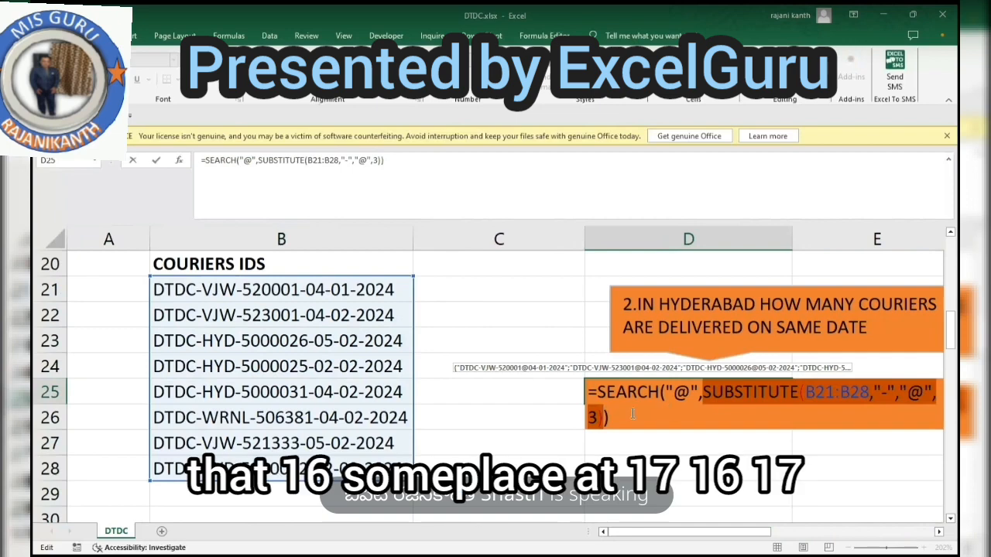
Evaluate the whole SEARCH("@",SUBSTITUTE(B21:B28,"-","@",3)) expression in D25 in place and restore the formula
{"action": "left_click_drag", "start_coordinate": [633, 414], "coordinate": [537, 378]}
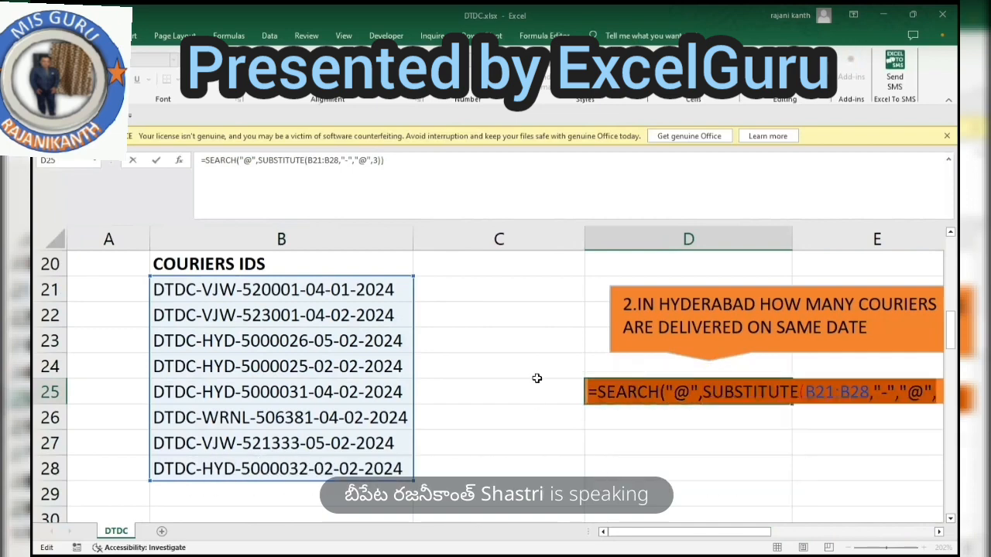
{"action": "key", "text": "F9"}
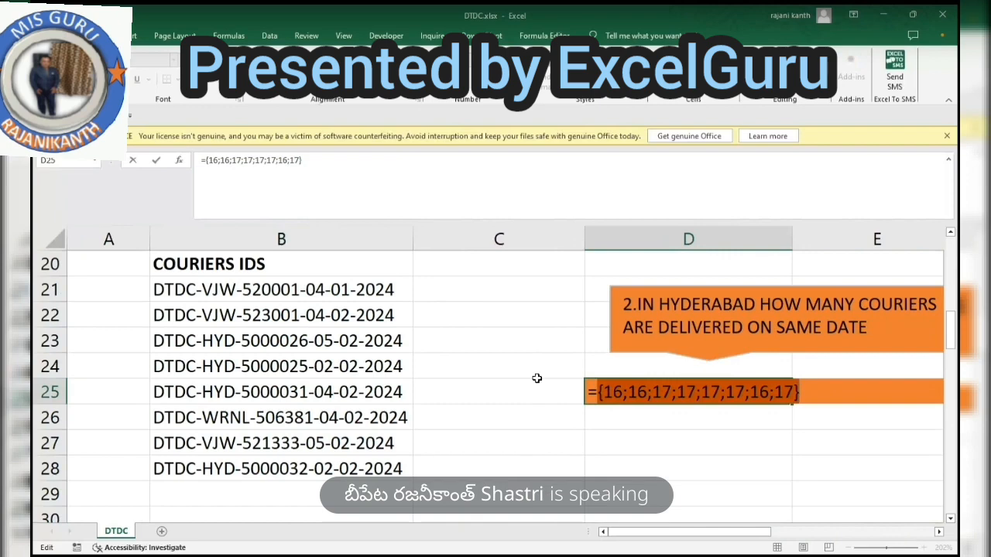
{"action": "key", "text": "ctrl+z"}
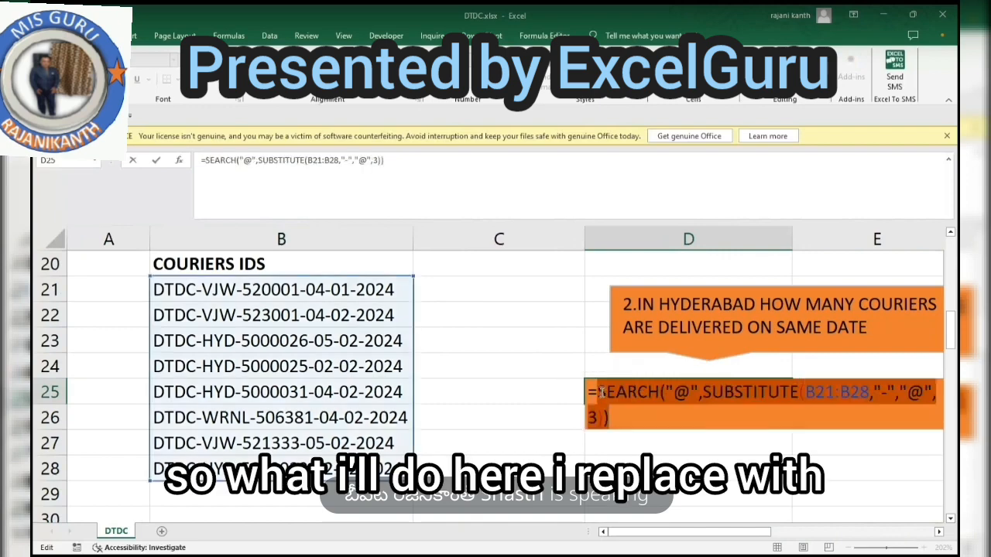
Begin wrapping the SEARCH expression in D25 in a REPLACE function and select its nested SUBSTITUTE part
{"action": "type", "text": "repl"}
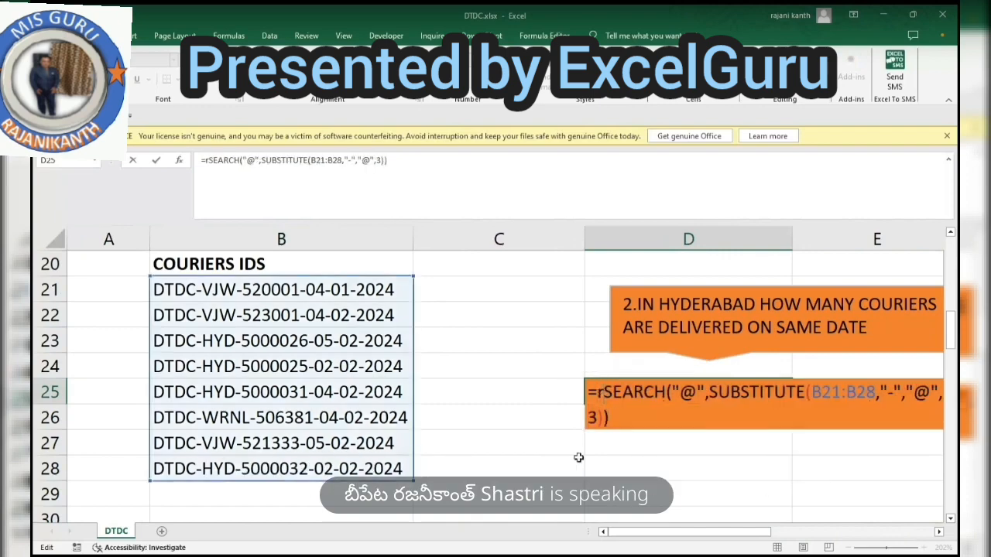
{"action": "type", "text": "ace"}
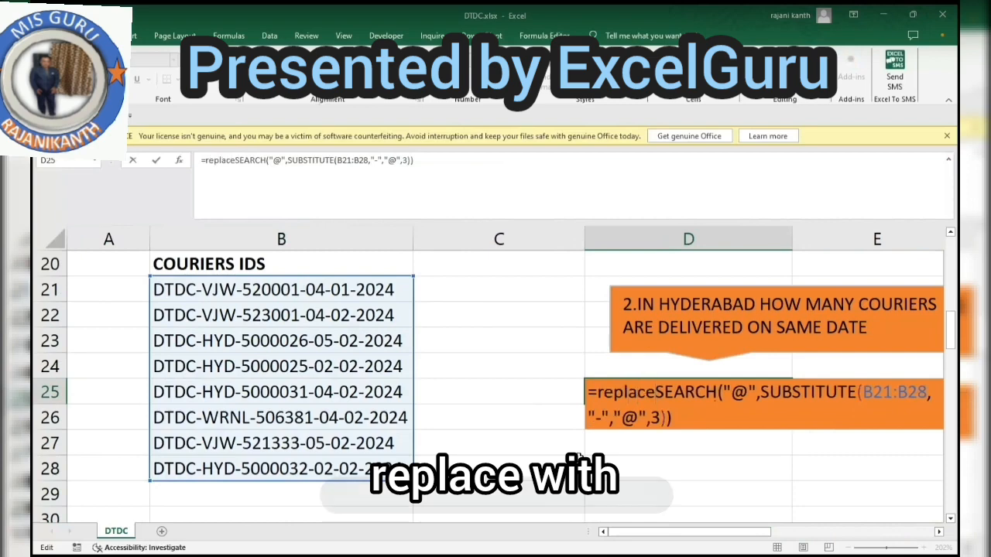
{"action": "key", "text": "Tab"}
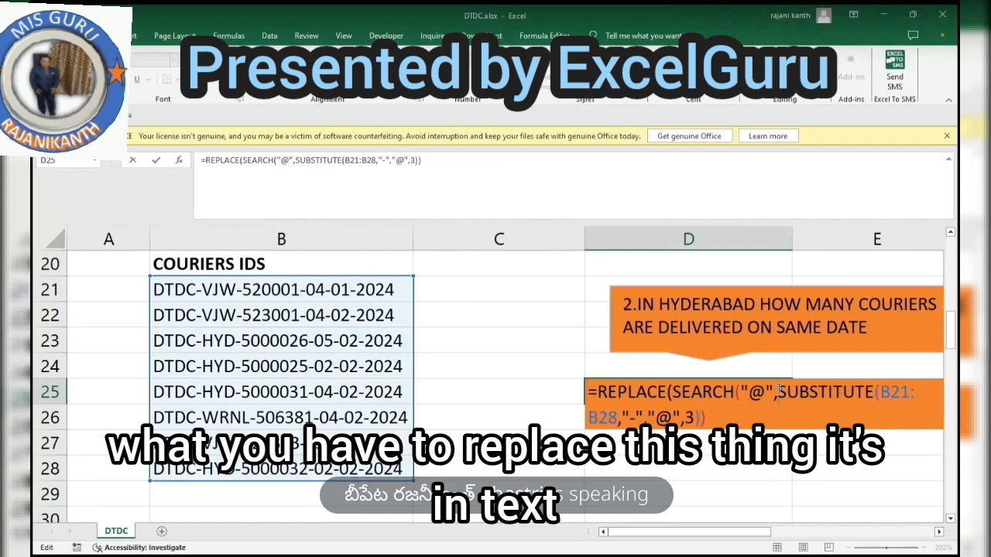
{"action": "left_click_drag", "start_coordinate": [778, 391], "coordinate": [700, 418]}
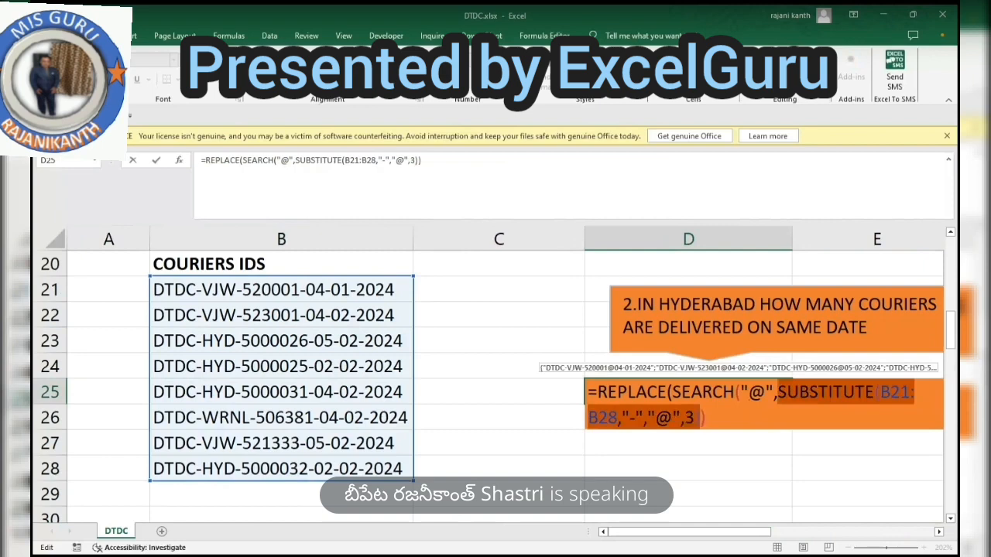
Cancel the unfinished REPLACE formula and clear D25
{"action": "key", "text": "alt+Tab"}
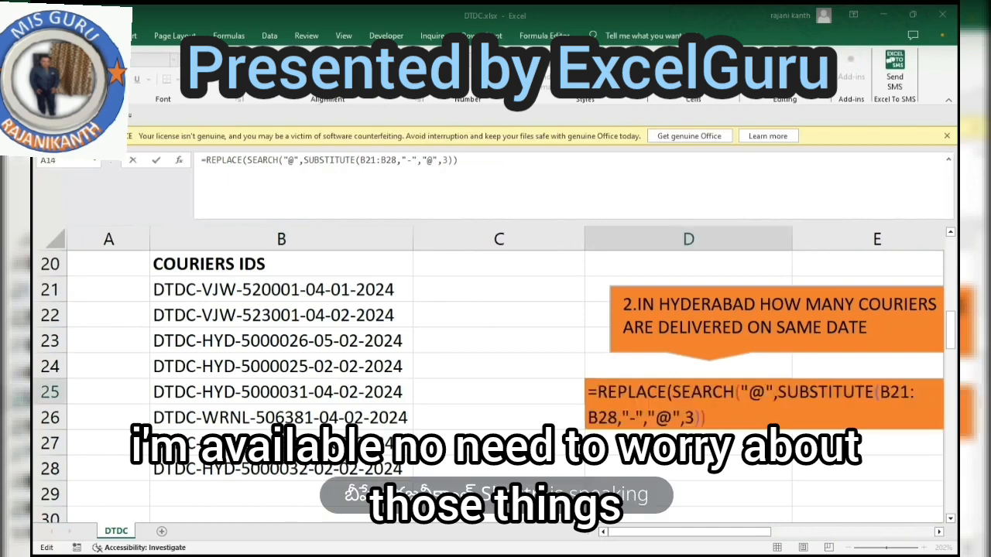
{"action": "left_click", "coordinate": [688, 402]}
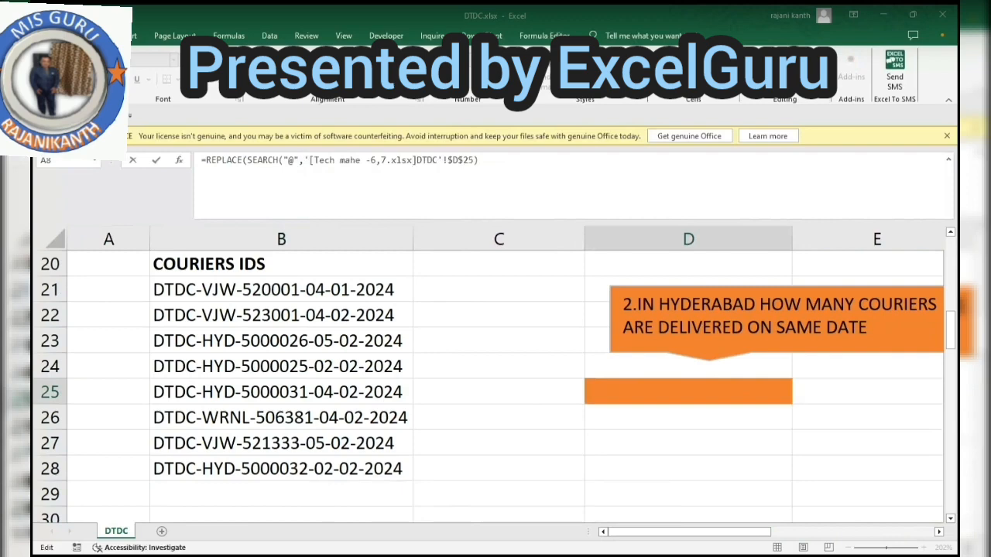
{"action": "key", "text": "Escape"}
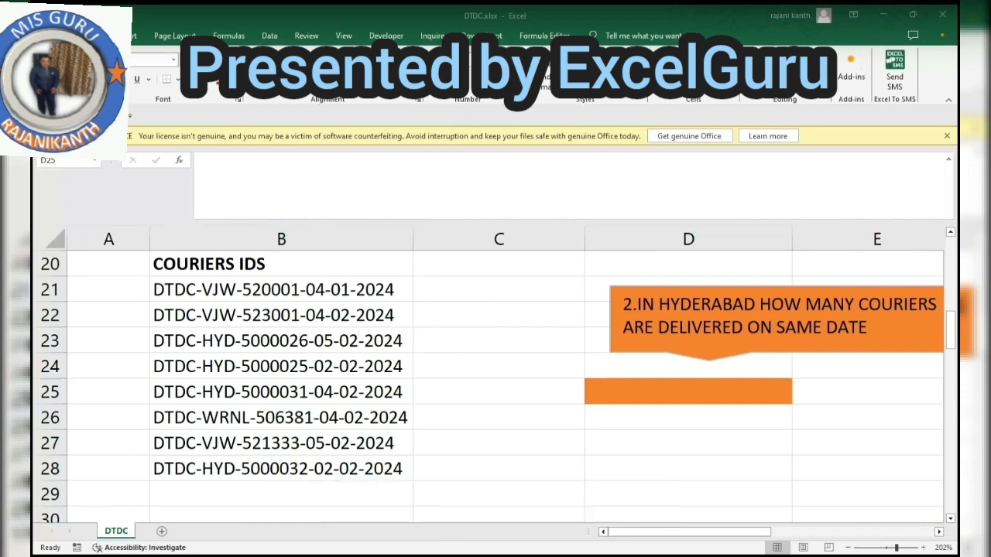
{"action": "key", "text": "F2"}
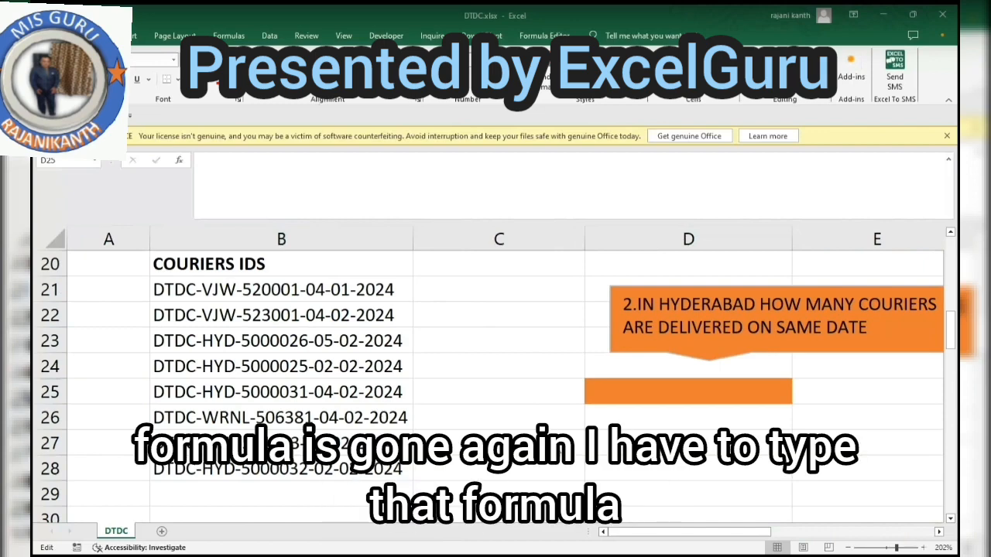
{"action": "key", "text": "Escape"}
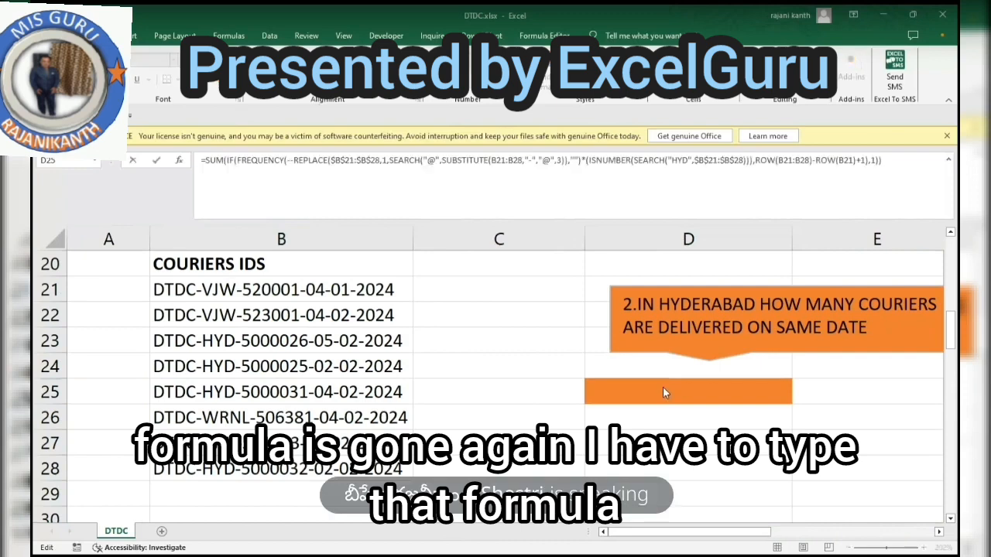
{"action": "key", "text": "BackSpace"}
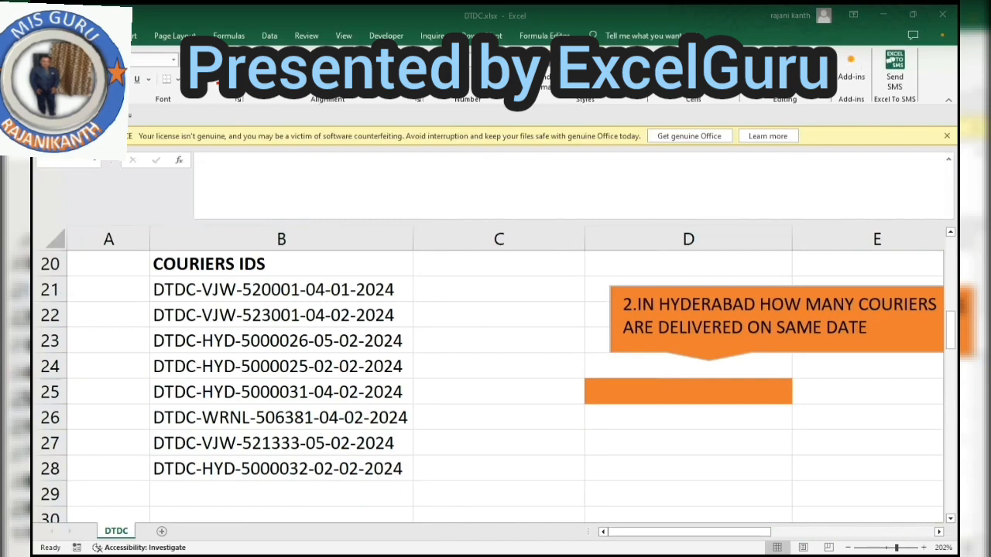
Start a SUBSTITUTE formula in D25 with the absolute range $B$21:$B$28 as its text argument
{"action": "left_click", "coordinate": [633, 401]}
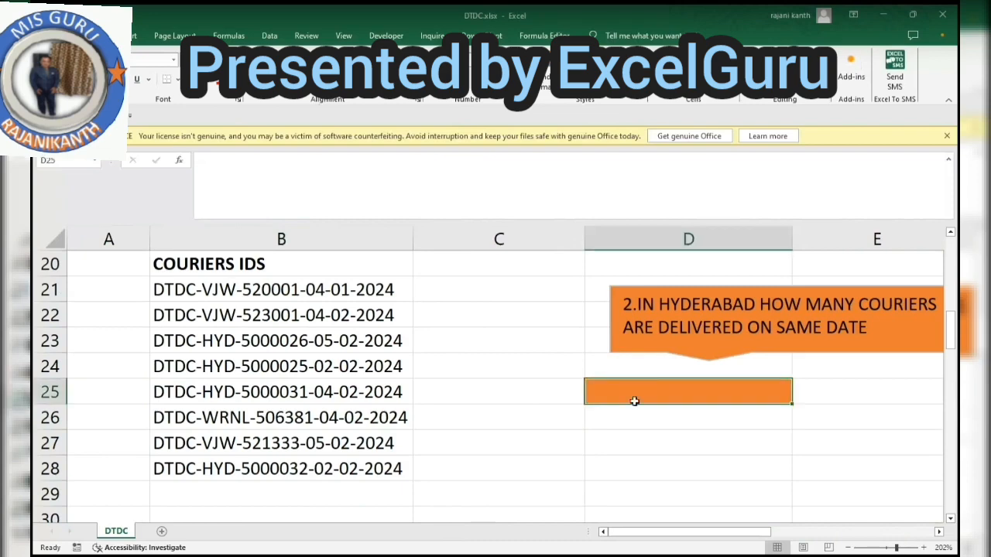
{"action": "type", "text": "=sub"}
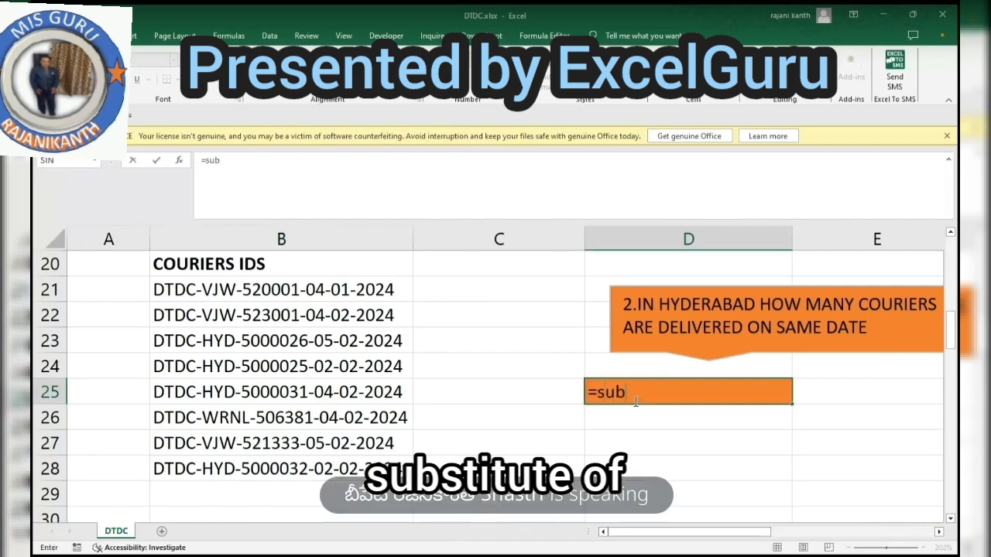
{"action": "key", "text": "Tab"}
{"action": "key", "text": "Left"}
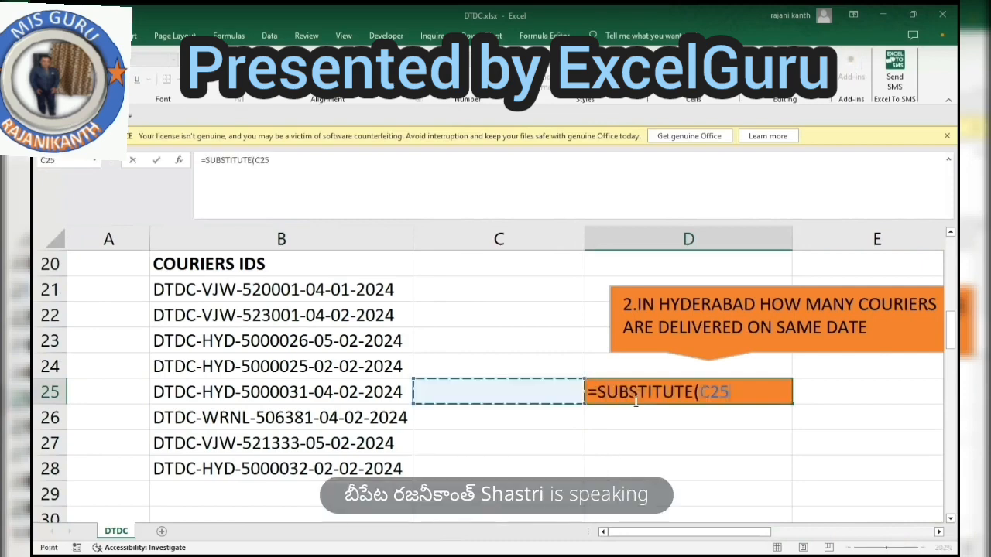
{"action": "key", "text": "Left"}
{"action": "key", "text": "Up"}
{"action": "key", "text": "Up"}
{"action": "key", "text": "Up"}
{"action": "key", "text": "Up"}
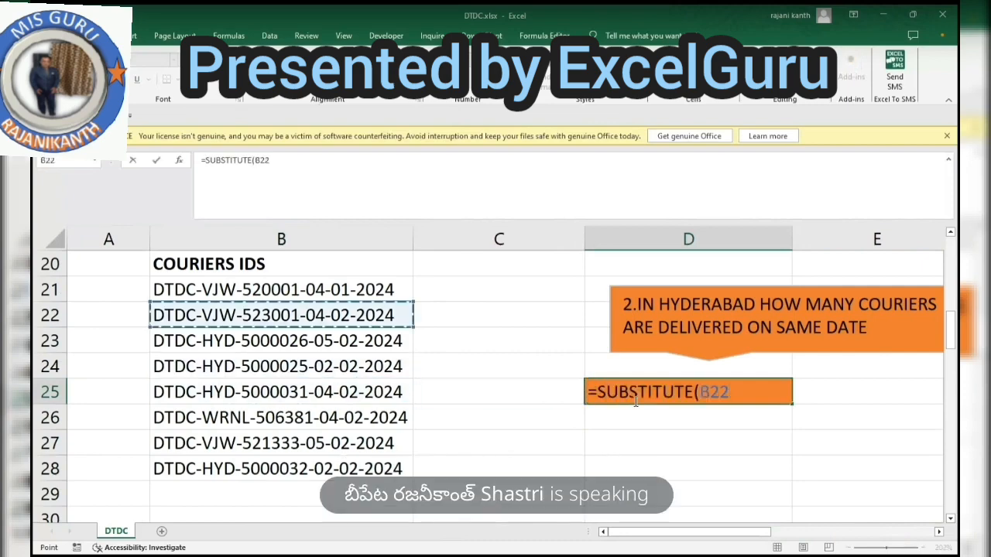
{"action": "key", "text": "ctrl+shift+Down"}
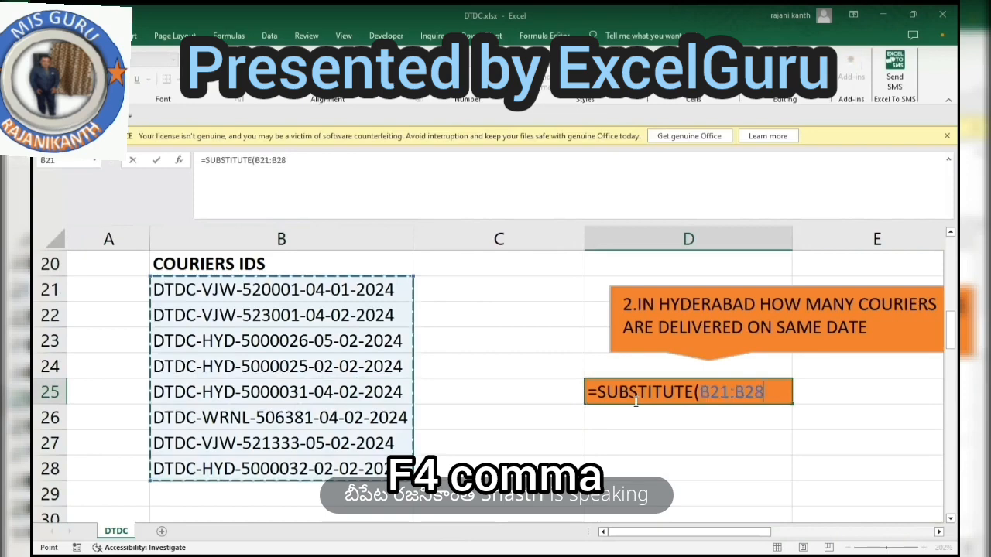
{"action": "key", "text": "F4"}
{"action": "type", "text": ","}
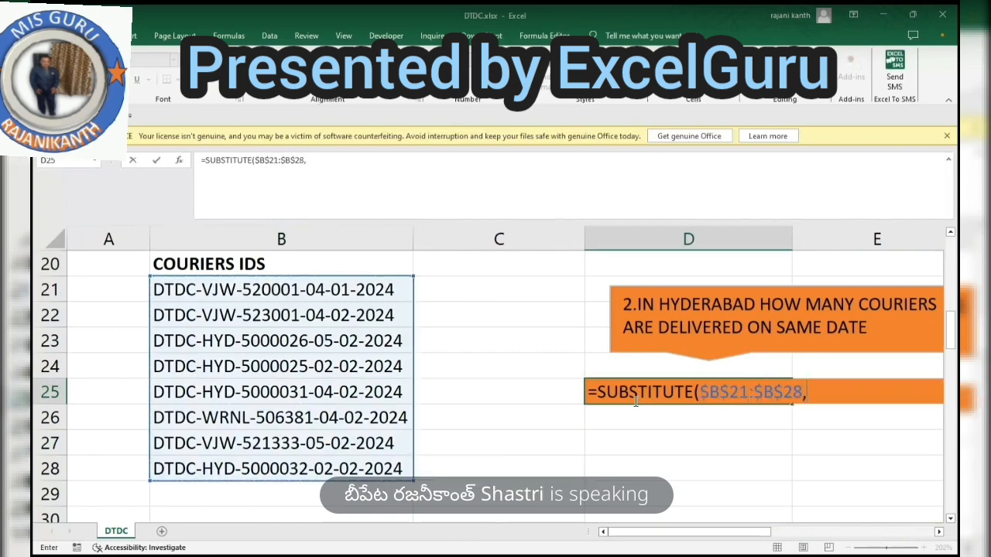
Complete the SUBSTITUTE function in D25 with old text "-", new text "@" and instance number 3
{"action": "type", "text": "\"-\","}
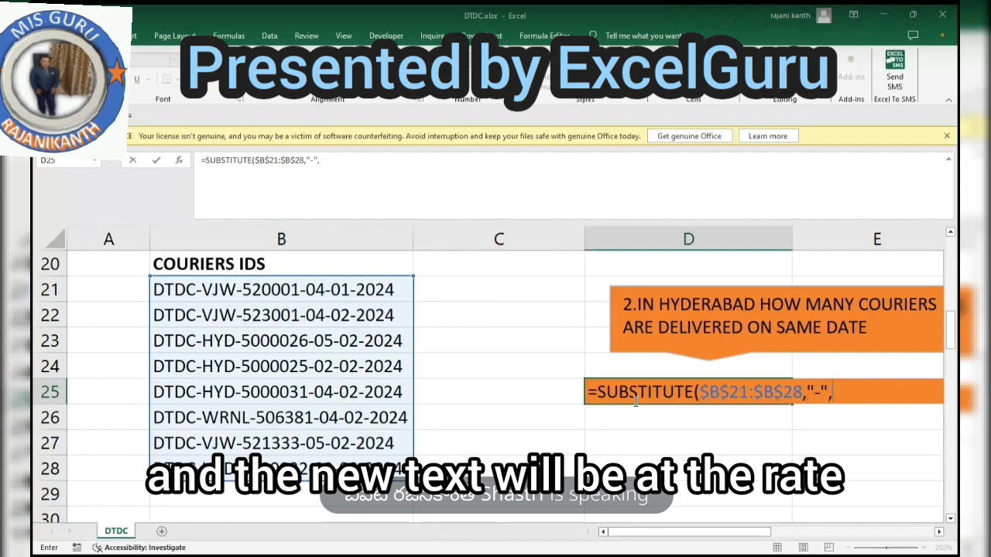
{"action": "type", "text": "\"@\""}
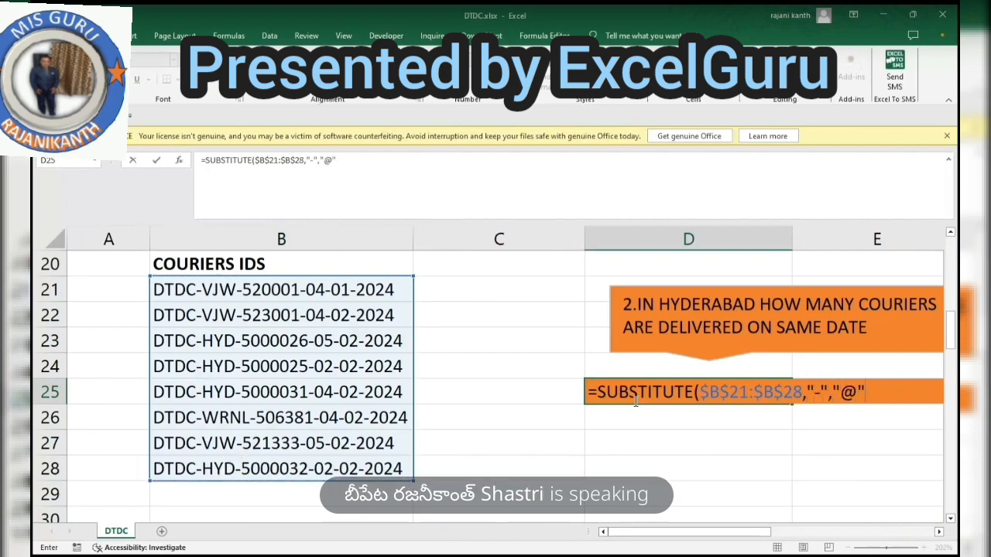
{"action": "type", "text": ","}
{"action": "key", "text": "Left"}
{"action": "key", "text": "Left"}
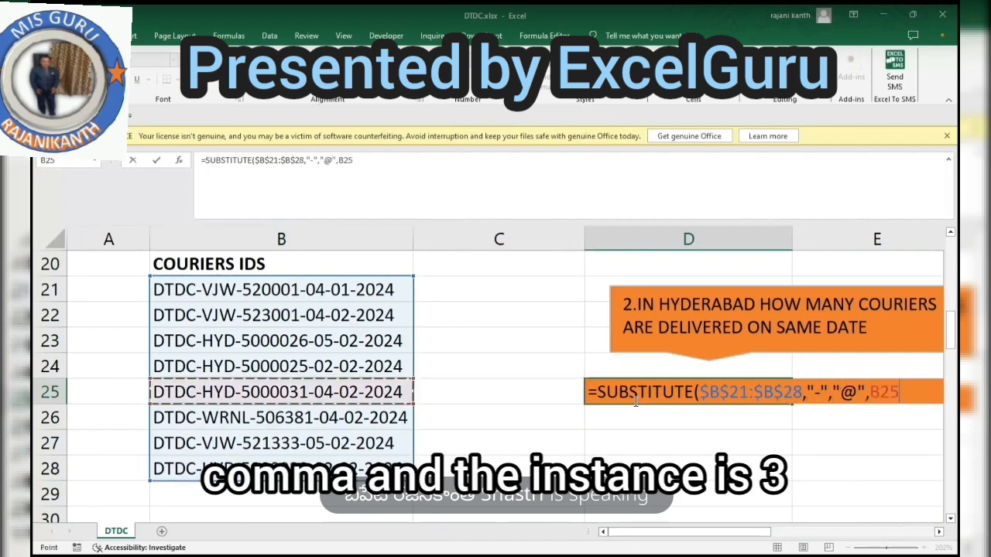
{"action": "key", "text": "Up"}
{"action": "key", "text": "BackSpace"}
{"action": "key", "text": "BackSpace"}
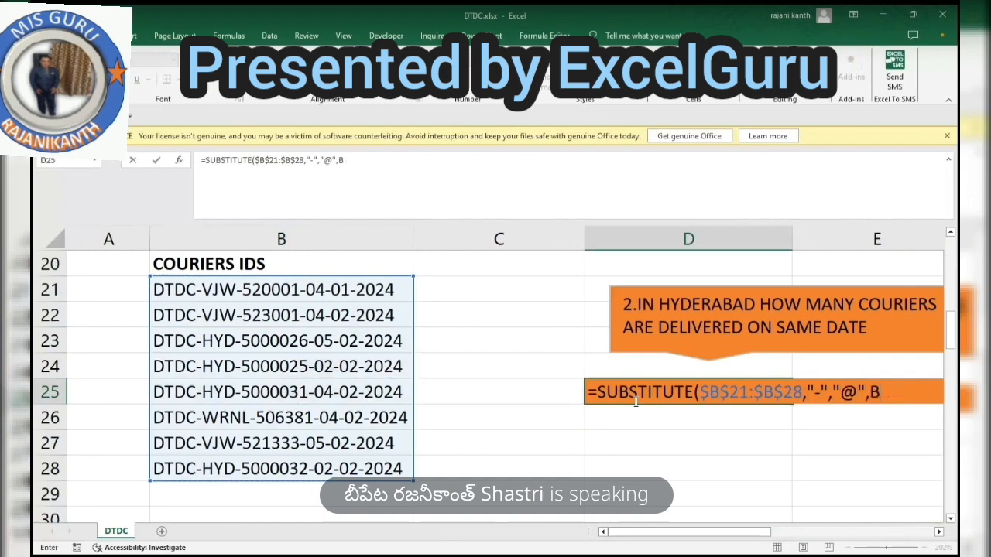
{"action": "key", "text": "BackSpace"}
{"action": "type", "text": "3)"}
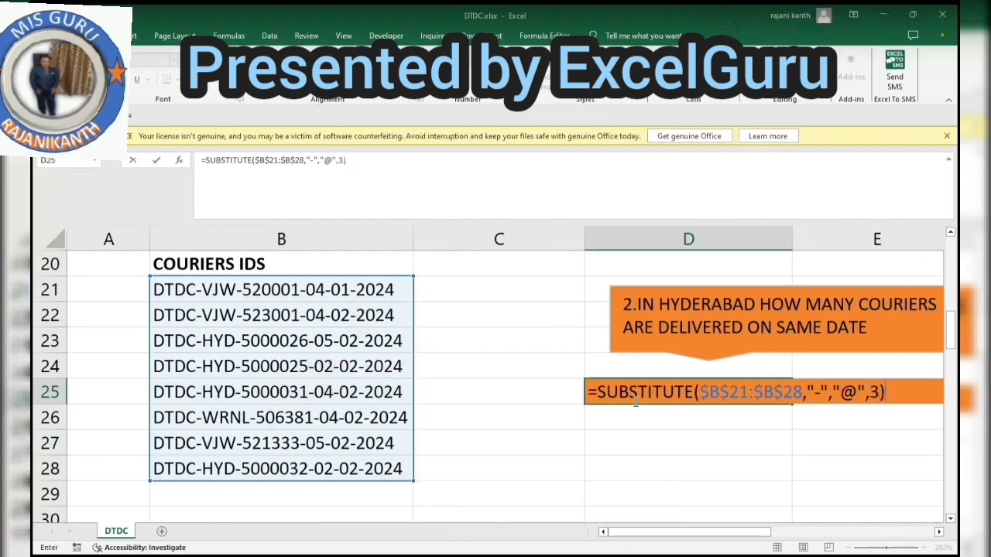
Wrap the SUBSTITUTE function in D25 in a SEARCH function that finds "@"
{"action": "left_click", "coordinate": [596, 392]}
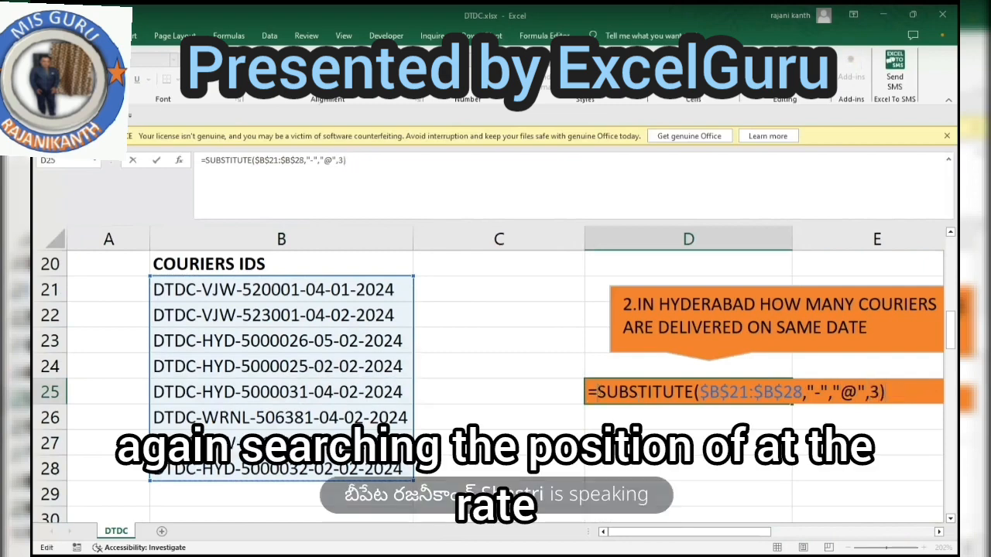
{"action": "type", "text": "searcj"}
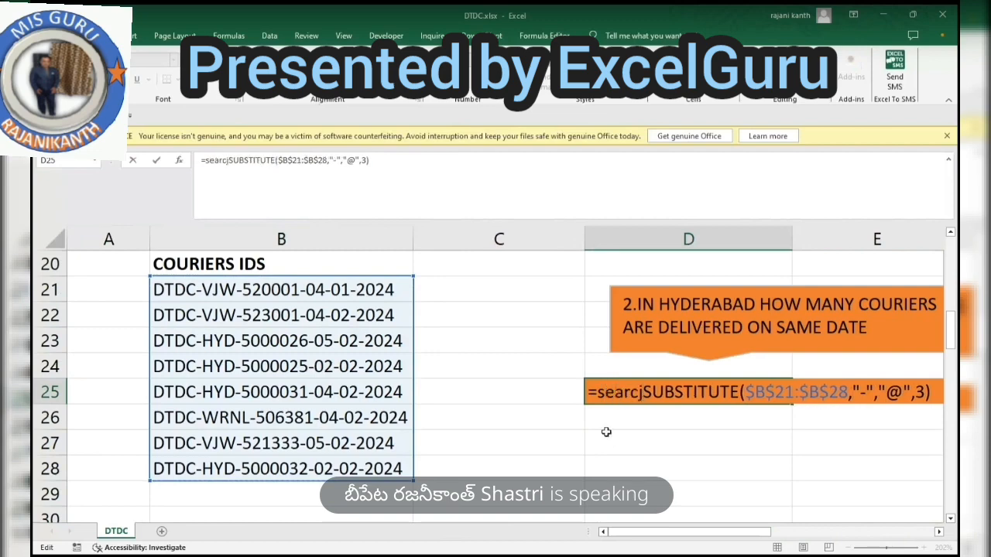
{"action": "key", "text": "BackSpace"}
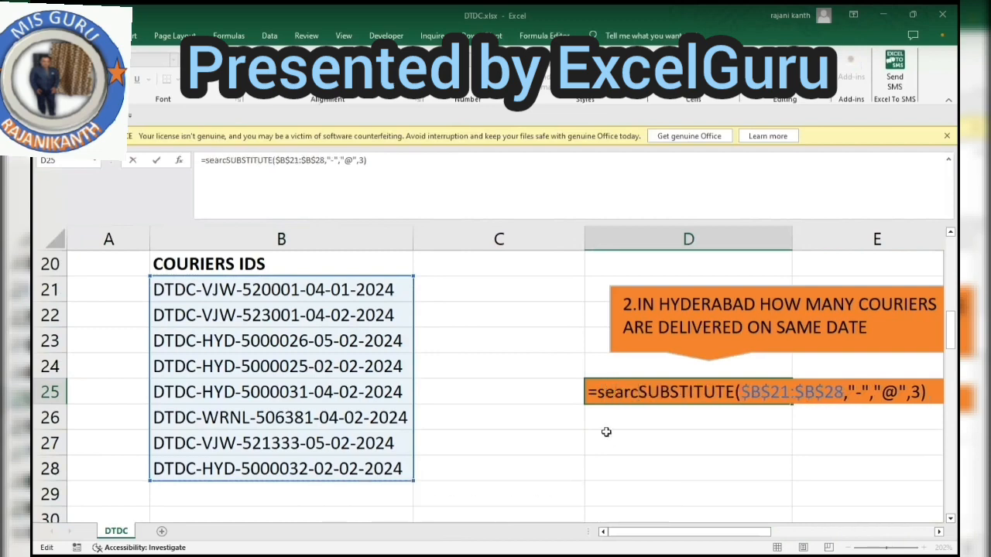
{"action": "key", "text": "Tab"}
{"action": "type", "text": "\"@\""}
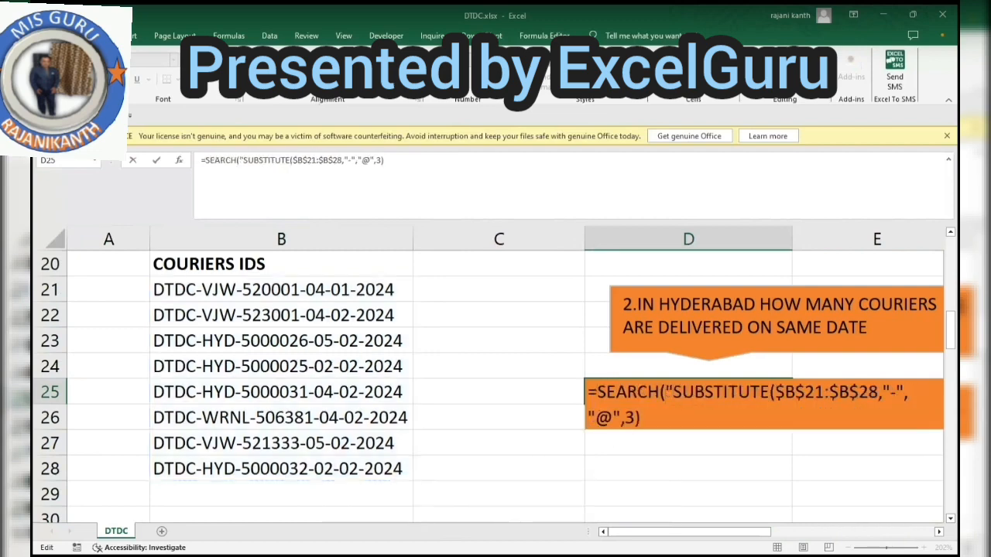
{"action": "type", "text": ","}
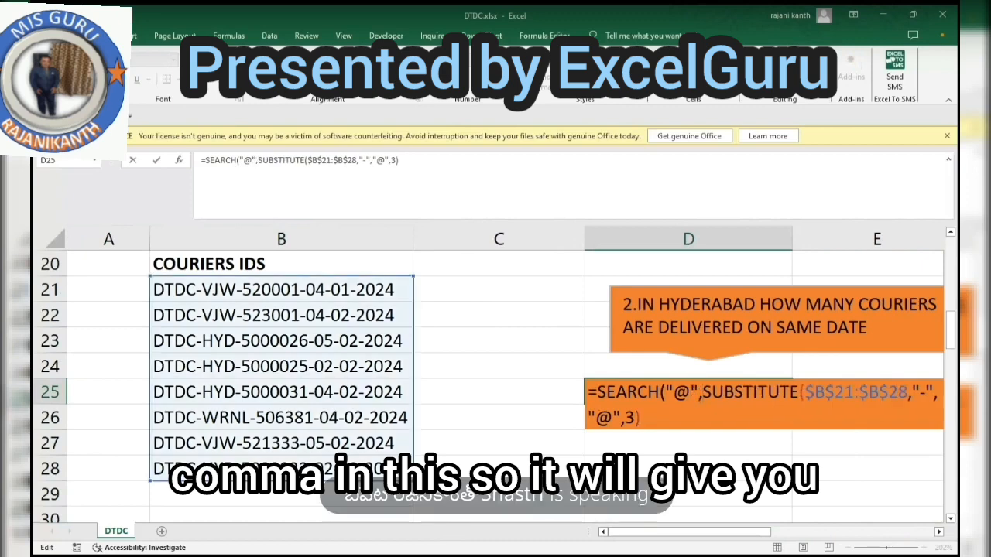
{"action": "type", "text": ")"}
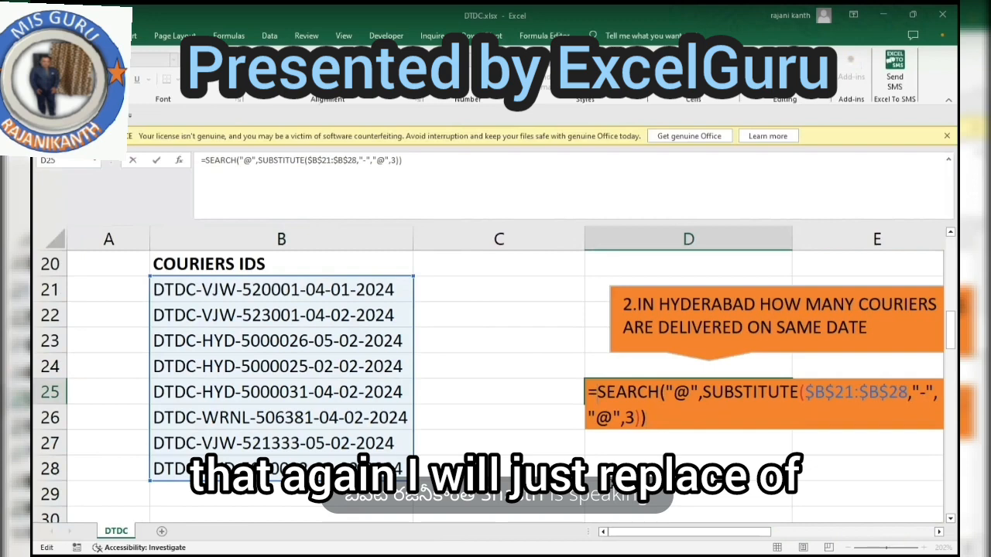
Wrap the SEARCH expression in a REPLACE function on B21:B28, starting at character 1 and using "" as the new text
{"action": "type", "text": "replac"}
{"action": "key", "text": "Tab"}
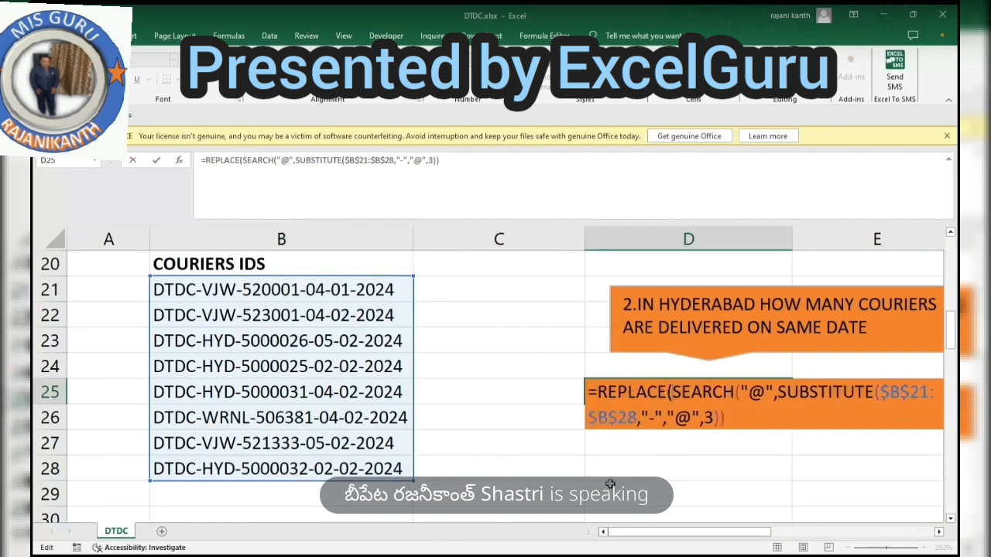
{"action": "left_click", "coordinate": [319, 288]}
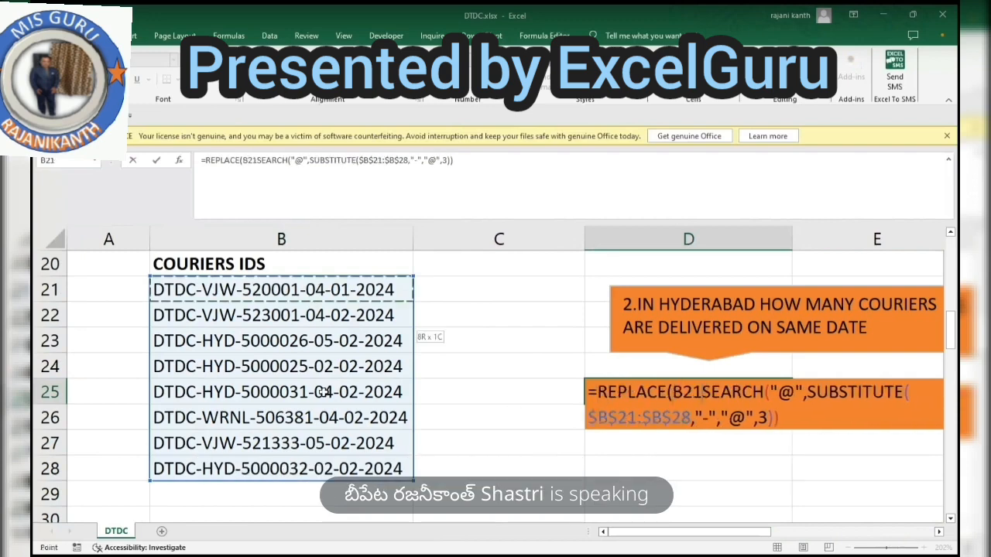
{"action": "left_click_drag", "start_coordinate": [323, 392], "coordinate": [324, 468]}
{"action": "type", "text": ","}
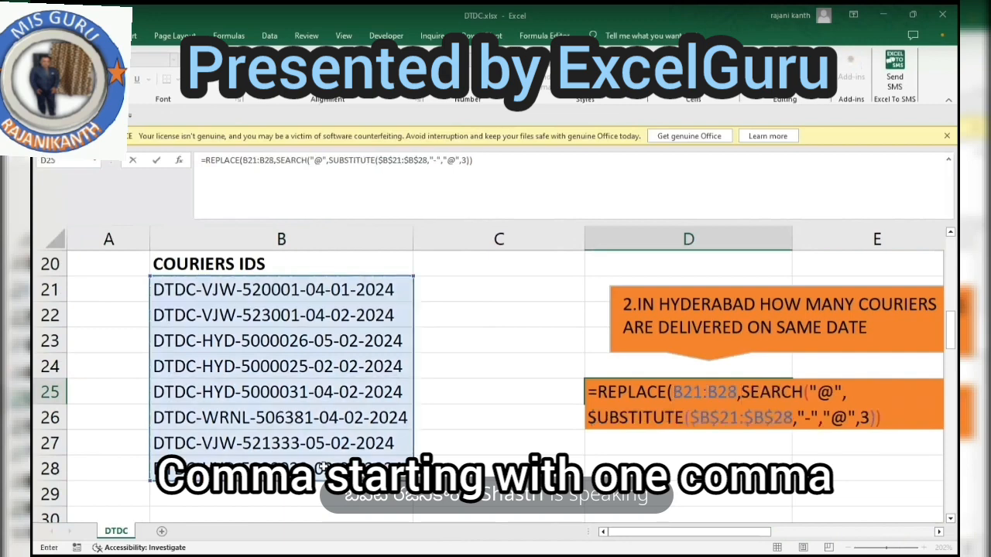
{"action": "type", "text": "1,"}
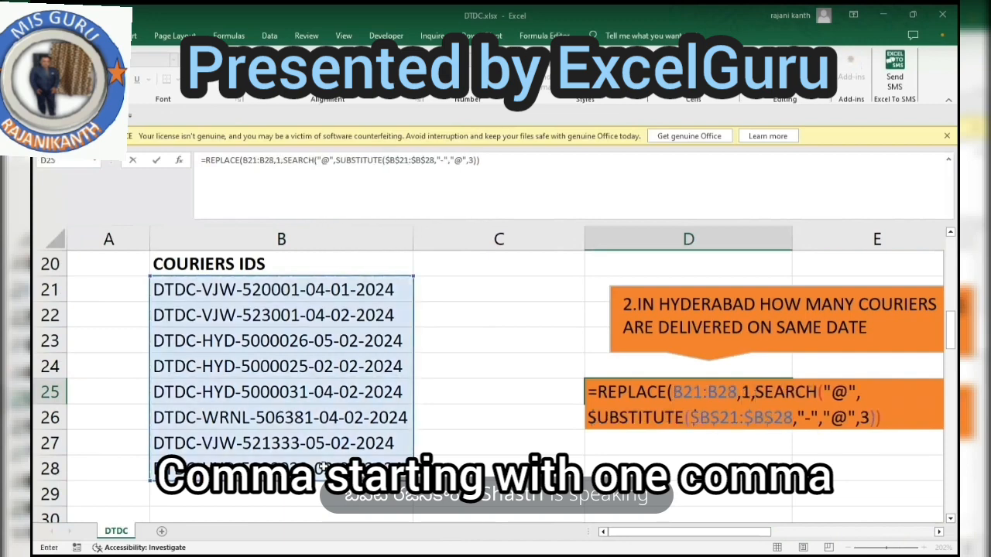
{"action": "left_click", "coordinate": [881, 420]}
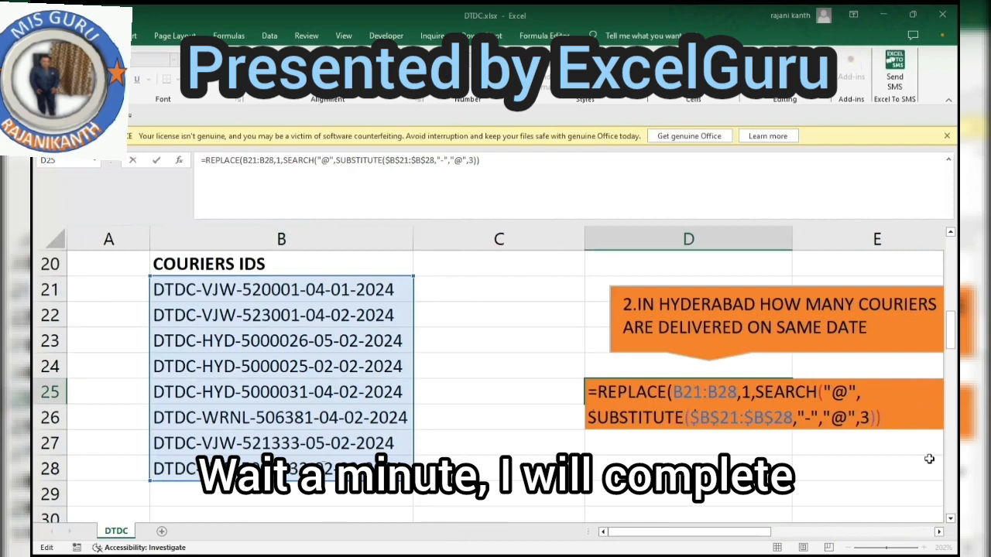
{"action": "type", "text": ",\""}
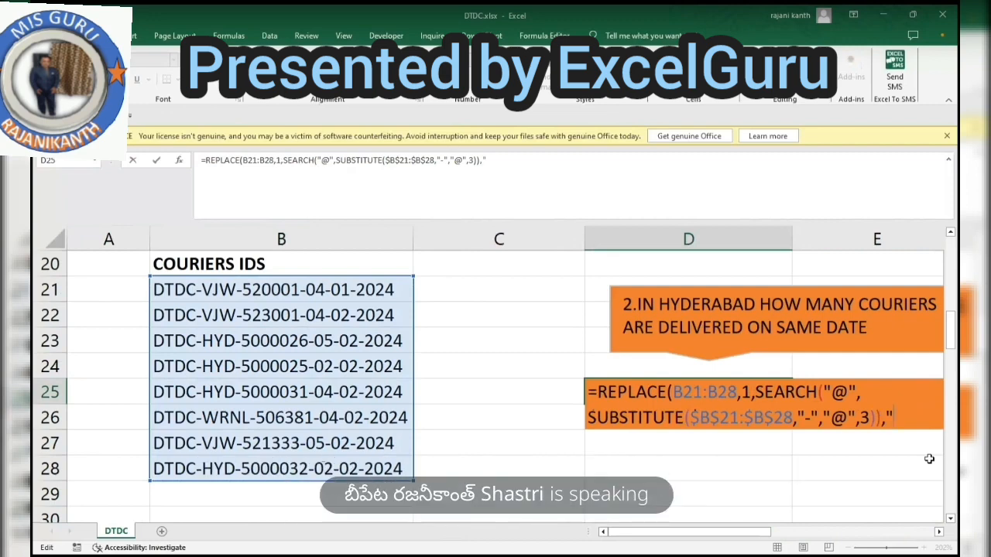
{"action": "type", "text": "\")"}
Evaluate the SEARCH part and the whole REPLACE expression in D25 in place, restoring the formula after each
{"action": "left_click", "coordinate": [733, 440]}
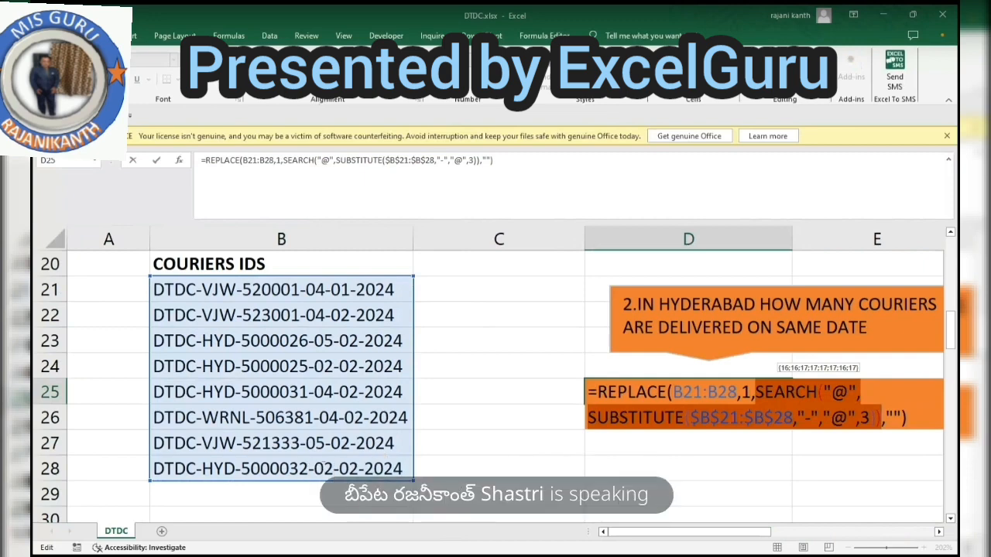
{"action": "key", "text": "F9"}
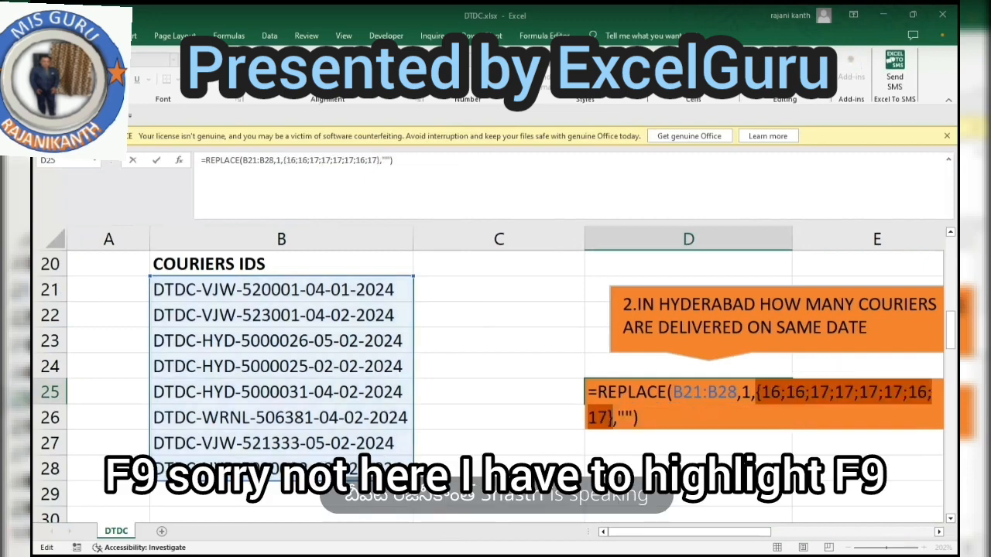
{"action": "key", "text": "ctrl+z"}
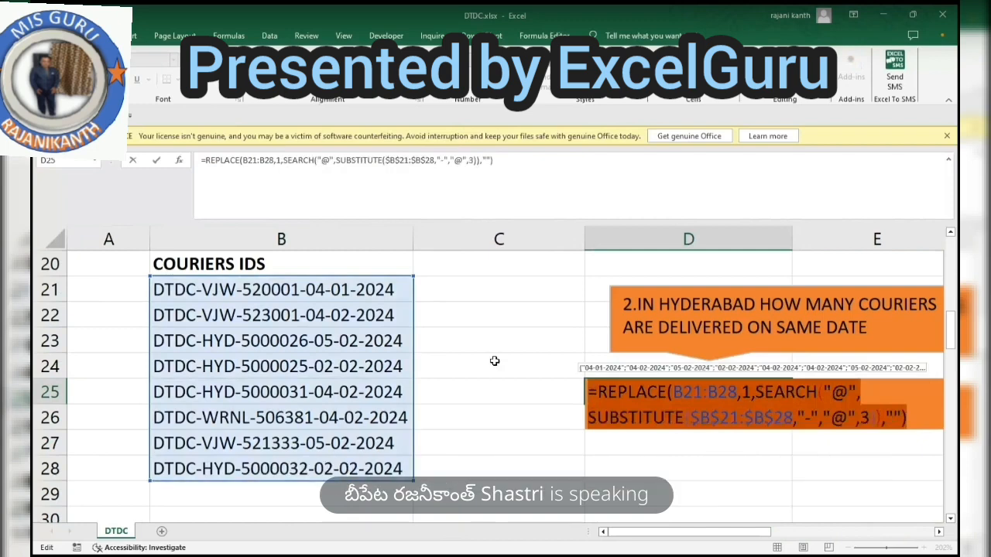
{"action": "key", "text": "F9"}
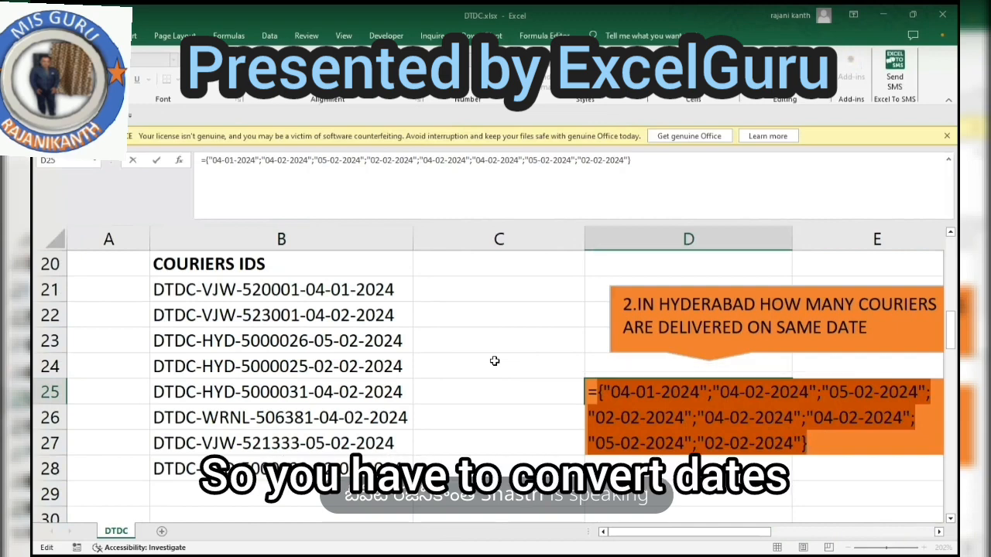
{"action": "key", "text": "ctrl+z"}
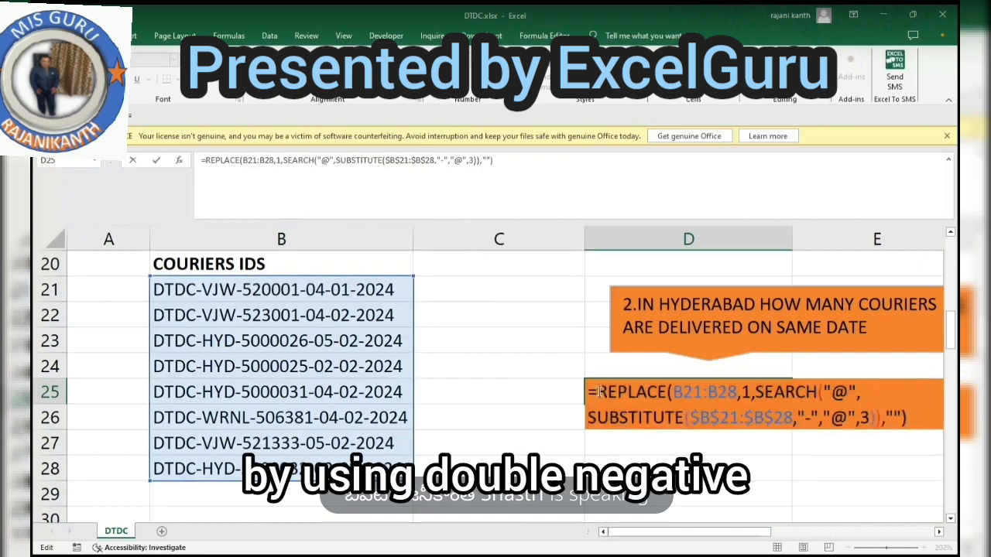
Put a double negative (--) before REPLACE in D25, evaluate the expression in place and restore the formula
{"action": "type", "text": "--"}
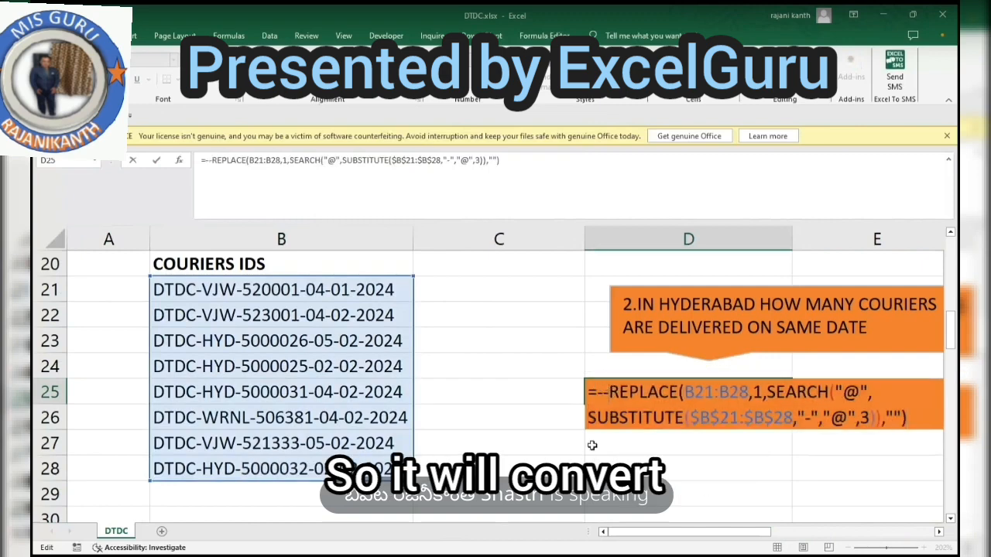
{"action": "key", "text": "F9"}
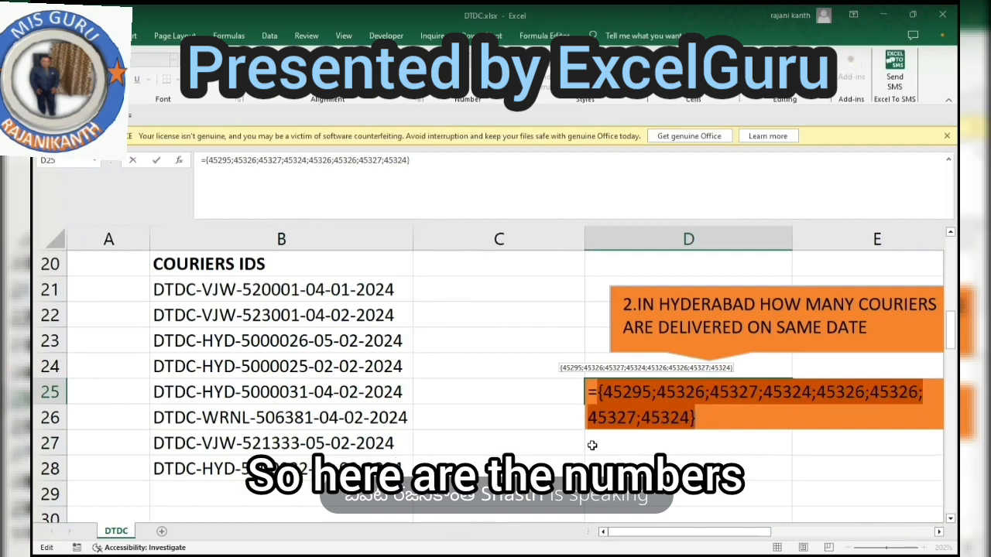
{"action": "key", "text": "ctrl+z"}
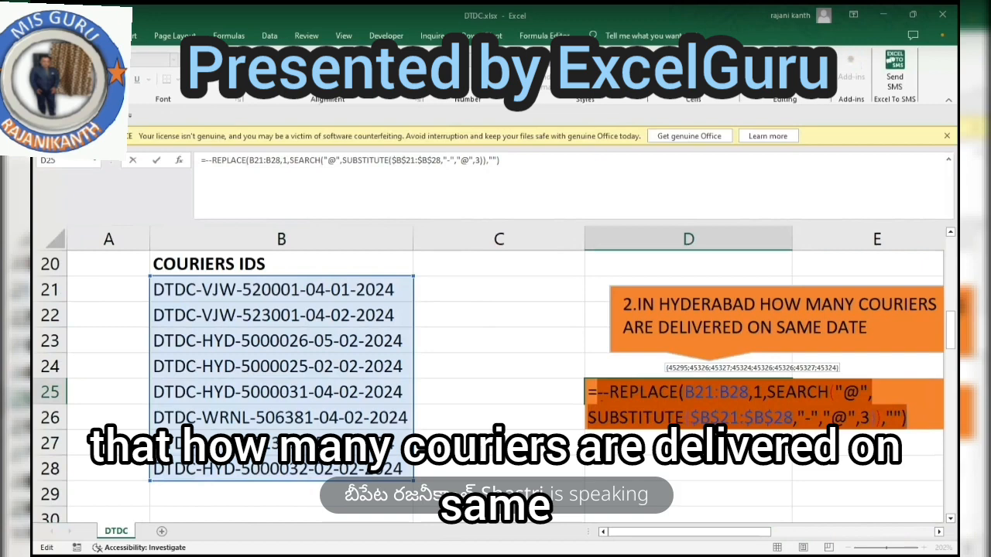
Enclose the --REPLACE expression in D25 in parentheses and multiply it by (SEARCH("hyd",B21:B28))
{"action": "left_click", "coordinate": [596, 395]}
{"action": "type", "text": "("}
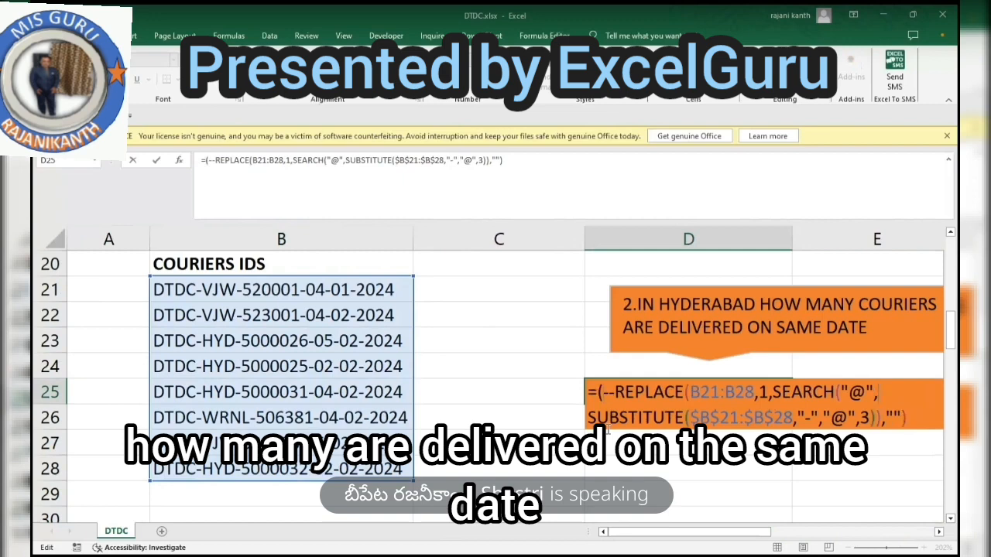
{"action": "left_click", "coordinate": [923, 420]}
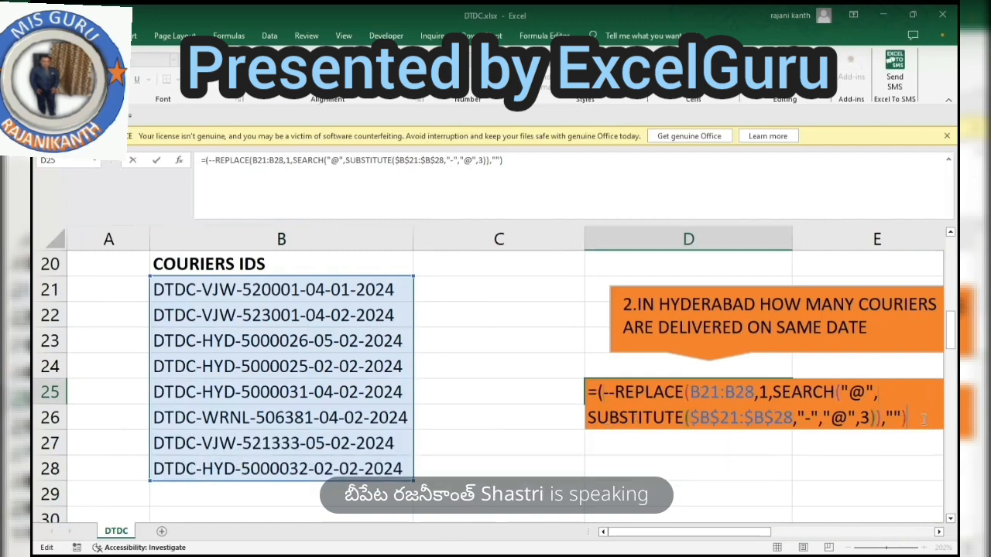
{"action": "type", "text": ")*(se"}
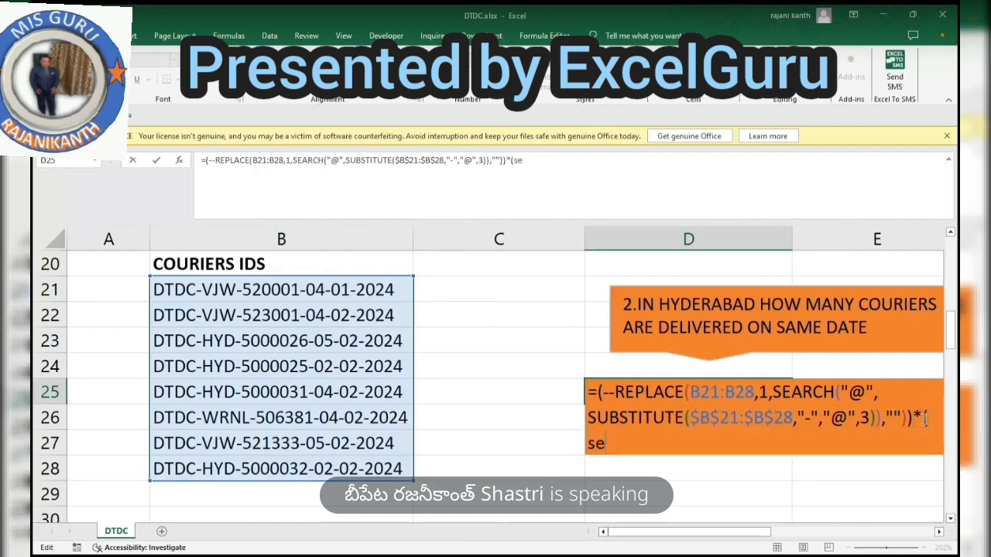
{"action": "type", "text": "arch"}
{"action": "key", "text": "Tab"}
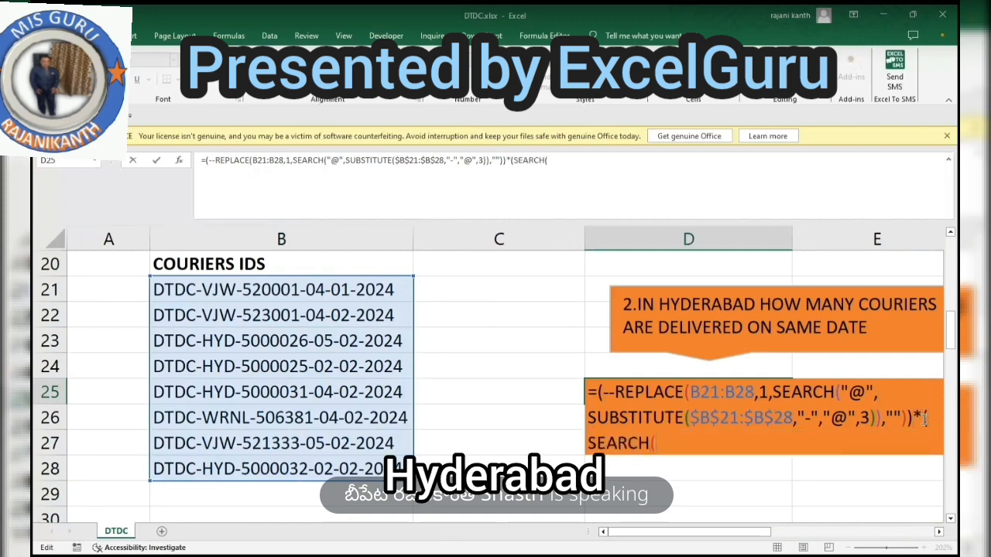
{"action": "type", "text": "\"hyd\""}
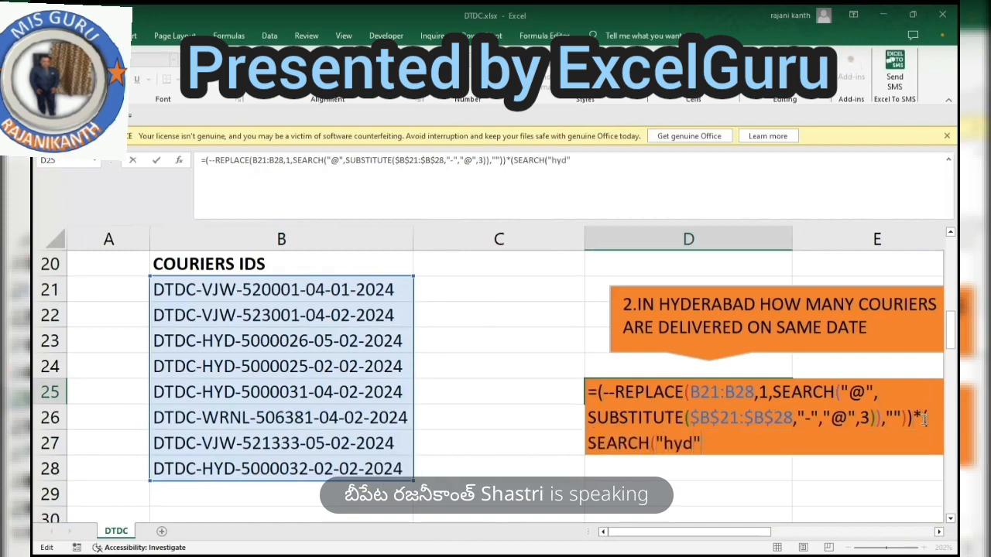
{"action": "type", "text": ","}
{"action": "left_click_drag", "start_coordinate": [347, 289], "coordinate": [346, 475]}
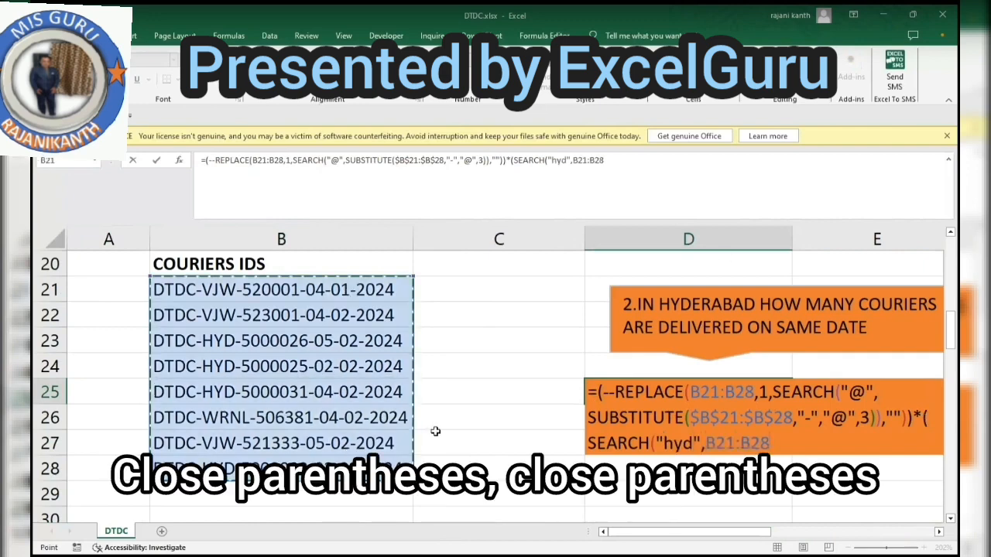
{"action": "type", "text": "))"}
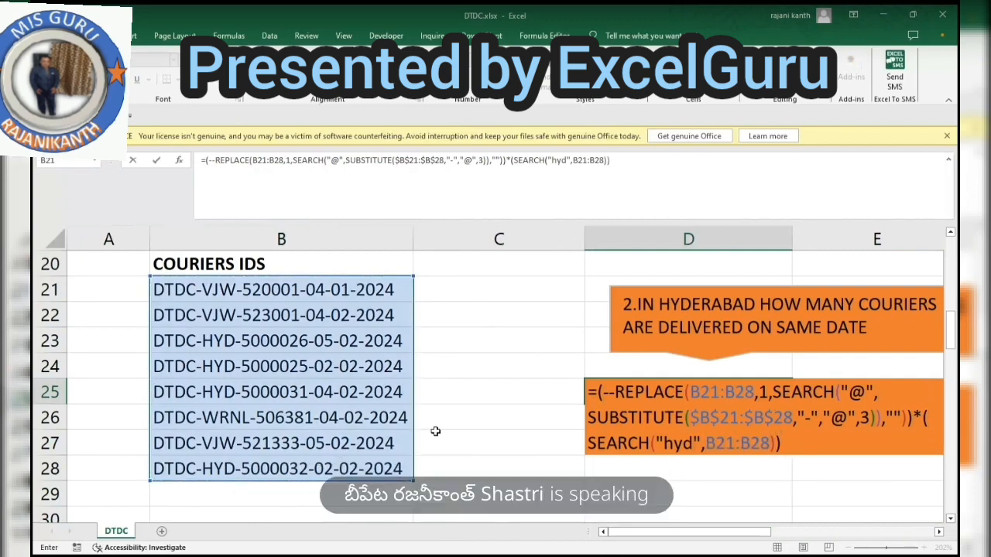
Evaluate the whole multiplied expression in D25 in place, restore the formula and commit it to the cell
{"action": "key", "text": "F9"}
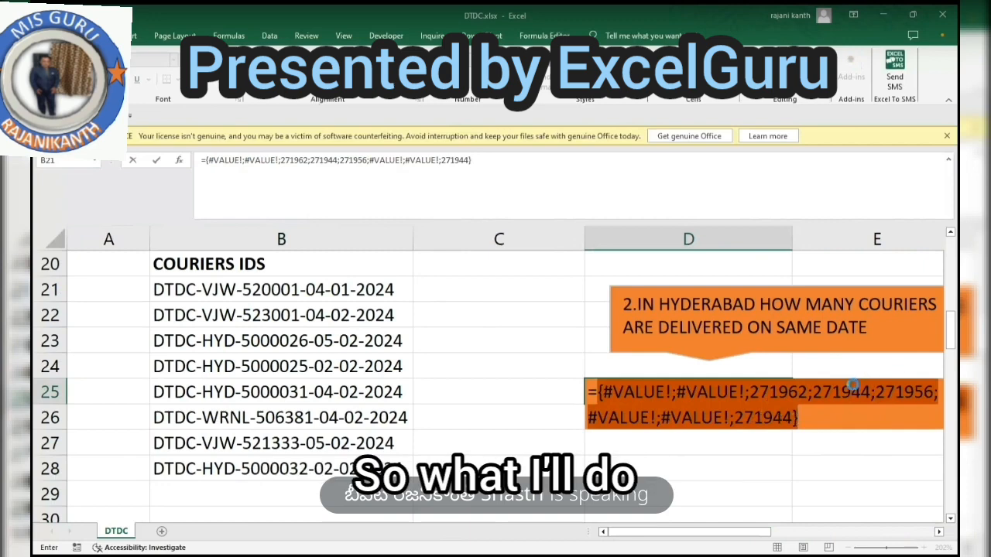
{"action": "key", "text": "ctrl+z"}
{"action": "left_click", "coordinate": [613, 439]}
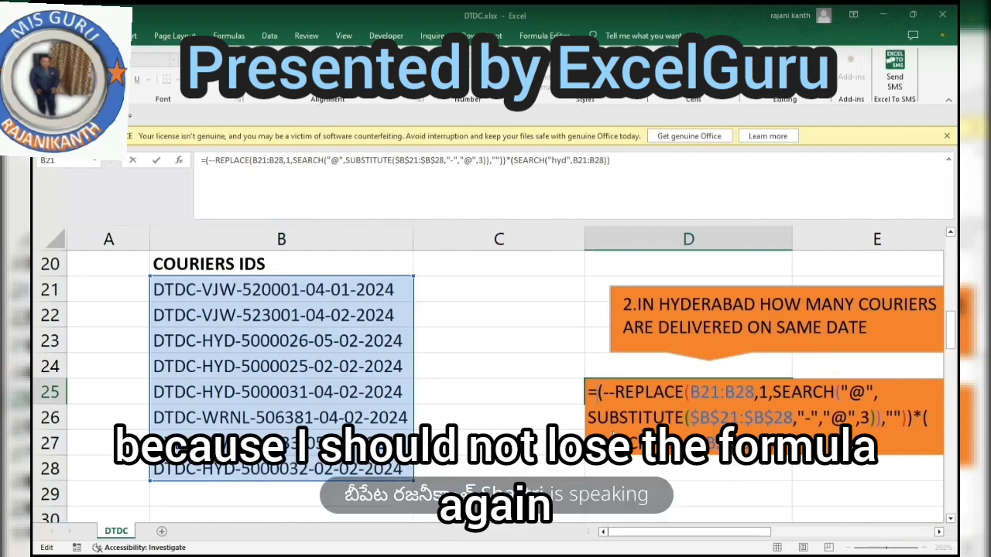
{"action": "key", "text": "Return"}
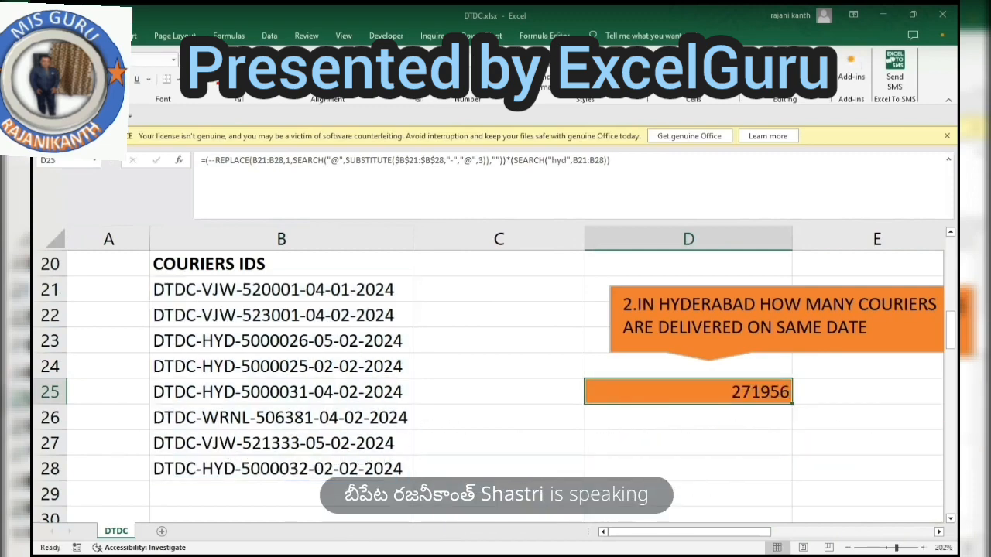
Reopen the D25 formula, evaluate the full expression in place again and restore it
{"action": "key", "text": "F2"}
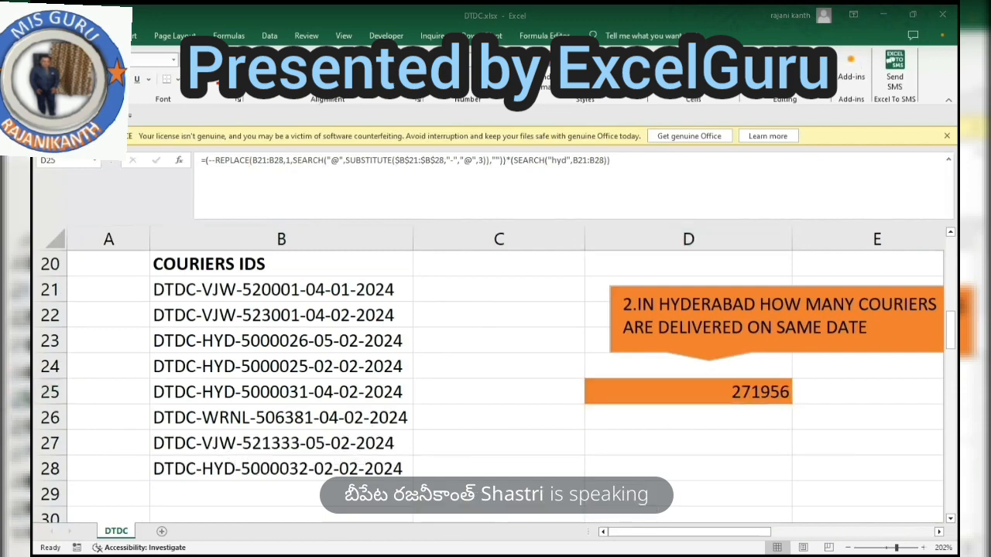
{"action": "key", "text": "F2"}
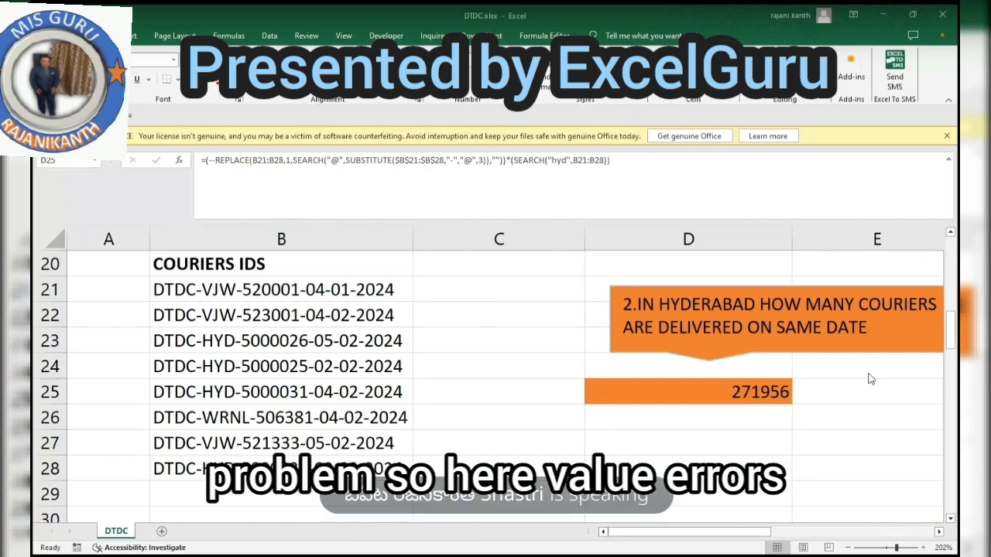
{"action": "left_click", "coordinate": [735, 394]}
{"action": "double_click", "coordinate": [734, 393]}
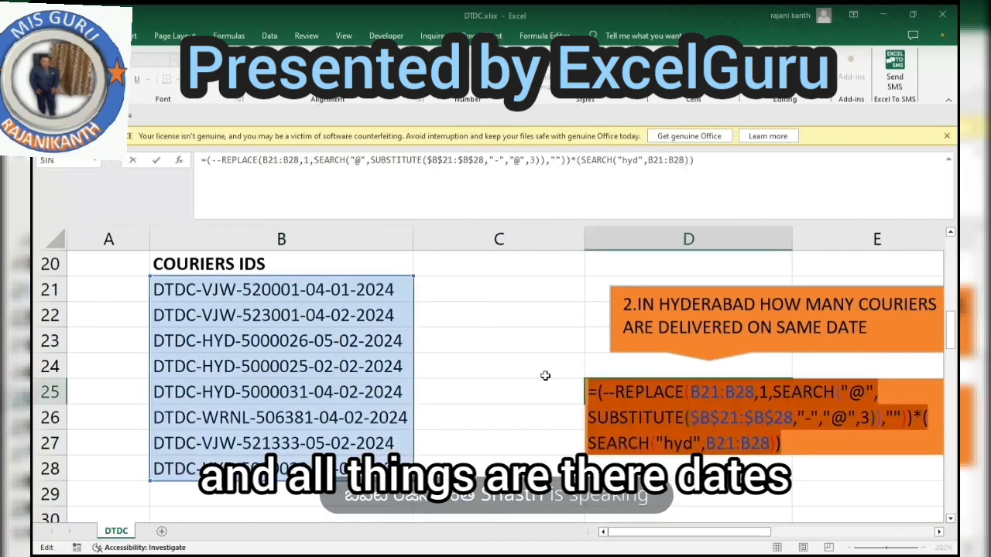
{"action": "key", "text": "F9"}
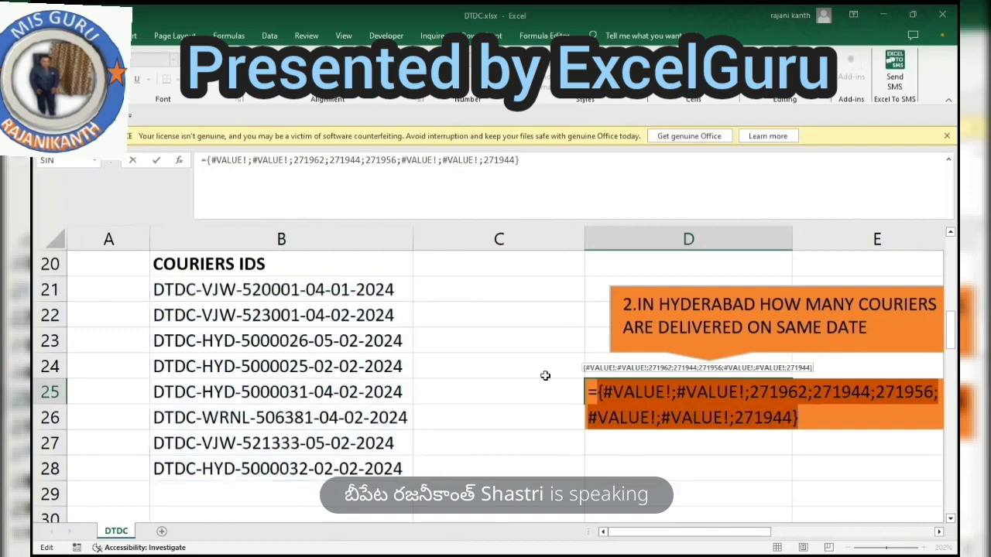
{"action": "key", "text": "ctrl+z"}
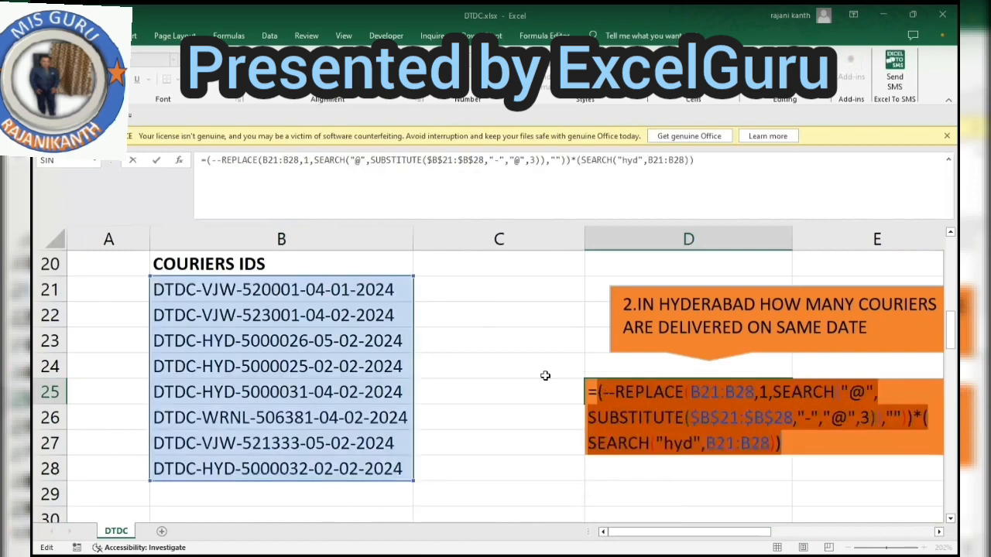
Evaluate only the SEARCH("hyd",B21:B28) part of the D25 formula in place and restore it
{"action": "left_click", "coordinate": [785, 443]}
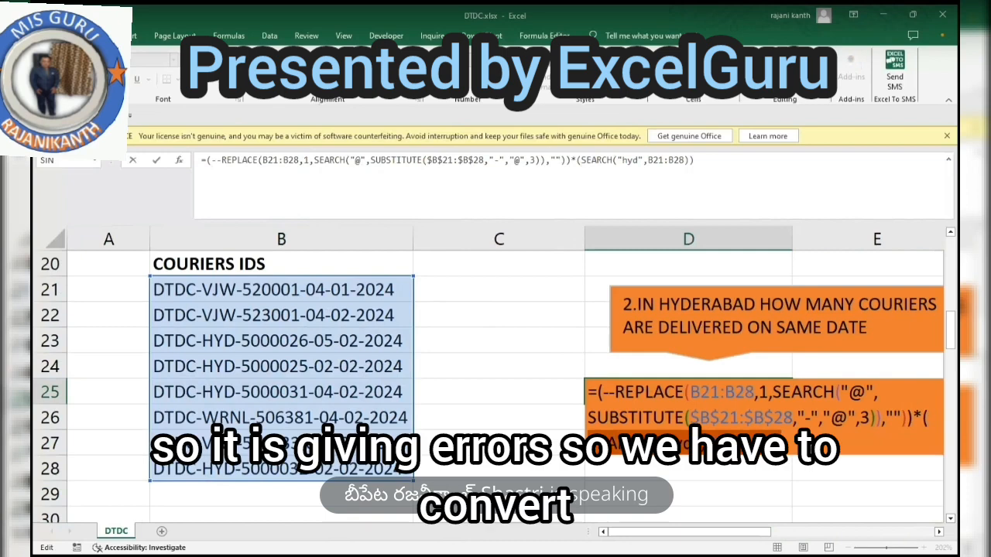
{"action": "left_click_drag", "start_coordinate": [588, 442], "coordinate": [766, 442]}
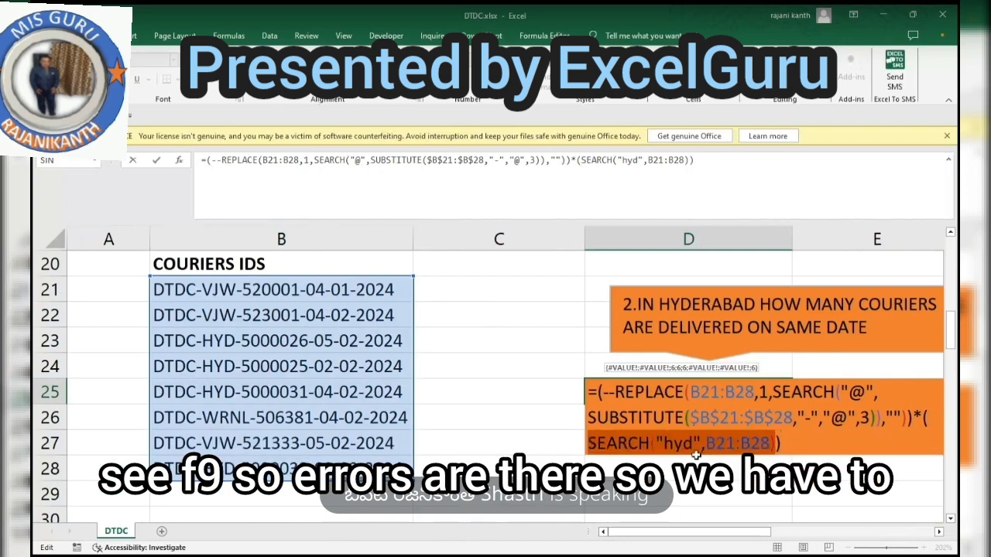
{"action": "key", "text": "F9"}
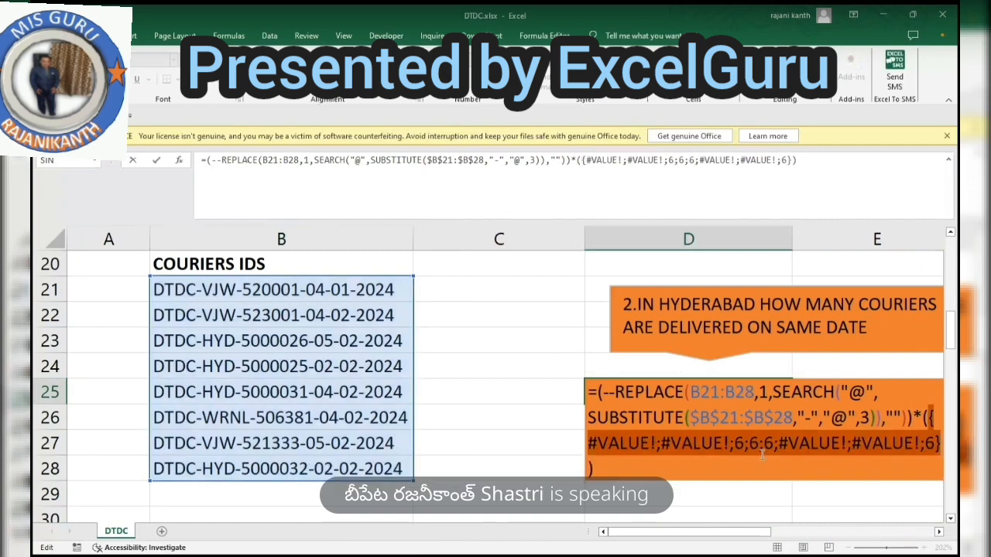
{"action": "key", "text": "ctrl+z"}
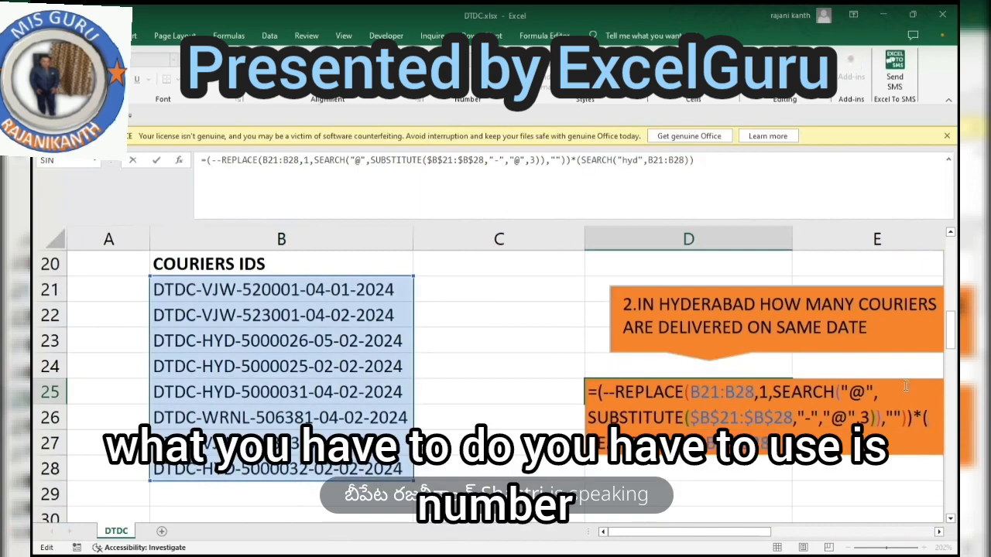
Wrap SEARCH("hyd",B21:B28) in D25 in an ISNUMBER function and close its parenthesis
{"action": "type", "text": "isnumber"}
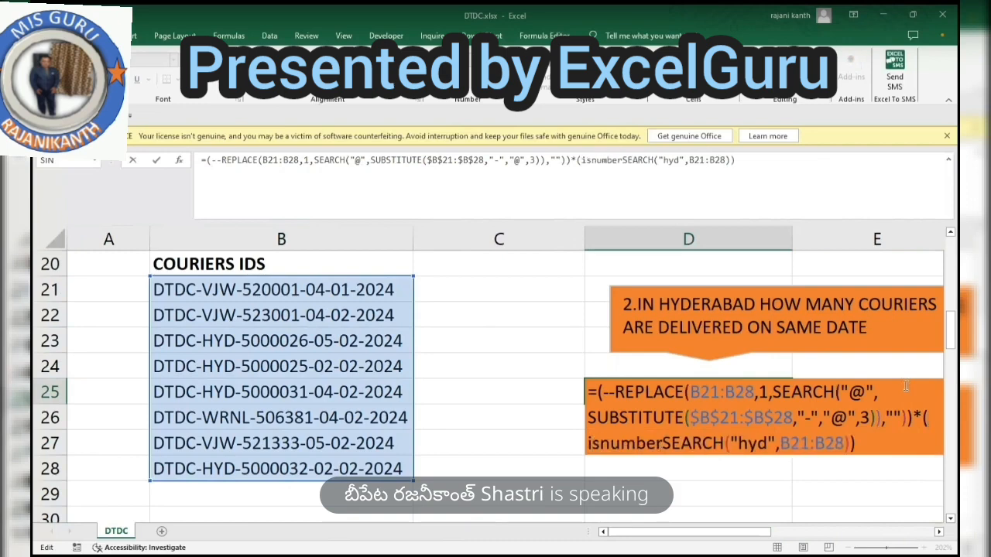
{"action": "key", "text": "Tab"}
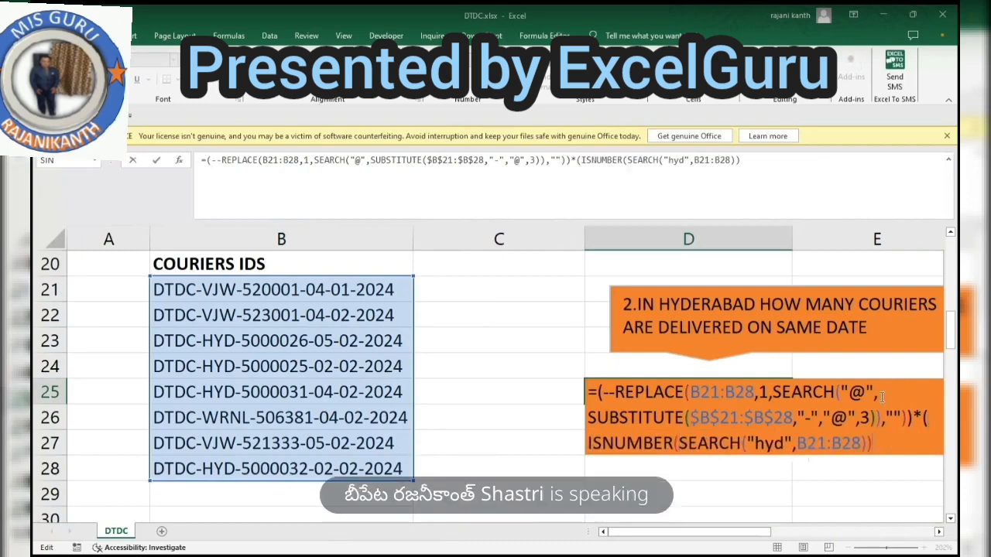
{"action": "type", "text": ")"}
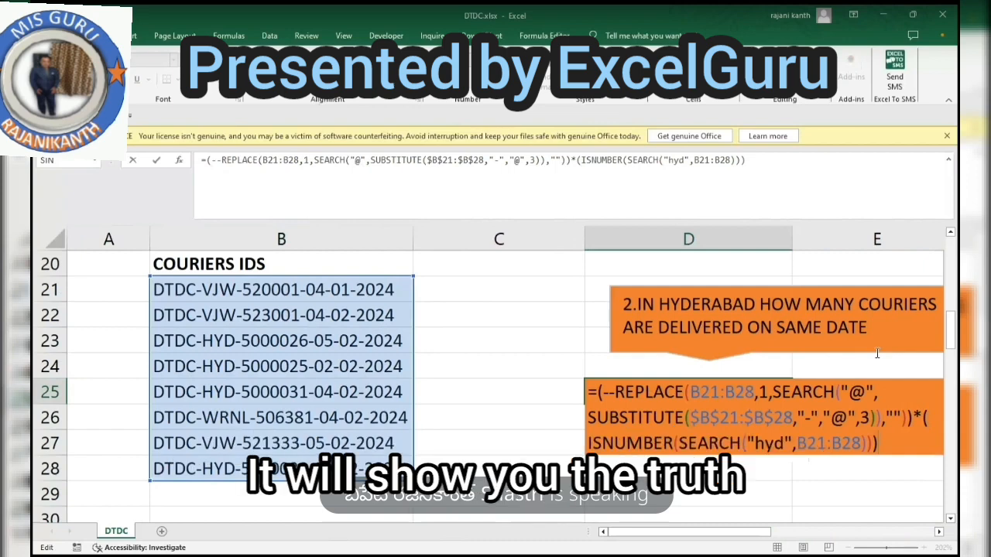
Evaluate the whole D25 formula including the ISNUMBER test in place and restore it
{"action": "key", "text": "Return"}
{"action": "key", "text": "F9"}
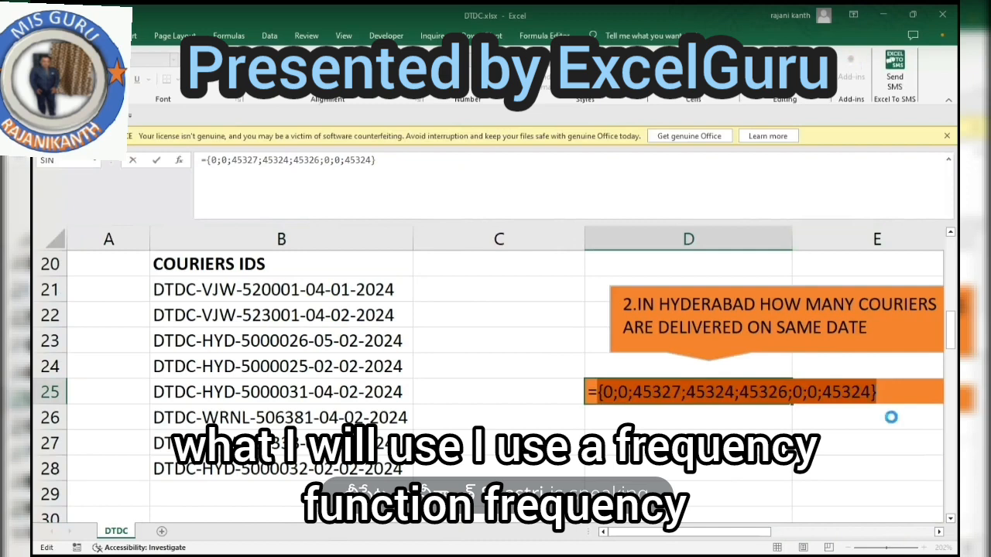
{"action": "key", "text": "ctrl+z"}
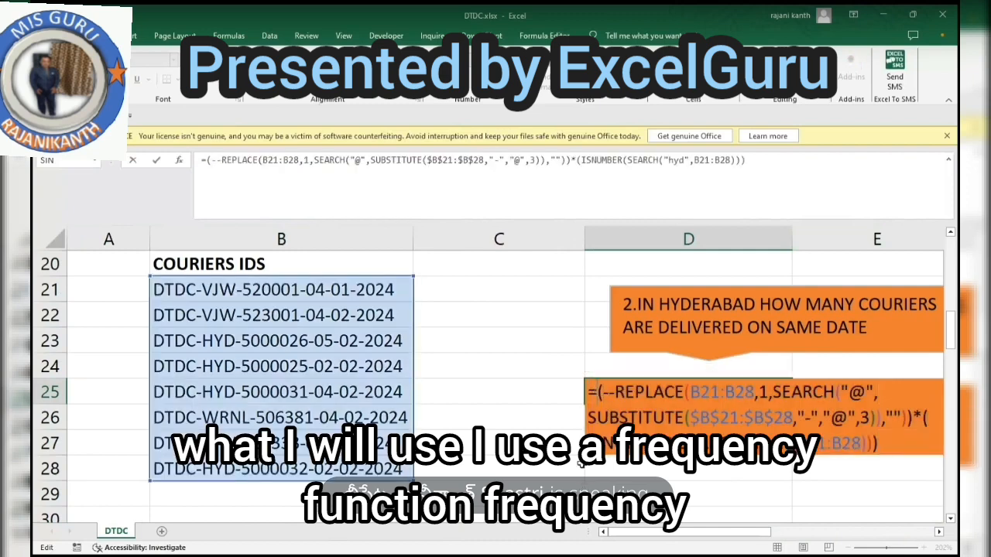
Put the --REPLACE and ISNUMBER product in D25 into a FREQUENCY function as its data array argument
{"action": "type", "text": "freq"}
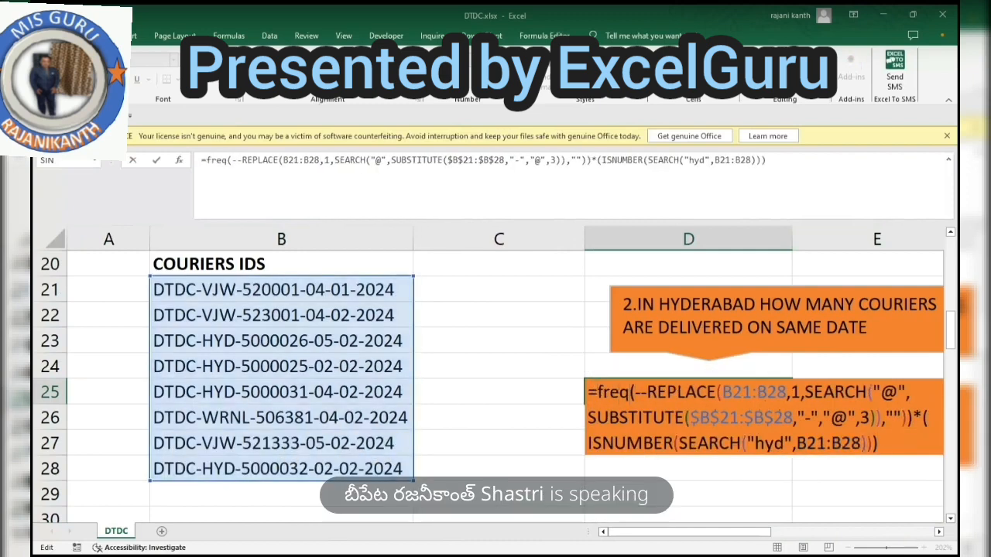
{"action": "key", "text": "Tab"}
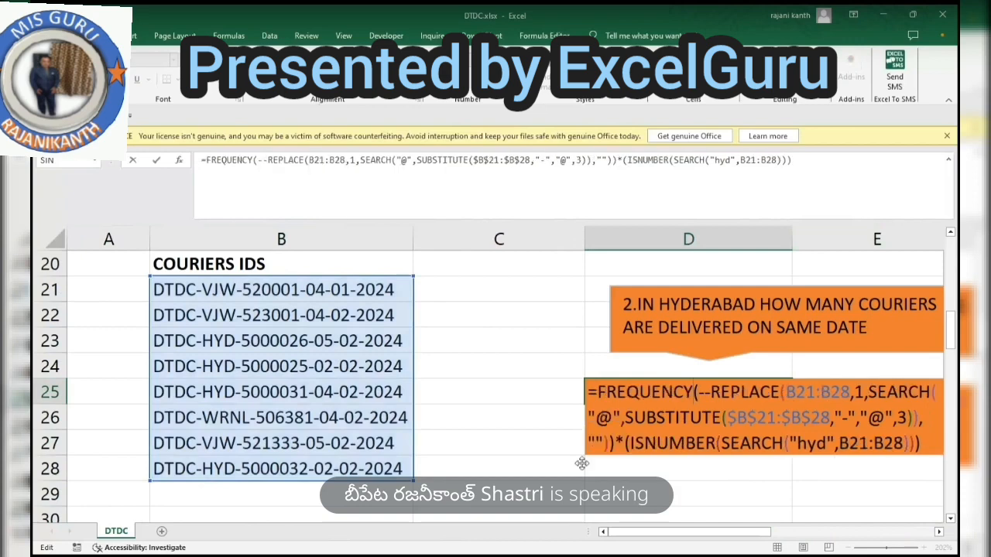
{"action": "type", "text": "("}
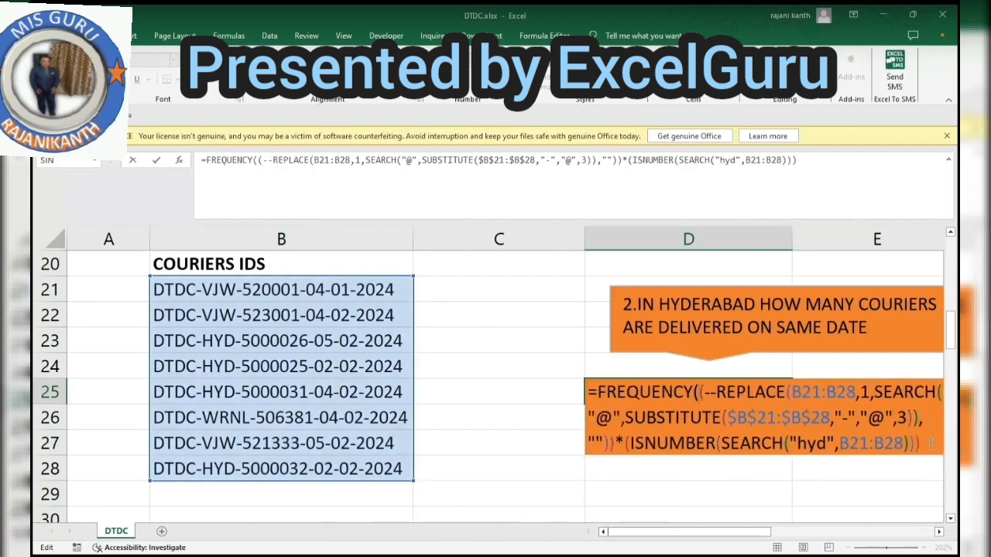
{"action": "type", "text": ","}
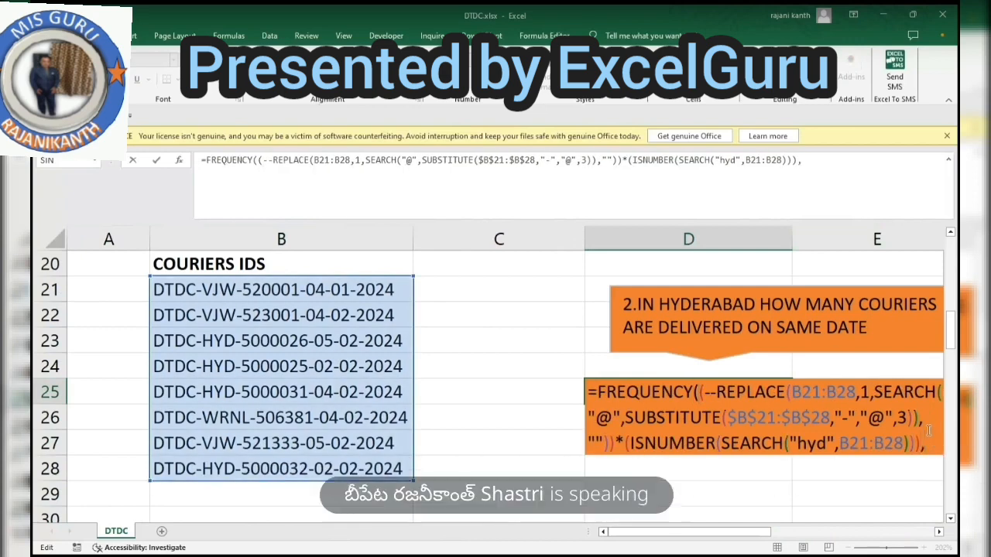
Add ROW(INDIRECT("1:"&LEN(B21:B28))) as the bins array argument of the FREQUENCY function in D25 and close its parentheses
{"action": "type", "text": "row"}
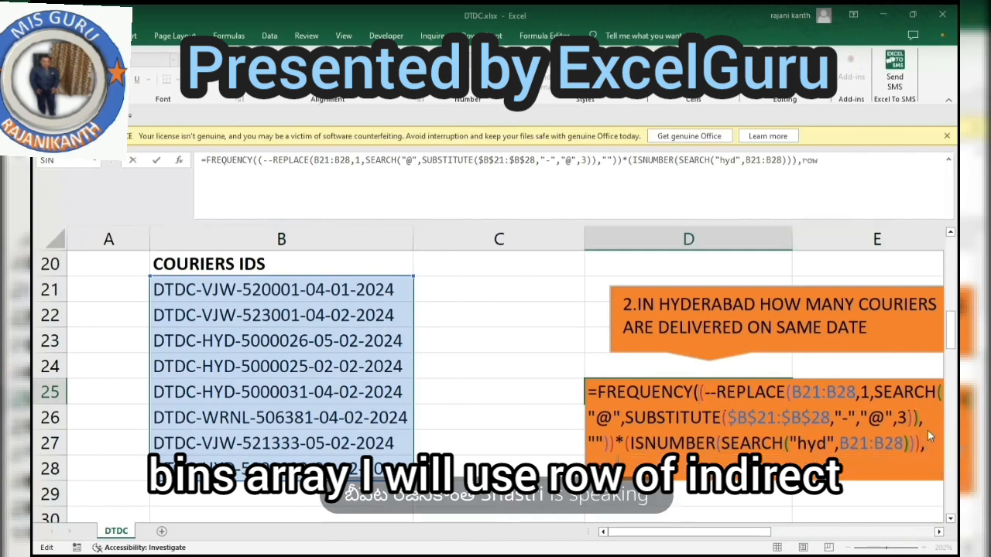
{"action": "key", "text": "Return"}
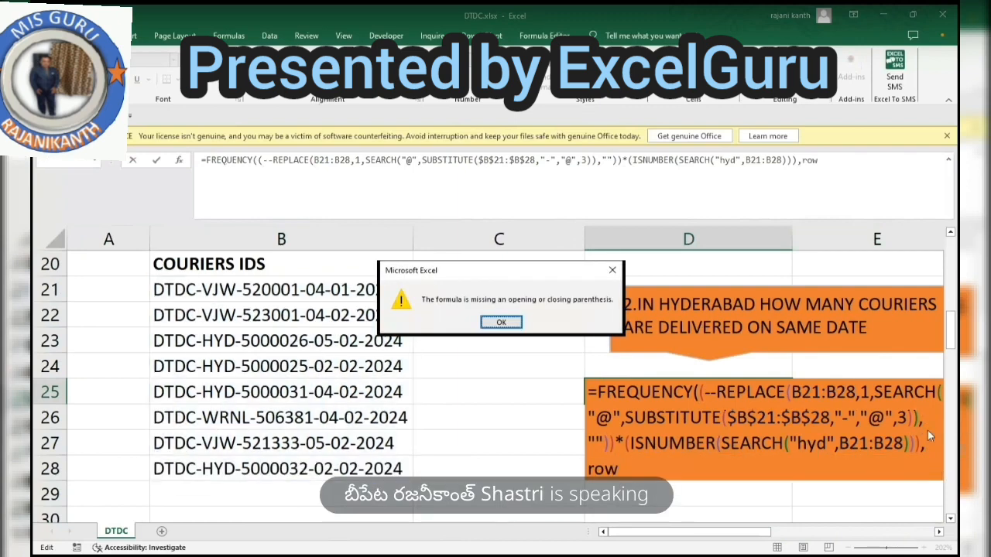
{"action": "key", "text": "Return"}
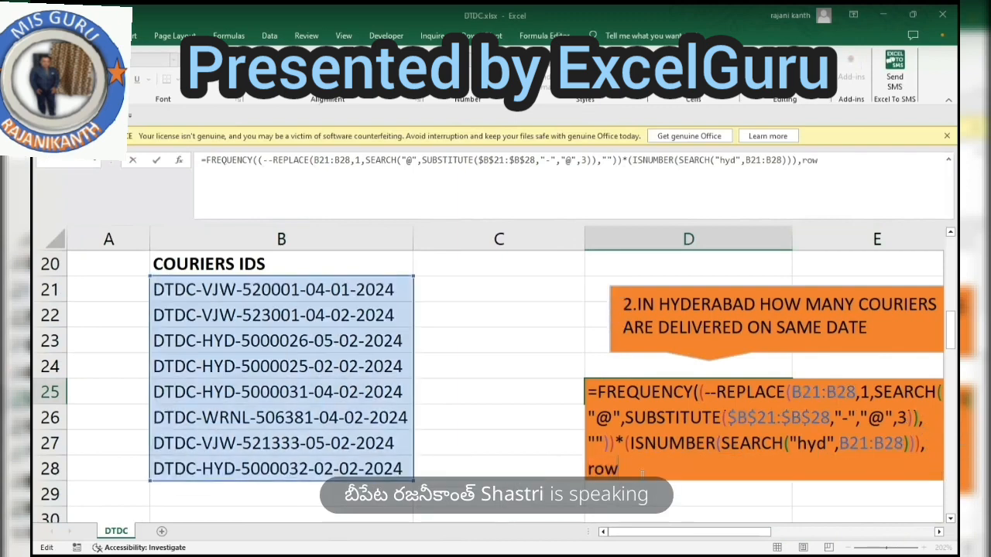
{"action": "type", "text": "(in"}
{"action": "key", "text": "Tab"}
{"action": "type", "text": "\"1"}
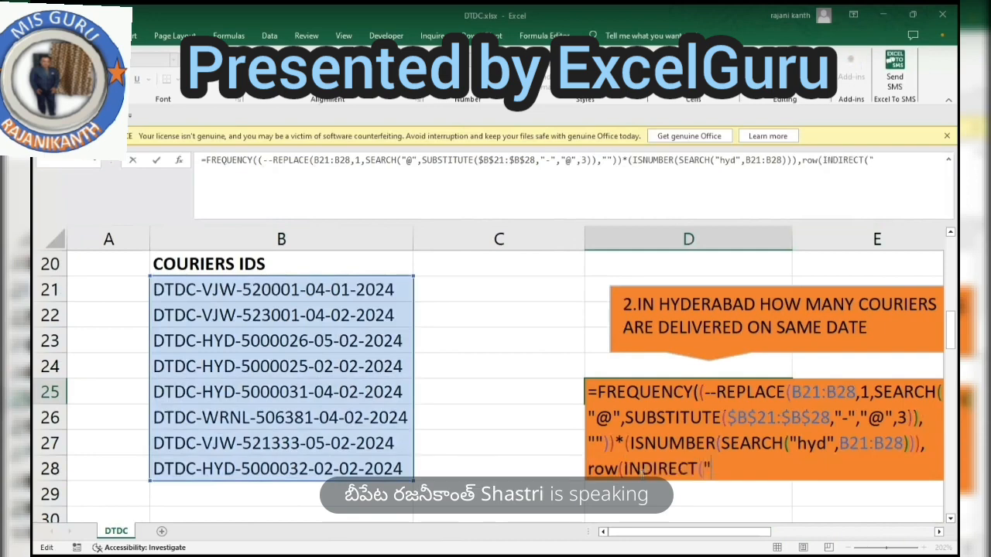
{"action": "type", "text": ":\"&"}
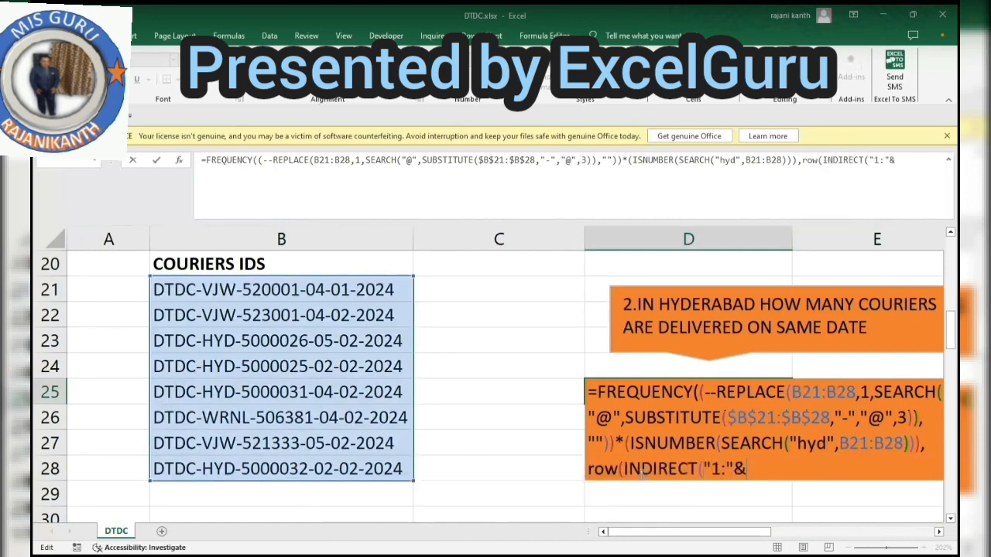
{"action": "type", "text": "len"}
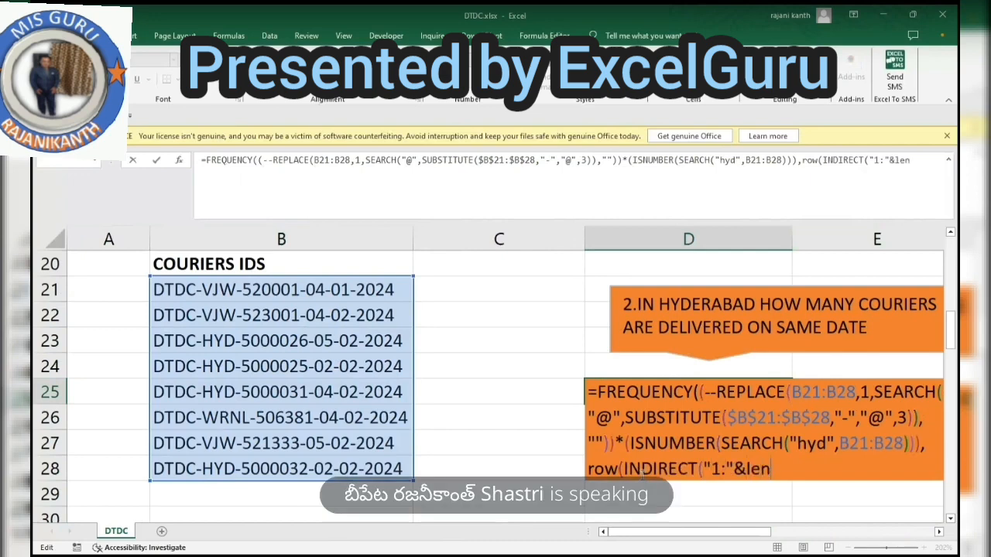
{"action": "key", "text": "Tab"}
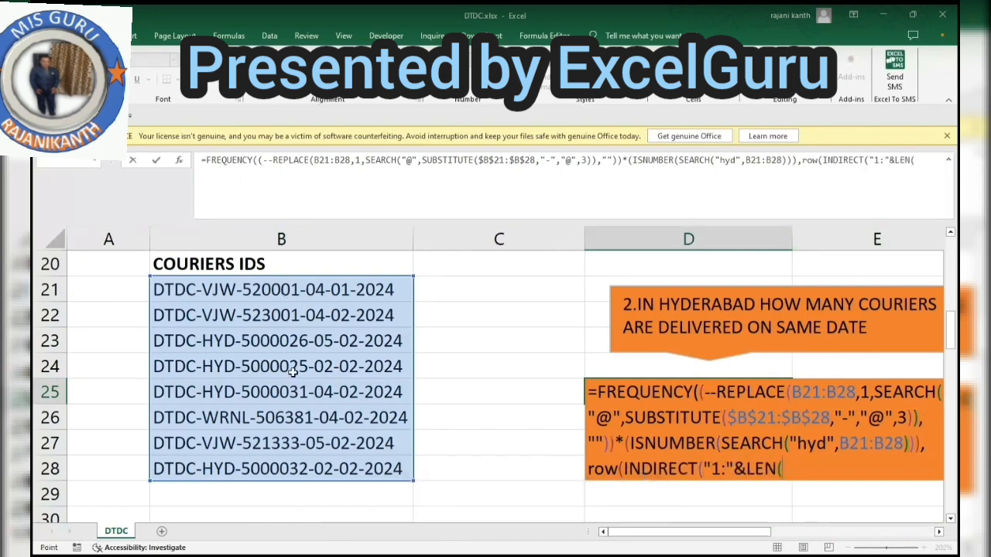
{"action": "left_click_drag", "start_coordinate": [286, 289], "coordinate": [294, 468]}
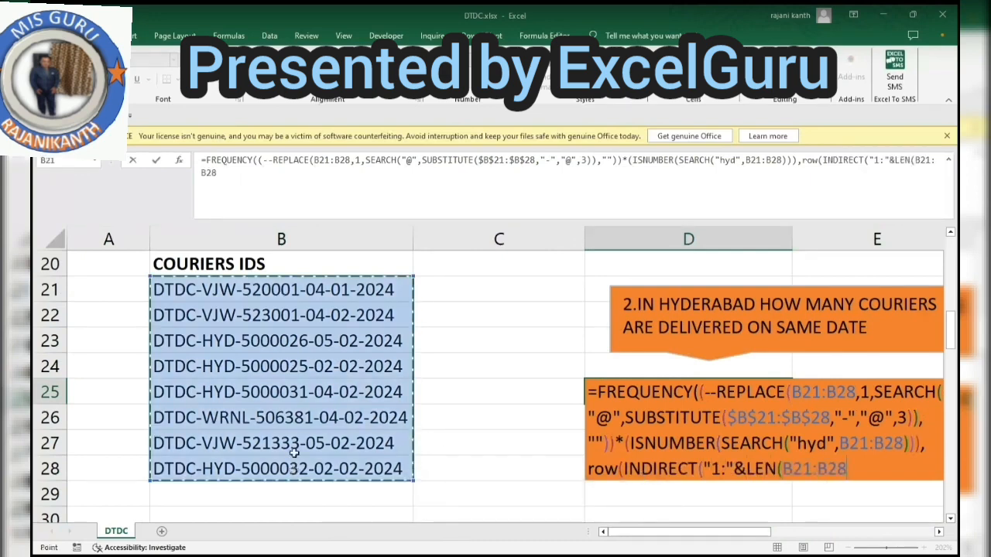
{"action": "type", "text": "))"}
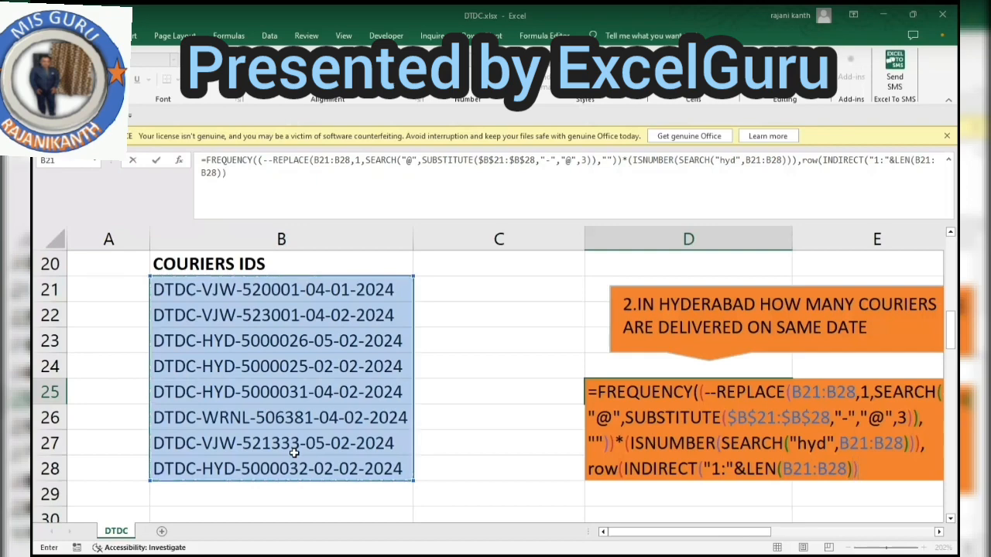
{"action": "type", "text": ")"}
Evaluate the FREQUENCY formula in D25 in place, restore it, and wrap it in a SIGN function
{"action": "key", "text": "F9"}
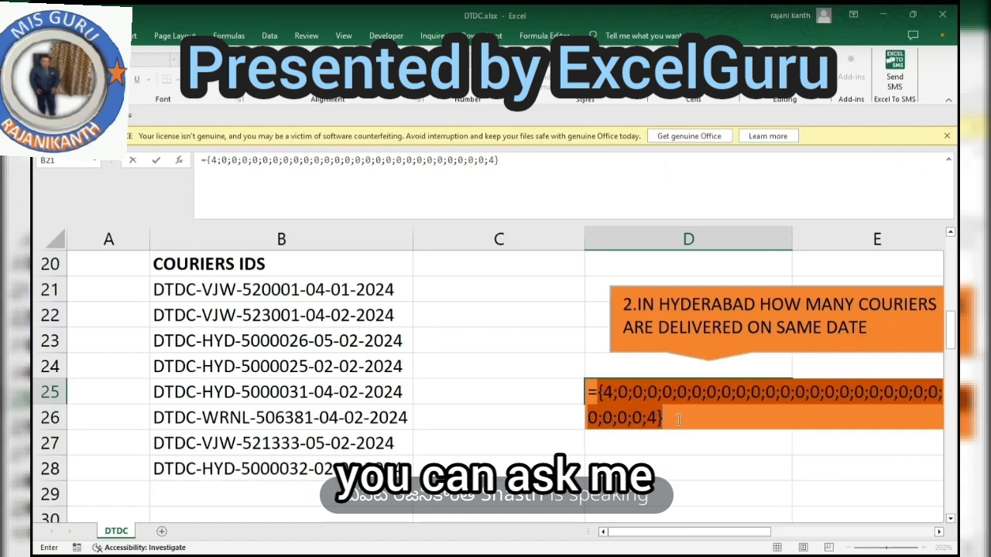
{"action": "key", "text": "ctrl+z"}
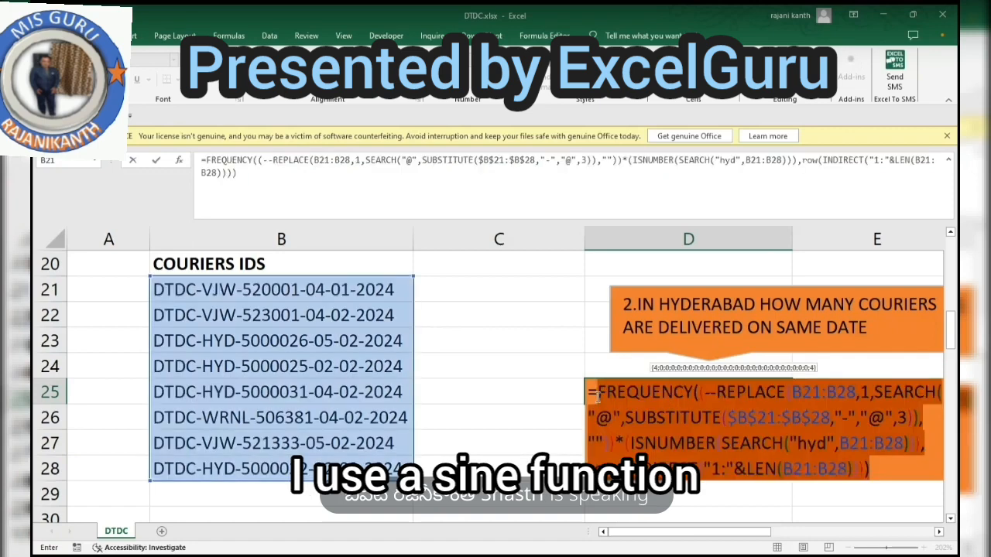
{"action": "left_click", "coordinate": [598, 397]}
{"action": "type", "text": "sig"}
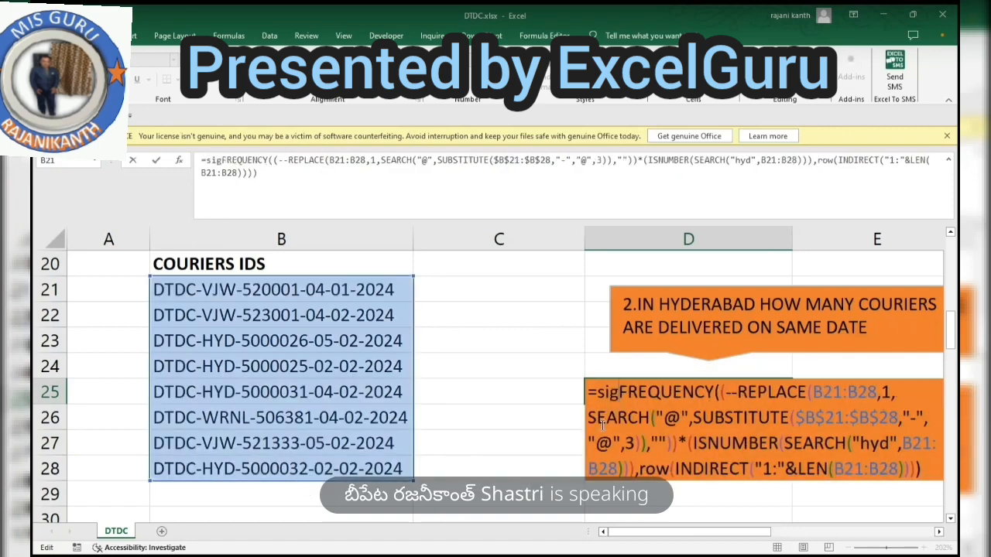
{"action": "type", "text": "n("}
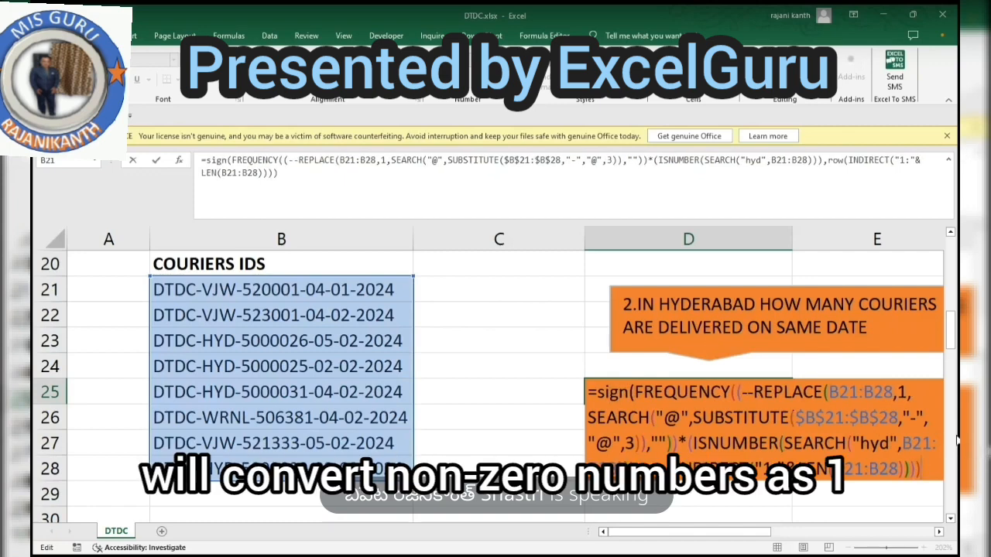
{"action": "type", "text": ")"}
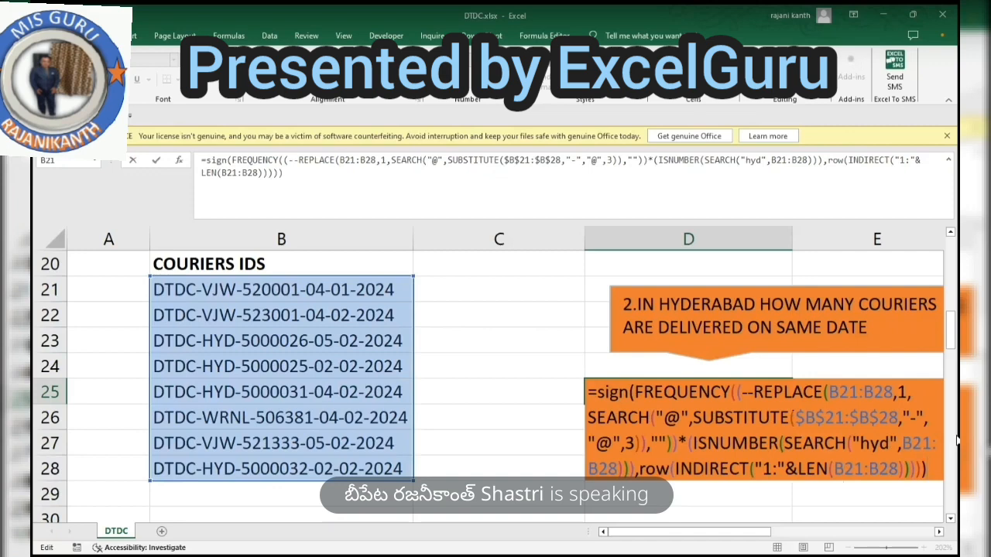
Evaluate the SIGN formula in D25 in place, restore it, and commit it wrapped in a SUMPRODUCT function
{"action": "key", "text": "F9"}
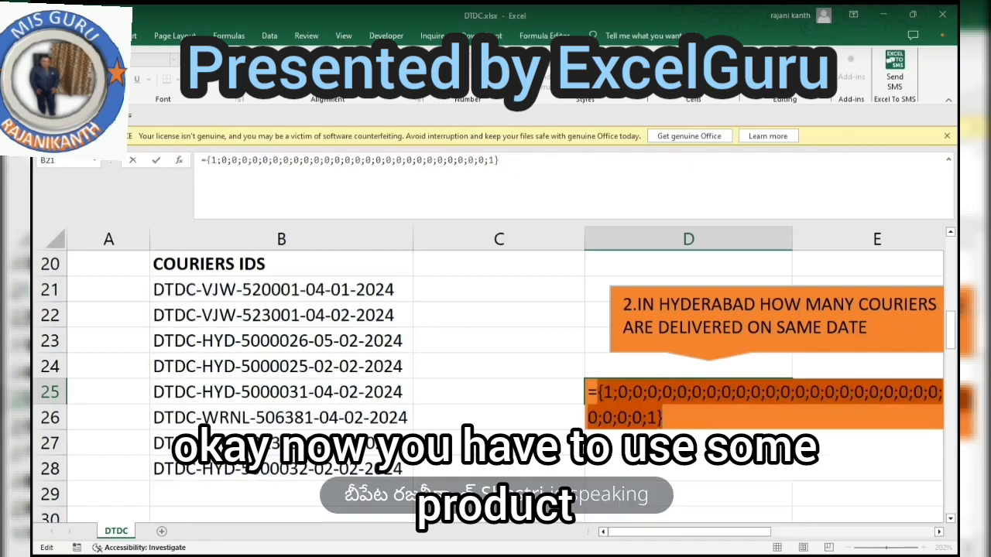
{"action": "key", "text": "ctrl+z"}
{"action": "type", "text": "su"}
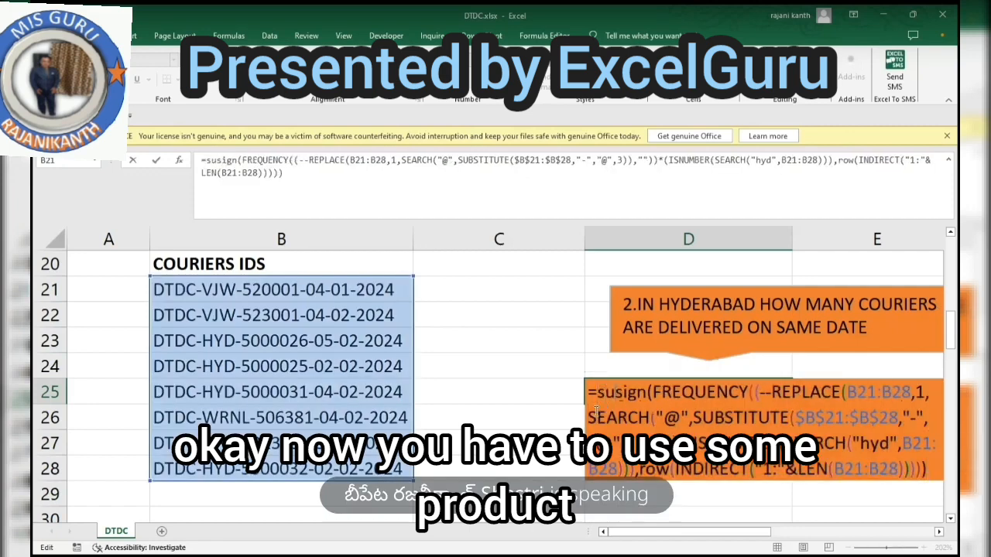
{"action": "type", "text": "mproduct"}
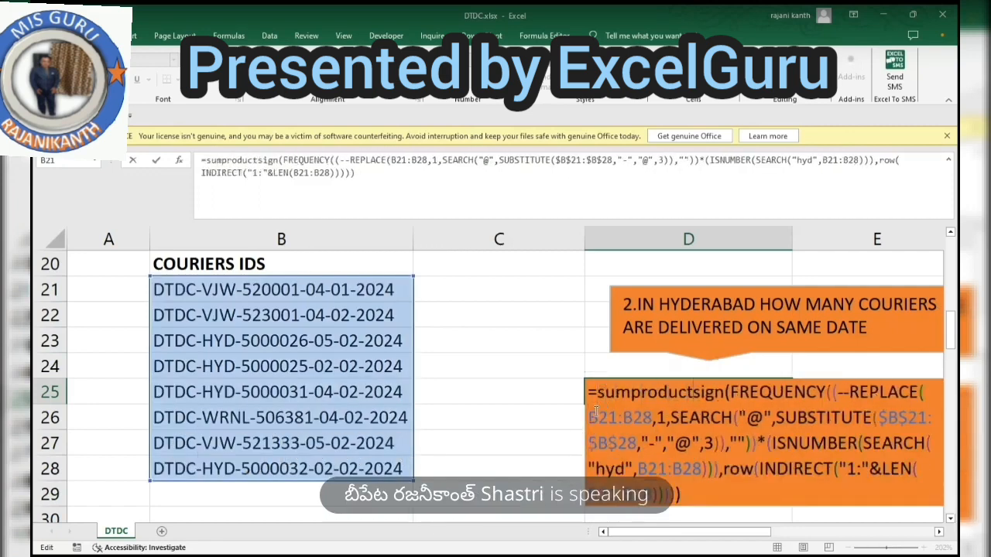
{"action": "key", "text": "Tab"}
{"action": "left_click", "coordinate": [860, 494]}
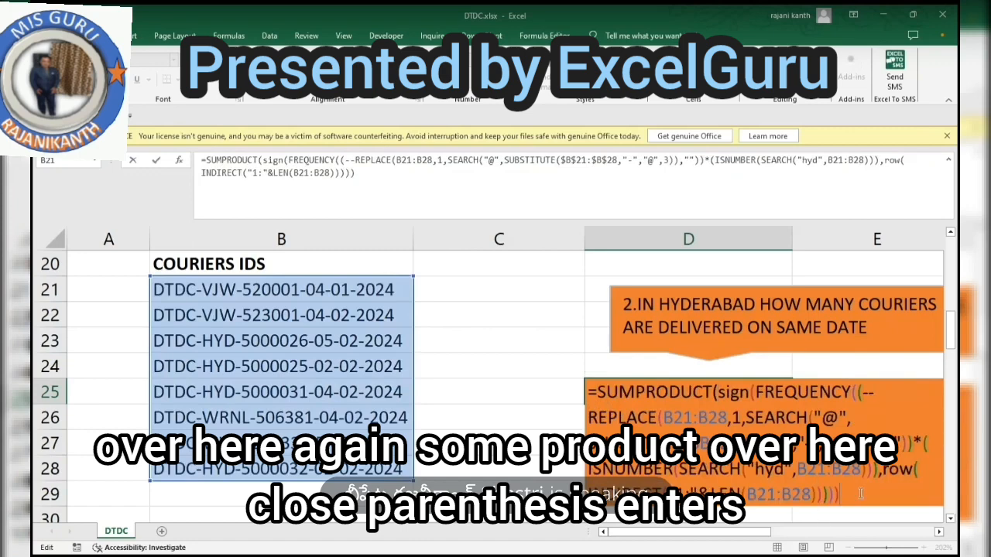
{"action": "scroll", "coordinate": [861, 487], "scroll_direction": "down", "scroll_amount": 1}
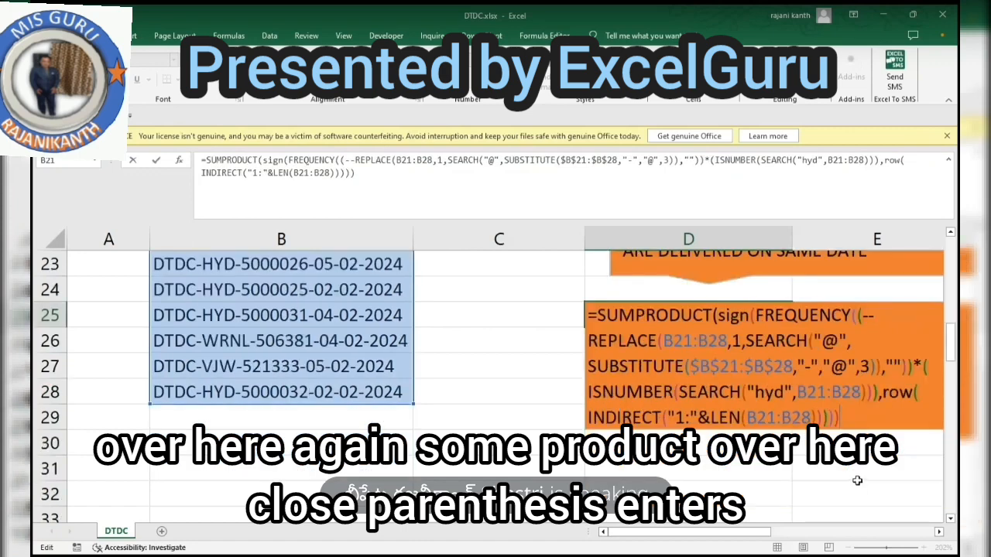
{"action": "type", "text": ")"}
{"action": "key", "text": "Return"}
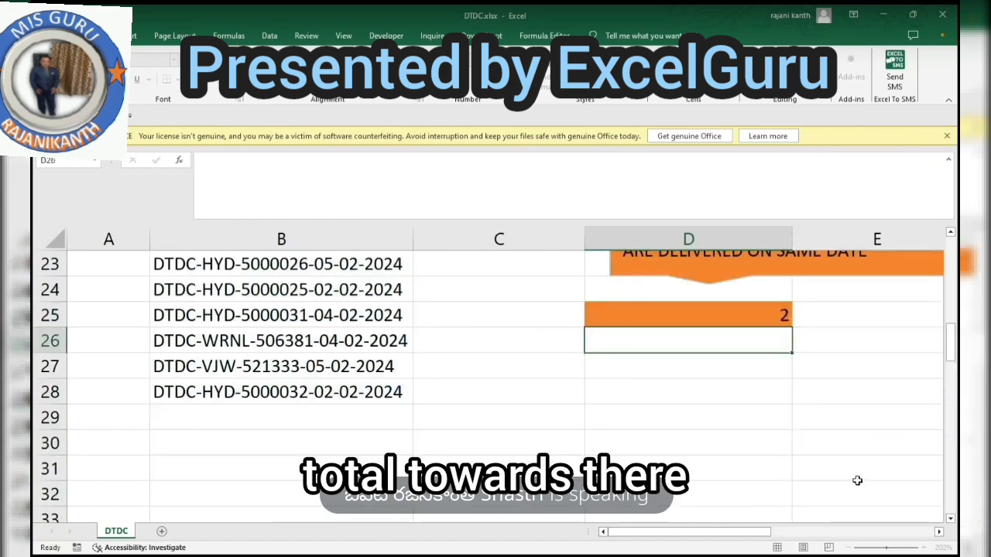
{"action": "key", "text": "Up"}
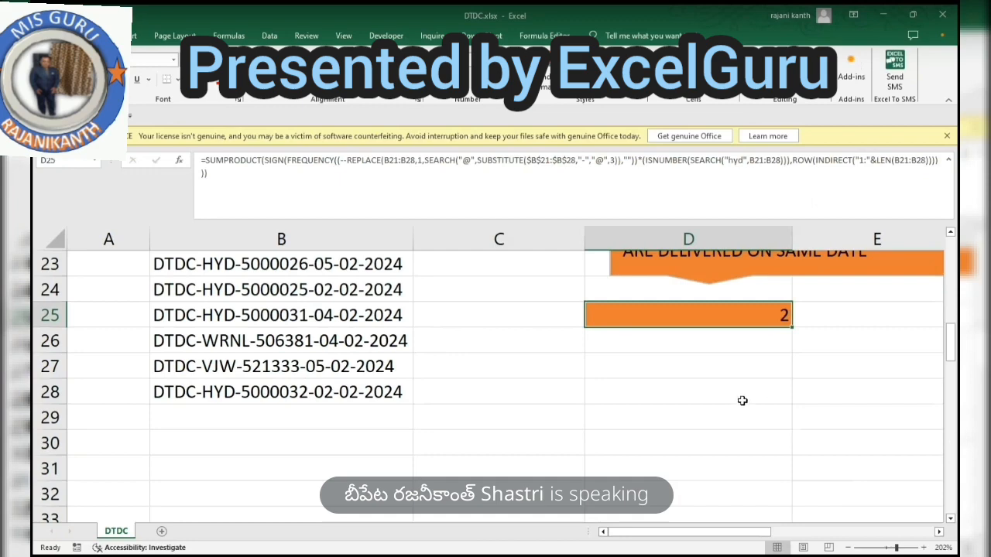
Examine the third exercise on delivery counts and its answer rows for delivered, not delivered and all-city employees
{"action": "scroll", "coordinate": [741, 400], "scroll_direction": "up", "scroll_amount": 1}
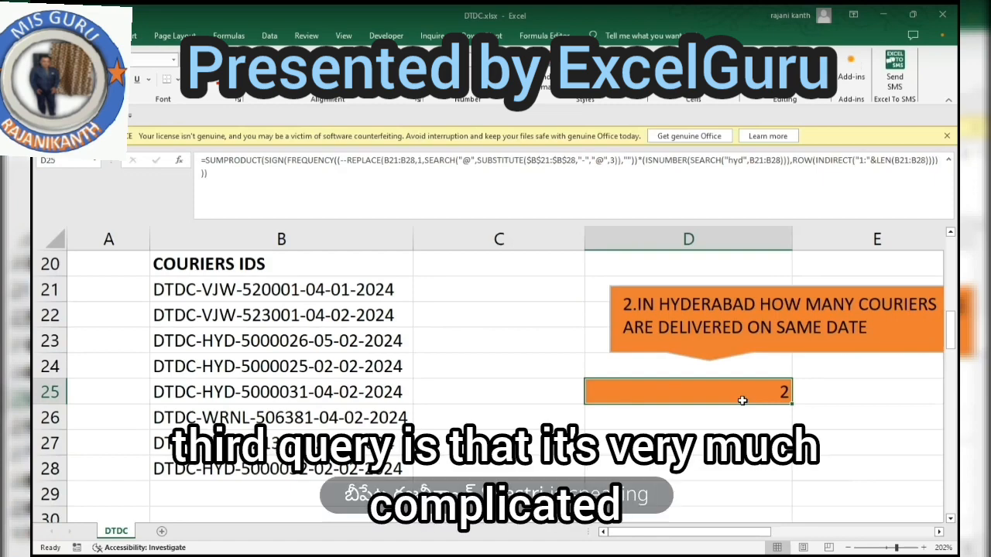
{"action": "scroll", "coordinate": [741, 400], "scroll_direction": "down", "scroll_amount": 3}
{"action": "left_click_drag", "start_coordinate": [712, 533], "coordinate": [732, 466]}
{"action": "scroll", "coordinate": [733, 468], "scroll_direction": "down", "scroll_amount": 1}
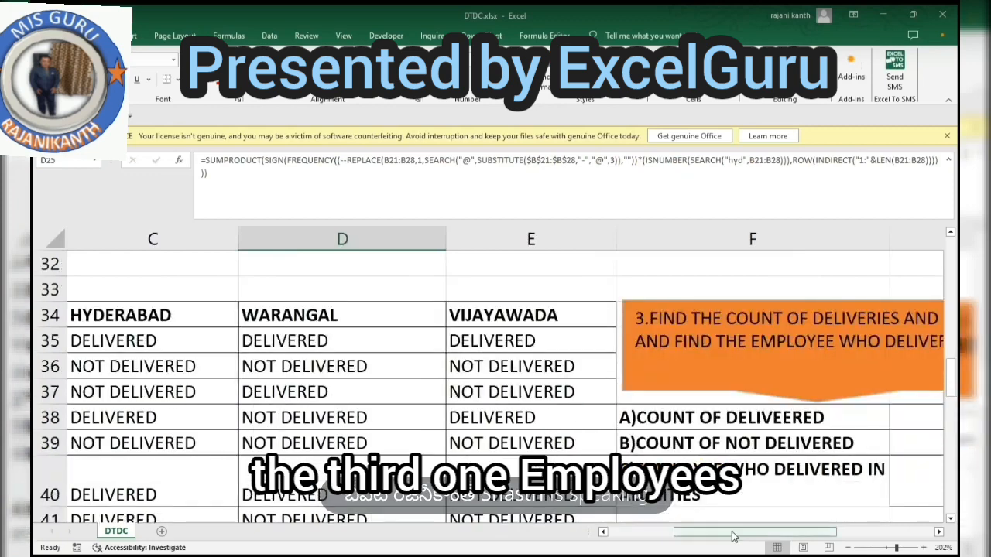
{"action": "left_click_drag", "start_coordinate": [736, 533], "coordinate": [768, 534]}
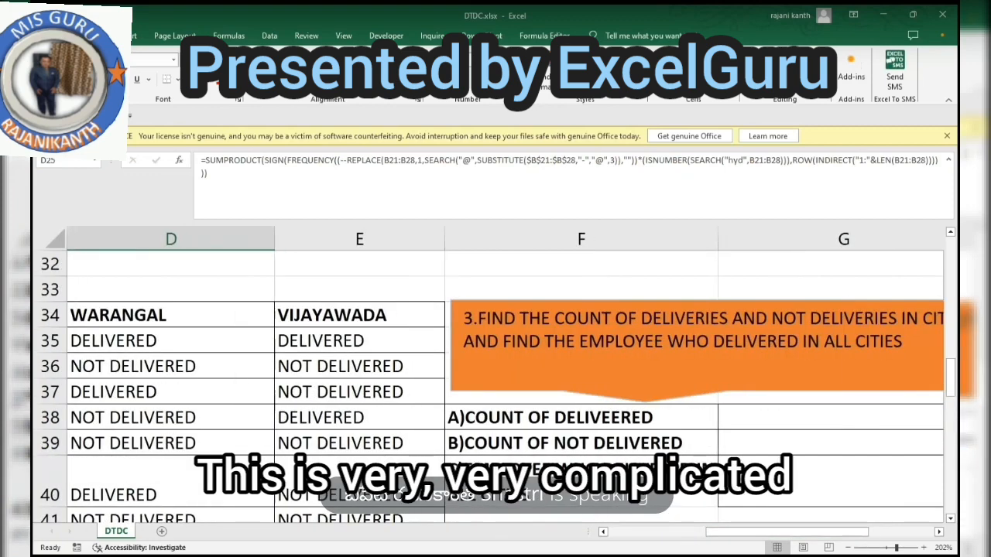
{"action": "scroll", "coordinate": [688, 497], "scroll_direction": "down", "scroll_amount": 1}
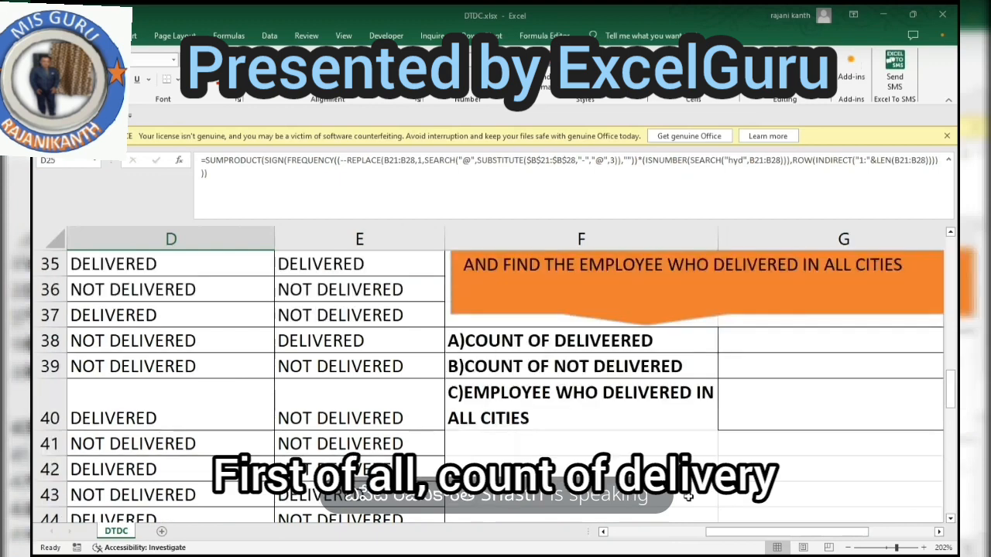
{"action": "left_click", "coordinate": [764, 349]}
{"action": "type", "text": "="}
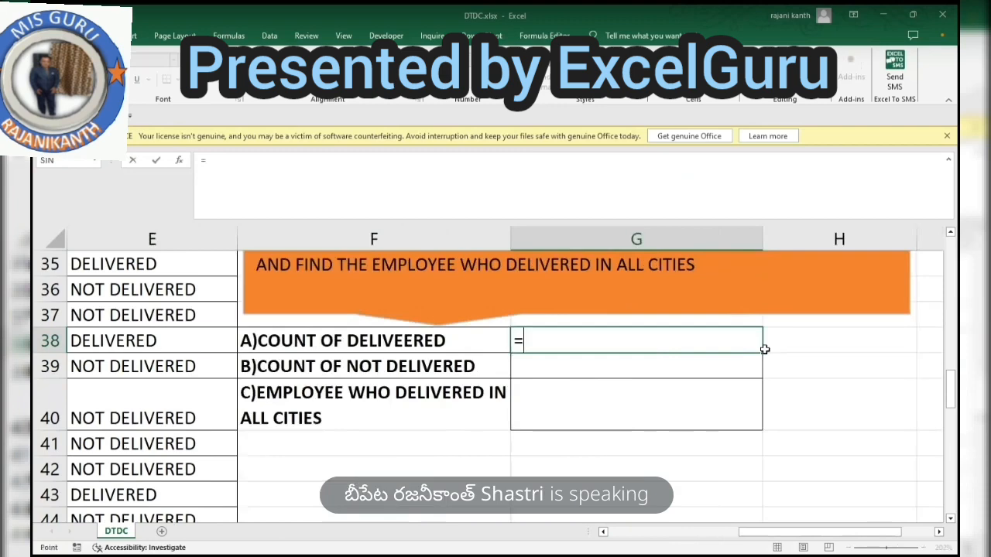
{"action": "key", "text": "Left"}
{"action": "key", "text": "Left"}
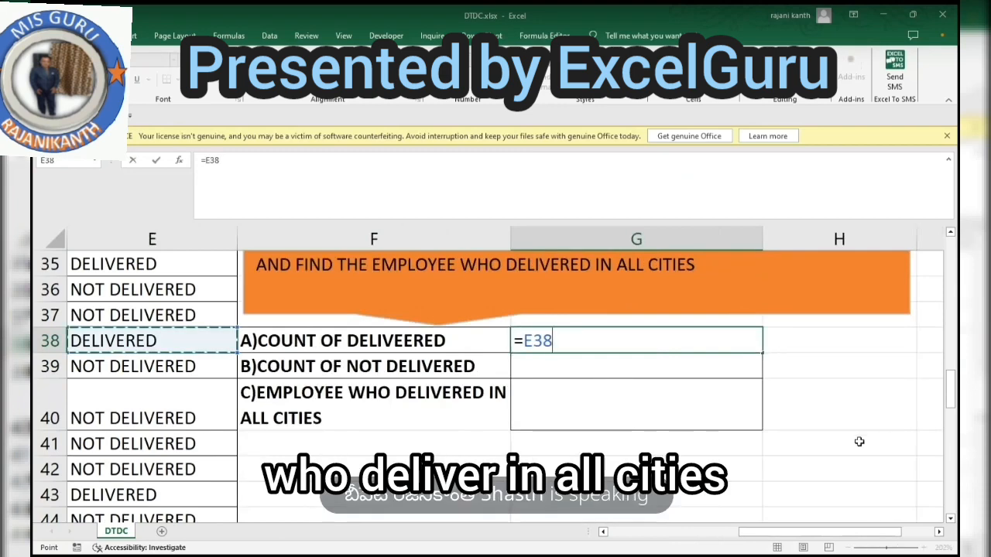
{"action": "key", "text": "Escape"}
Reread the third exercise's question and begin the delivered-count formula in G38 with =hy
{"action": "scroll", "coordinate": [839, 442], "scroll_direction": "up", "scroll_amount": 2}
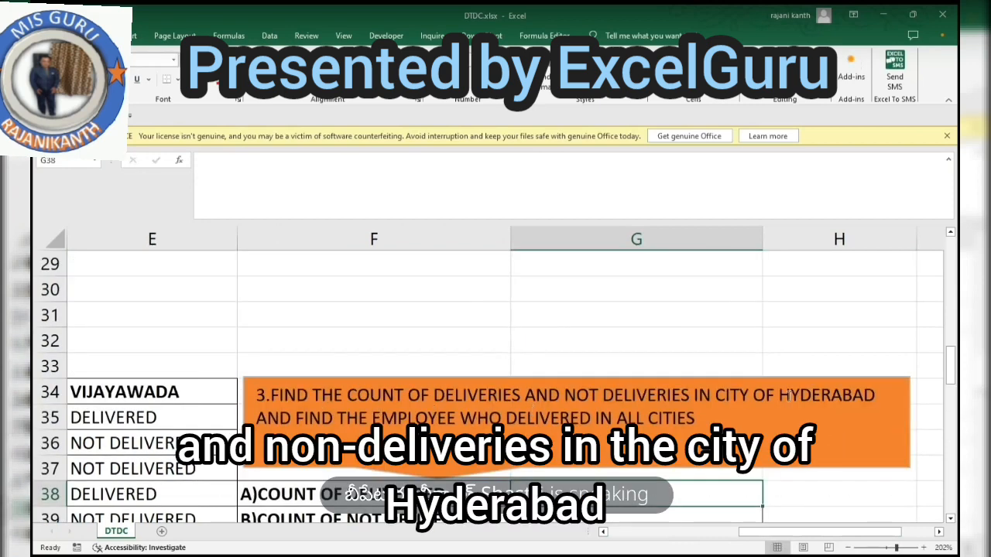
{"action": "scroll", "coordinate": [519, 348], "scroll_direction": "down", "scroll_amount": 2}
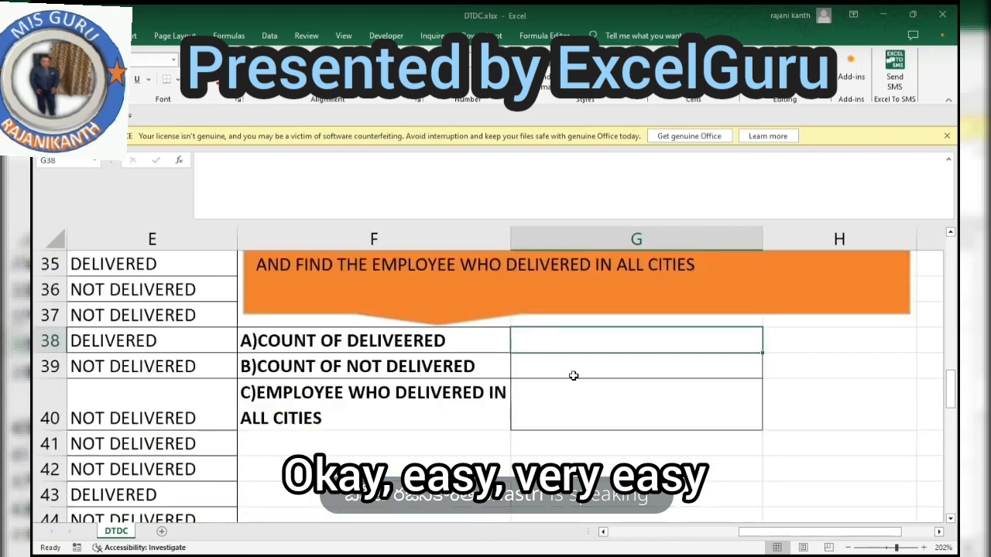
{"action": "type", "text": "="}
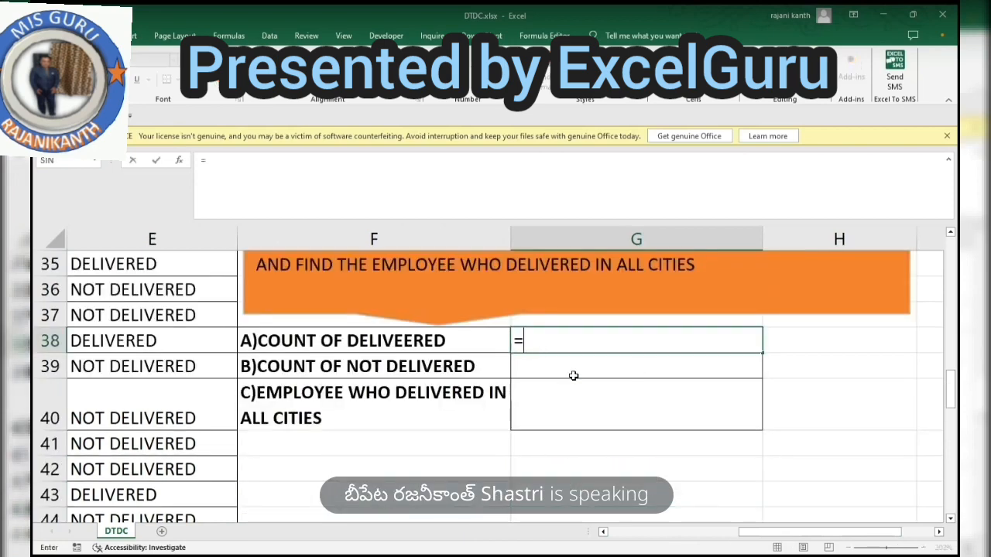
{"action": "type", "text": "hy"}
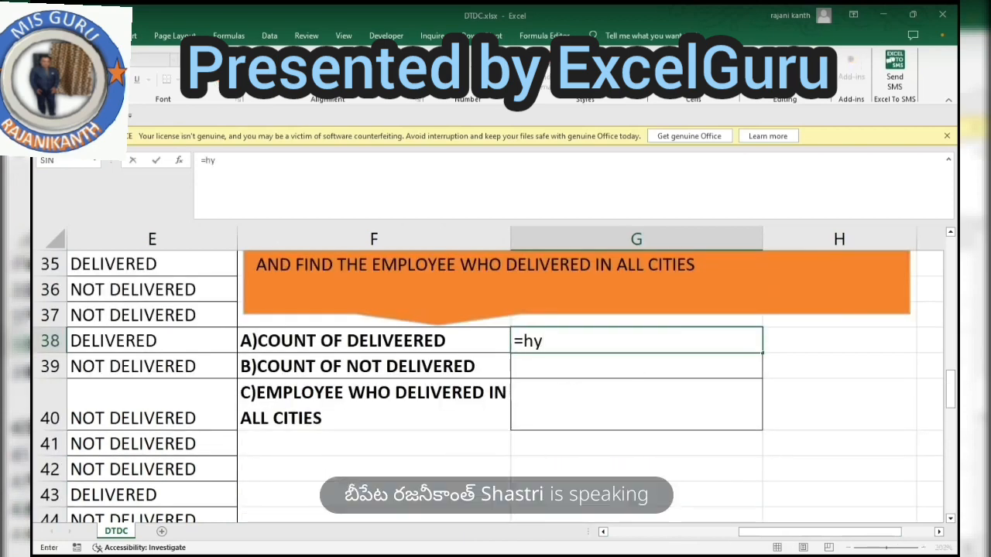
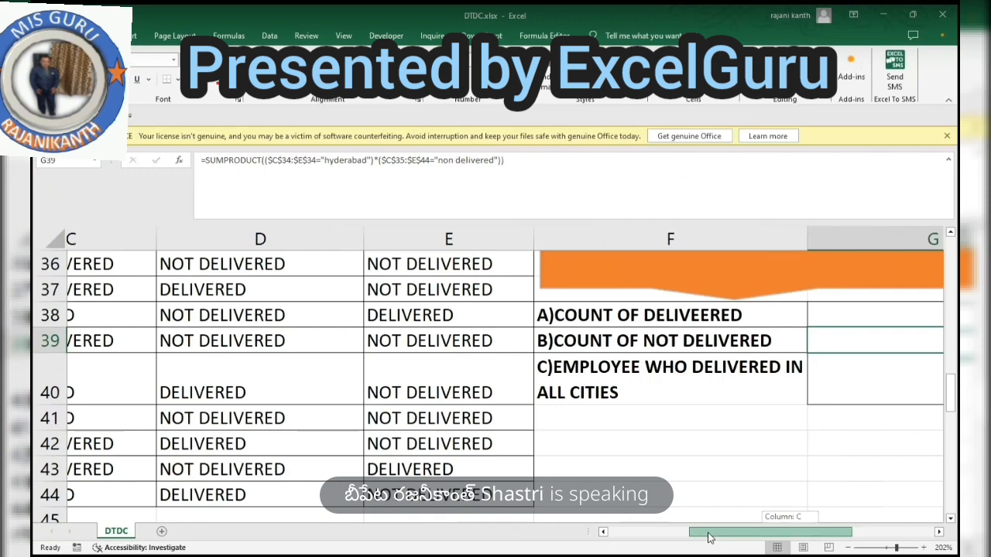
Change the status criterion in G39's SUMPRODUCT formula to "not delivered"
{"action": "double_click", "coordinate": [686, 343]}
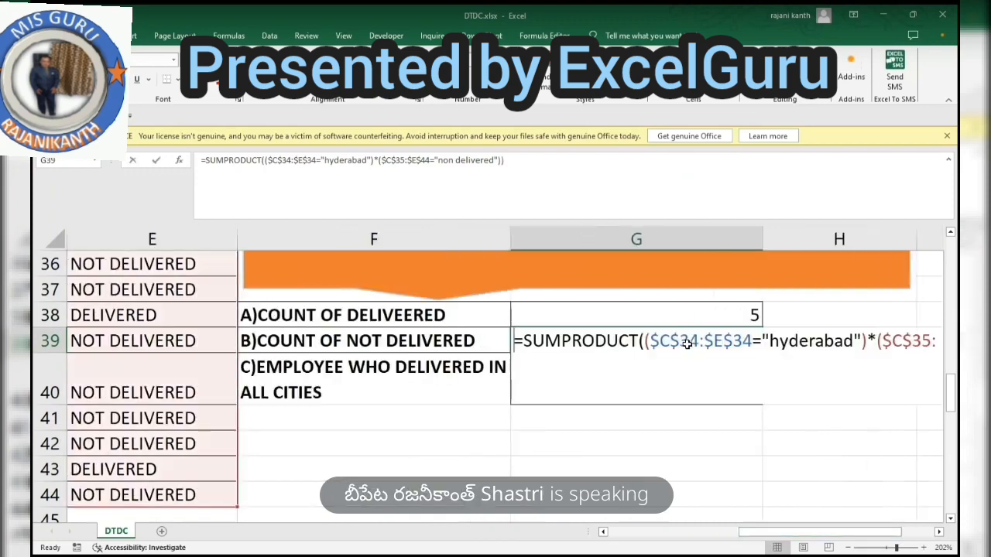
{"action": "left_click", "coordinate": [609, 384]}
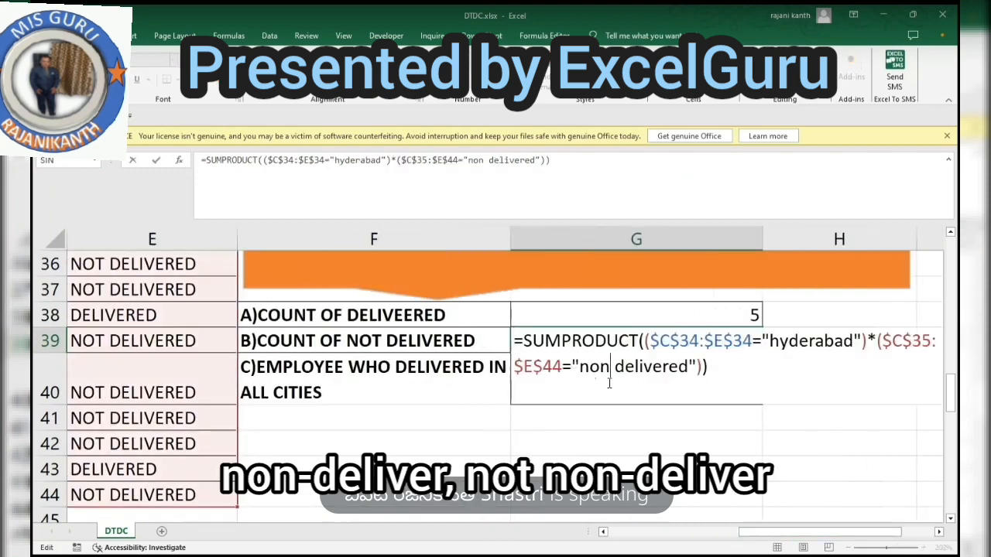
{"action": "key", "text": "BackSpace"}
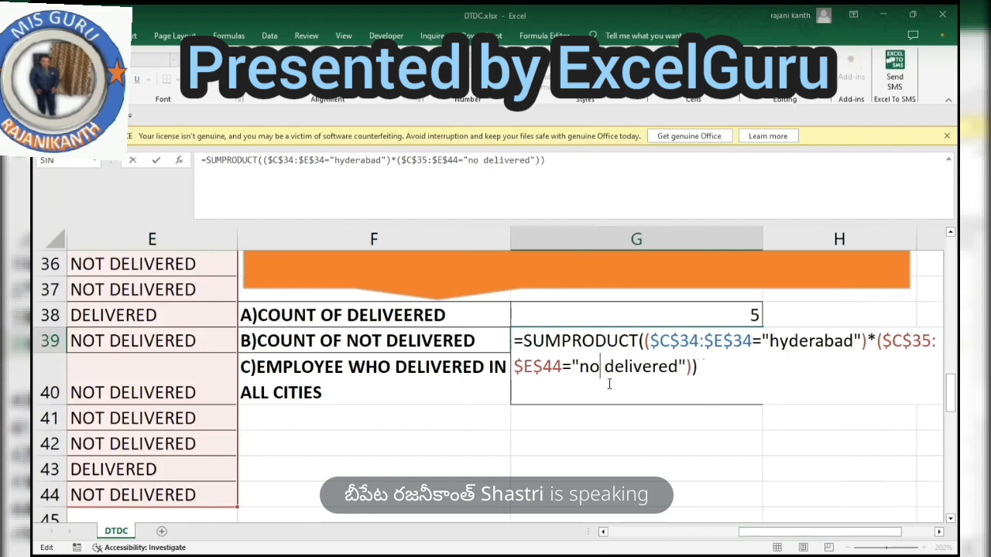
{"action": "type", "text": "t"}
{"action": "key", "text": "Return"}
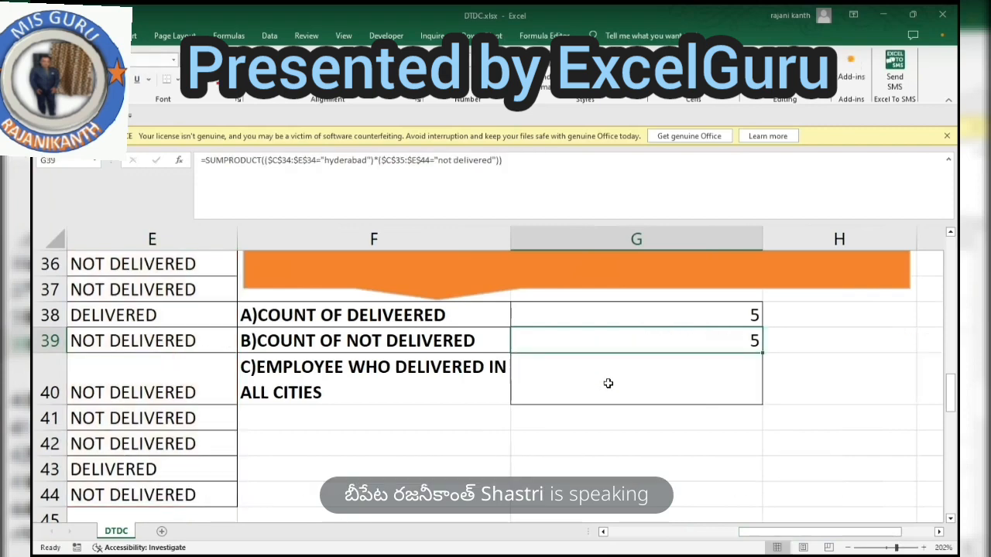
Examine Delivery Boy1's delivery status for Hyderabad, Warangal and Vijayawada in C35:E35
{"action": "left_click_drag", "start_coordinate": [777, 534], "coordinate": [698, 544]}
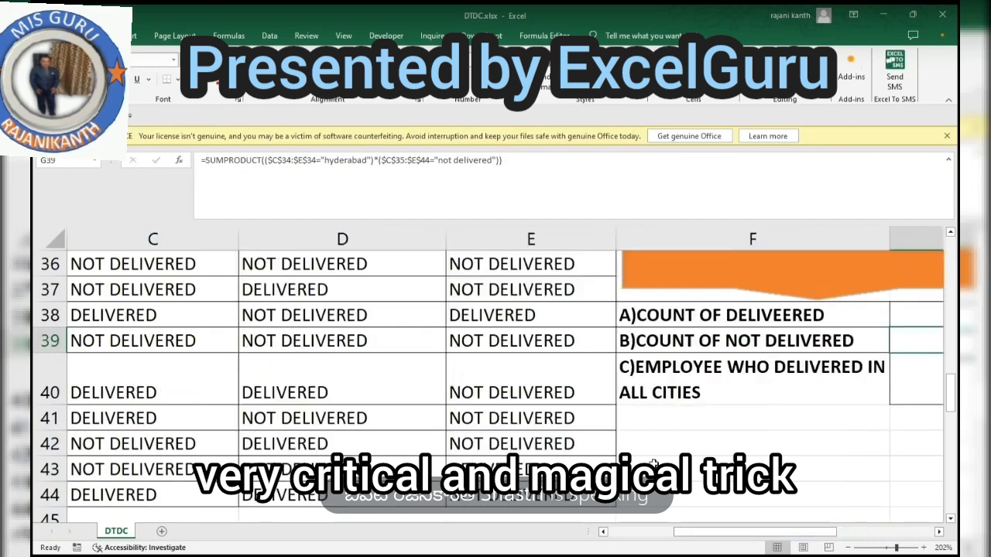
{"action": "scroll", "coordinate": [635, 442], "scroll_direction": "up", "scroll_amount": 1}
{"action": "left_click_drag", "start_coordinate": [779, 535], "coordinate": [745, 535]}
{"action": "left_click_drag", "start_coordinate": [382, 316], "coordinate": [730, 316]}
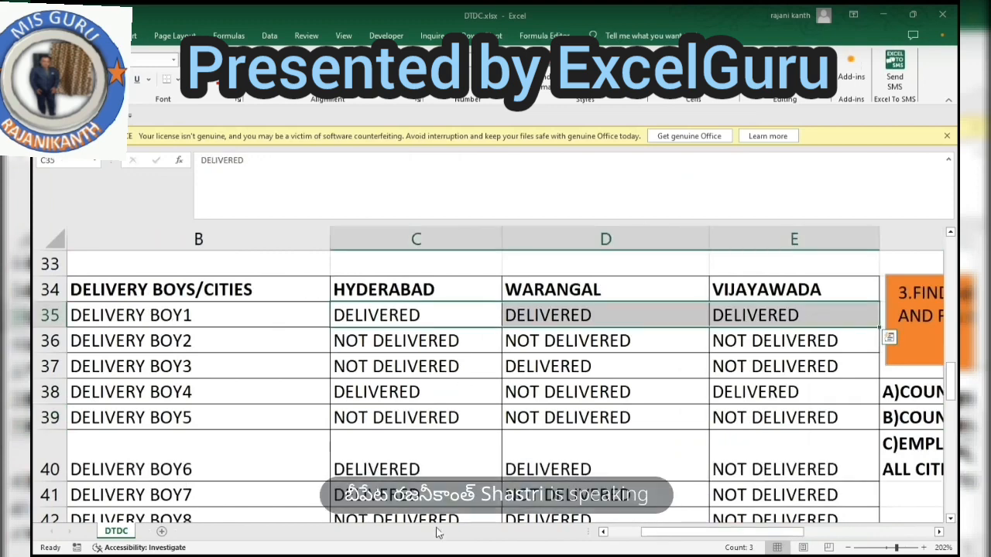
{"action": "left_click", "coordinate": [439, 555]}
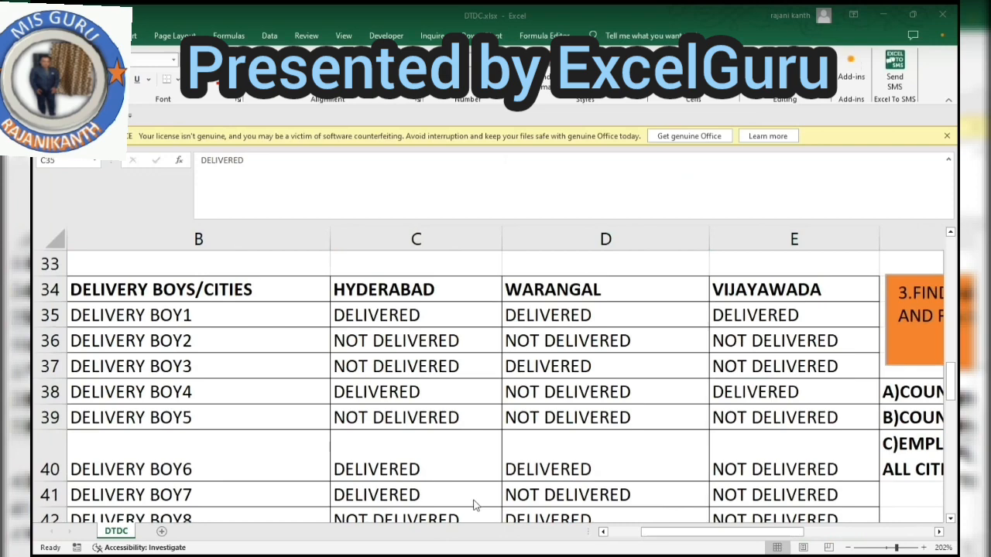
Start a formula in G40 that compares the absolute range $C$35:$E$44 with "delivered"
{"action": "left_click_drag", "start_coordinate": [705, 532], "coordinate": [803, 532]}
{"action": "left_click", "coordinate": [611, 462]}
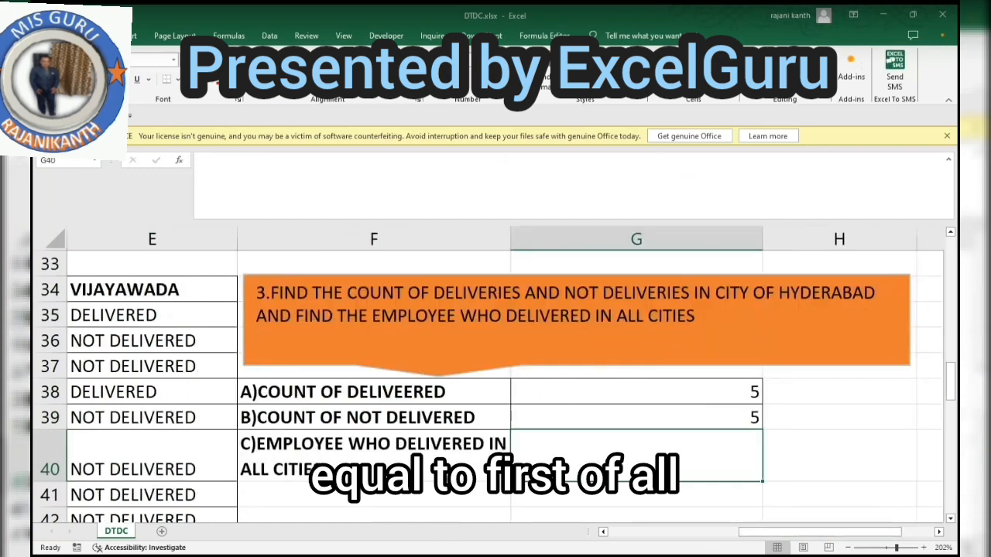
{"action": "type", "text": "="}
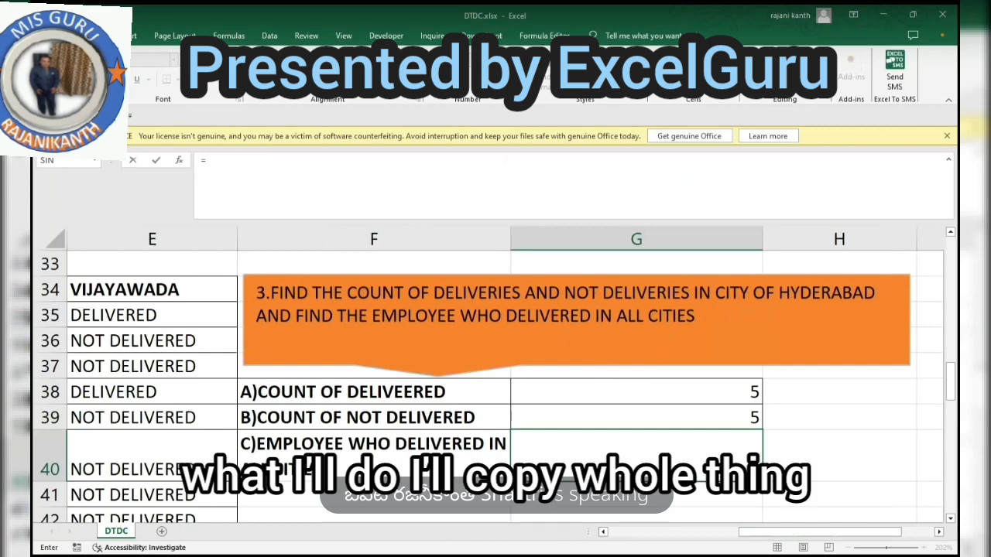
{"action": "key", "text": "Left"}
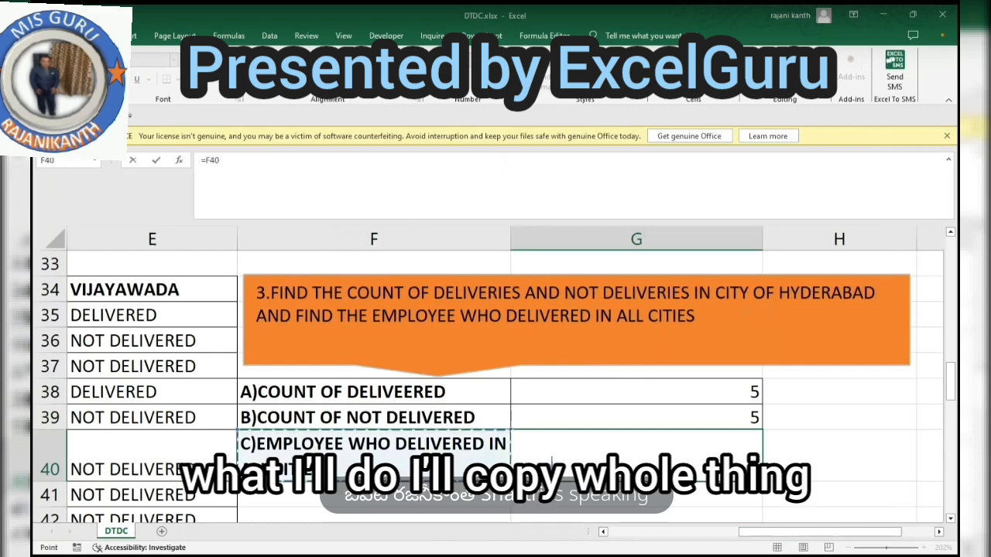
{"action": "key", "text": "Left"}
{"action": "key", "text": "Left"}
{"action": "key", "text": "Left"}
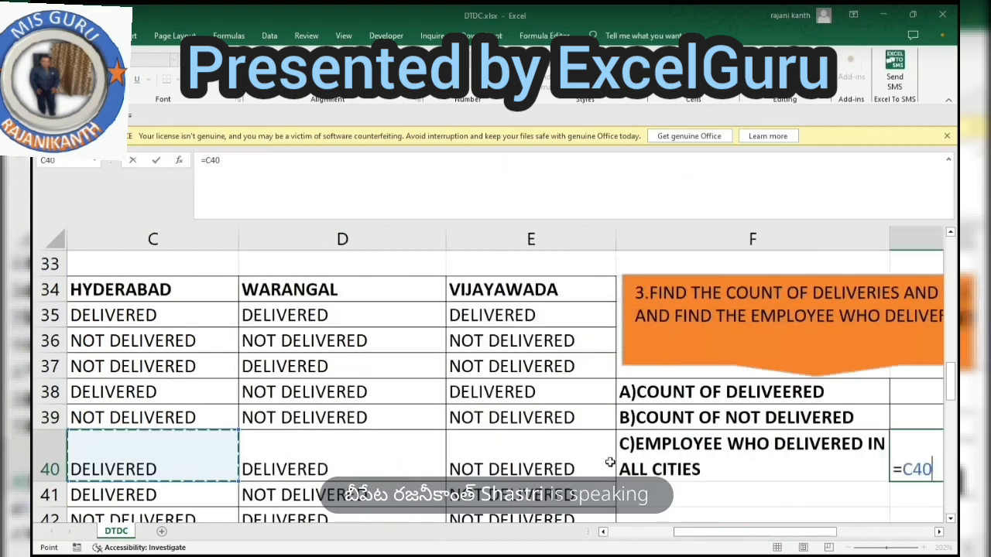
{"action": "key", "text": "Left"}
{"action": "key", "text": "Left"}
{"action": "key", "text": "Right"}
{"action": "key", "text": "Right"}
{"action": "key", "text": "Right"}
{"action": "key", "text": "Left"}
{"action": "key", "text": "Up"}
{"action": "key", "text": "Up"}
{"action": "key", "text": "Up"}
{"action": "key", "text": "Up"}
{"action": "key", "text": "Up"}
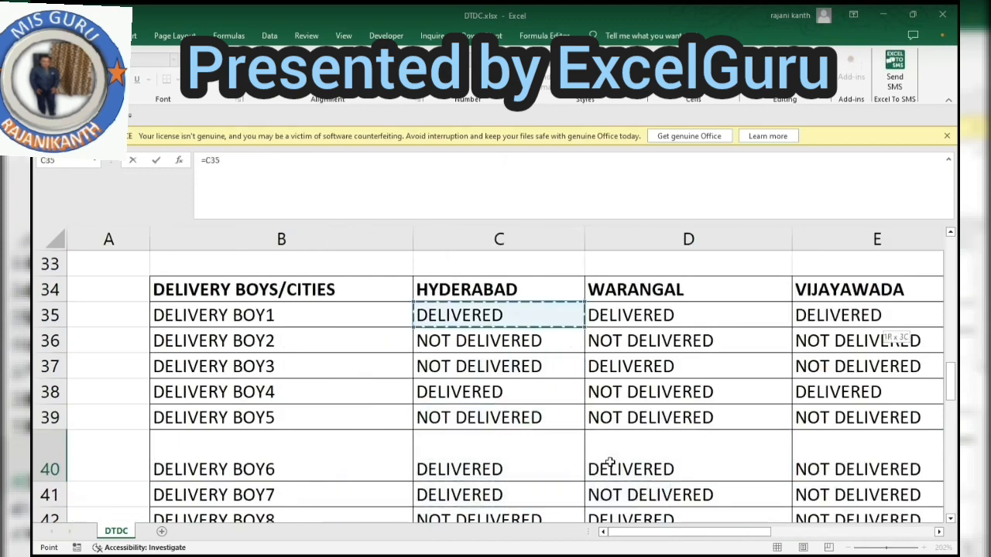
{"action": "key", "text": "shift+Right"}
{"action": "key", "text": "shift+Right"}
{"action": "key", "text": "shift+Down"}
{"action": "key", "text": "shift+Down"}
{"action": "key", "text": "shift+Down"}
{"action": "key", "text": "shift+Down"}
{"action": "key", "text": "shift+Down"}
{"action": "key", "text": "shift+Down"}
{"action": "key", "text": "shift+Down"}
{"action": "key", "text": "shift+Down"}
{"action": "key", "text": "shift+Down"}
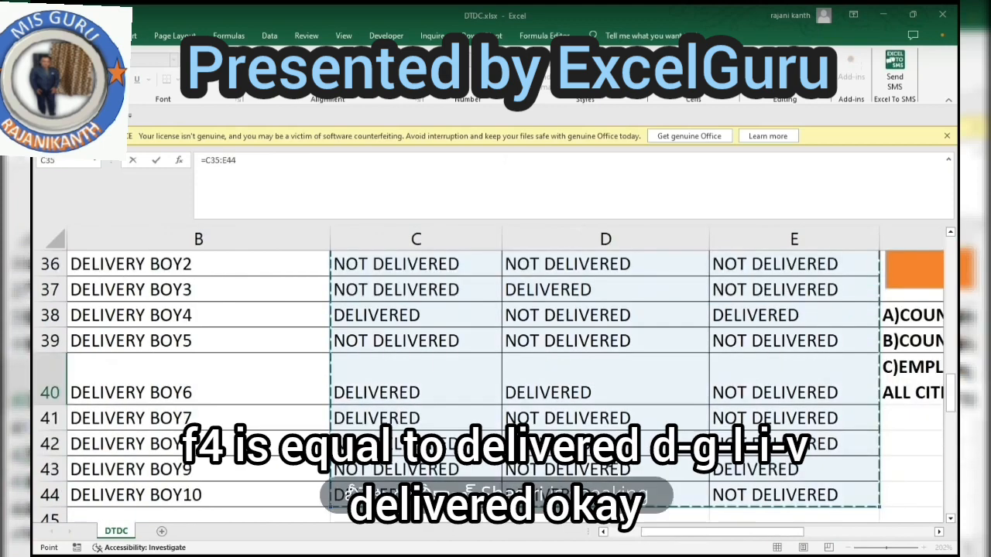
{"action": "key", "text": "F4"}
{"action": "type", "text": "=\"deliv"}
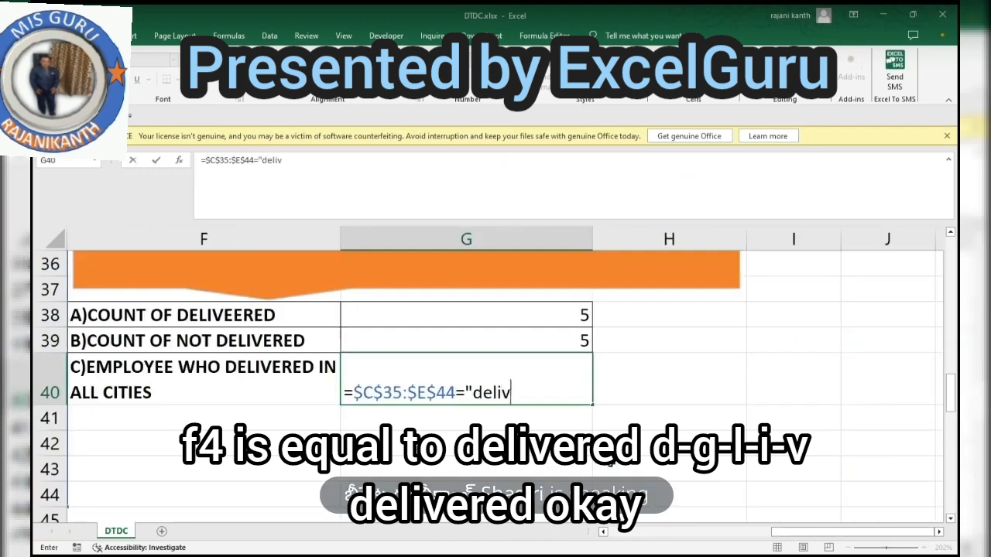
{"action": "type", "text": "ered\""}
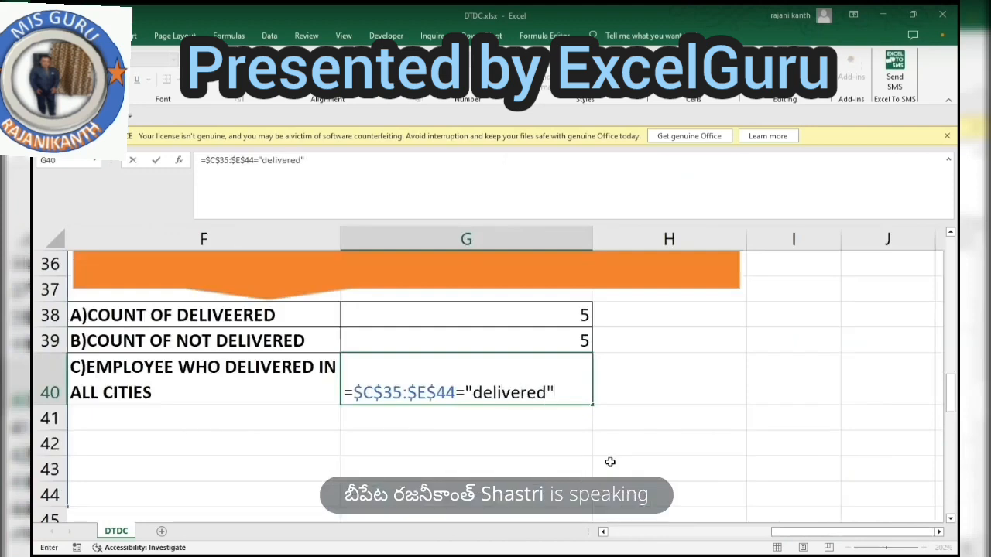
Make the comparison in G40 the logical test of an IF function and open its second argument
{"action": "left_click", "coordinate": [353, 392]}
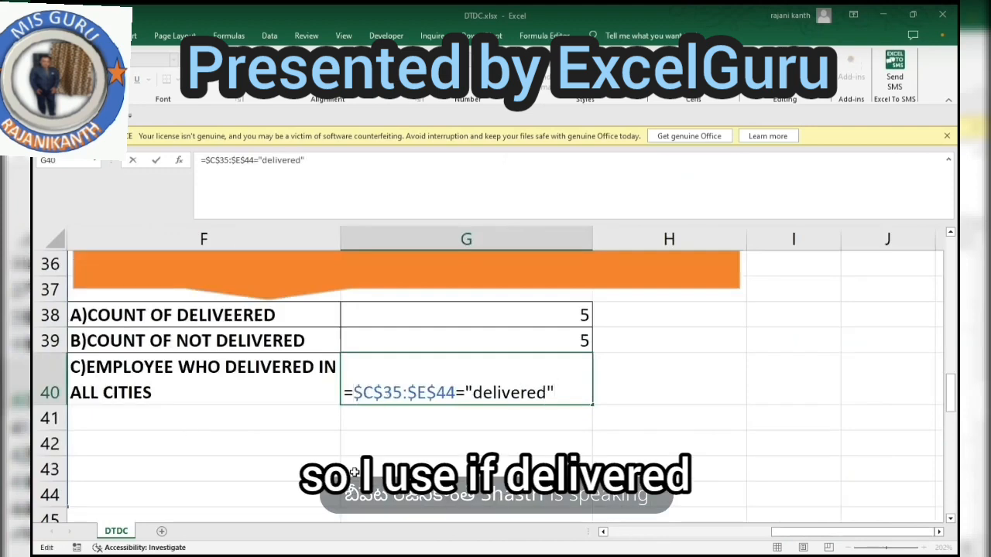
{"action": "type", "text": "IF("}
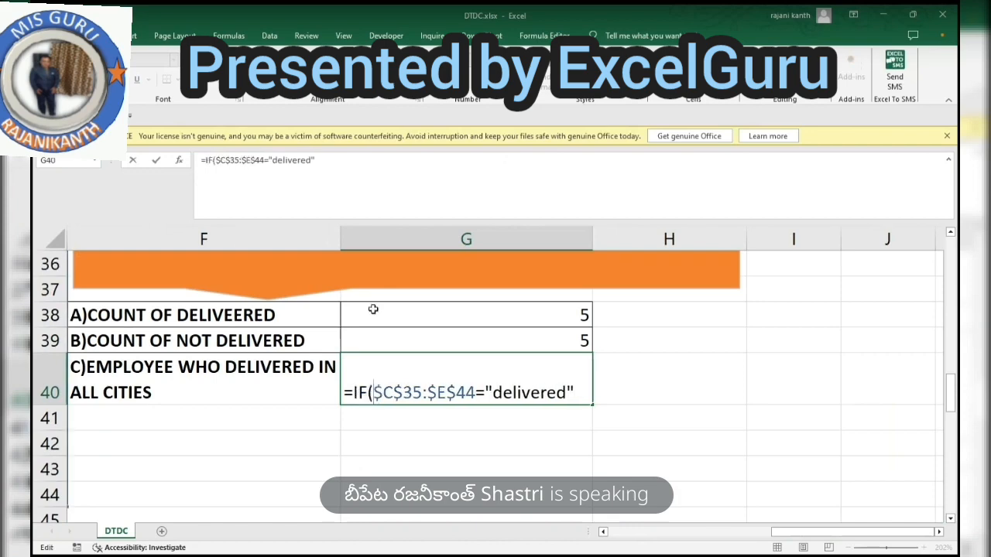
{"action": "left_click", "coordinate": [588, 394]}
{"action": "type", "text": ","}
Enter ROW with the range $C$35:$E$44, copied from the logical test, as IF's true value
{"action": "left_click_drag", "start_coordinate": [776, 534], "coordinate": [647, 535]}
{"action": "scroll", "coordinate": [648, 498], "scroll_direction": "up", "scroll_amount": 1}
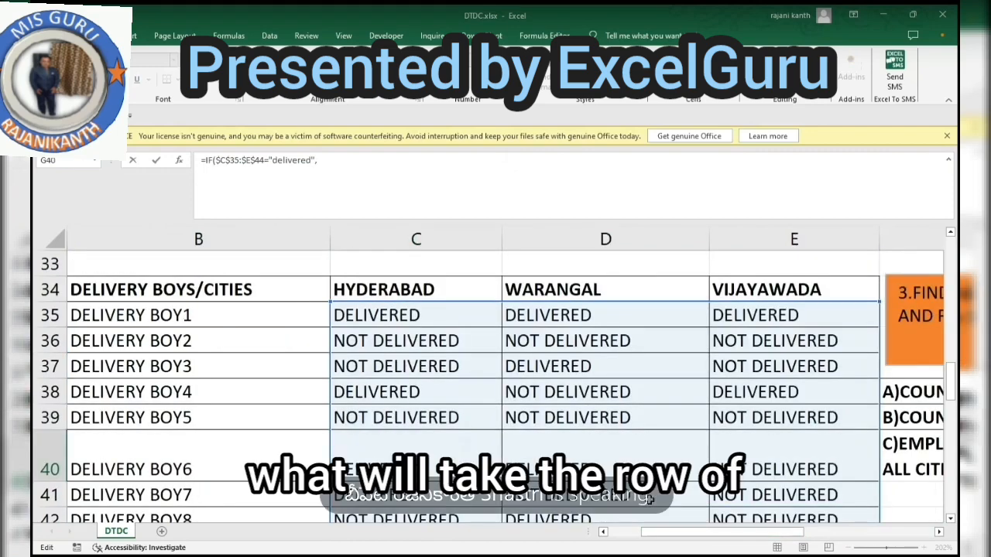
{"action": "type", "text": "row"}
{"action": "key", "text": "BackSpace"}
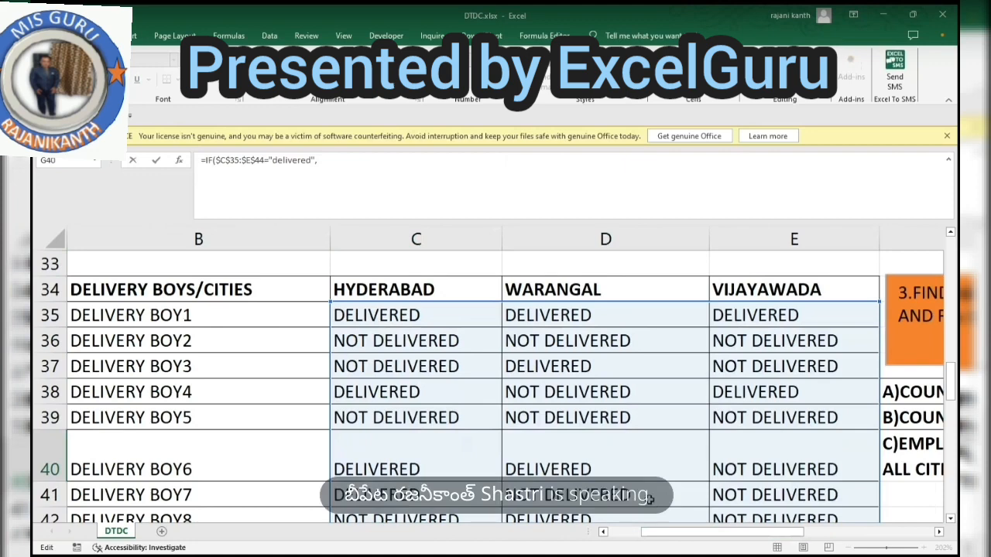
{"action": "type", "text": "row"}
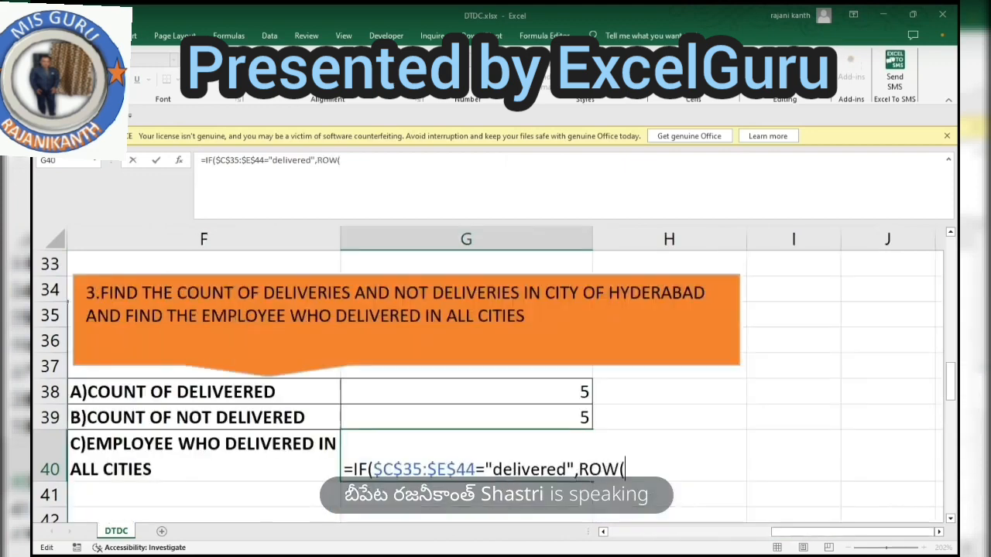
{"action": "key", "text": "Tab"}
{"action": "left_click_drag", "start_coordinate": [374, 467], "coordinate": [475, 469]}
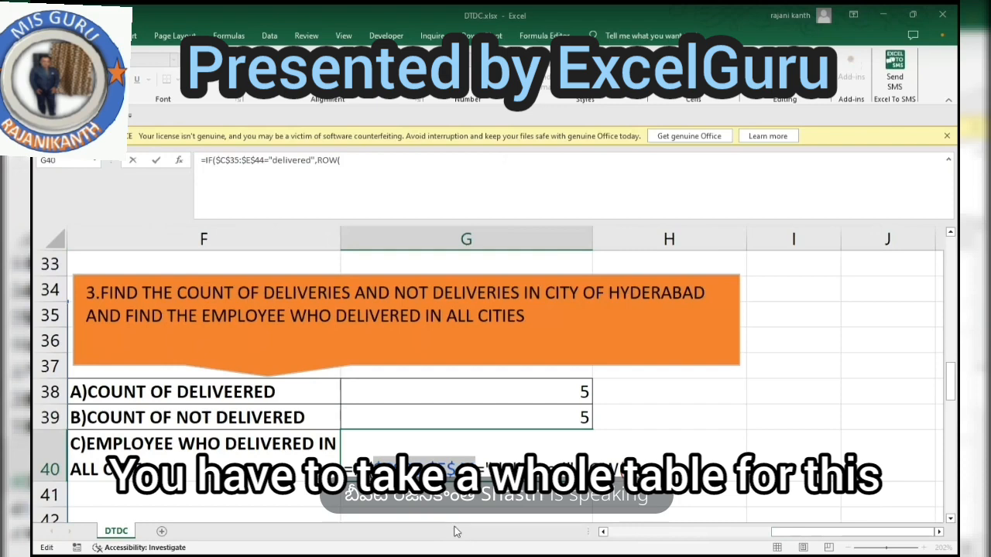
{"action": "left_click", "coordinate": [635, 471]}
{"action": "key", "text": "ctrl+v"}
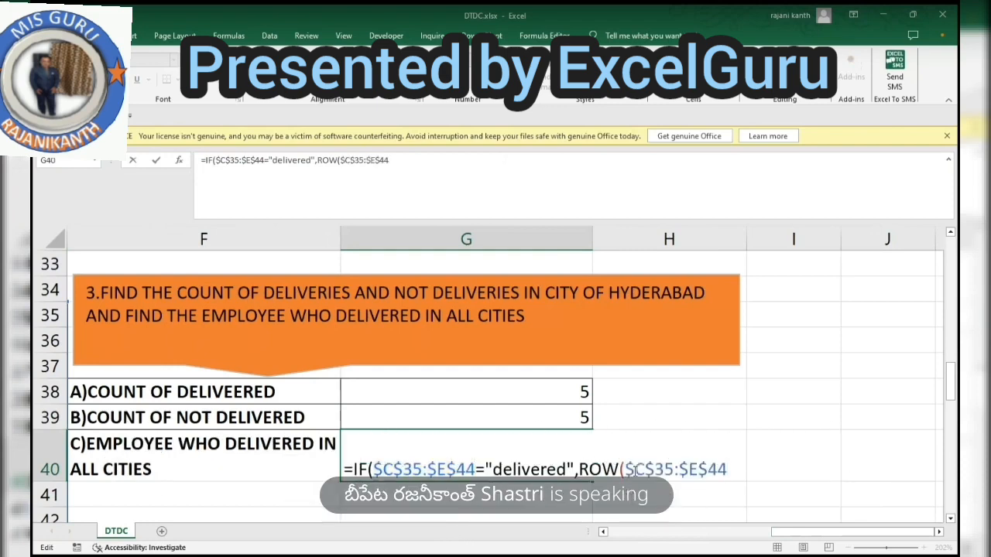
Subtract ROW(c35) from the row numbers, add 1, and close the IF function
{"action": "type", "text": ")-row"}
{"action": "key", "text": "Tab"}
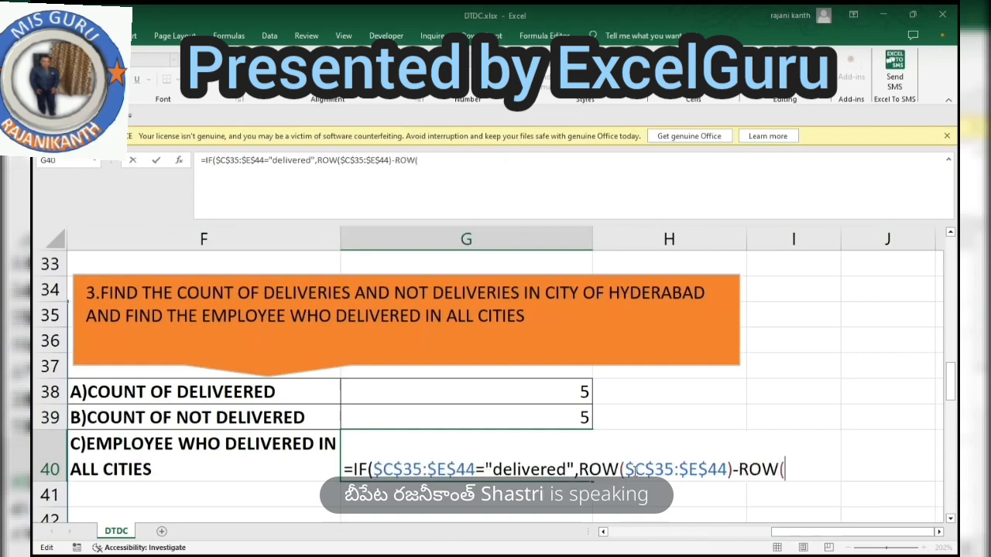
{"action": "type", "text": "c35)+1"}
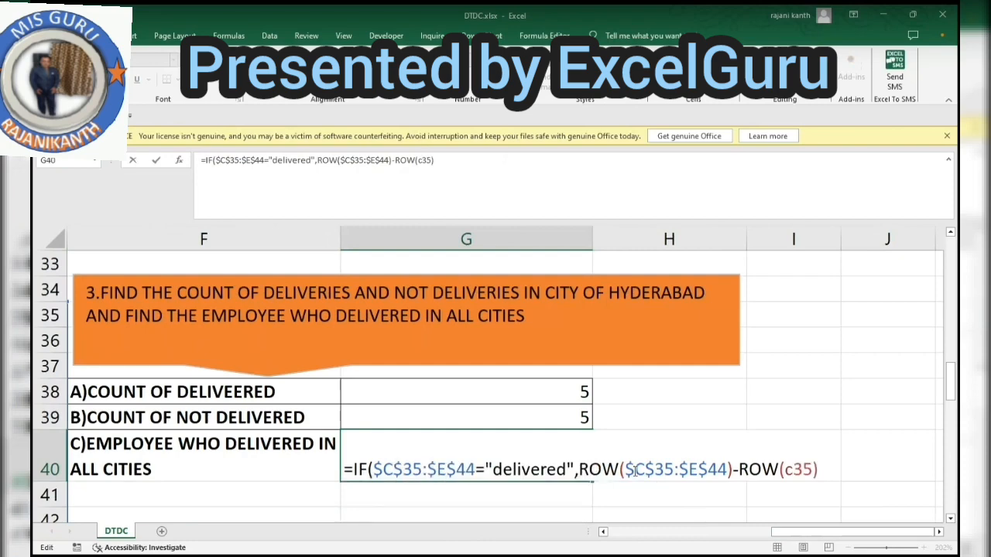
{"action": "type", "text": ")"}
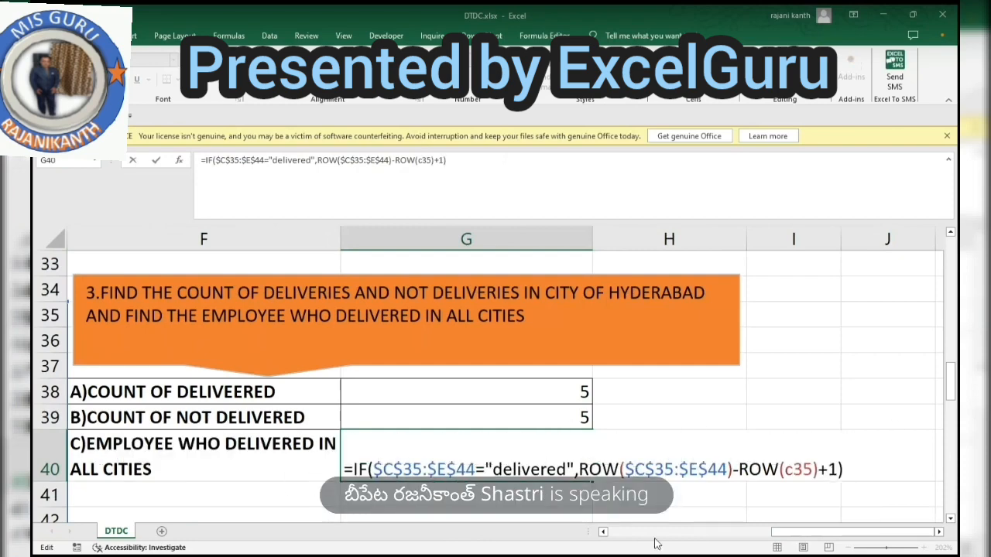
Evaluate the whole IF expression in place to inspect its array, and restore the formula
{"action": "left_click_drag", "start_coordinate": [842, 470], "coordinate": [295, 450]}
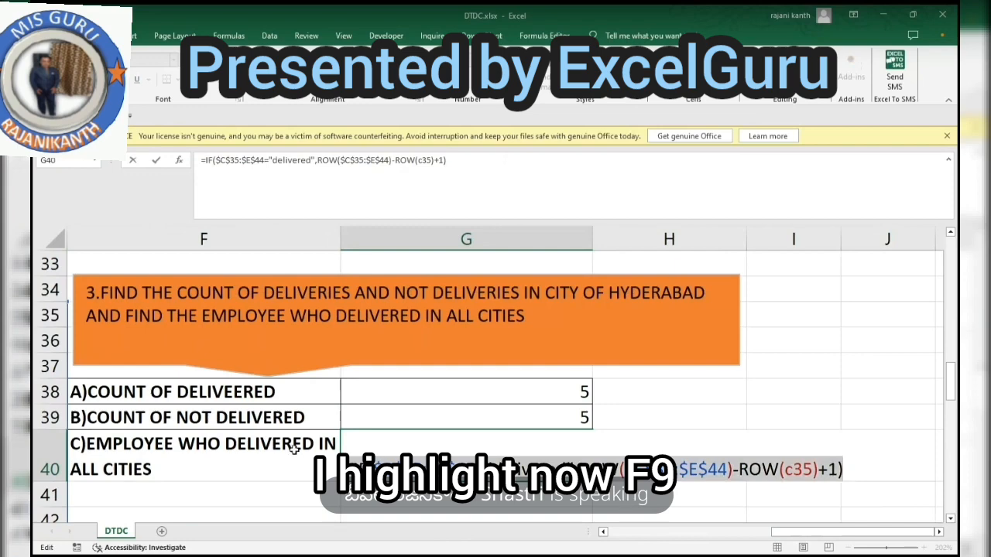
{"action": "key", "text": "F9"}
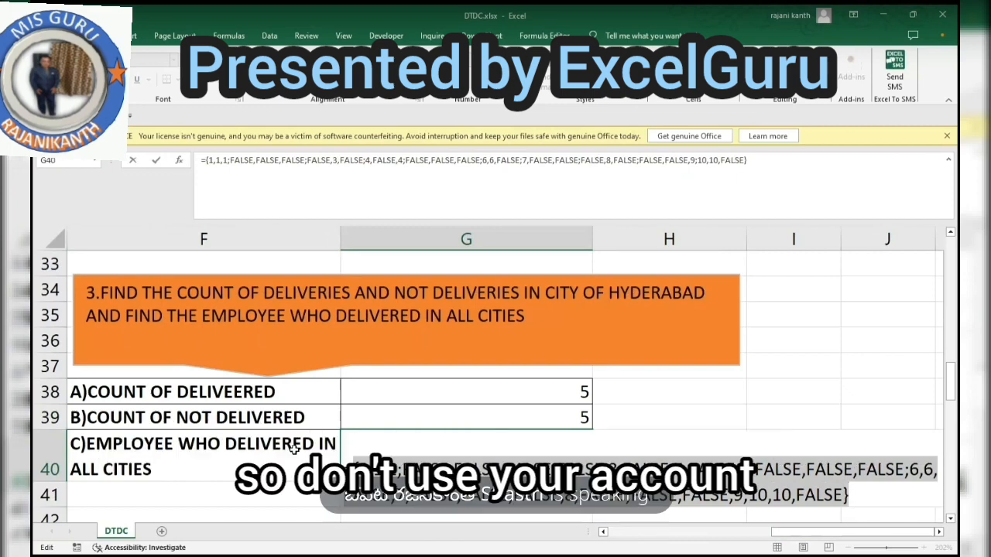
{"action": "key", "text": "ctrl+z"}
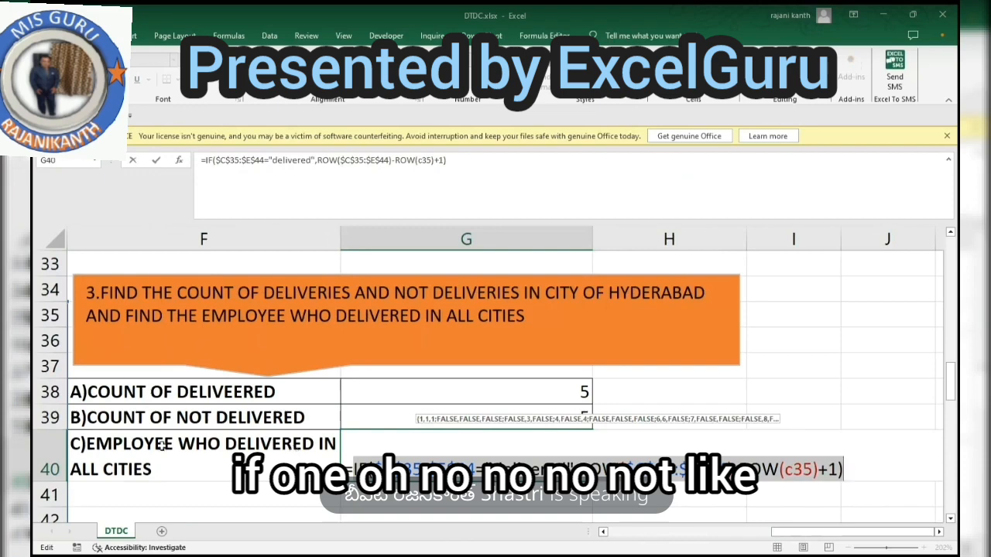
Wrap the IF expression in a mode function, preview its evaluated result, and restore the formula
{"action": "key", "text": "Left"}
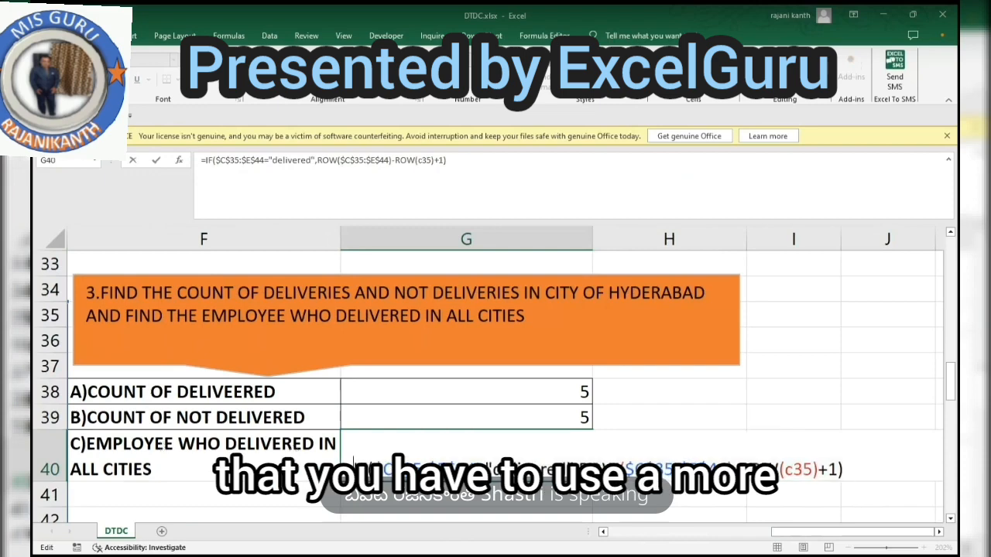
{"action": "type", "text": "mod"}
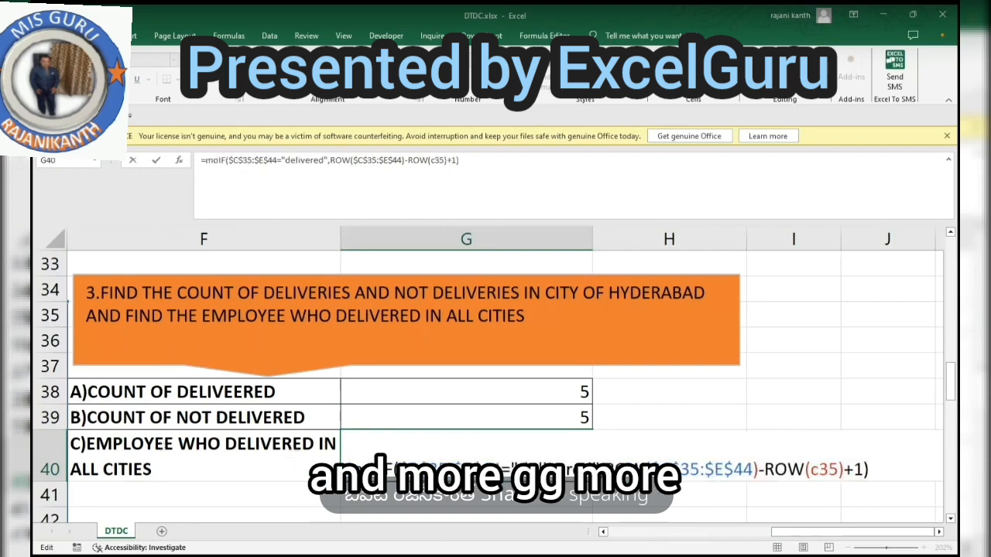
{"action": "type", "text": "e("}
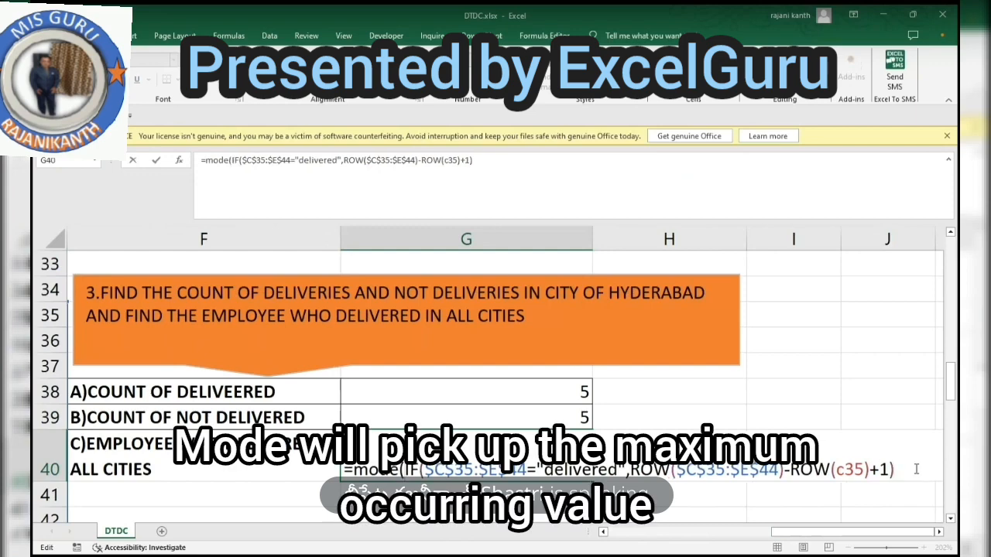
{"action": "type", "text": ")"}
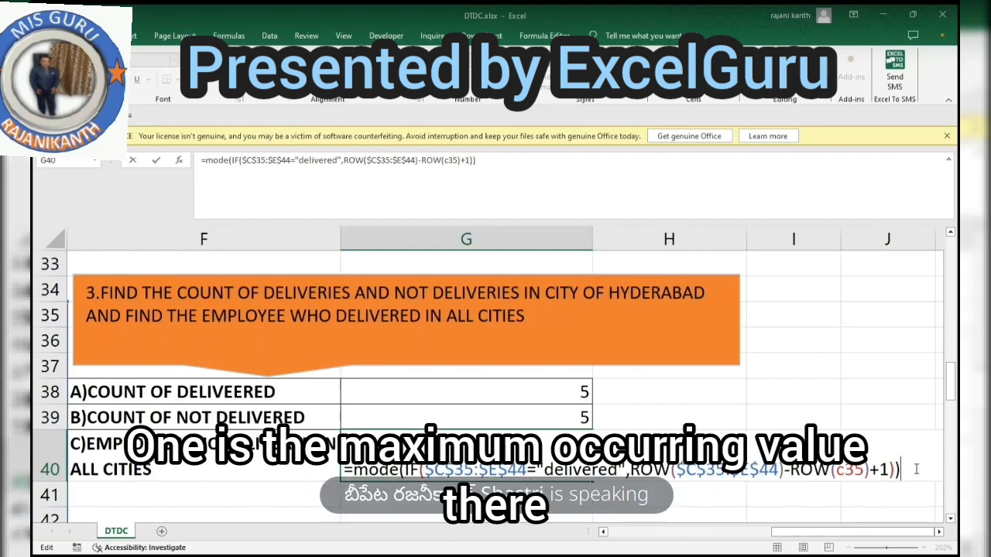
{"action": "key", "text": "F9"}
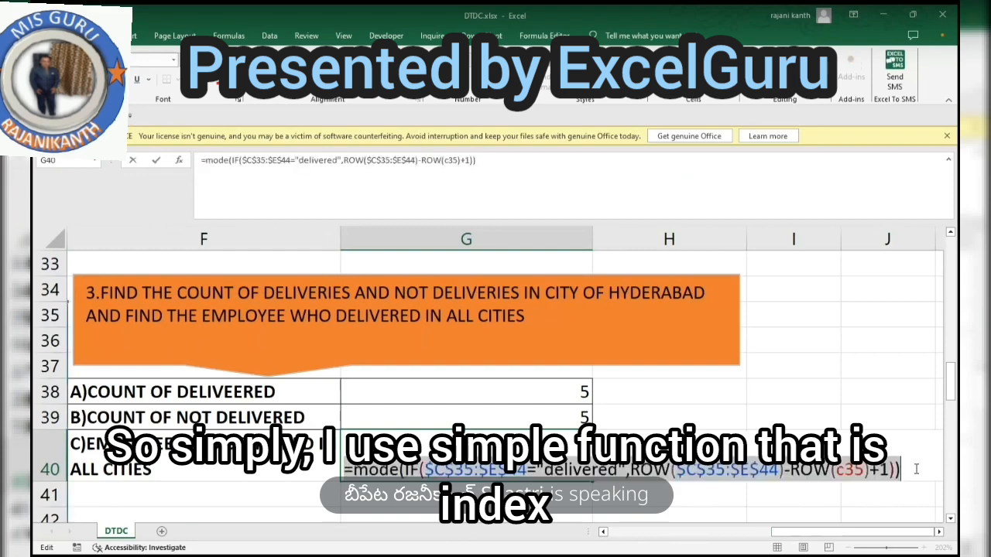
{"action": "key", "text": "ctrl+z"}
Wrap the mode expression in an INDEX function with the delivery boy names $B$35:$B$44 as its array
{"action": "left_click", "coordinate": [350, 468]}
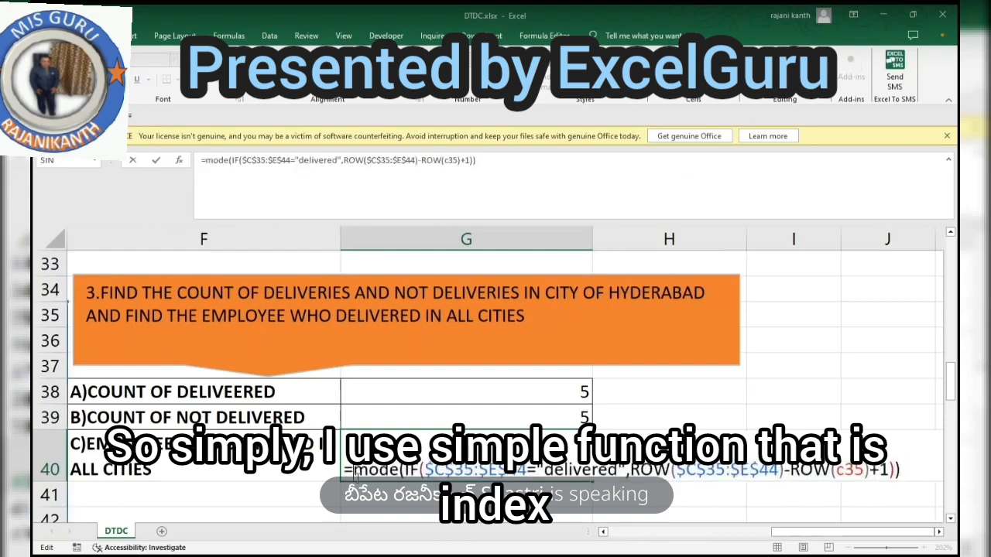
{"action": "type", "text": "index"}
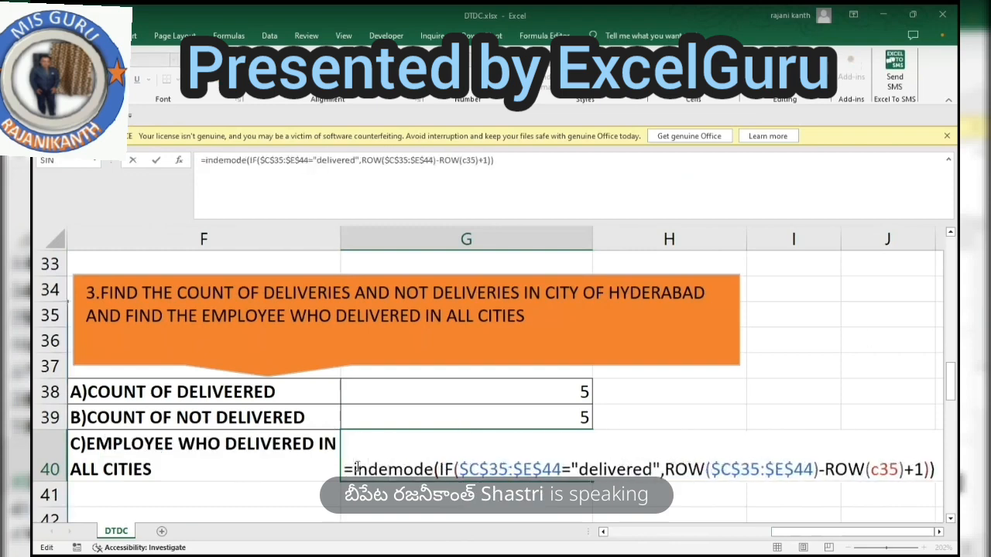
{"action": "key", "text": "Tab"}
{"action": "left_click", "coordinate": [852, 532]}
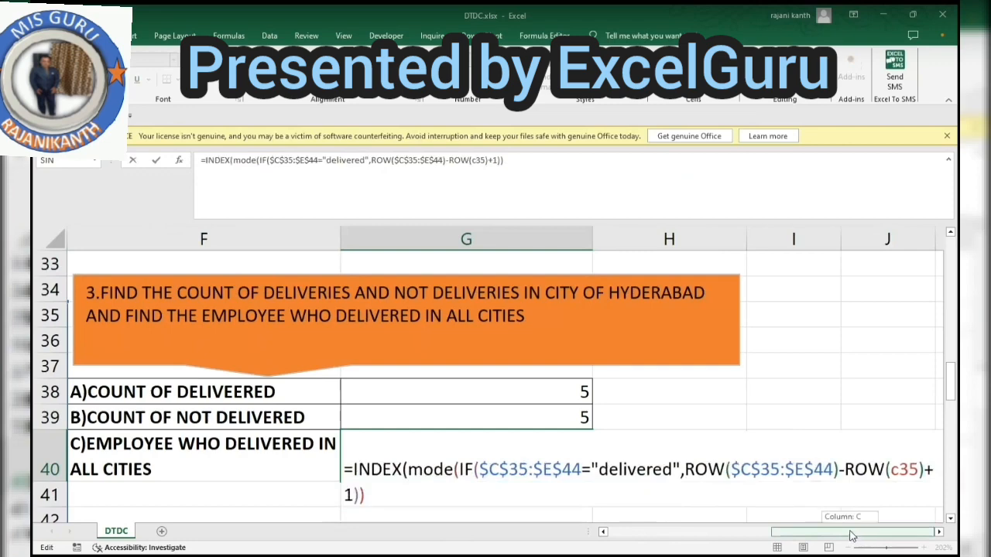
{"action": "left_click_drag", "start_coordinate": [852, 532], "coordinate": [689, 533]}
{"action": "left_click", "coordinate": [328, 316]}
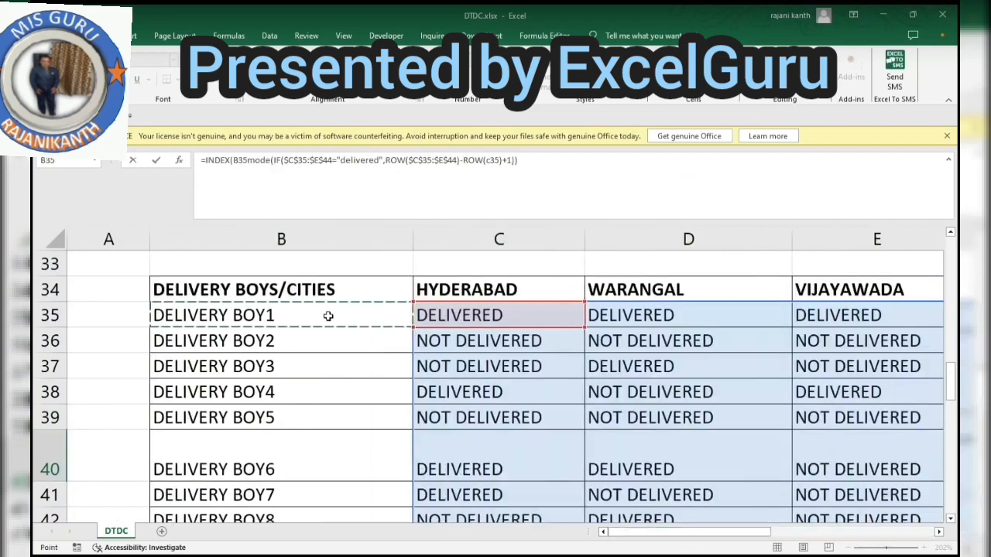
{"action": "key", "text": "ctrl+shift+Down"}
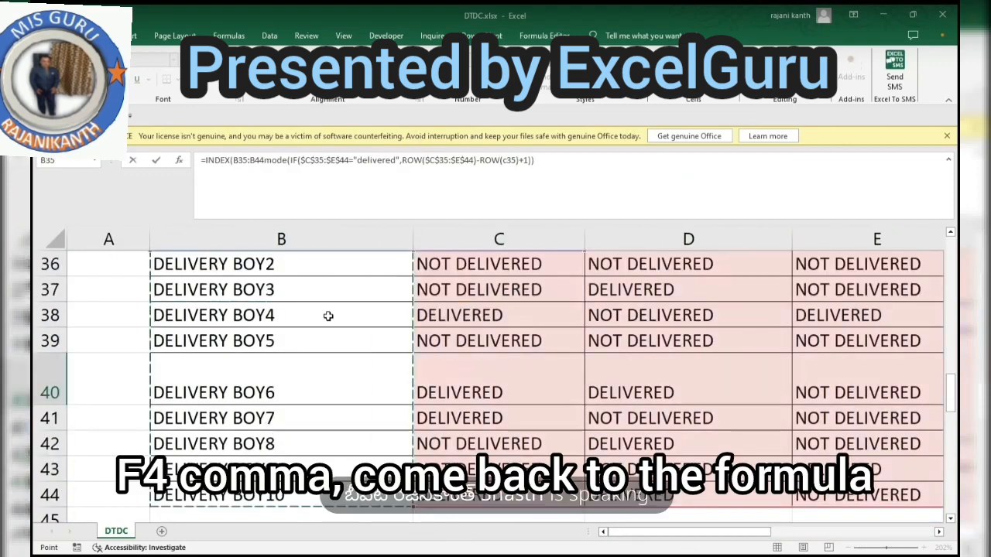
{"action": "key", "text": "F4"}
{"action": "type", "text": ","}
Close the INDEX function with a parenthesis and enter the G40 formula as an array formula
{"action": "left_click", "coordinate": [543, 423]}
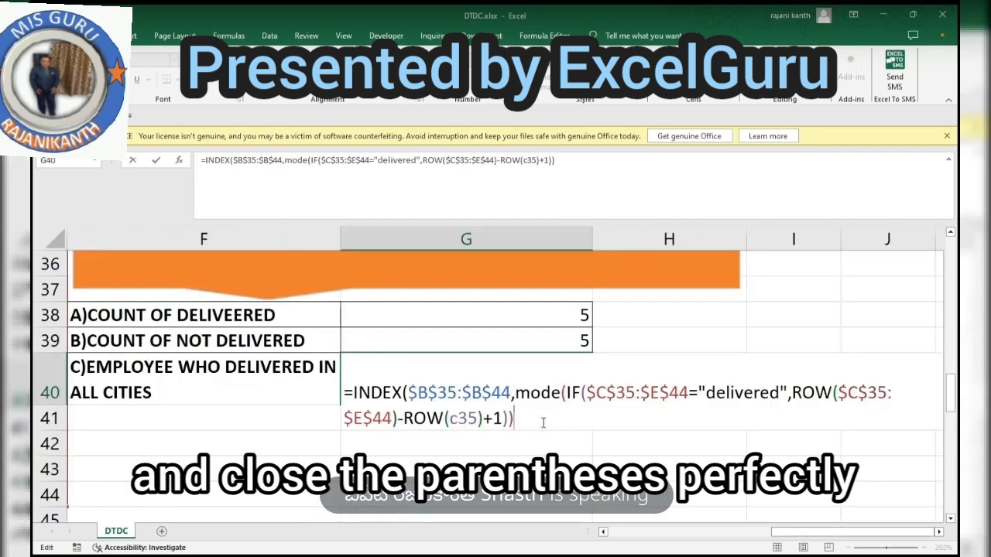
{"action": "type", "text": ")"}
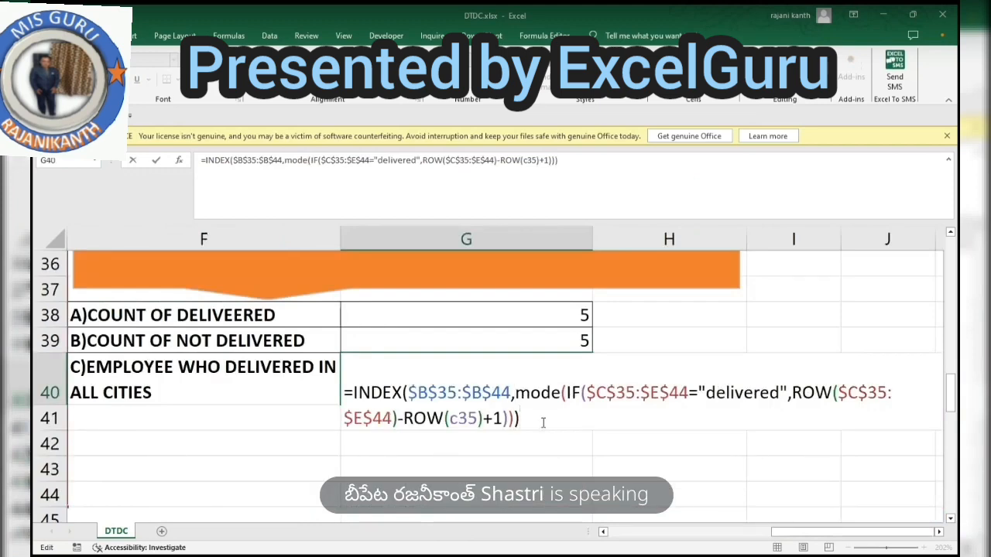
{"action": "key", "text": "ctrl+Return"}
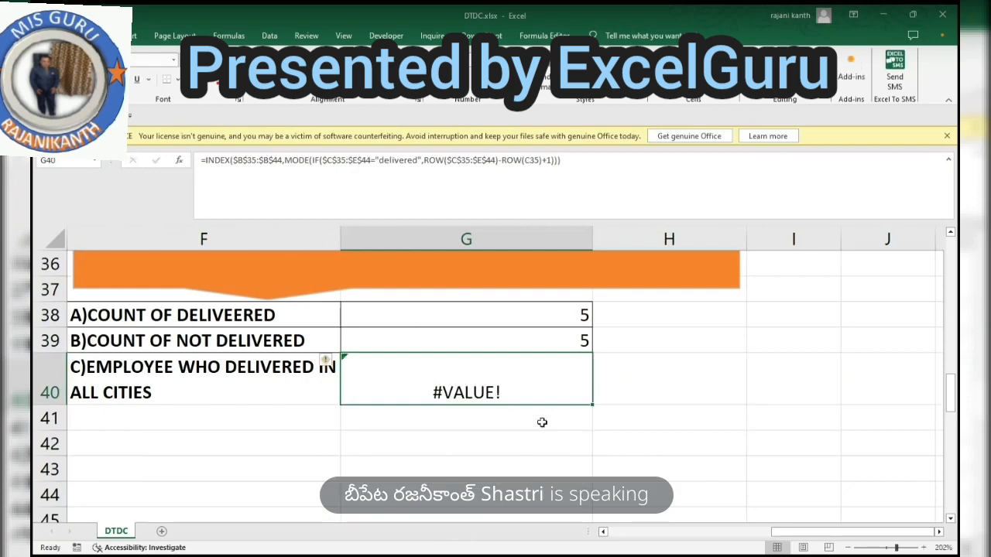
{"action": "key", "text": "F2"}
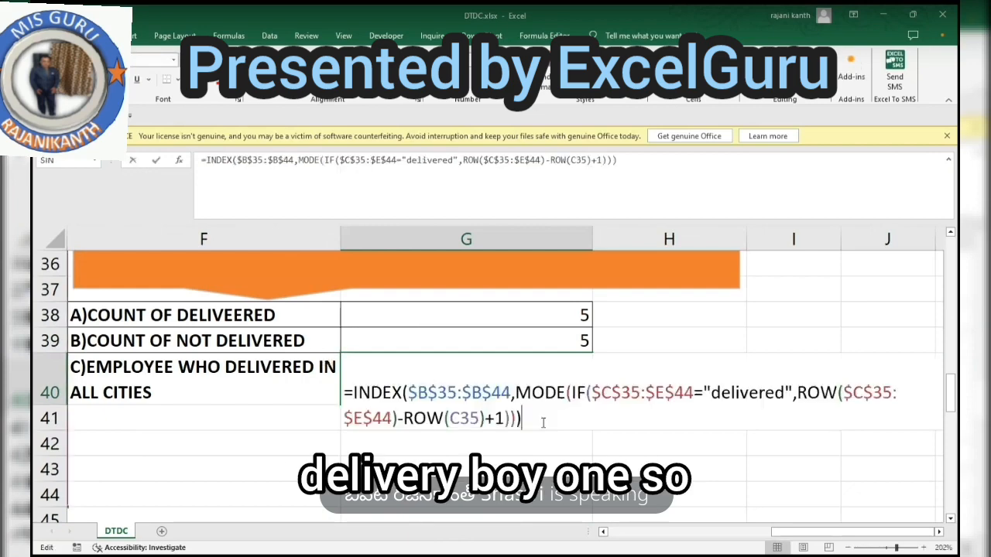
{"action": "key", "text": "ctrl+shift+Return"}
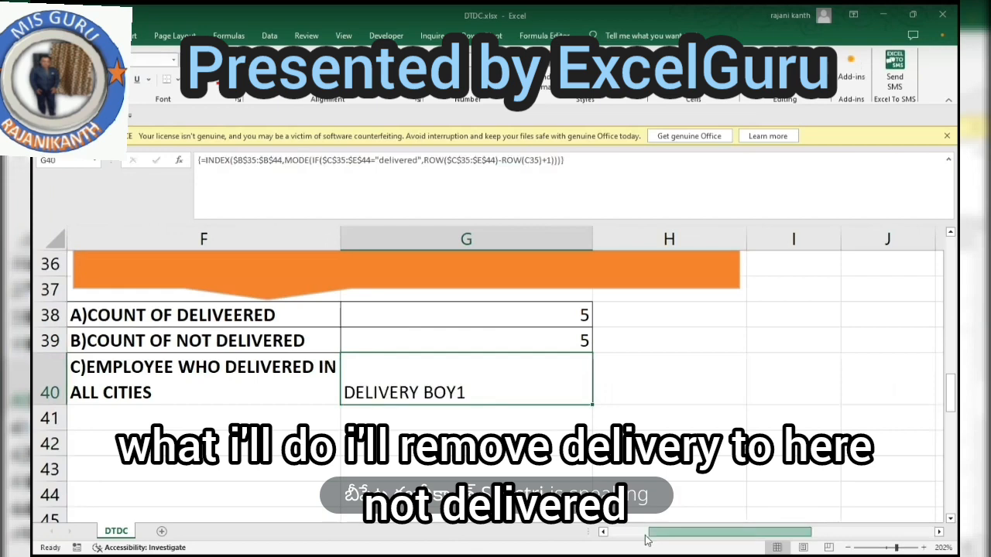
Change DELIVERY BOY1's HYDERABAD status in C35 to NOT DELIVERED
{"action": "left_click_drag", "start_coordinate": [647, 539], "coordinate": [640, 539]}
{"action": "scroll", "coordinate": [424, 313], "scroll_direction": "up", "scroll_amount": 1}
{"action": "left_click", "coordinate": [424, 313]}
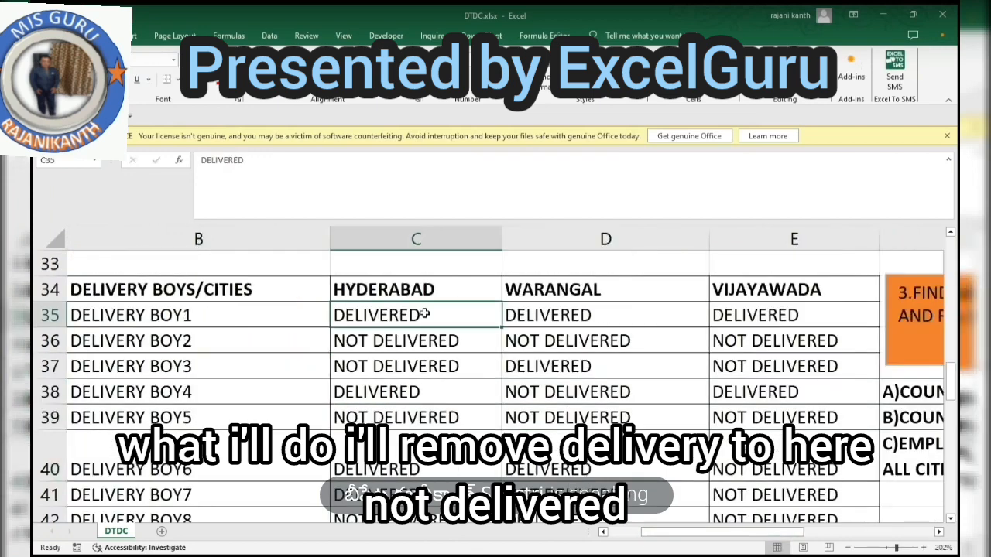
{"action": "type", "text": "not"}
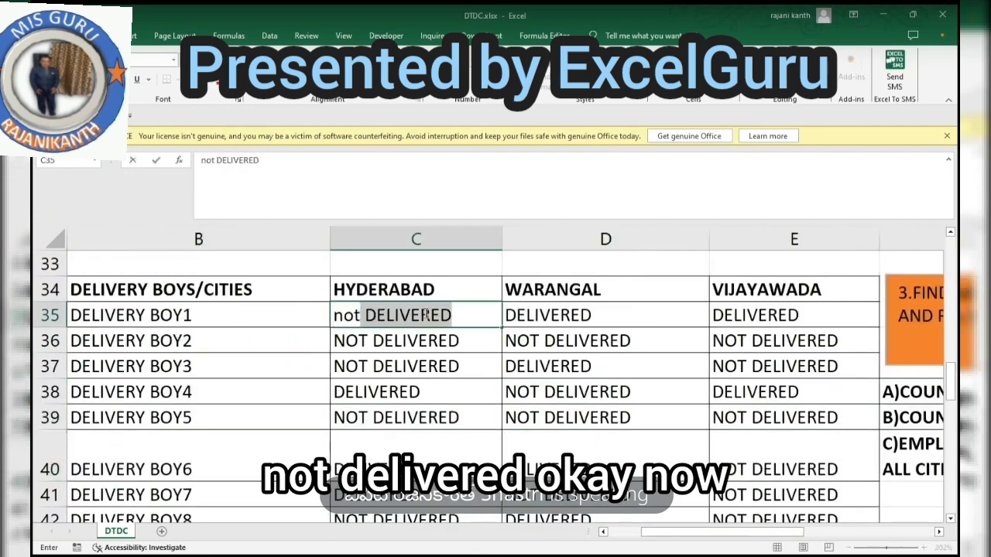
{"action": "key", "text": "Return"}
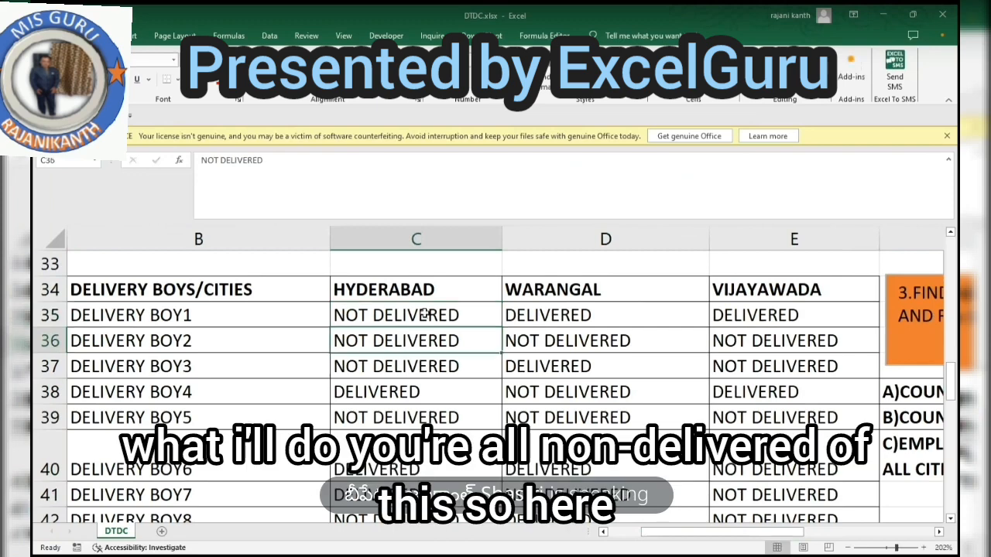
{"action": "key", "text": "Right"}
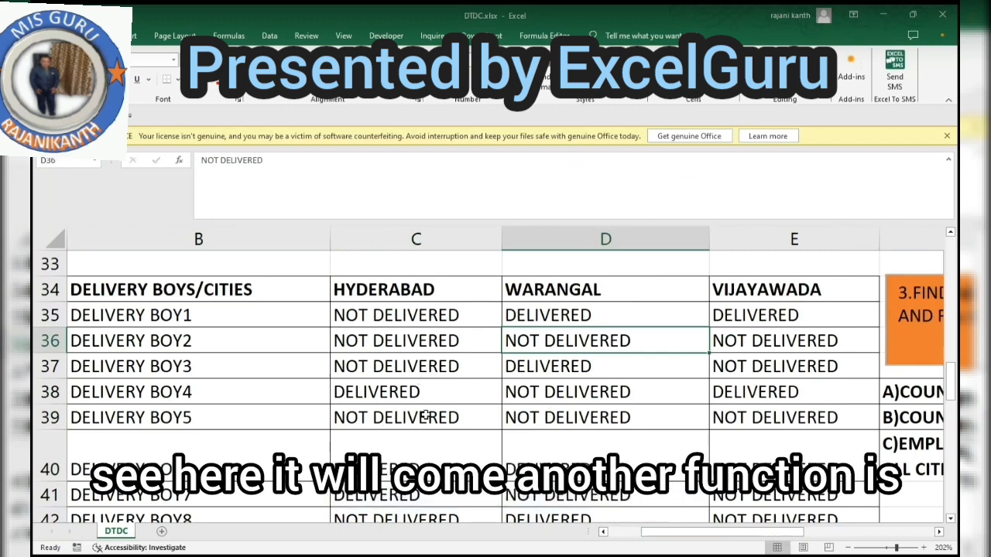
{"action": "left_click", "coordinate": [550, 415]}
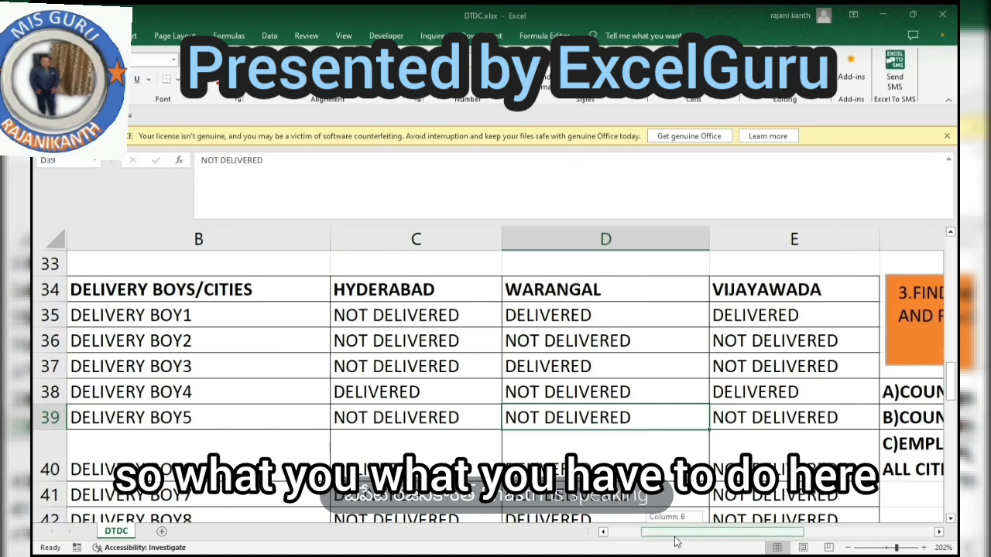
Change the IF criterion in G40's formula to "not delivered" and re-enter it as an array formula
{"action": "scroll", "coordinate": [675, 534], "scroll_direction": "left", "scroll_amount": 3}
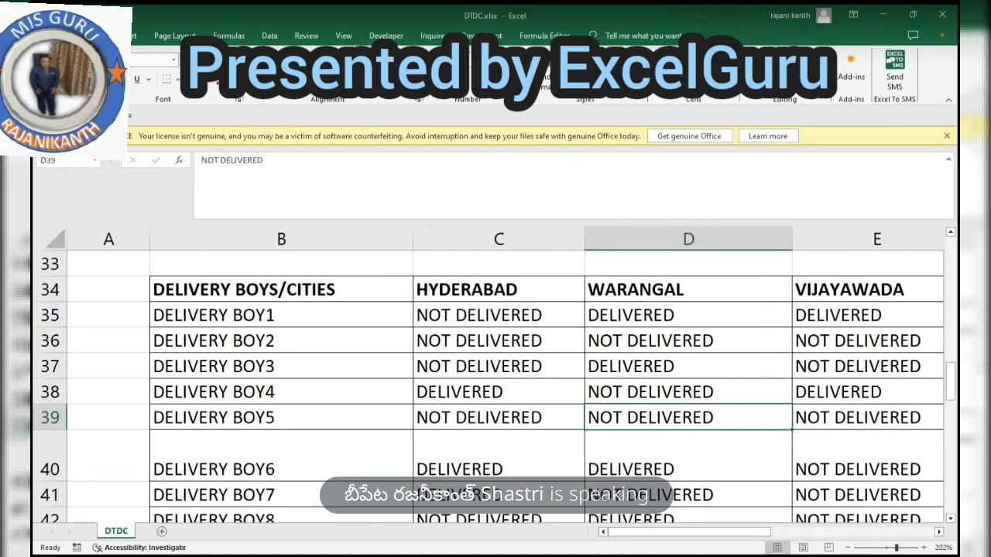
{"action": "left_click_drag", "start_coordinate": [712, 535], "coordinate": [870, 536]}
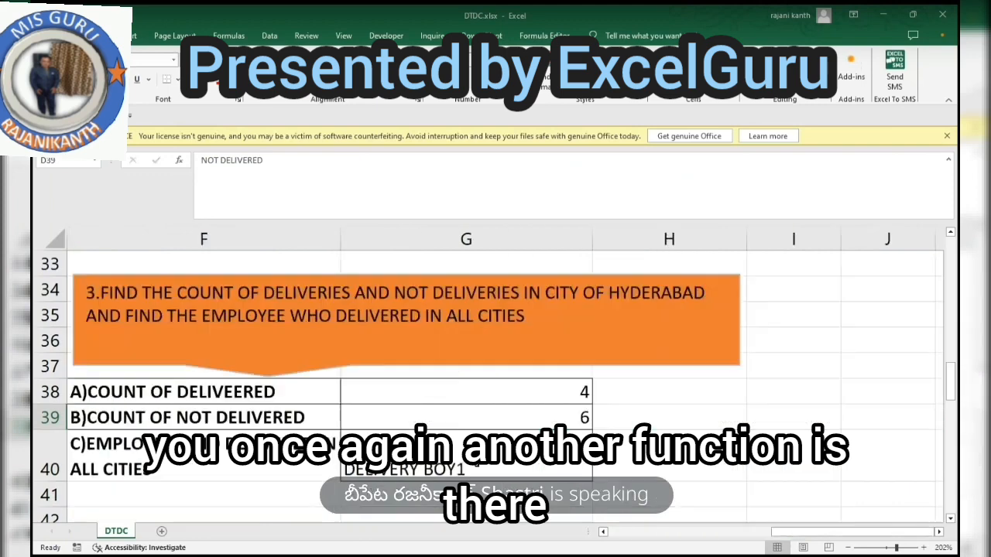
{"action": "left_click", "coordinate": [485, 458]}
{"action": "double_click", "coordinate": [485, 458]}
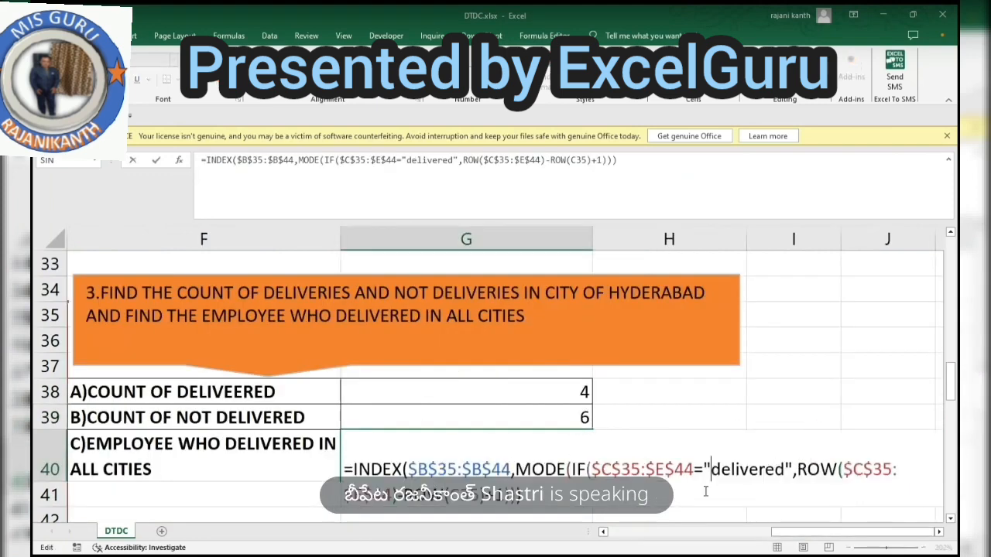
{"action": "type", "text": "not"}
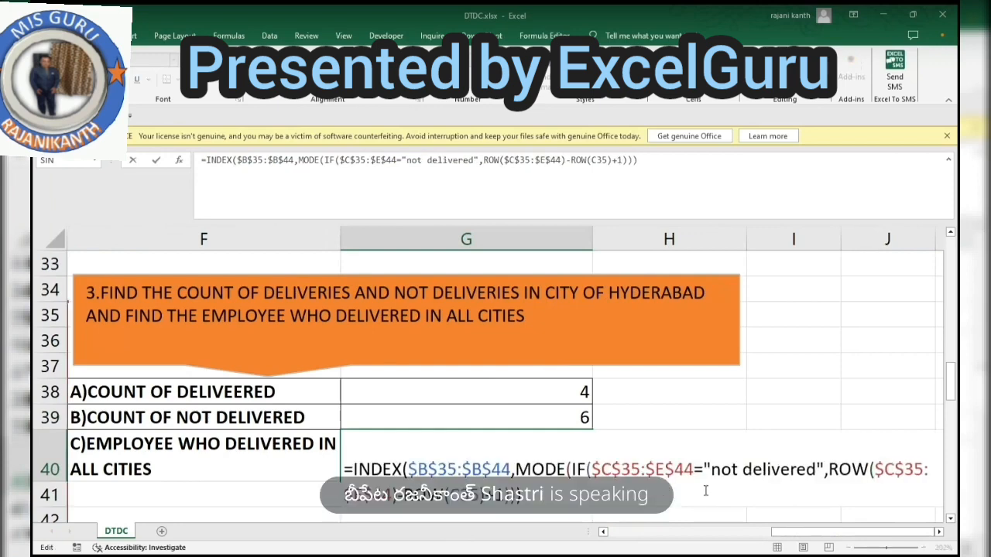
{"action": "key", "text": "ctrl+shift+Return"}
Examine the delivery statuses across the three cities for DELIVERY BOY2, DELIVERY BOY5 and DELIVERY BOY3
{"action": "left_click_drag", "start_coordinate": [825, 540], "coordinate": [631, 541]}
{"action": "left_click_drag", "start_coordinate": [371, 341], "coordinate": [846, 340]}
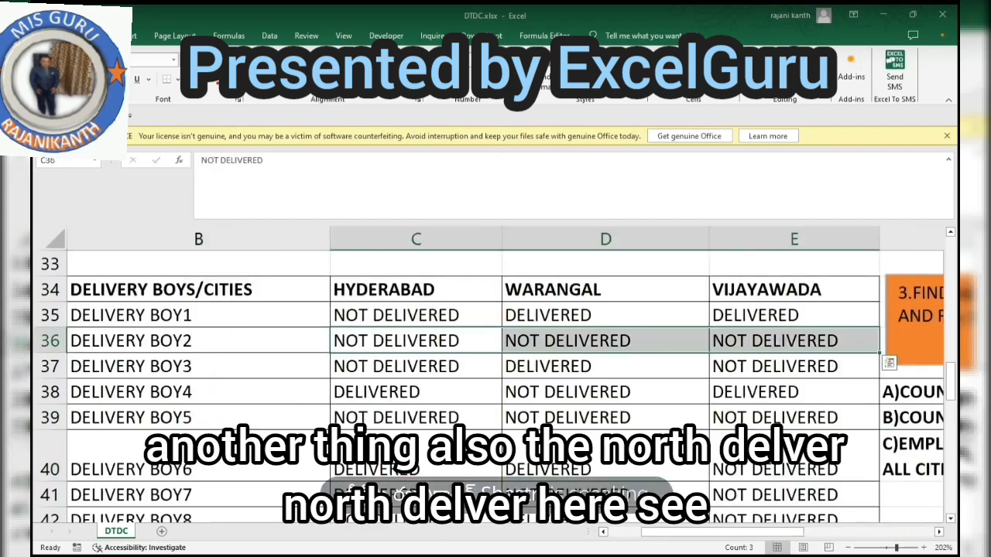
{"action": "scroll", "coordinate": [411, 372], "scroll_direction": "down", "scroll_amount": 1}
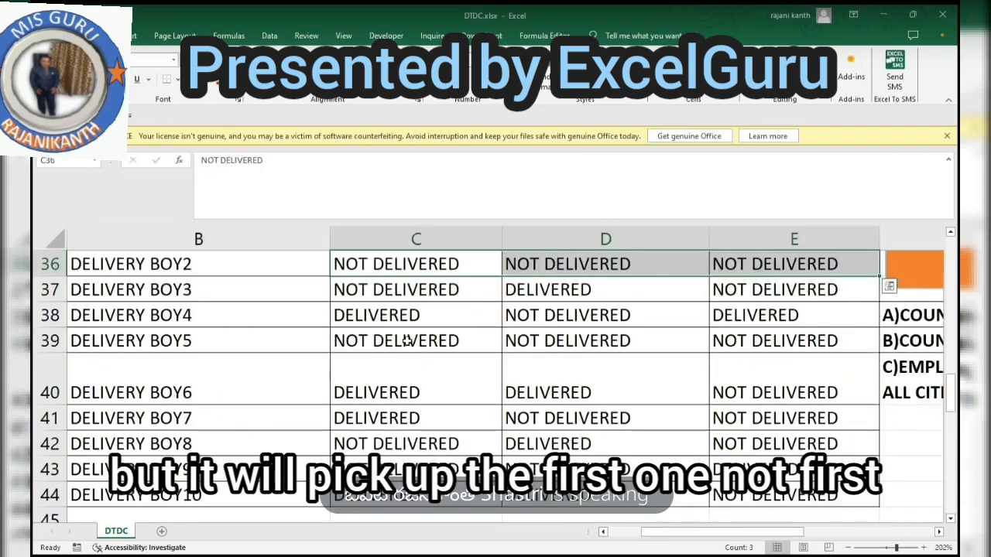
{"action": "left_click_drag", "start_coordinate": [406, 341], "coordinate": [804, 341]}
{"action": "left_click_drag", "start_coordinate": [369, 290], "coordinate": [715, 289]}
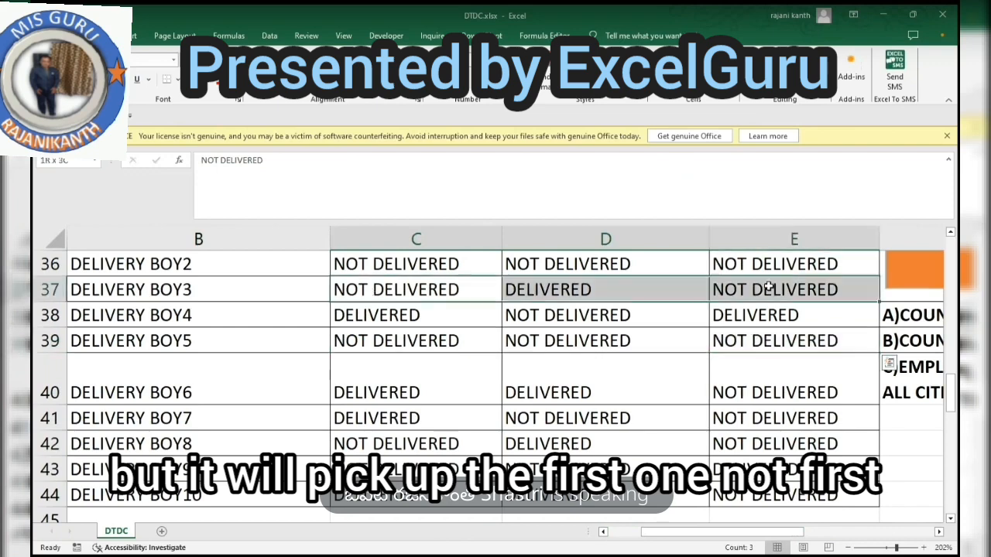
{"action": "left_click_drag", "start_coordinate": [408, 264], "coordinate": [748, 261]}
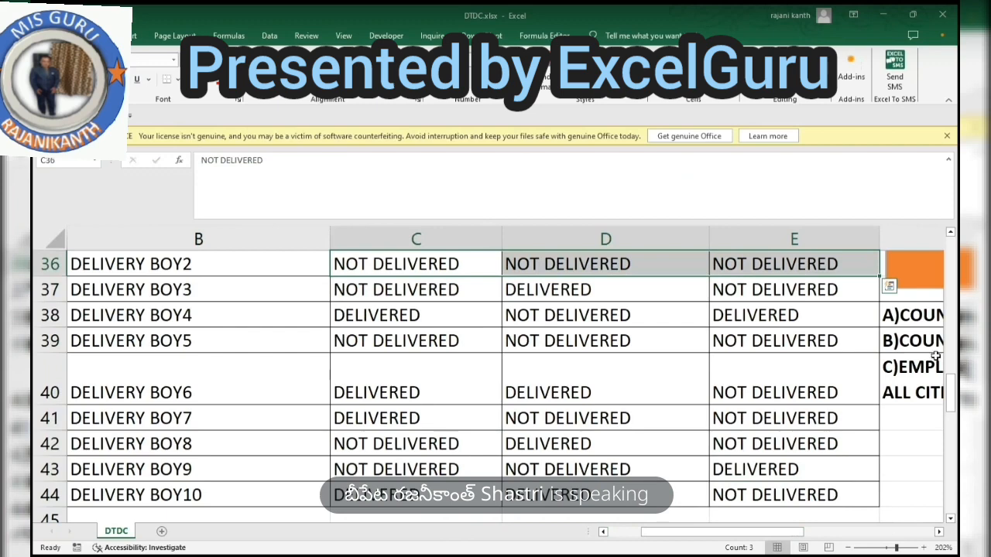
Go to question 4 about the petrol allowance and select its answer cell D53
{"action": "left_click_drag", "start_coordinate": [951, 406], "coordinate": [957, 447]}
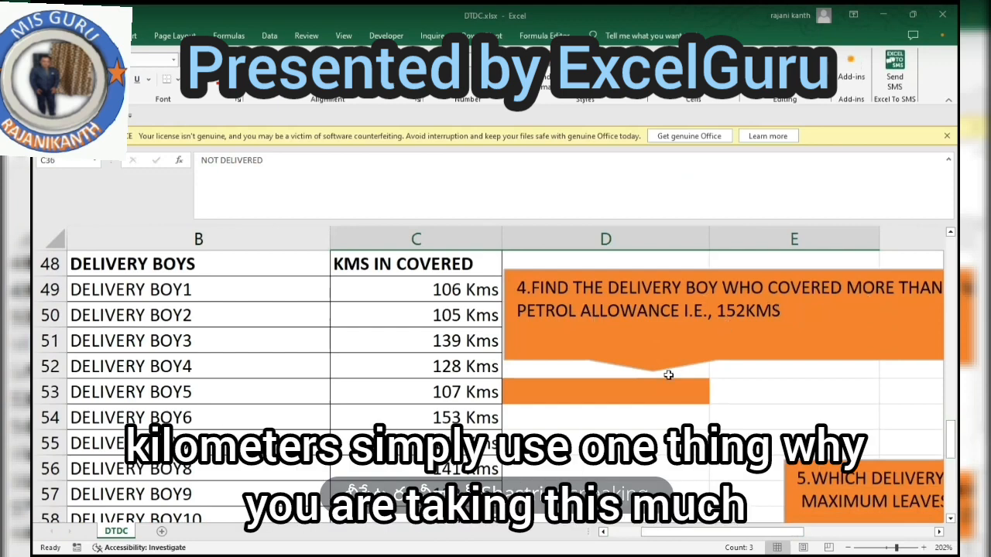
{"action": "left_click", "coordinate": [633, 391]}
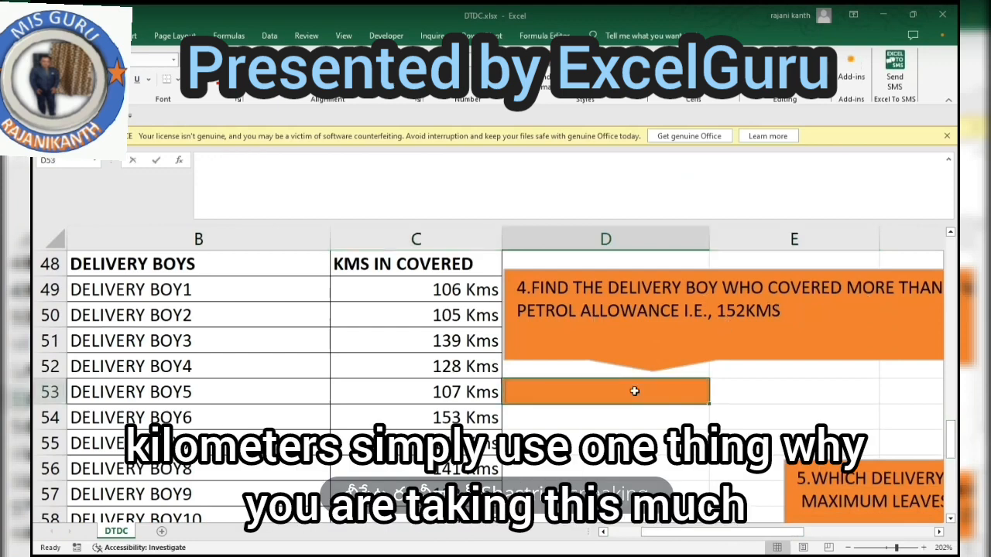
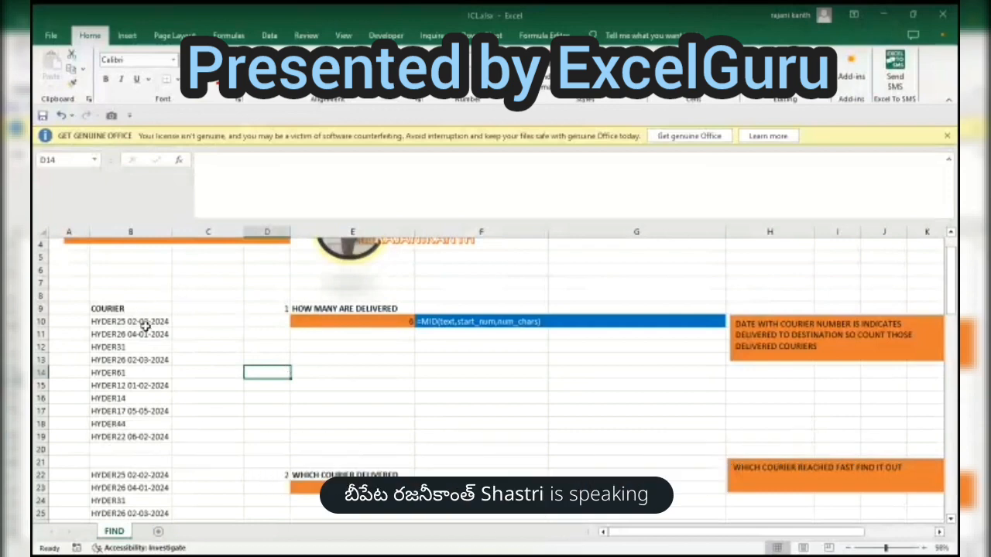
Start a SUBSTITUTE formula in E11 with " "&$B$10:$B$19, the courier list, as its text argument
{"action": "left_click", "coordinate": [888, 548]}
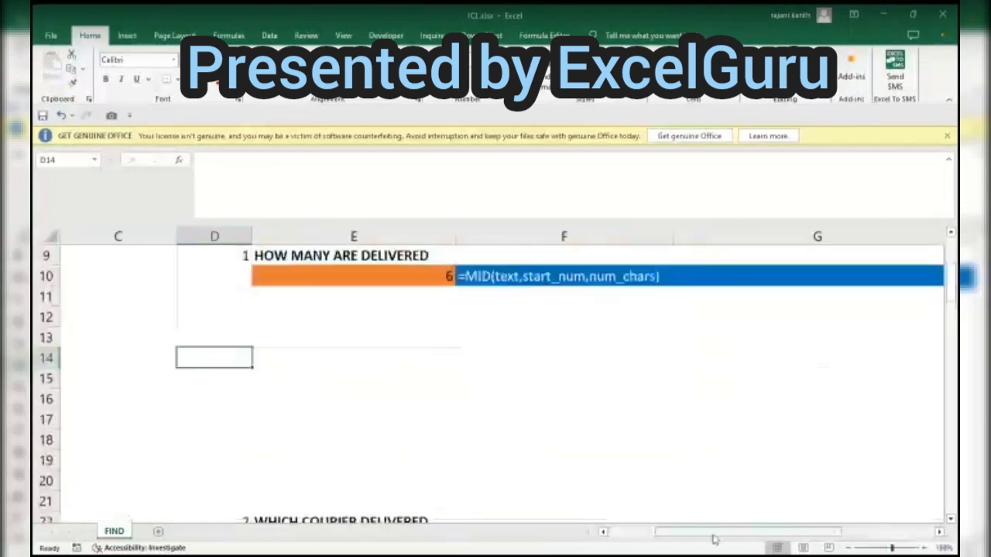
{"action": "left_click_drag", "start_coordinate": [714, 535], "coordinate": [666, 536]}
{"action": "scroll", "coordinate": [232, 340], "scroll_direction": "up", "scroll_amount": 1}
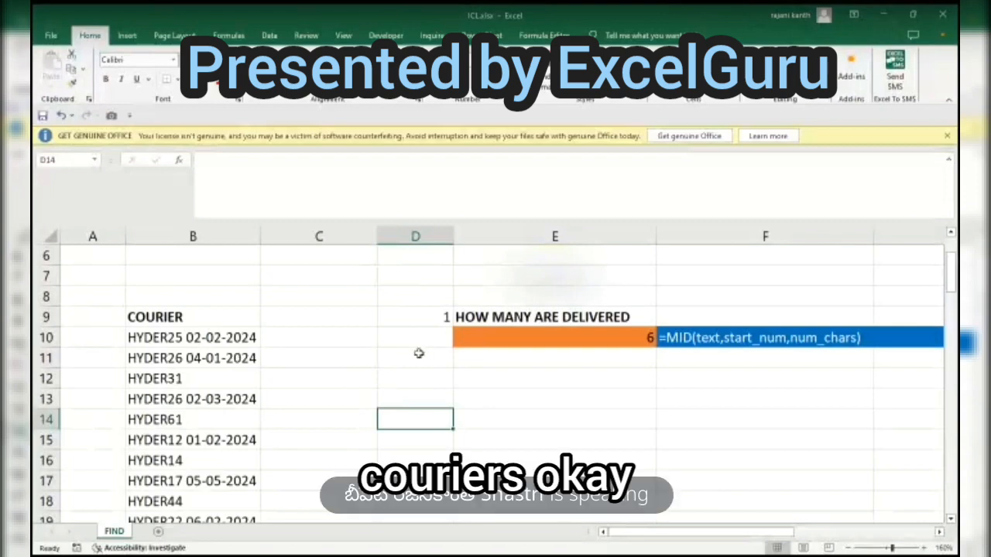
{"action": "left_click", "coordinate": [459, 360]}
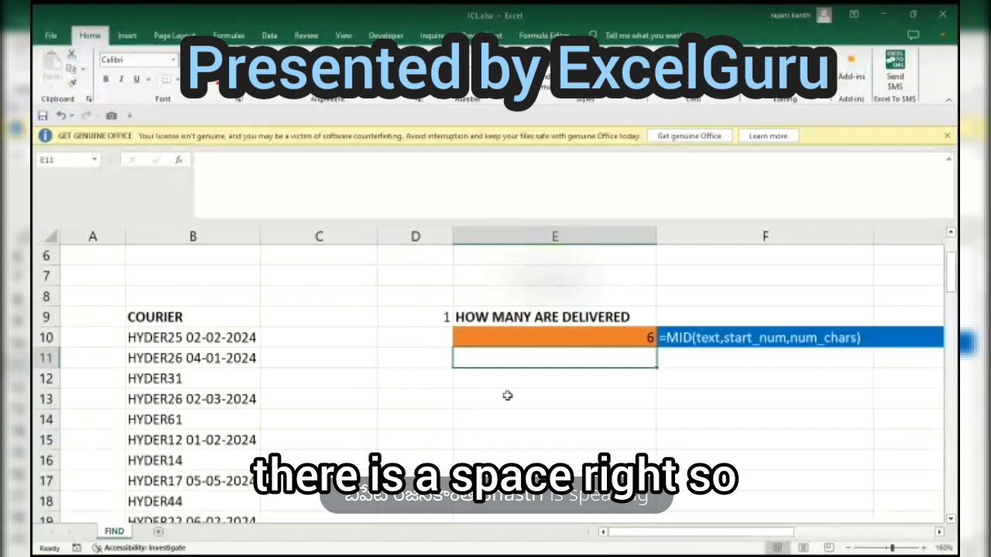
{"action": "type", "text": "="}
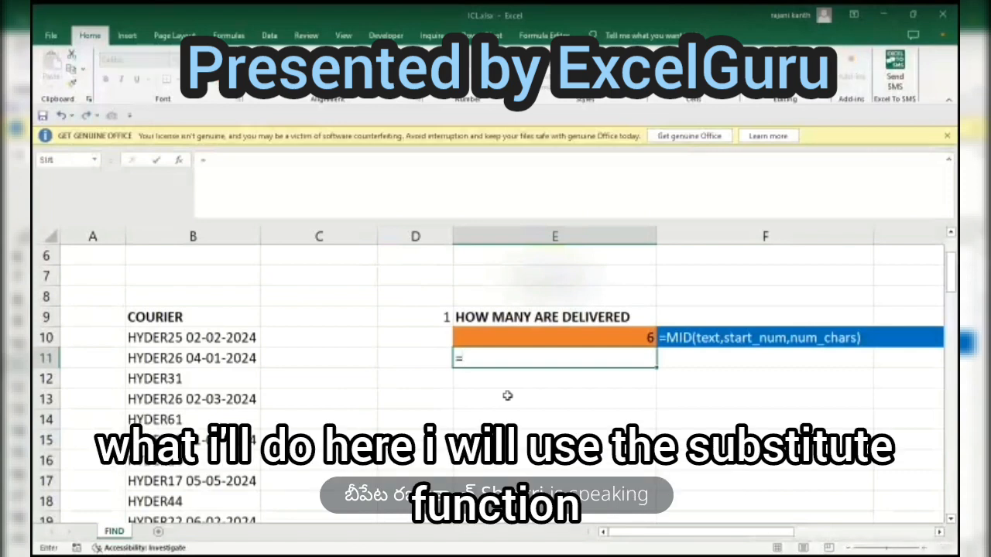
{"action": "type", "text": "sub"}
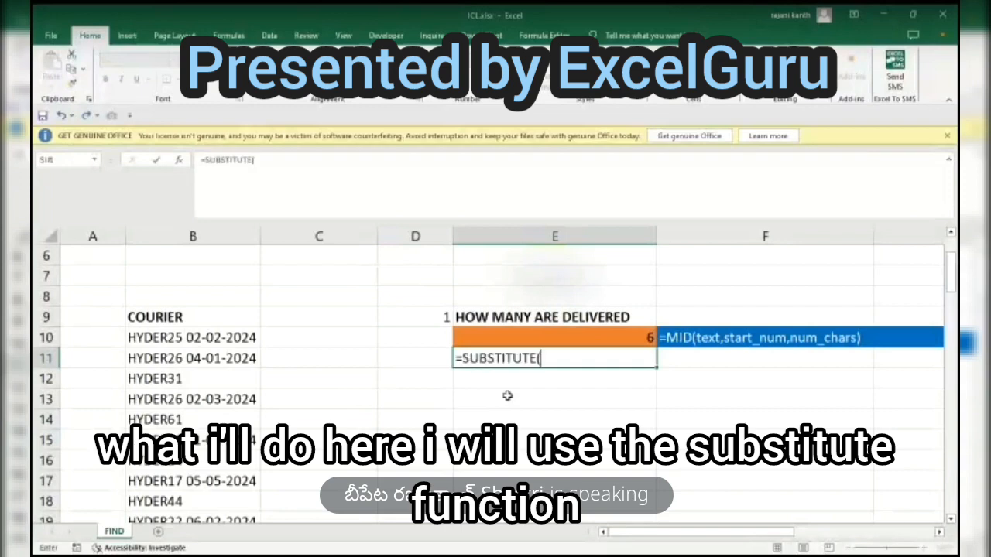
{"action": "key", "text": "Tab"}
{"action": "type", "text": "\" \""}
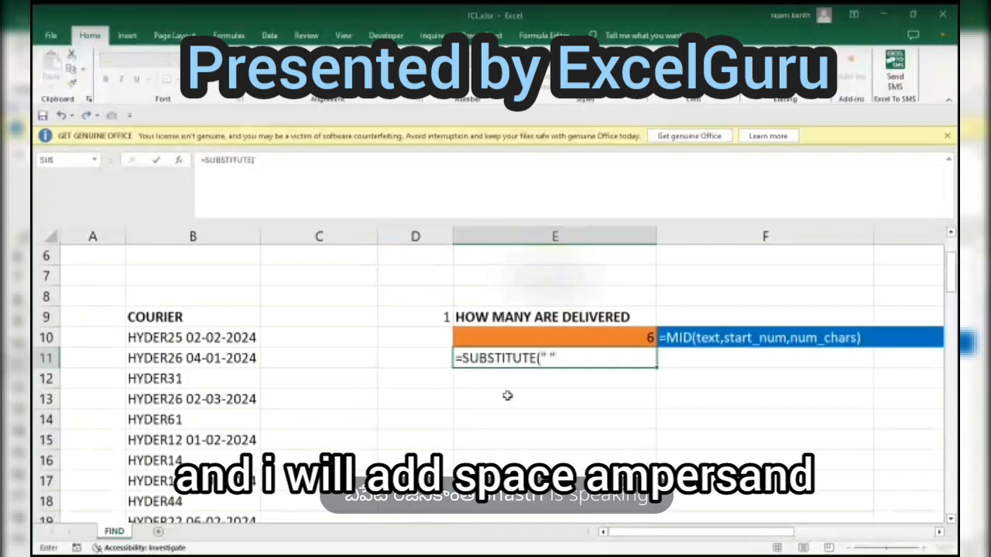
{"action": "type", "text": "&"}
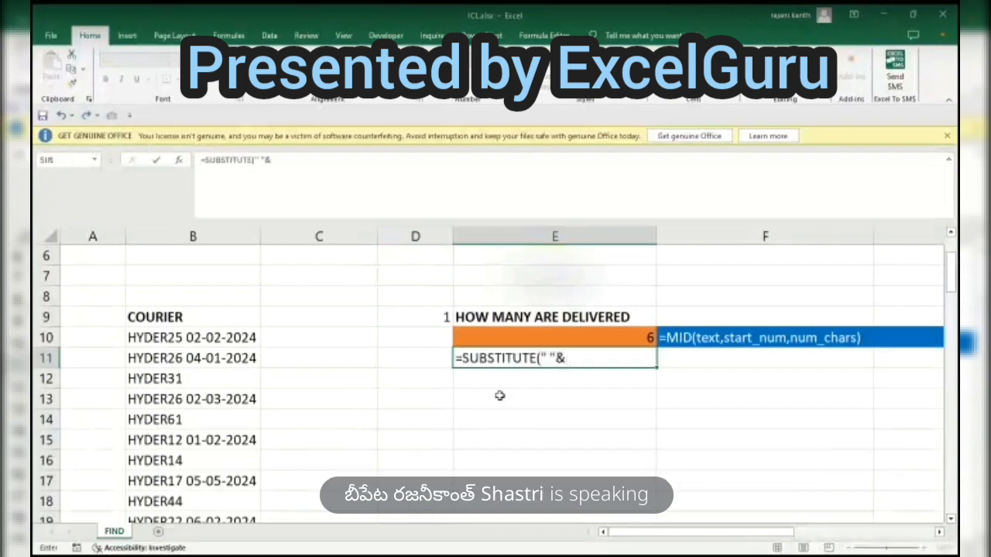
{"action": "left_click", "coordinate": [206, 336]}
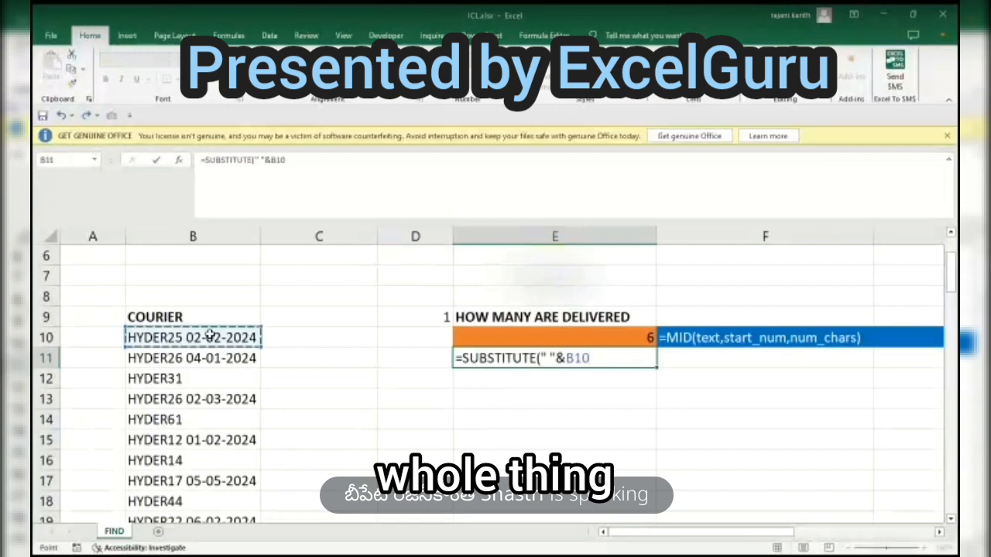
{"action": "key", "text": "ctrl+shift+Down"}
{"action": "key", "text": "F4"}
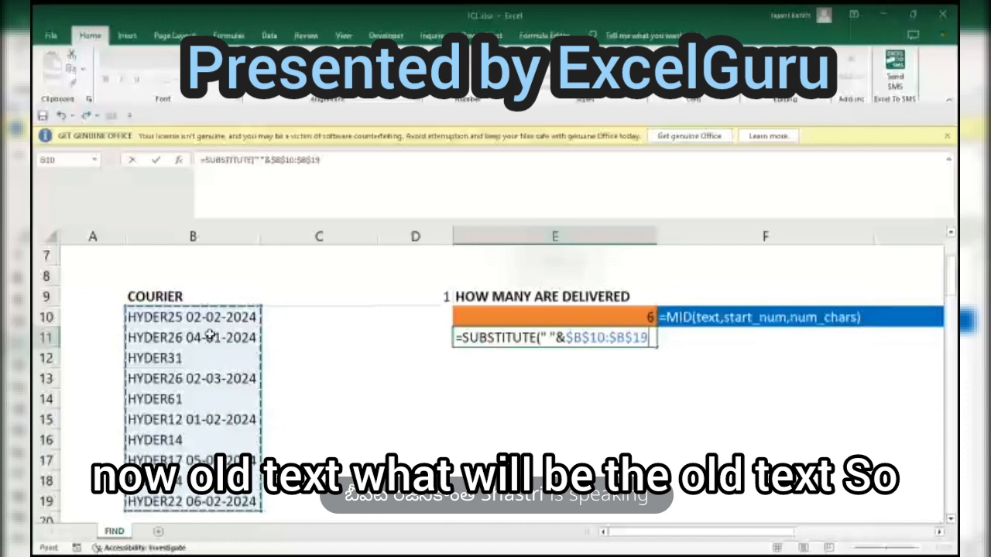
Complete the SUBSTITUTE formula in E11 with " " as old text and REPT(" ",255) as new text, and preview its evaluation
{"action": "type", "text": ",\" \""}
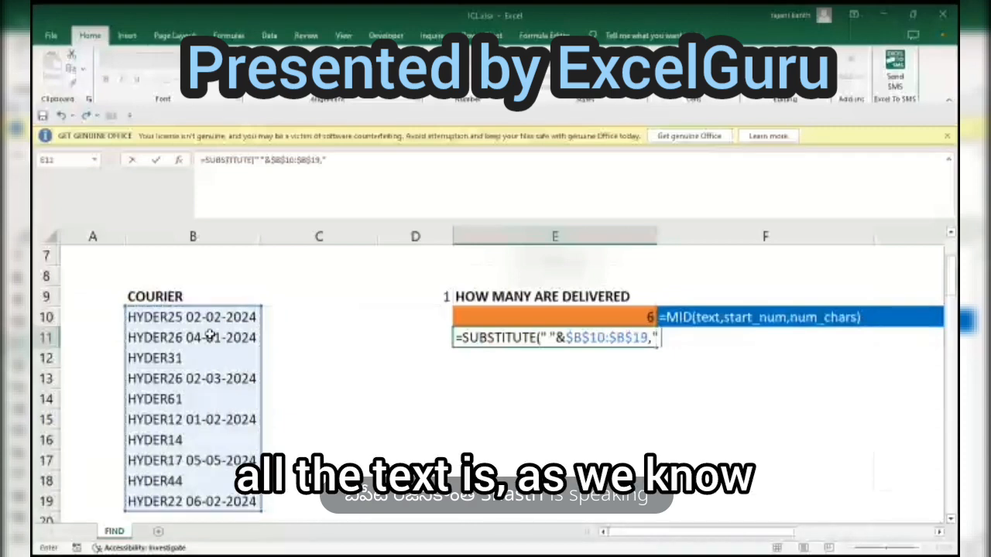
{"action": "type", "text": ","}
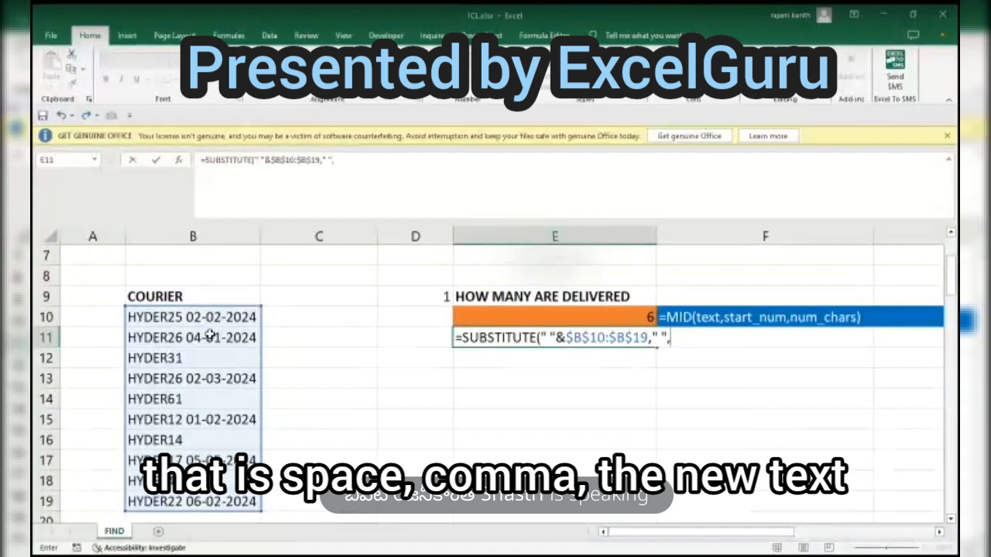
{"action": "type", "text": "rept"}
{"action": "key", "text": "Tab"}
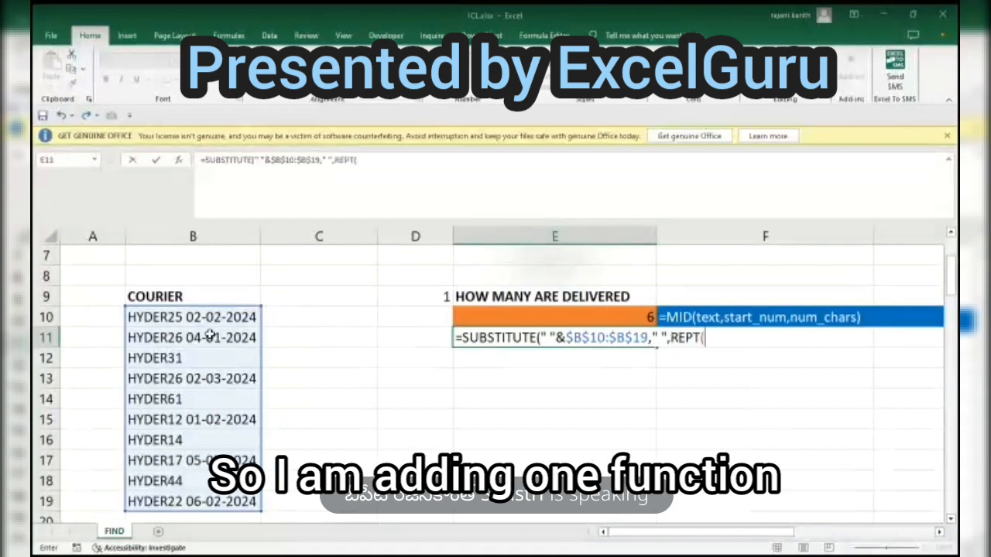
{"action": "type", "text": "\" \""}
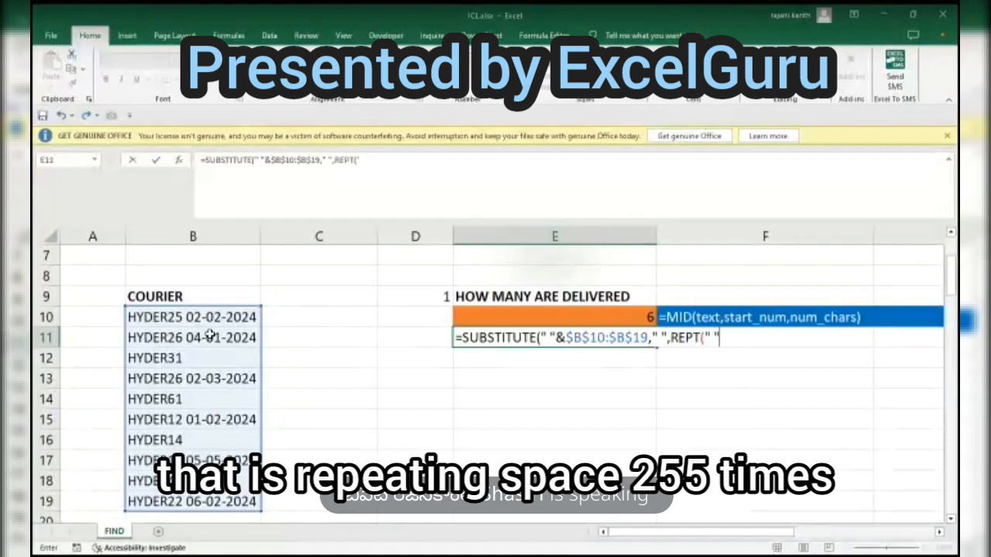
{"action": "type", "text": ",255)"}
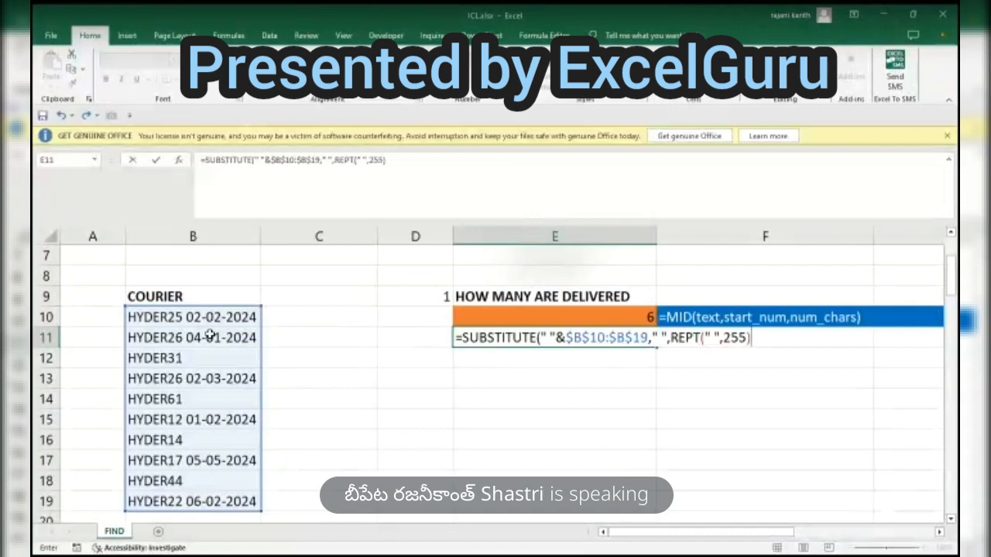
{"action": "type", "text": ")"}
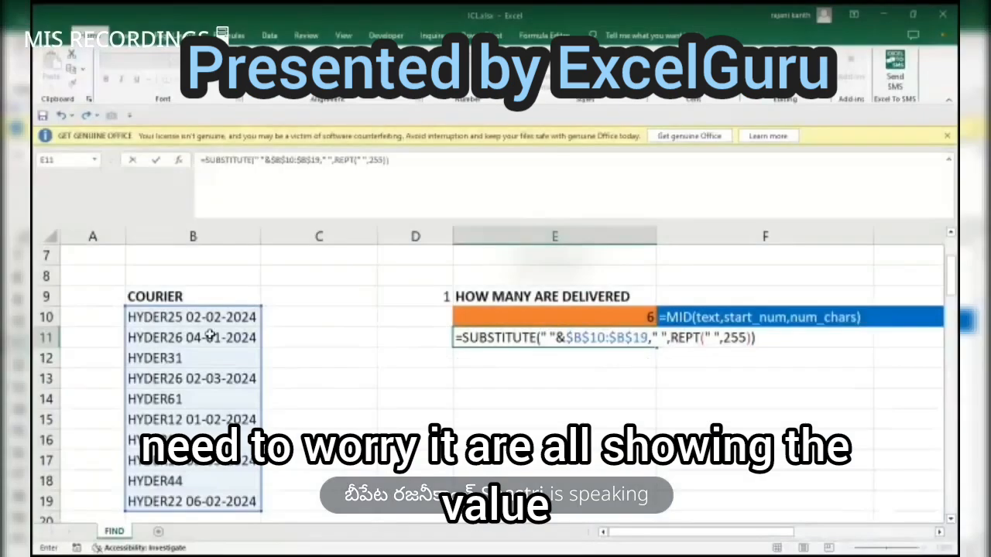
{"action": "key", "text": "F9"}
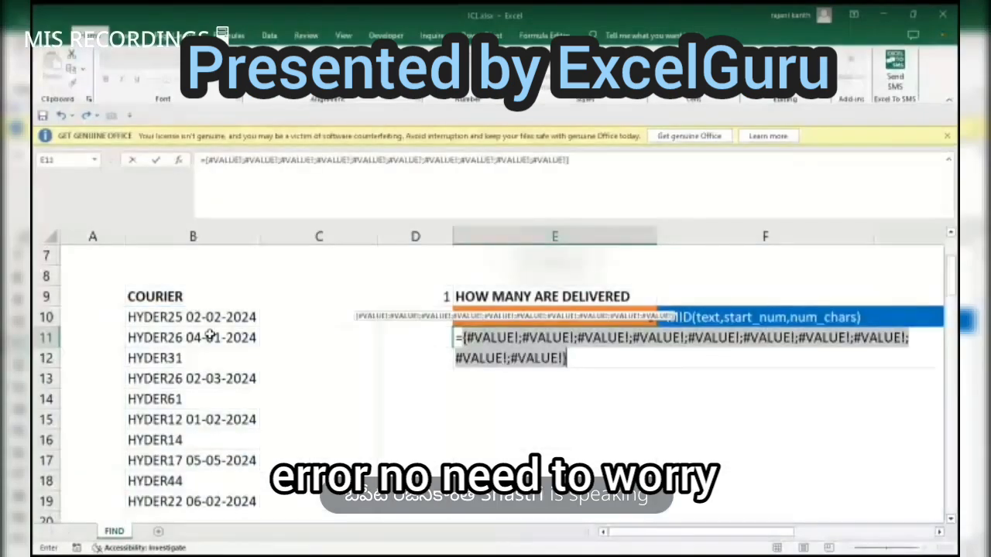
{"action": "key", "text": "ctrl+z"}
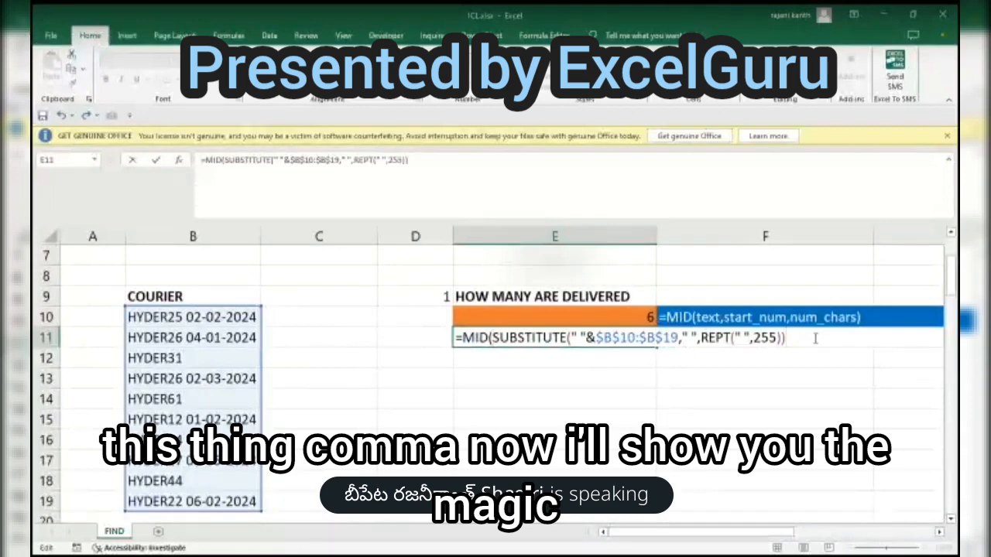
Wrap the E11 formula in MID and give ROW(INDIRECT("1:"&LEN(B10:B19))) as its start position
{"action": "type", "text": ","}
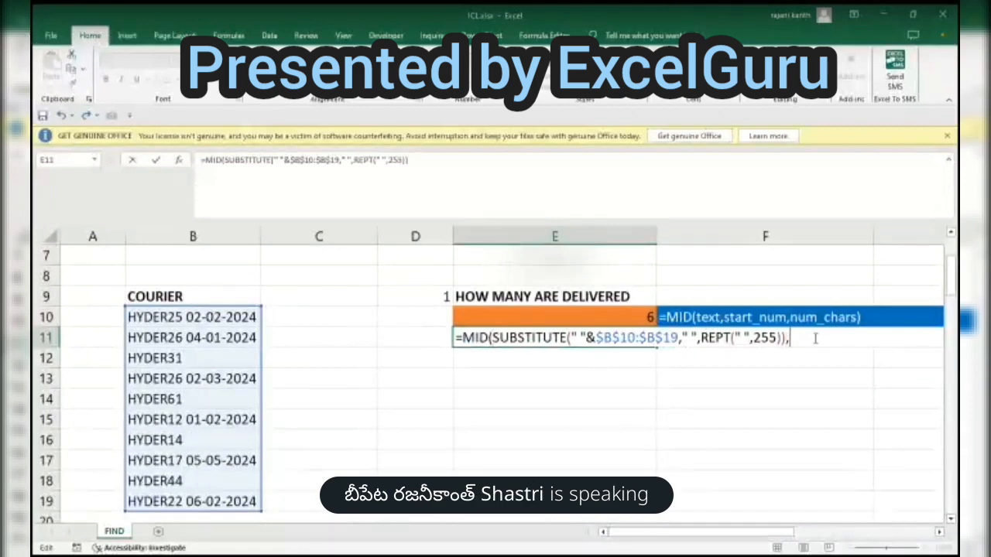
{"action": "type", "text": "r"}
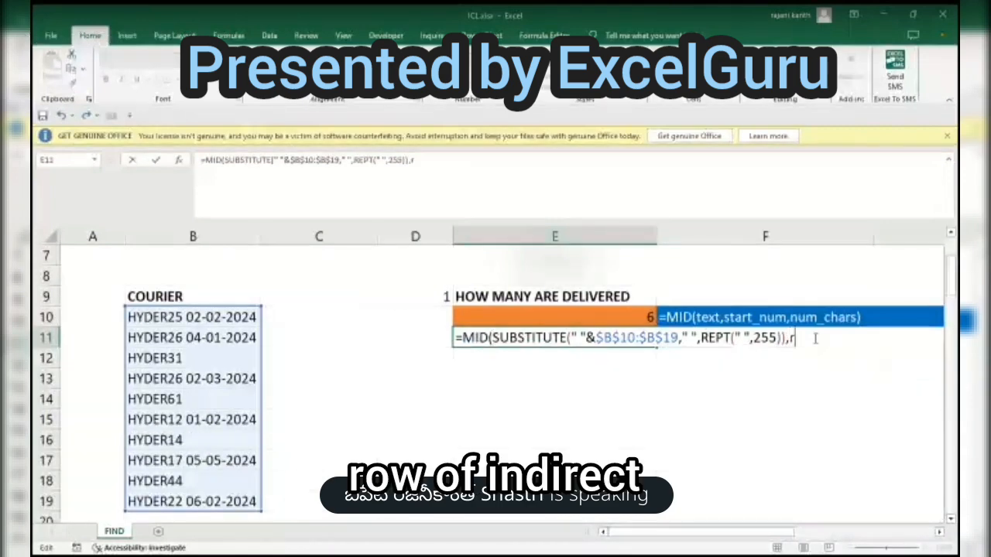
{"action": "type", "text": "OW(INDIRECT("}
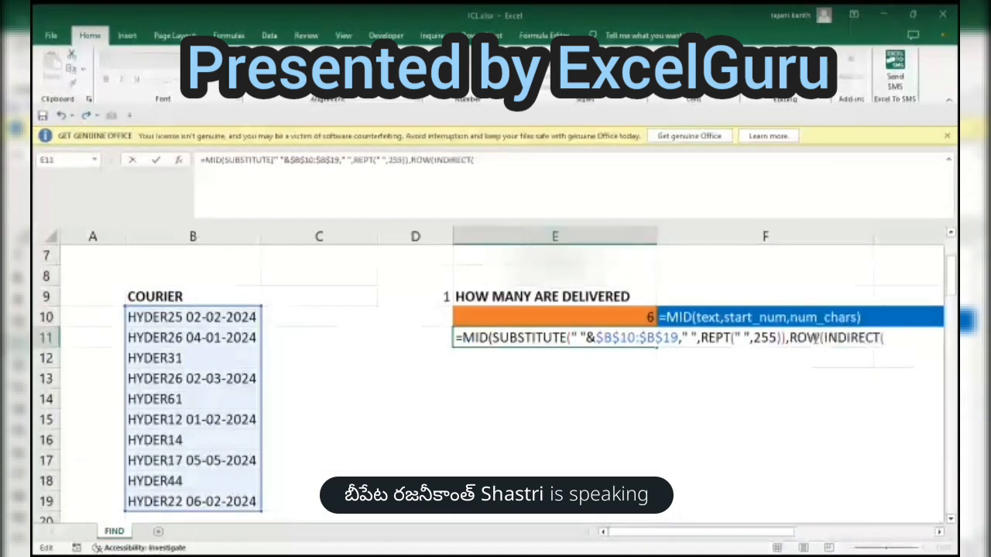
{"action": "type", "text": "\"1:\""}
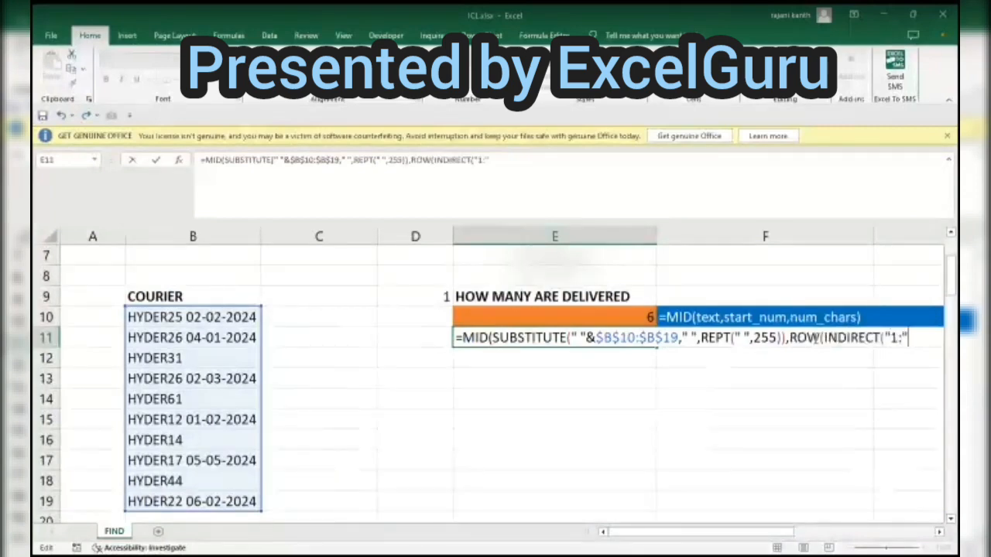
{"action": "type", "text": "&LEN("}
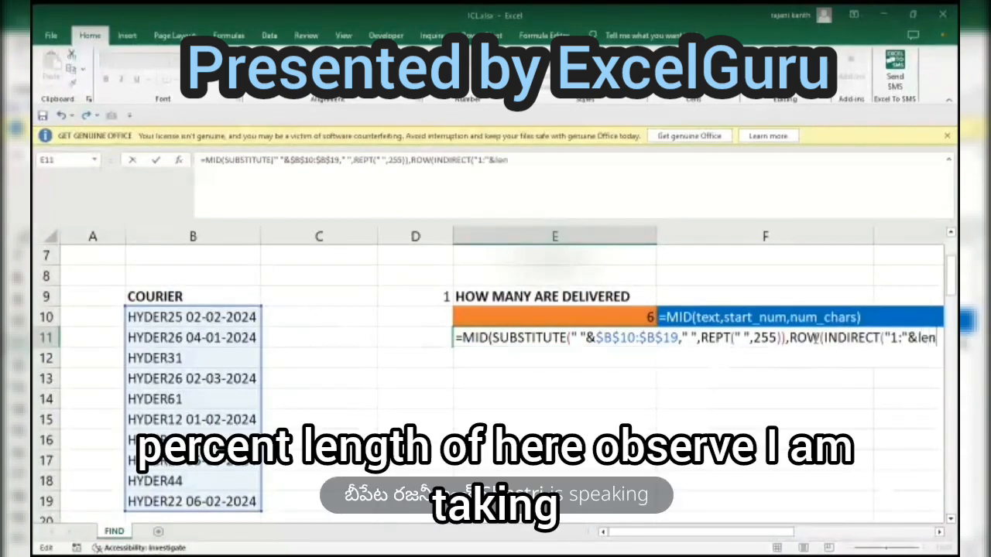
{"action": "key", "text": "Left"}
{"action": "key", "text": "Left"}
{"action": "key", "text": "Left"}
{"action": "key", "text": "Right"}
{"action": "key", "text": "Right"}
{"action": "key", "text": "Right"}
{"action": "key", "text": "F2"}
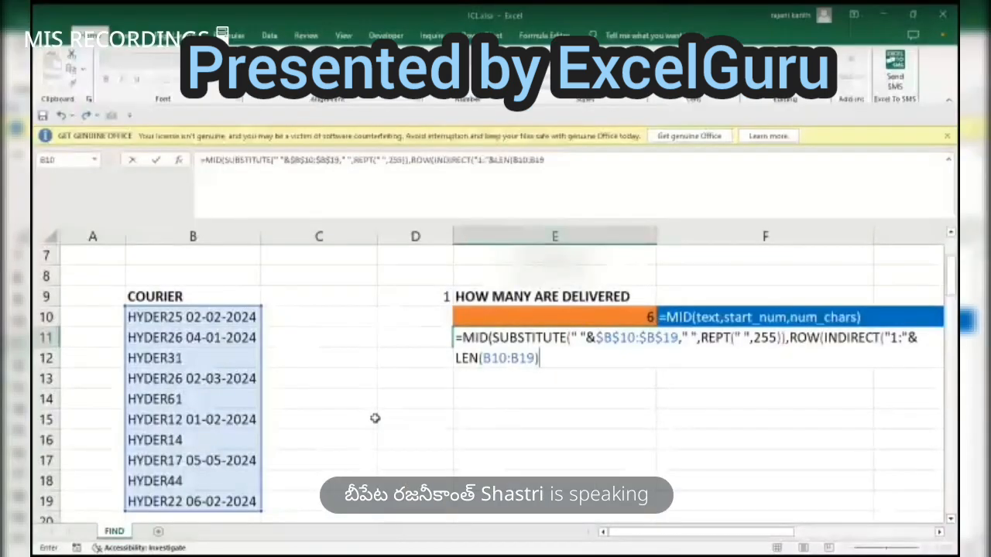
{"action": "type", "text": ")"}
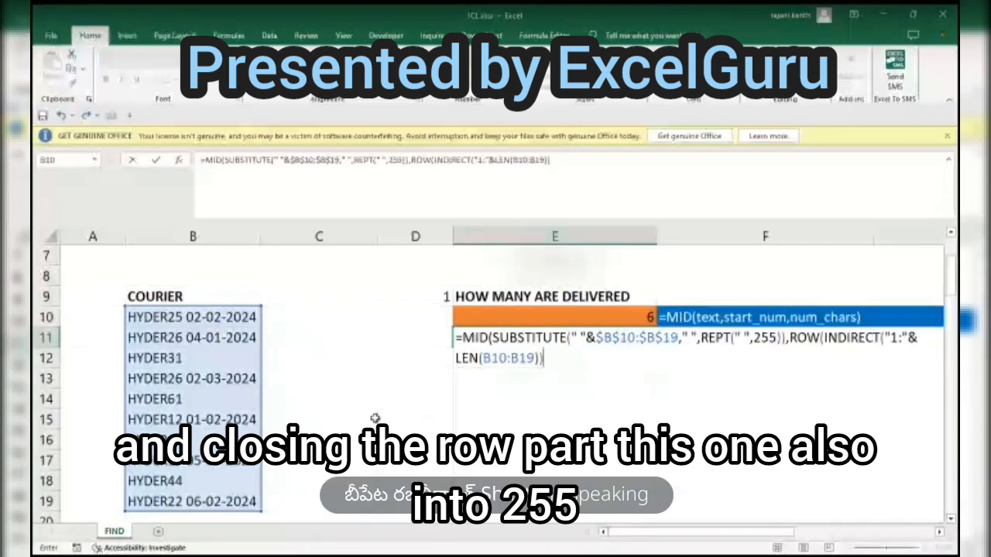
Multiply the MID start position by 255, set its character count to 255, and preview the evaluated formula
{"action": "type", "text": ")*255,"}
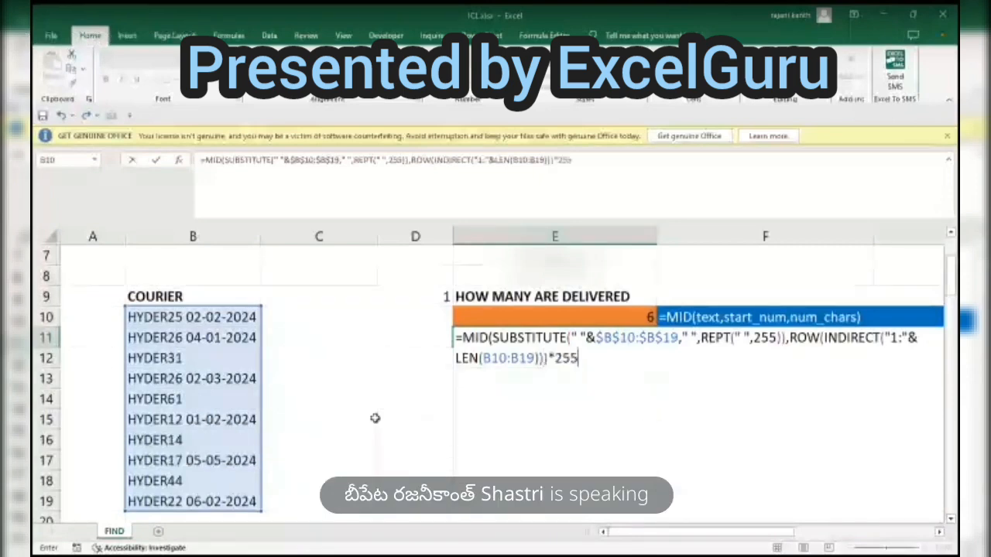
{"action": "type", "text": "255)"}
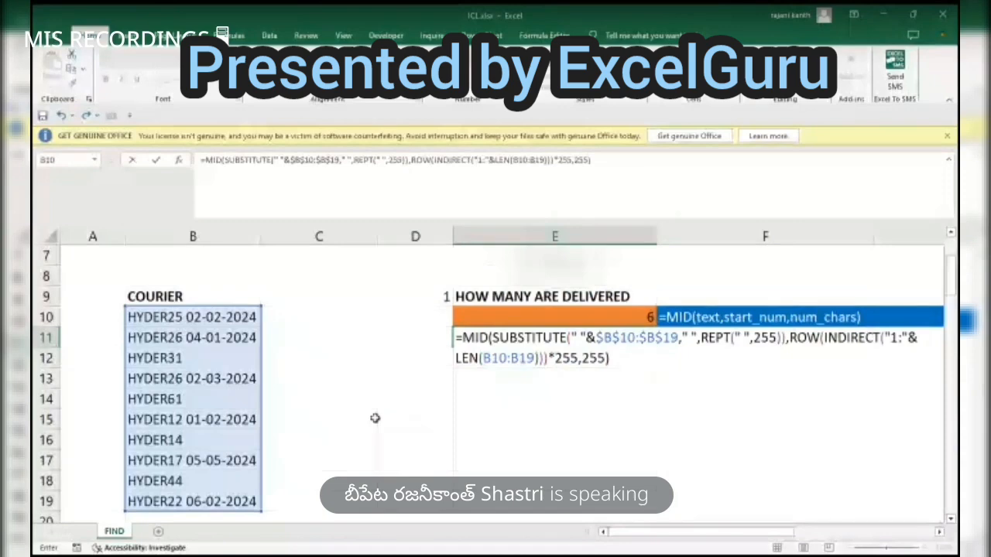
{"action": "key", "text": "F9"}
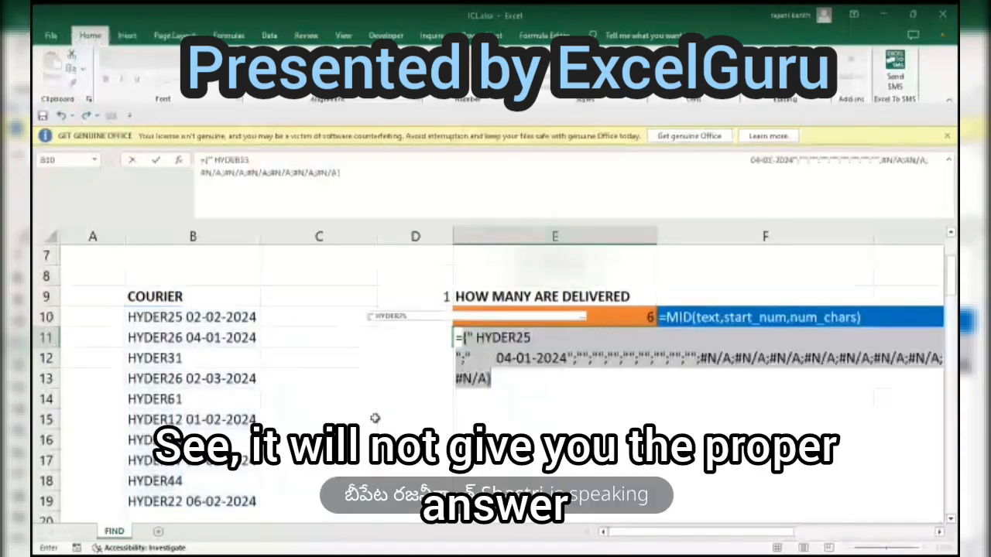
{"action": "key", "text": "ctrl+z"}
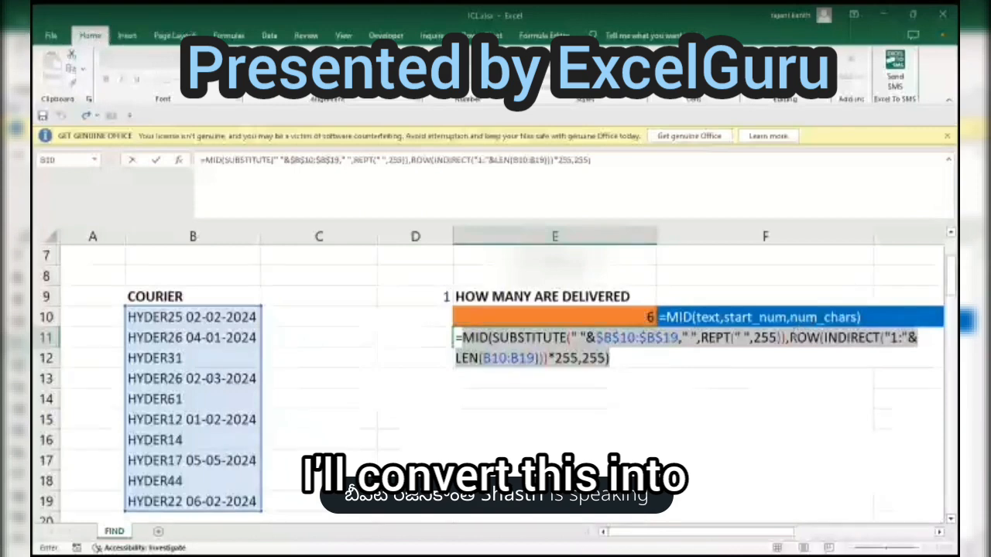
Wrap the ROW(INDIRECT()) part of the E11 formula in TRANSPOSE and preview the evaluated array
{"action": "left_click", "coordinate": [789, 340]}
{"action": "type", "text": "tr"}
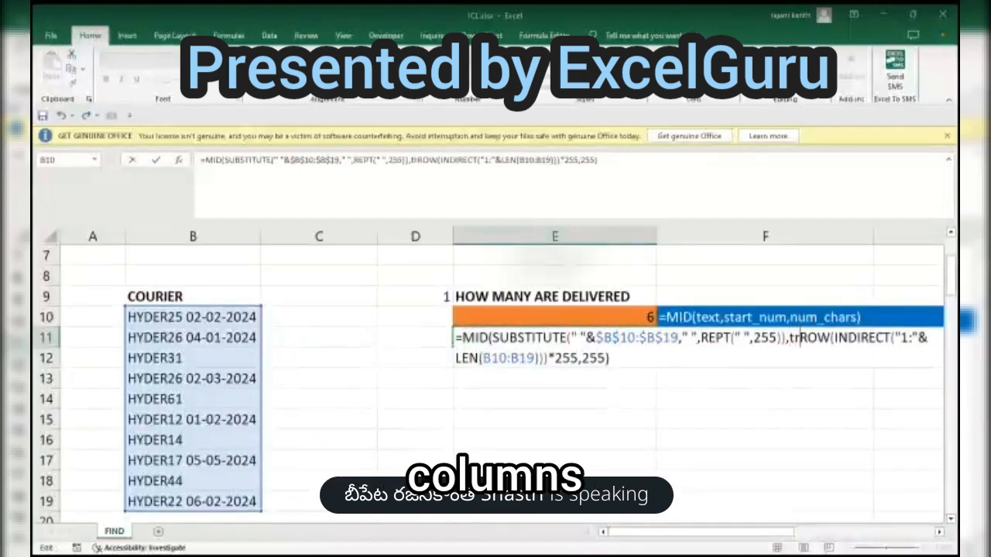
{"action": "key", "text": "Tab"}
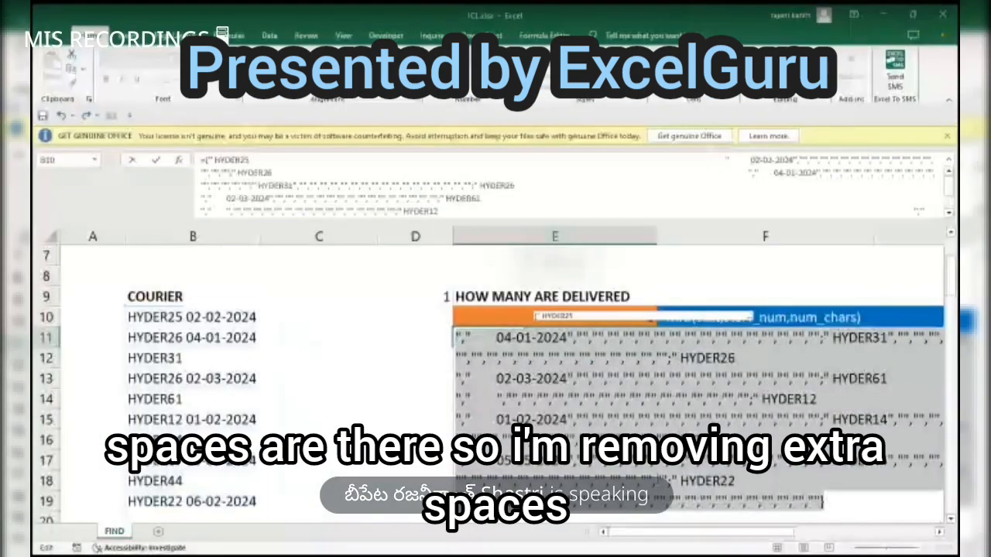
Enclose the whole MID formula in E11 in TRIM to strip the extra spaces, and evaluate it
{"action": "double_click", "coordinate": [462, 335]}
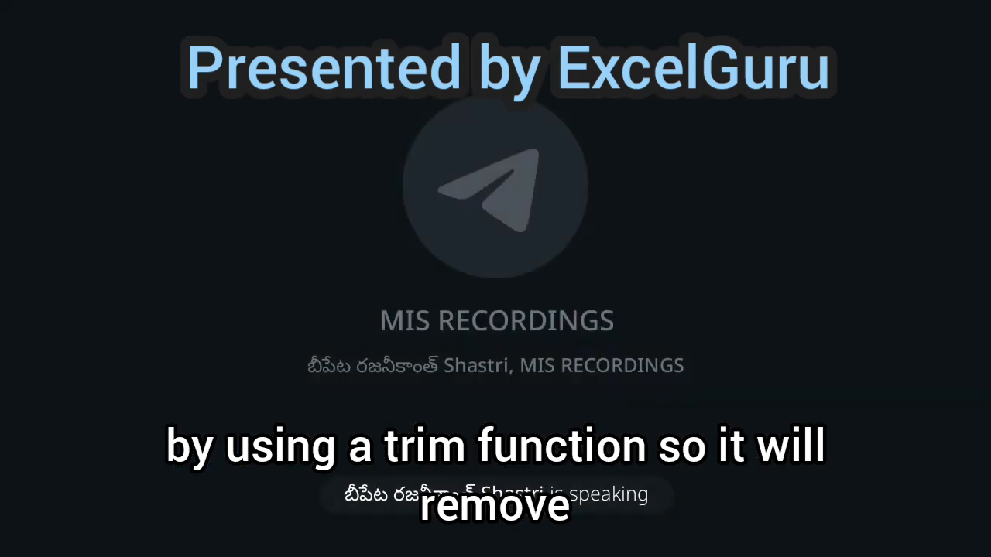
{"action": "type", "text": "trim("}
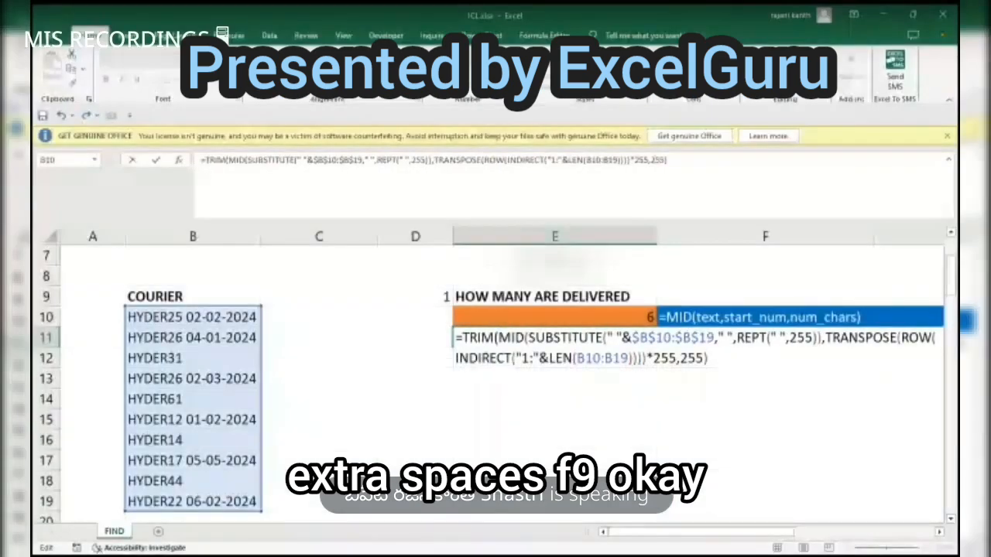
{"action": "type", "text": ")"}
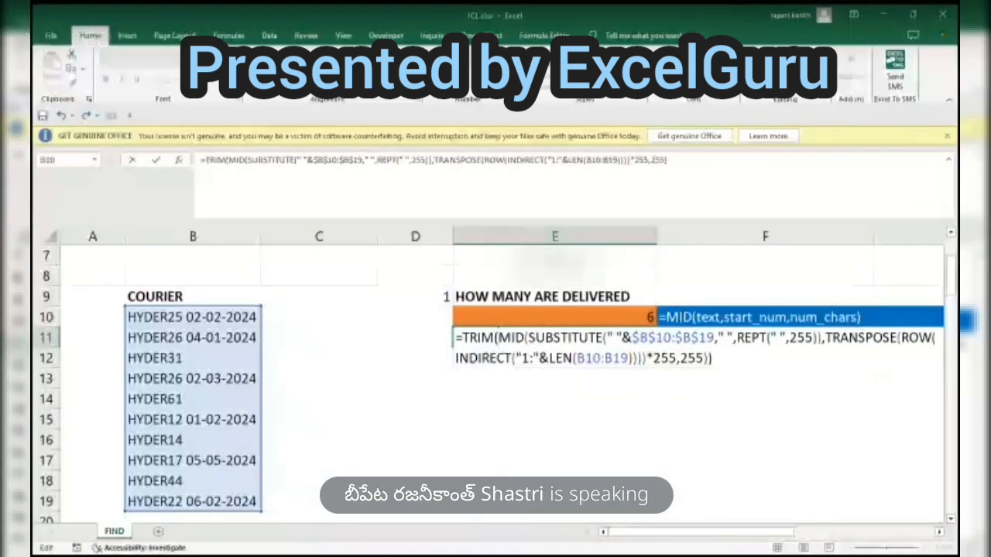
{"action": "key", "text": "F9"}
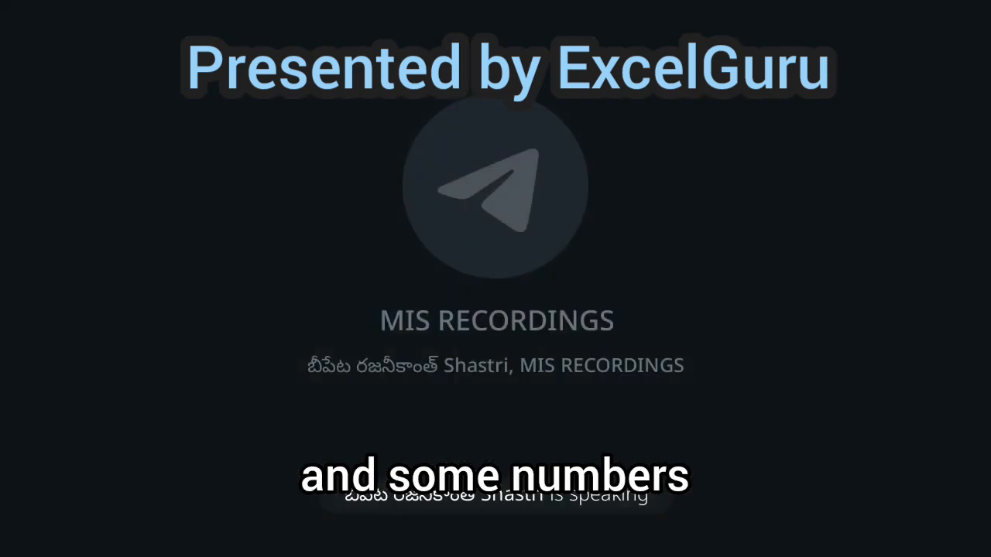
Wrap the TRIM formula in E11 in COUNT with a double negative and enter it as an array formula
{"action": "key", "text": "F9"}
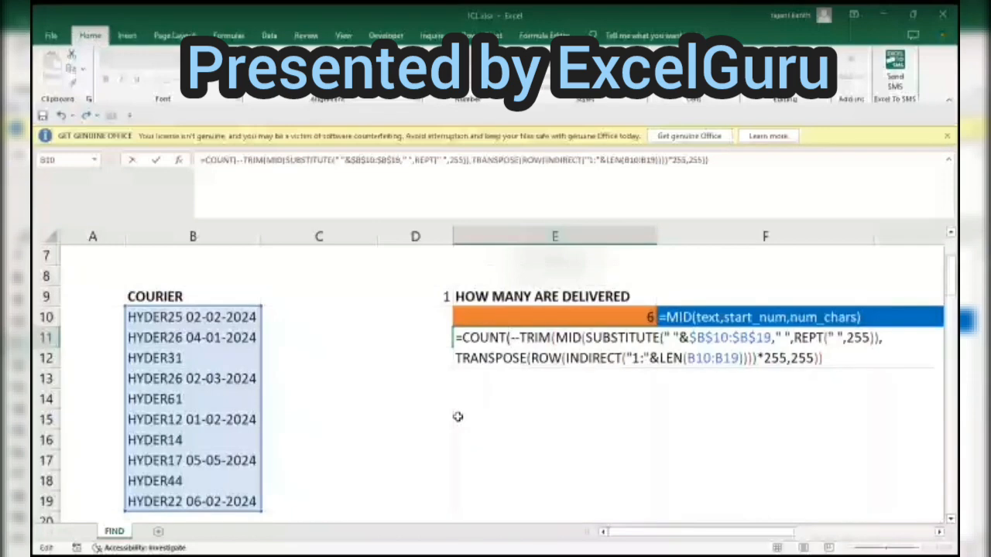
{"action": "type", "text": ")"}
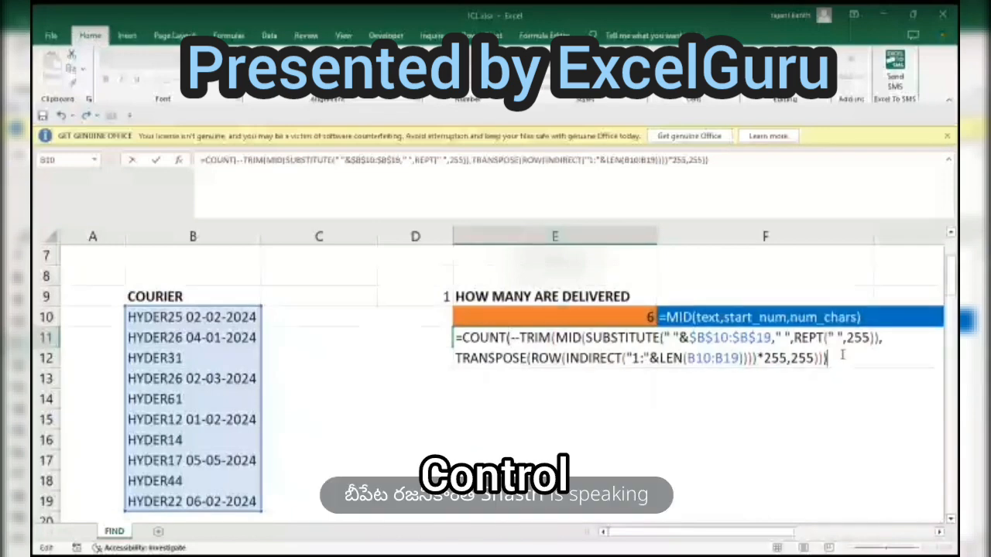
{"action": "key", "text": "Return"}
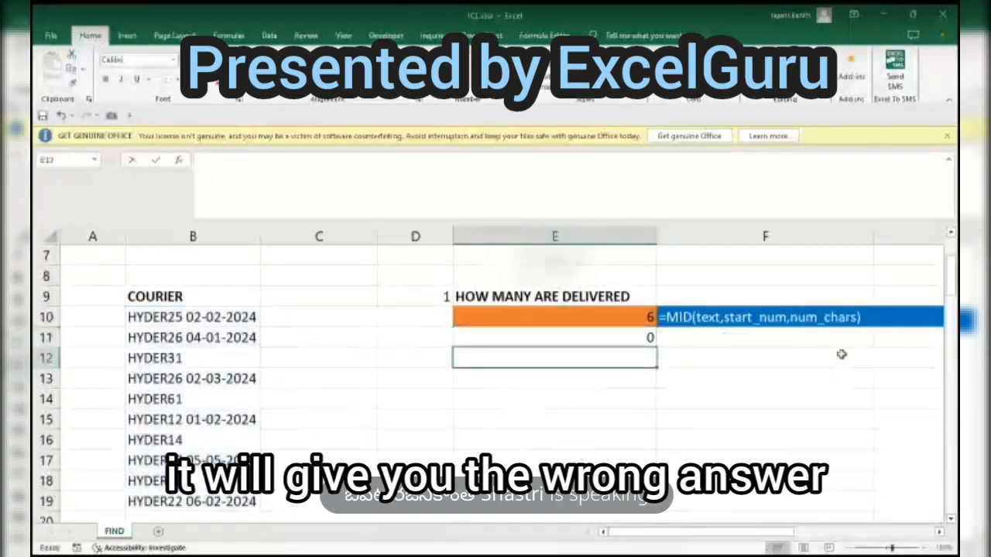
{"action": "key", "text": "Up"}
{"action": "key", "text": "F2"}
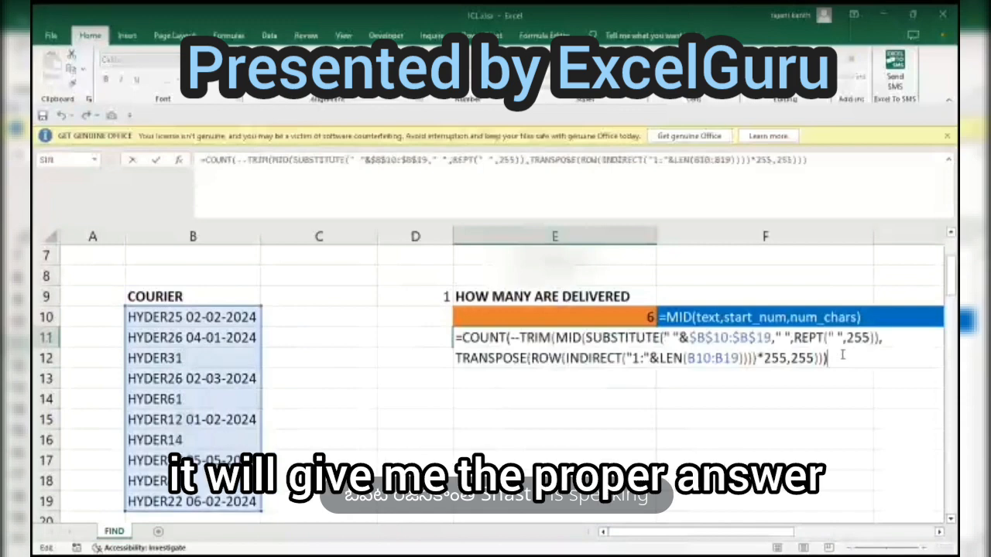
{"action": "key", "text": "ctrl+shift+Return"}
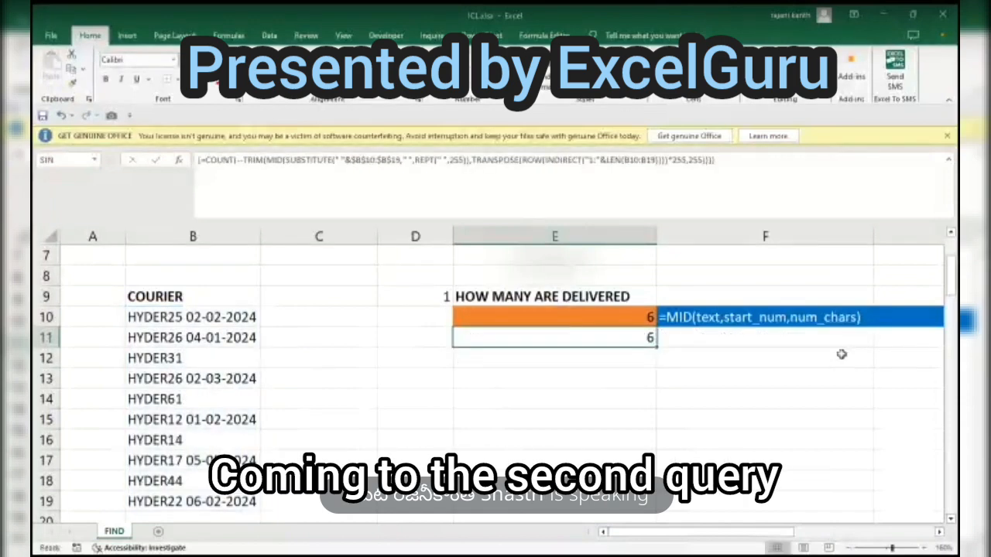
Go to question 2, WHICH COURIER DELIVERED, and clear the existing answer in E23
{"action": "scroll", "coordinate": [841, 354], "scroll_direction": "down", "scroll_amount": 4}
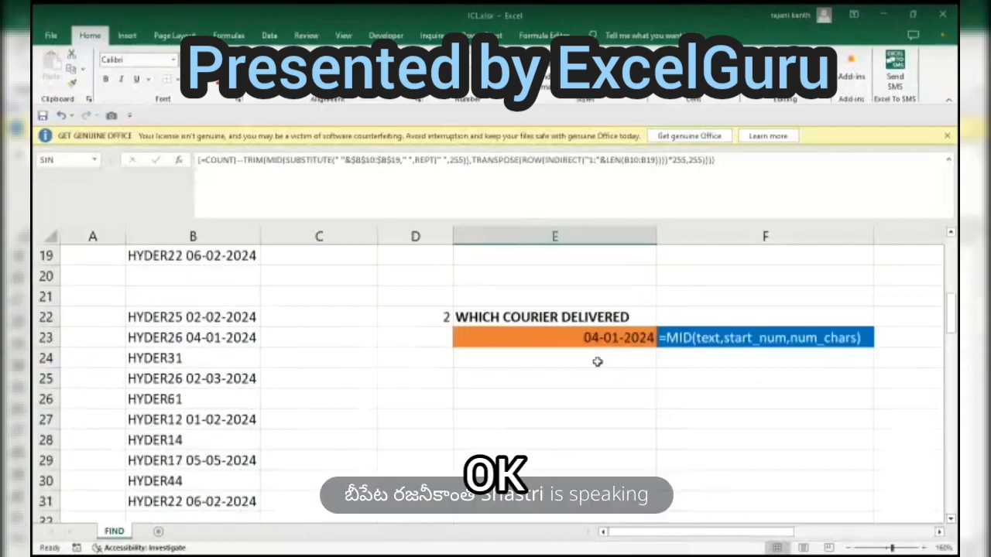
{"action": "left_click_drag", "start_coordinate": [597, 362], "coordinate": [598, 338]}
{"action": "key", "text": "Delete"}
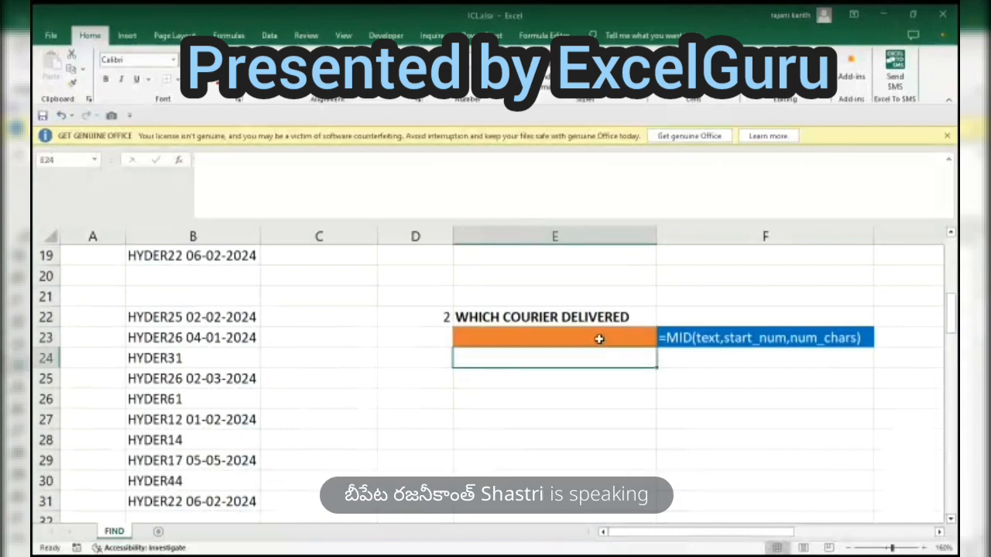
Start a MID formula in E24 with the courier entries B22:B31 as its text argument
{"action": "type", "text": "="}
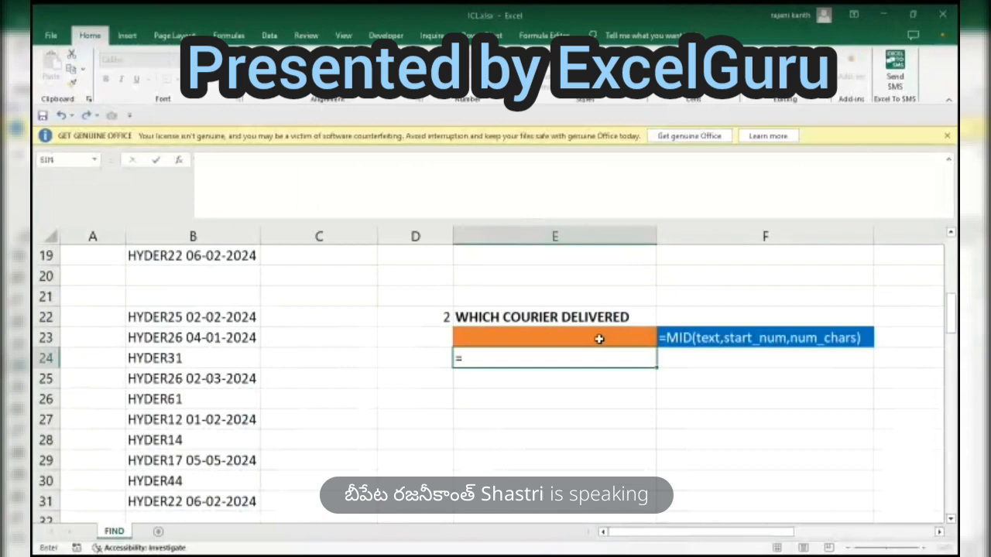
{"action": "type", "text": "mid"}
{"action": "key", "text": "Tab"}
{"action": "key", "text": "Left"}
{"action": "key", "text": "Left"}
{"action": "key", "text": "Left"}
{"action": "key", "text": "Up"}
{"action": "key", "text": "Up"}
{"action": "key", "text": "ctrl+shift+Down"}
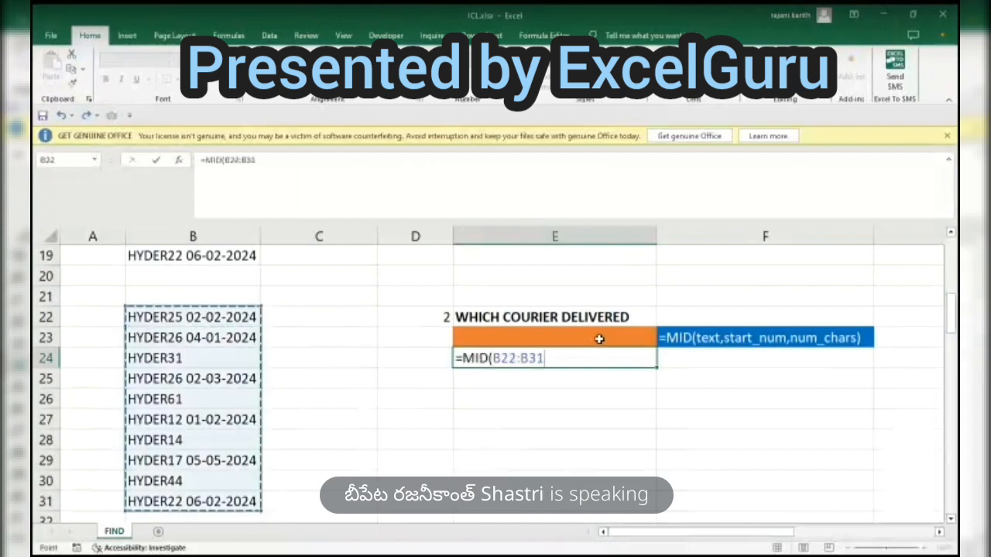
Add SEARCH(" ",$B$22:$B$31)+1 as the start position in the E24 MID formula, with the range absolute
{"action": "type", "text": ",se"}
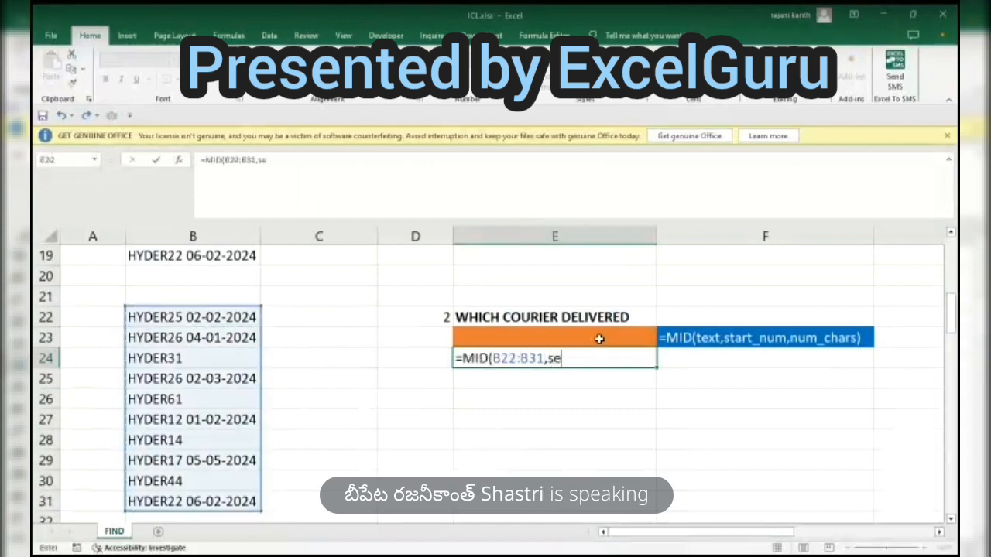
{"action": "type", "text": "arch"}
{"action": "key", "text": "Tab"}
{"action": "type", "text": "\" \","}
{"action": "key", "text": "Left"}
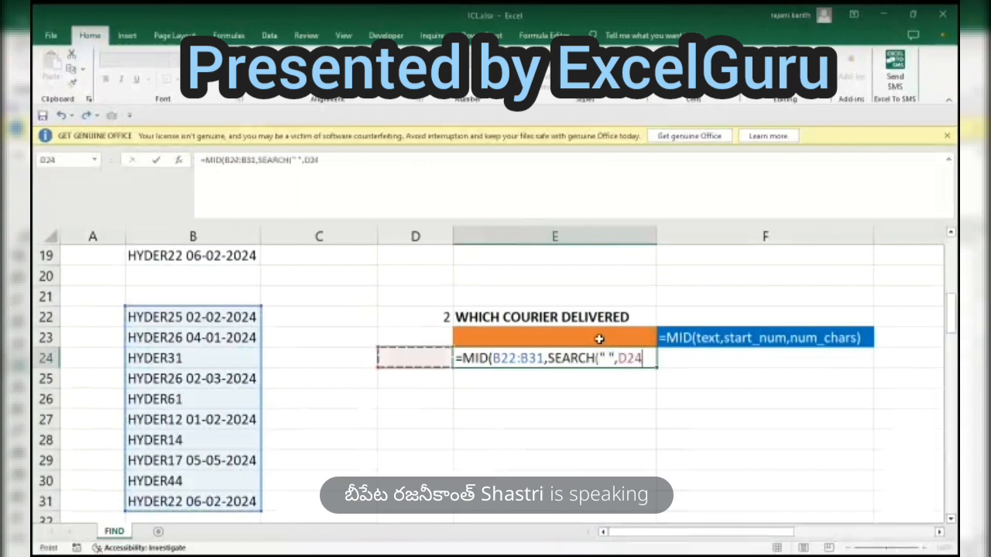
{"action": "key", "text": "Left"}
{"action": "key", "text": "Left"}
{"action": "key", "text": "Up"}
{"action": "key", "text": "Up"}
{"action": "key", "text": "ctrl+shift+Down"}
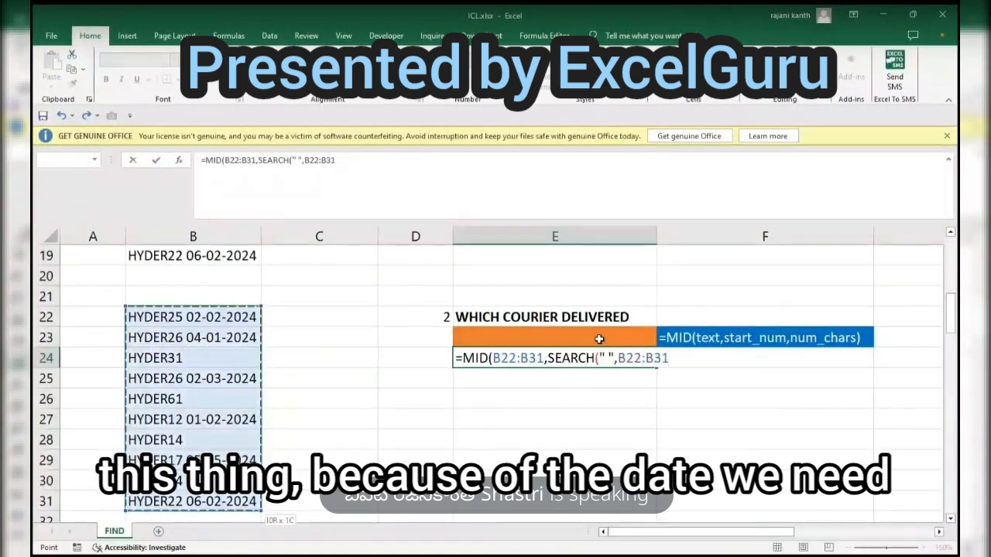
{"action": "key", "text": "F4"}
{"action": "type", "text": ")+1"}
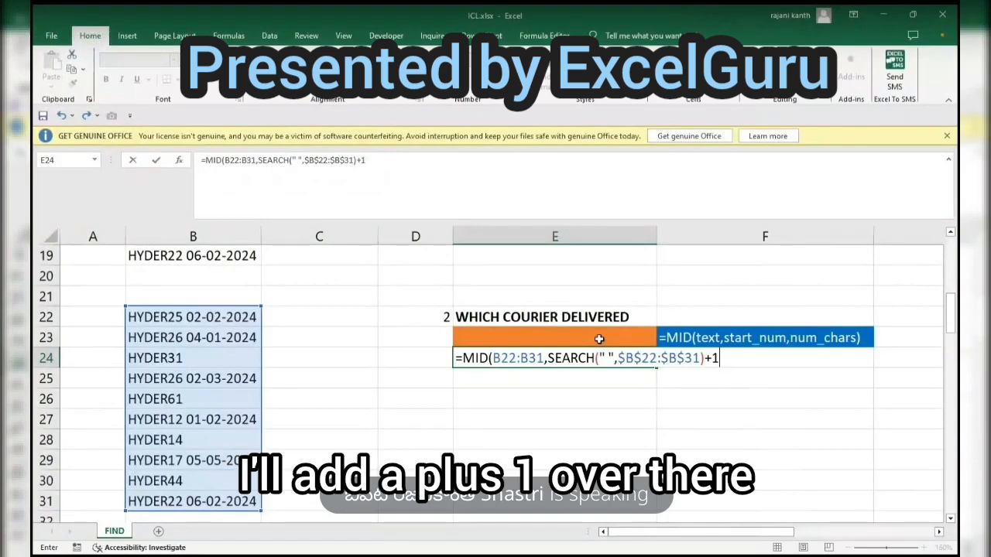
Complete the E24 MID formula with 255 characters, preview its evaluated array, and restore the formula text
{"action": "type", "text": ","}
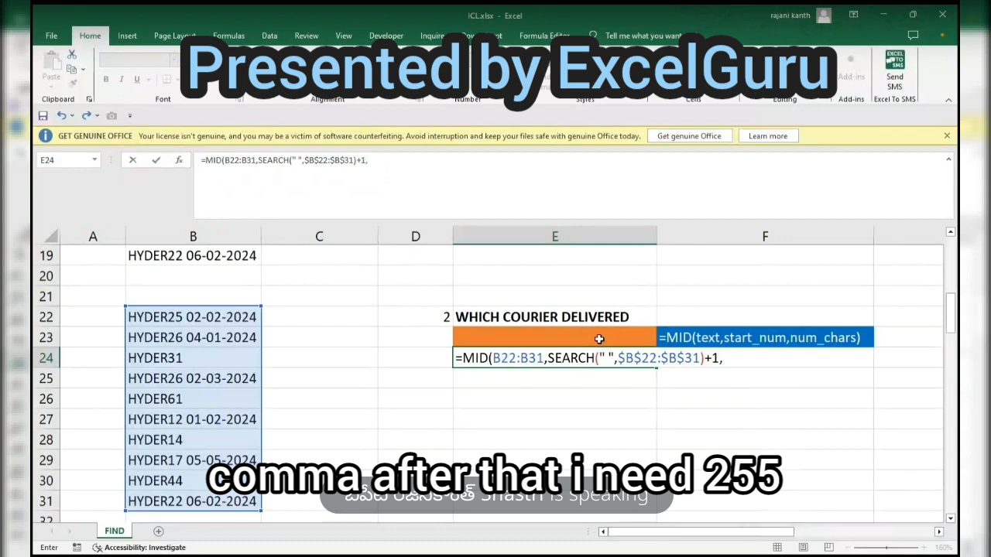
{"action": "type", "text": "255)"}
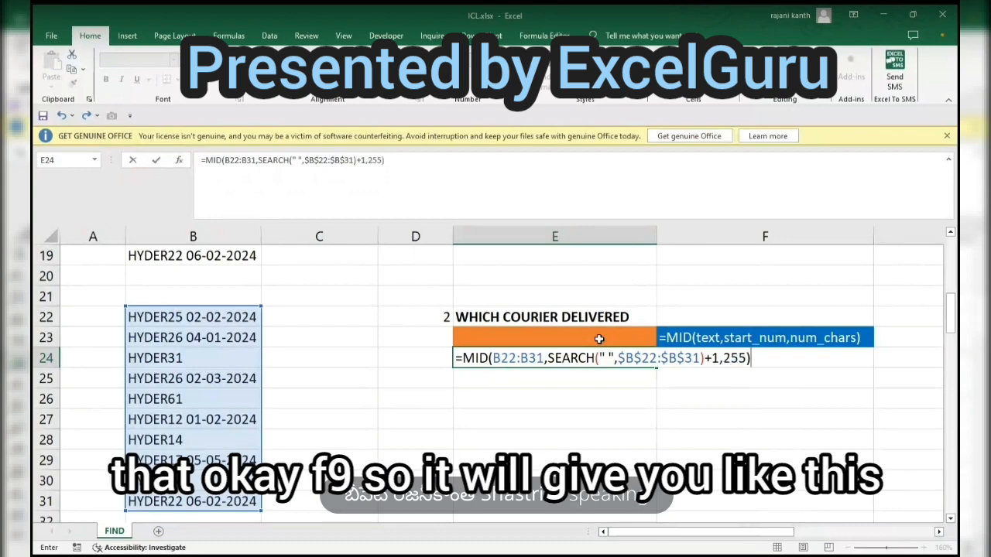
{"action": "key", "text": "F9"}
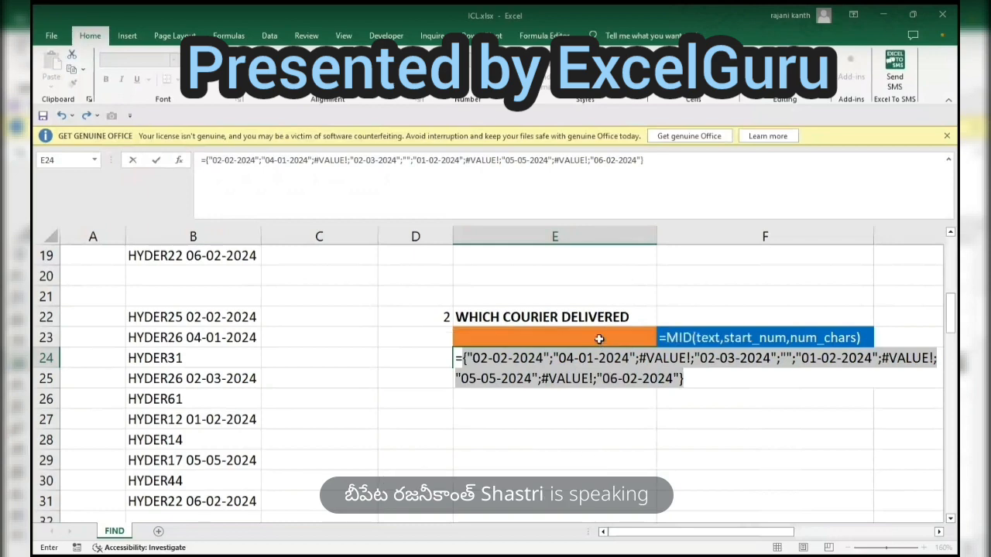
{"action": "key", "text": "ctrl+z"}
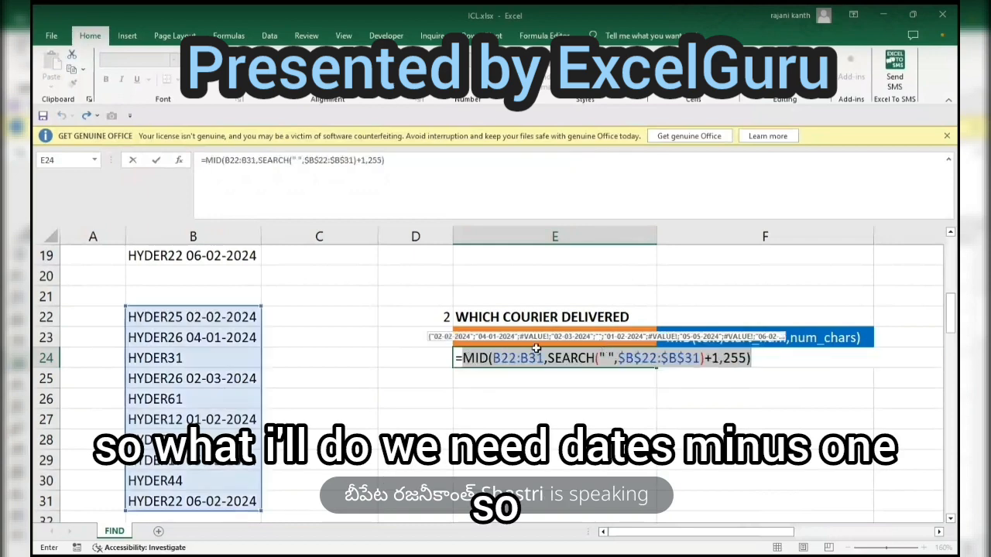
Put a double negative before MID in E24, preview the evaluated array, and restore the formula text
{"action": "left_click", "coordinate": [463, 360]}
{"action": "type", "text": "--"}
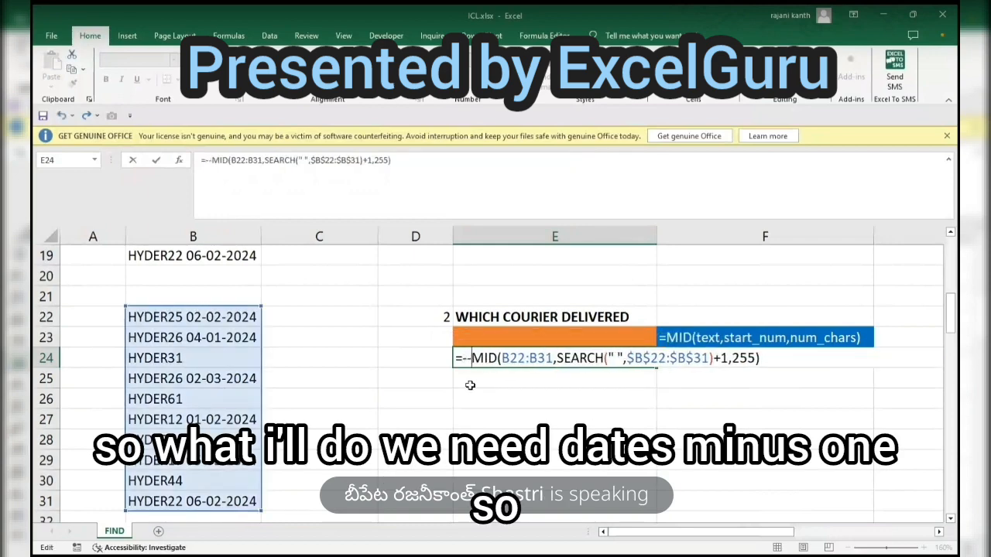
{"action": "key", "text": "F9"}
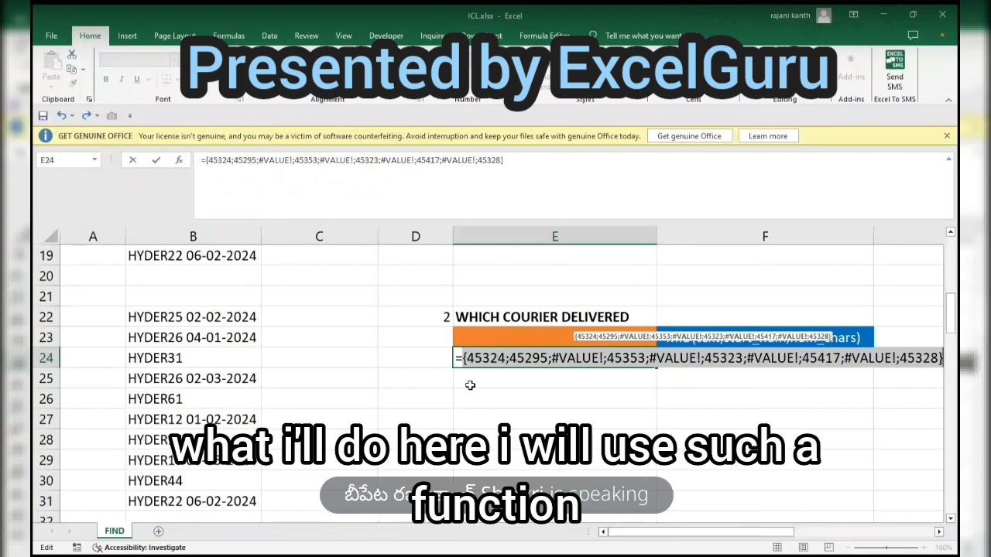
{"action": "key", "text": "ctrl+z"}
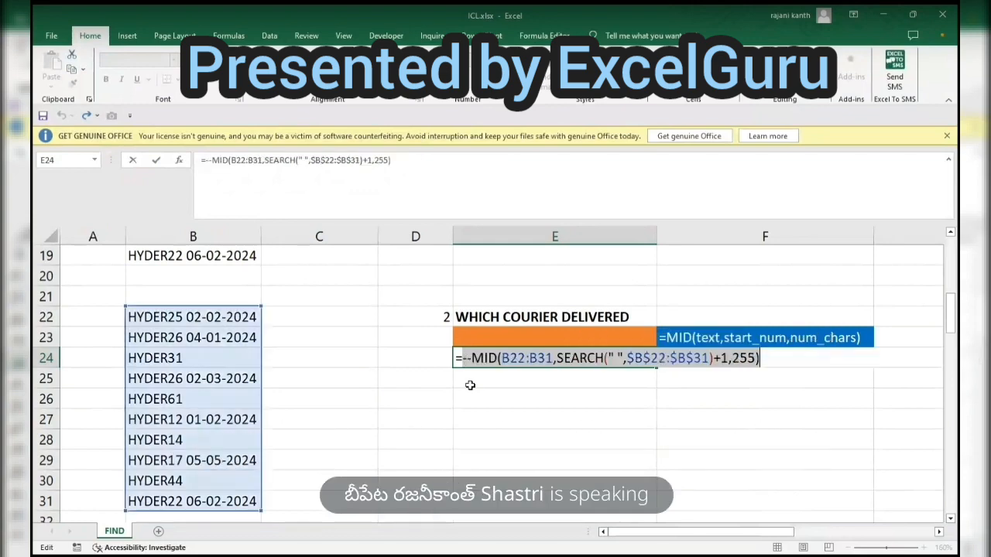
Wrap the E24 formula in AGGREGATE with function 14, option 6 and k of 1, and enter it
{"action": "left_click", "coordinate": [463, 358]}
{"action": "type", "text": "aggre"}
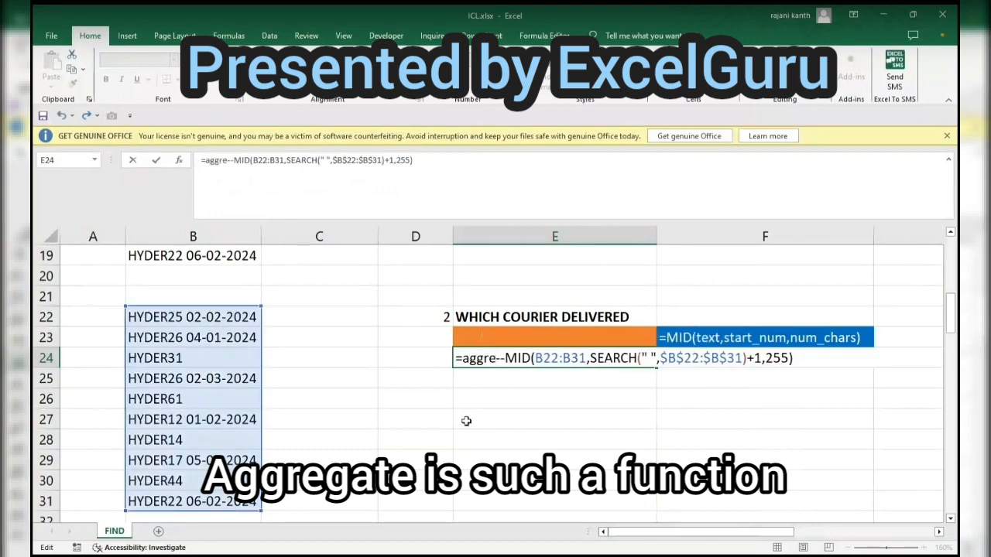
{"action": "key", "text": "Tab"}
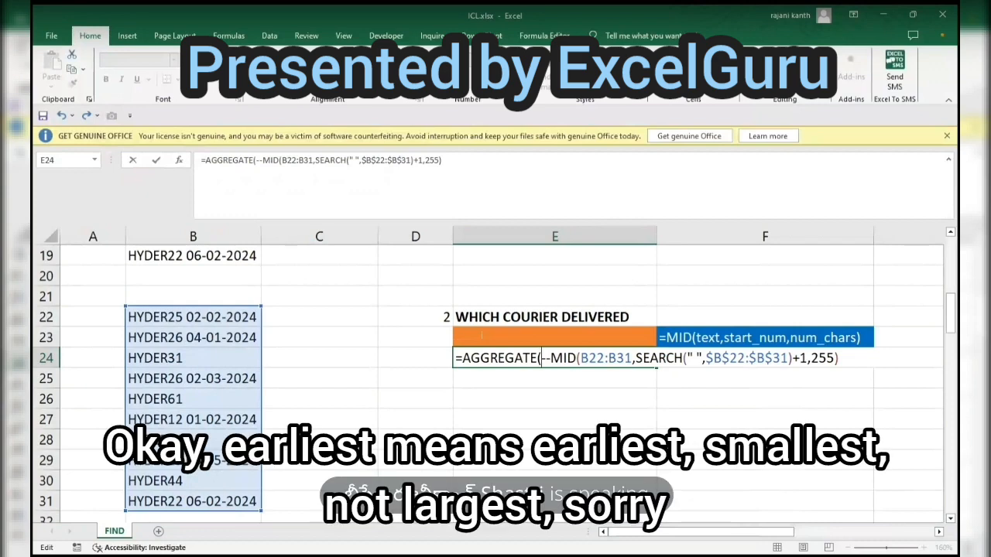
{"action": "type", "text": "14"}
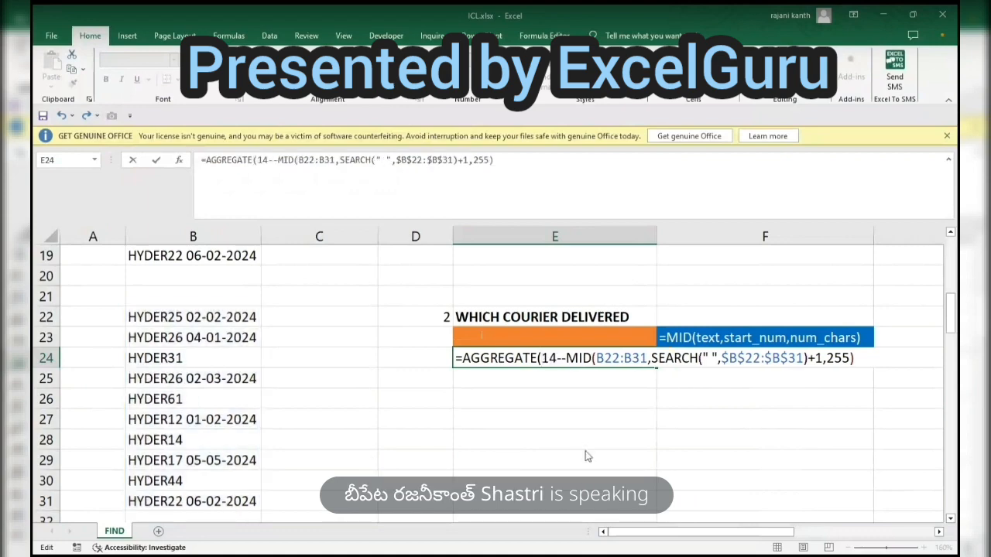
{"action": "type", "text": ","}
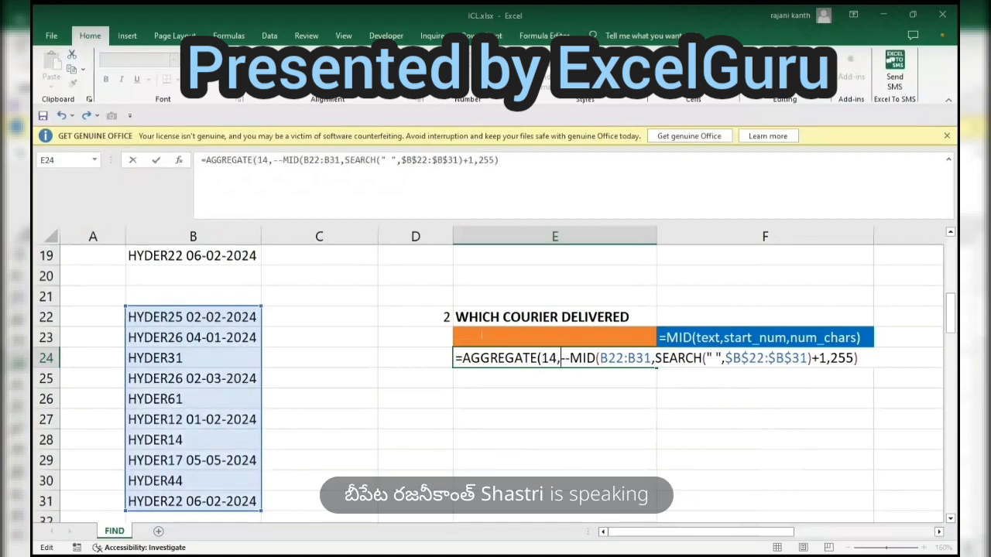
{"action": "type", "text": "6,"}
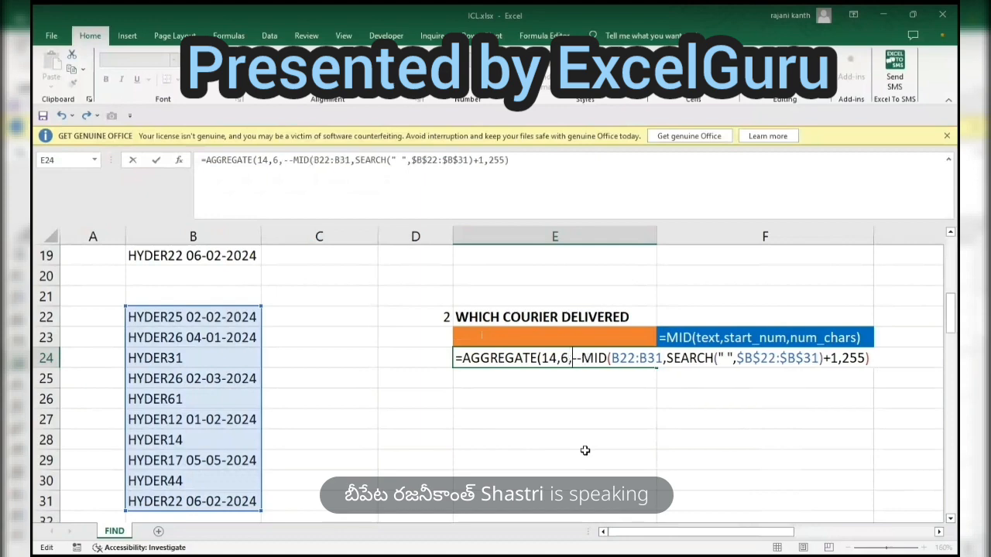
{"action": "left_click", "coordinate": [883, 357]}
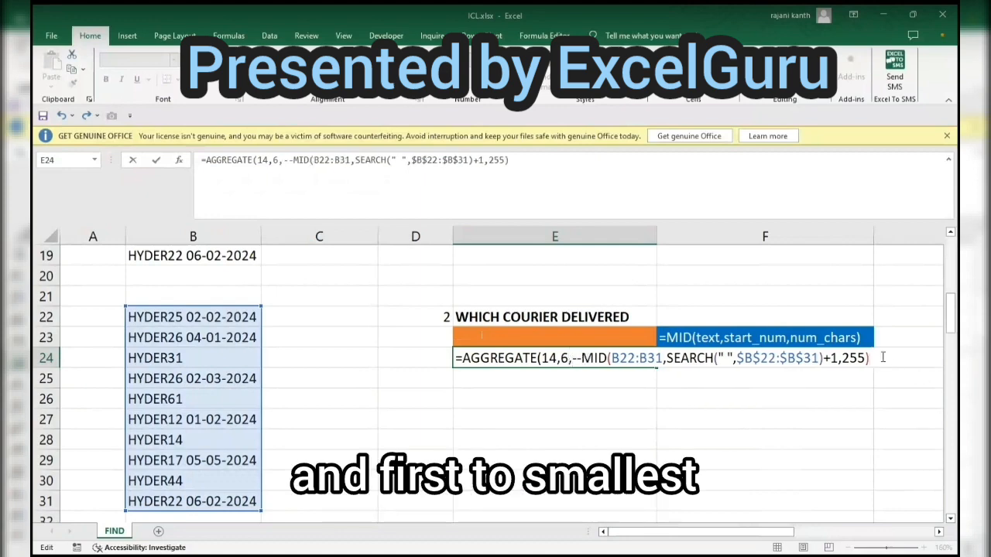
{"action": "type", "text": ",1"}
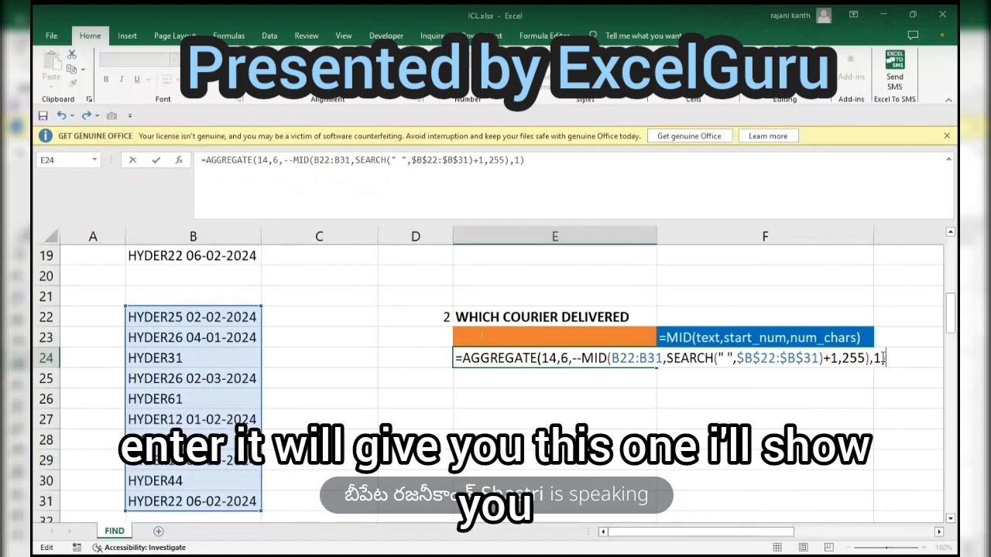
{"action": "key", "text": "Return"}
{"action": "key", "text": "Up"}
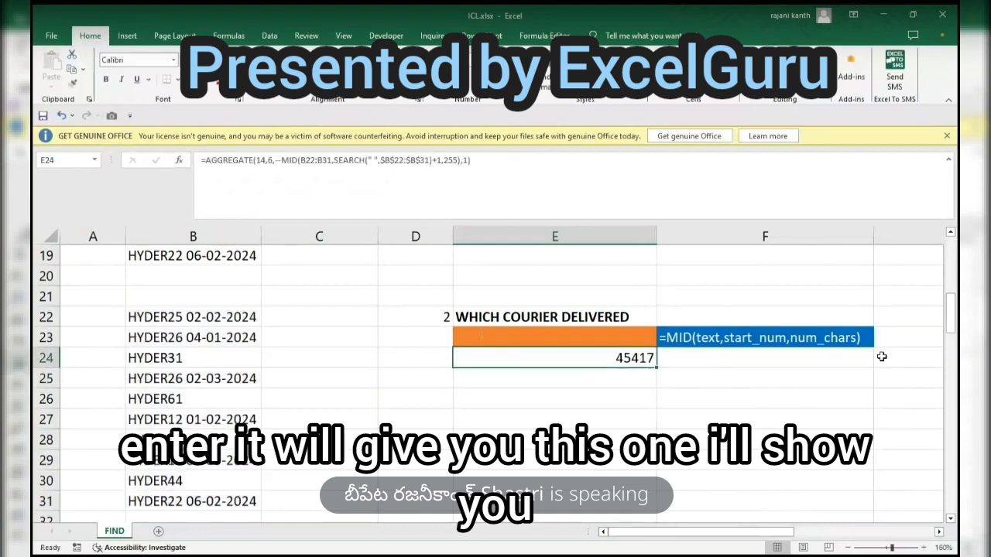
Format the result in E24 as Short Date
{"action": "left_click", "coordinate": [219, 322]}
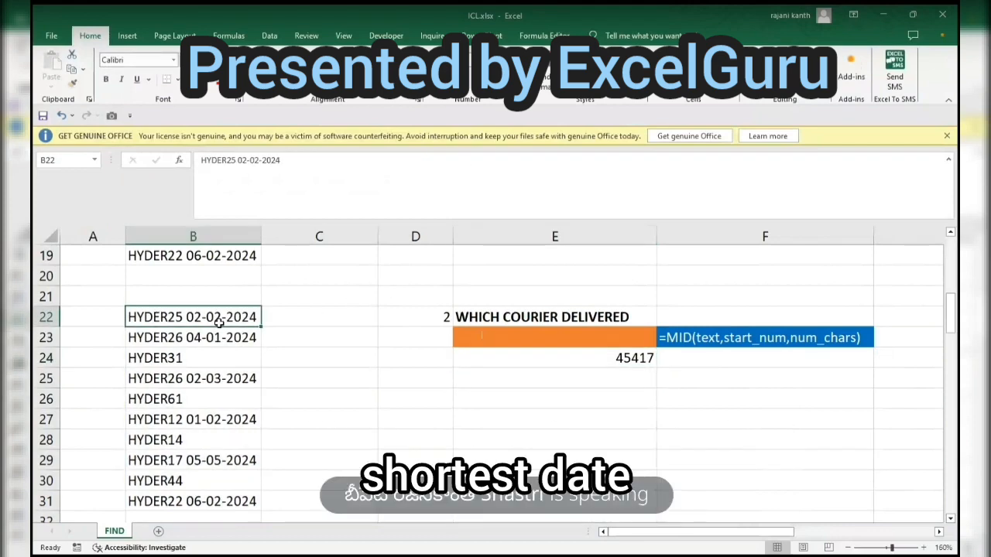
{"action": "left_click", "coordinate": [605, 356]}
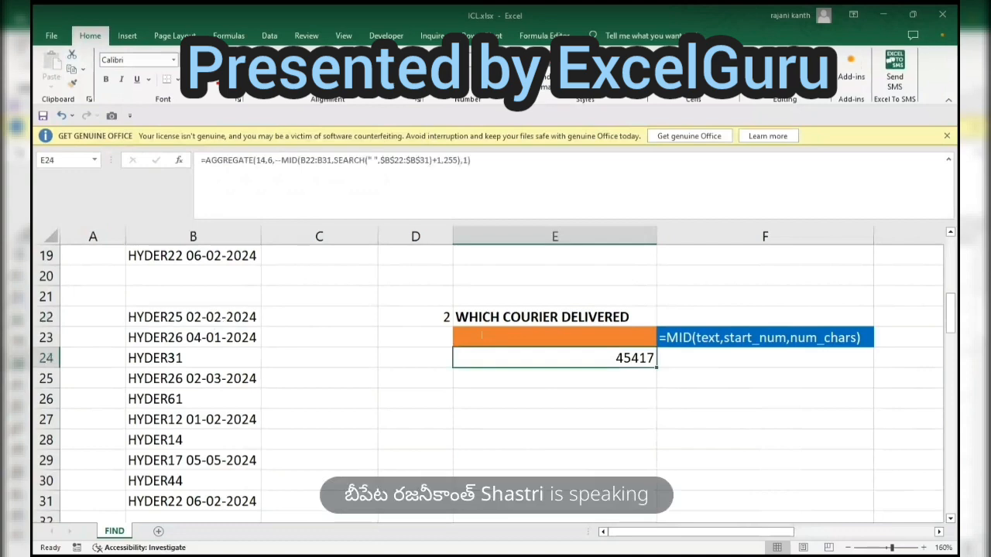
{"action": "left_click", "coordinate": [541, 60]}
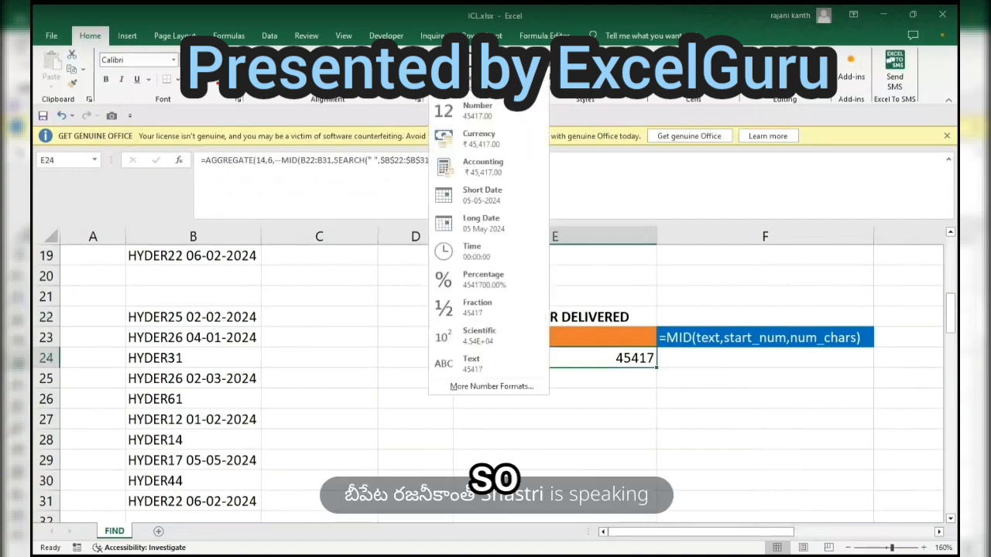
{"action": "left_click", "coordinate": [492, 195]}
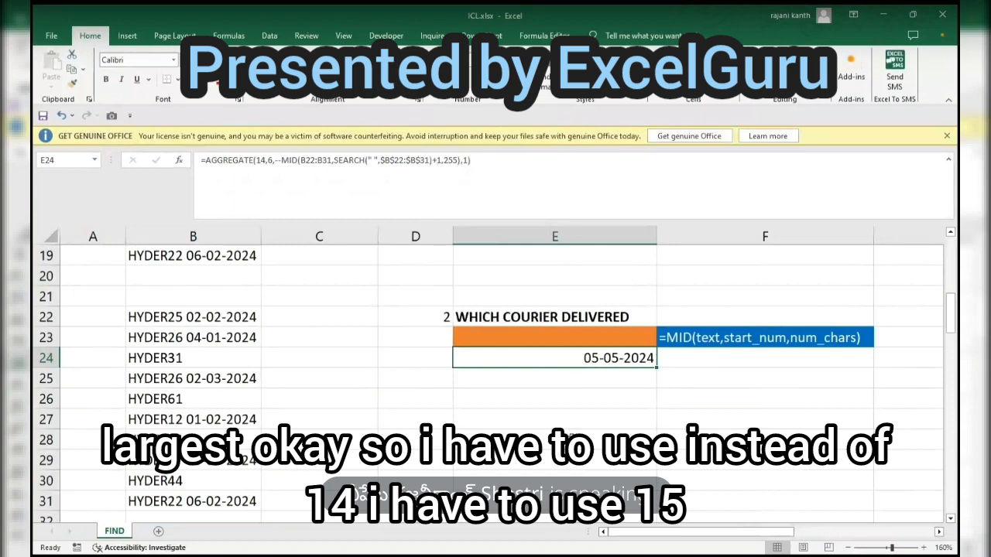
Change the AGGREGATE function number in E24 to 15 so it returns the smallest date
{"action": "double_click", "coordinate": [557, 358]}
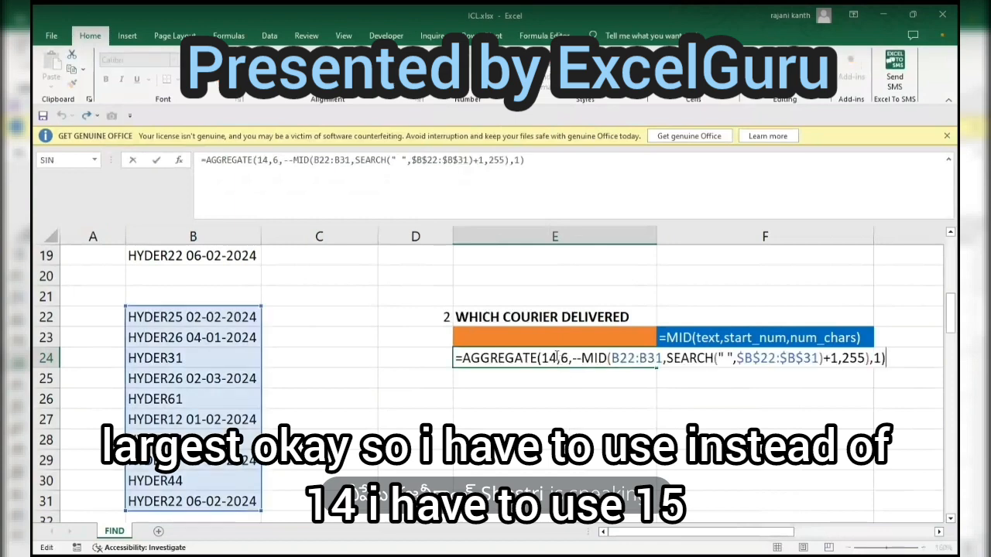
{"action": "key", "text": "BackSpace"}
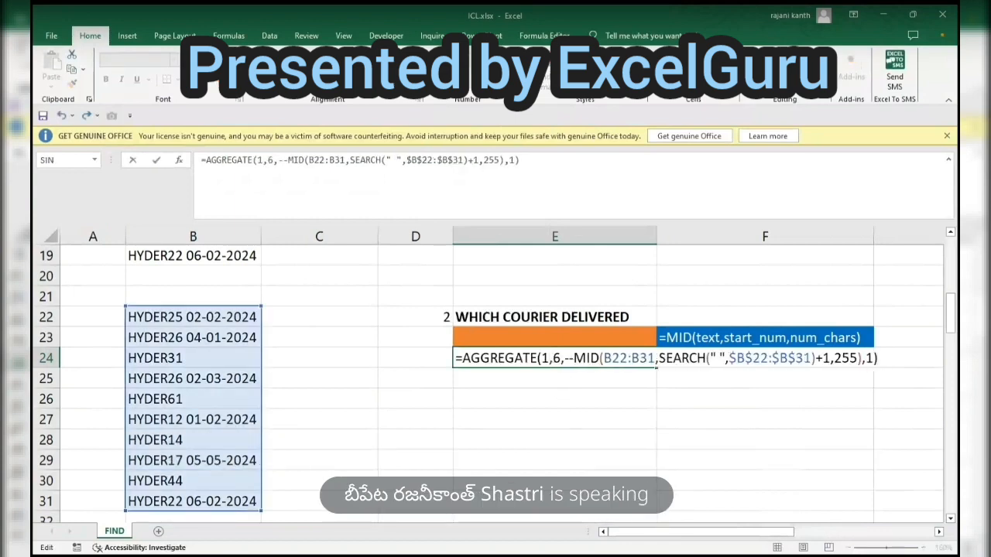
{"action": "type", "text": "5"}
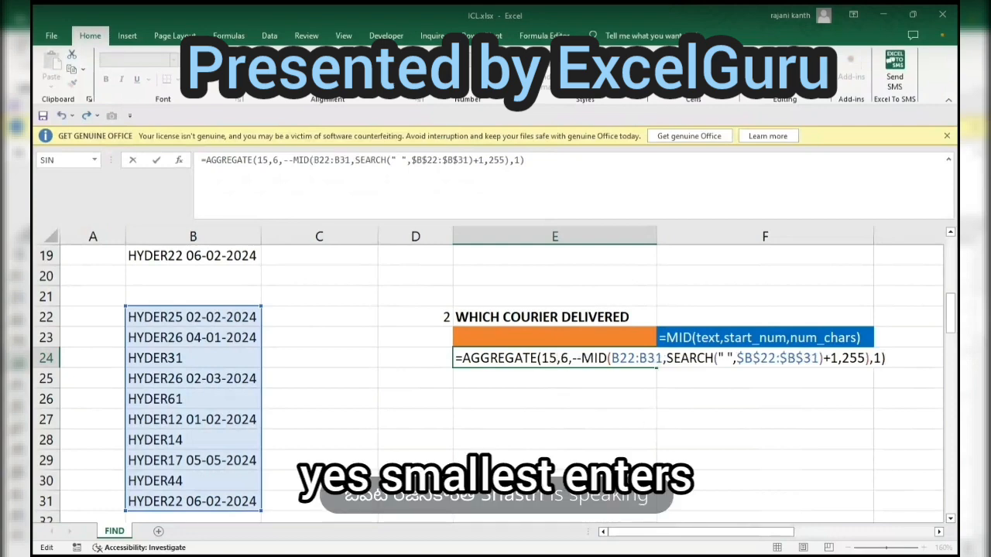
{"action": "key", "text": "Return"}
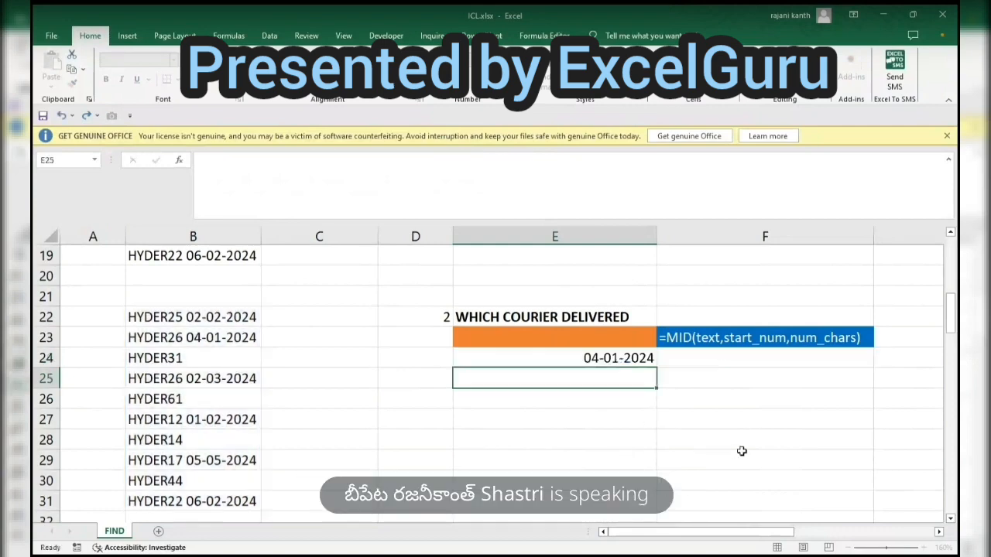
{"action": "key", "text": "Up"}
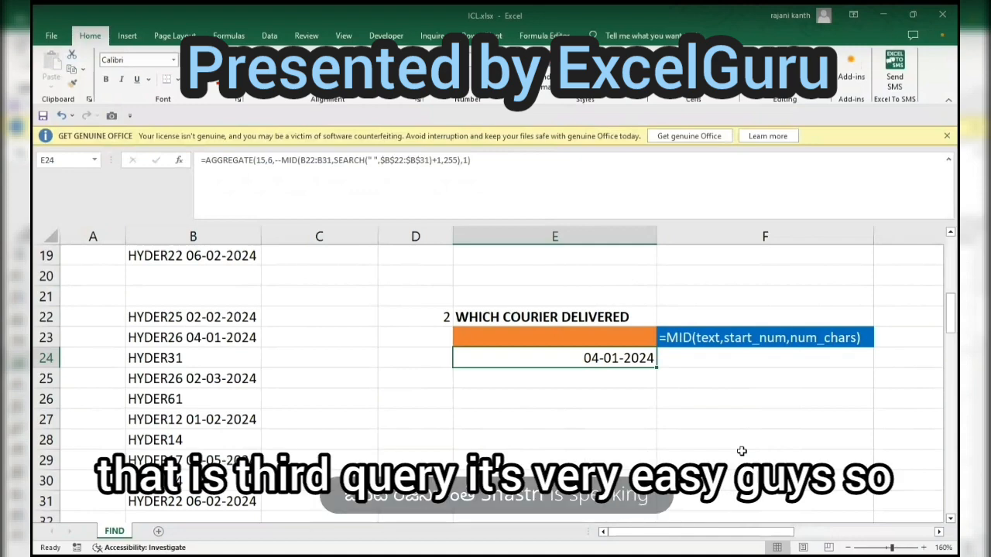
Go to question 3, Find the Maximum Weight Cost, and start a SEARCH formula in G36 with F36 as the find text
{"action": "scroll", "coordinate": [742, 450], "scroll_direction": "down", "scroll_amount": 5}
{"action": "left_click_drag", "start_coordinate": [716, 532], "coordinate": [798, 534]}
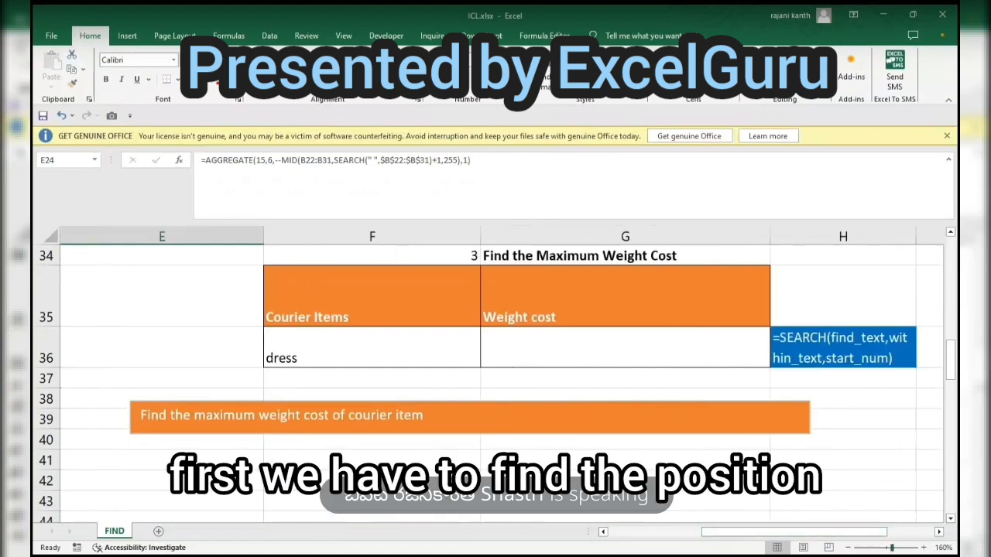
{"action": "left_click", "coordinate": [501, 351]}
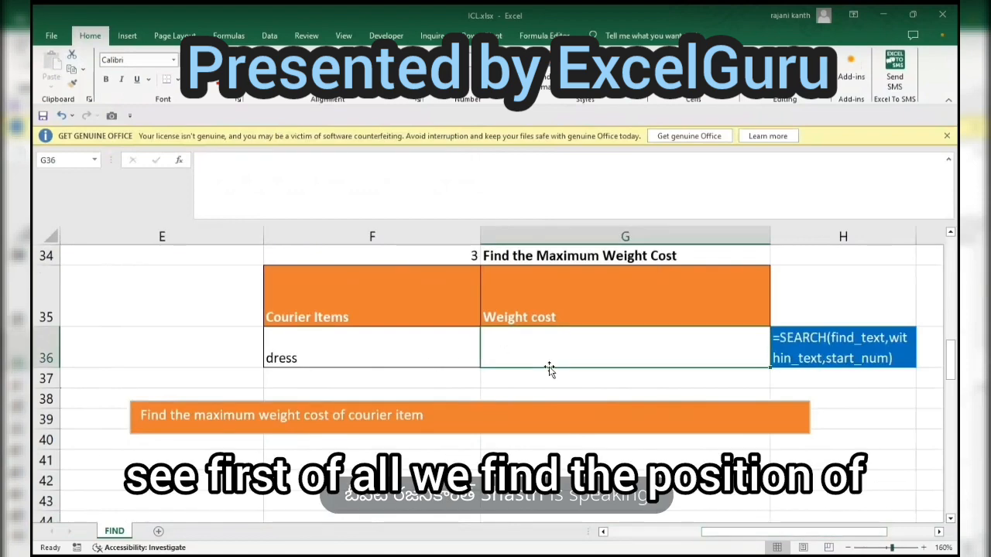
{"action": "type", "text": "=search"}
{"action": "key", "text": "Tab"}
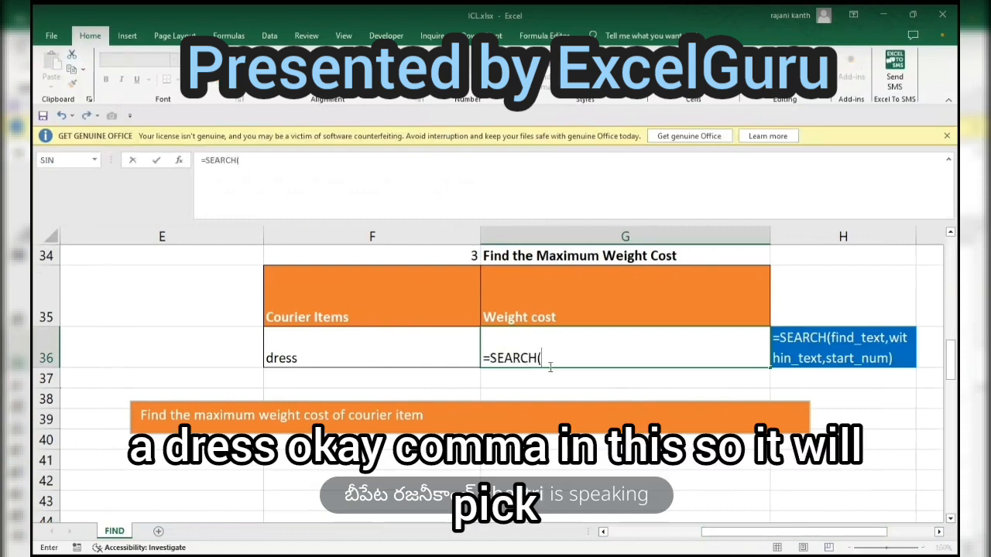
{"action": "key", "text": "Left"}
{"action": "type", "text": ","}
Complete the SEARCH formula in G36 with the absolute range $C$36:$C$44 as the within text and preview its evaluated array
{"action": "key", "text": "Left"}
{"action": "key", "text": "Left"}
{"action": "key", "text": "Left"}
{"action": "key", "text": "Left"}
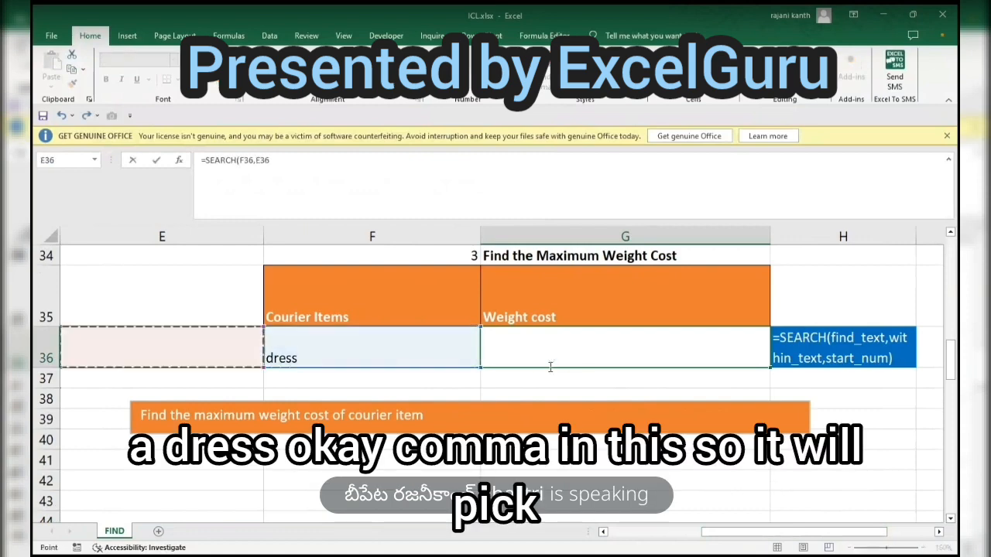
{"action": "key", "text": "shift+Down"}
{"action": "key", "text": "shift+Down"}
{"action": "key", "text": "shift+Down"}
{"action": "key", "text": "shift+Down"}
{"action": "key", "text": "shift+Down"}
{"action": "key", "text": "shift+Down"}
{"action": "key", "text": "shift+Down"}
{"action": "key", "text": "shift+Down"}
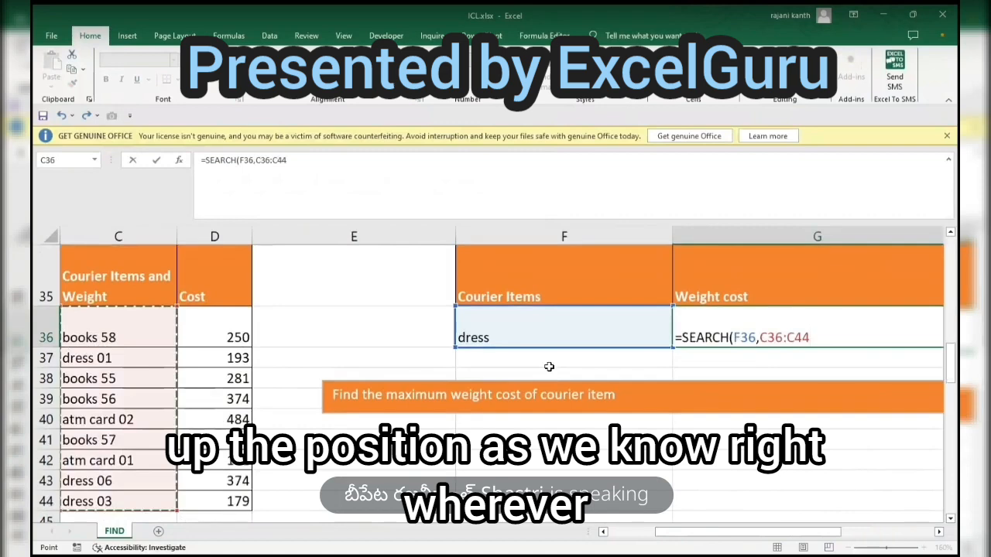
{"action": "key", "text": "F4"}
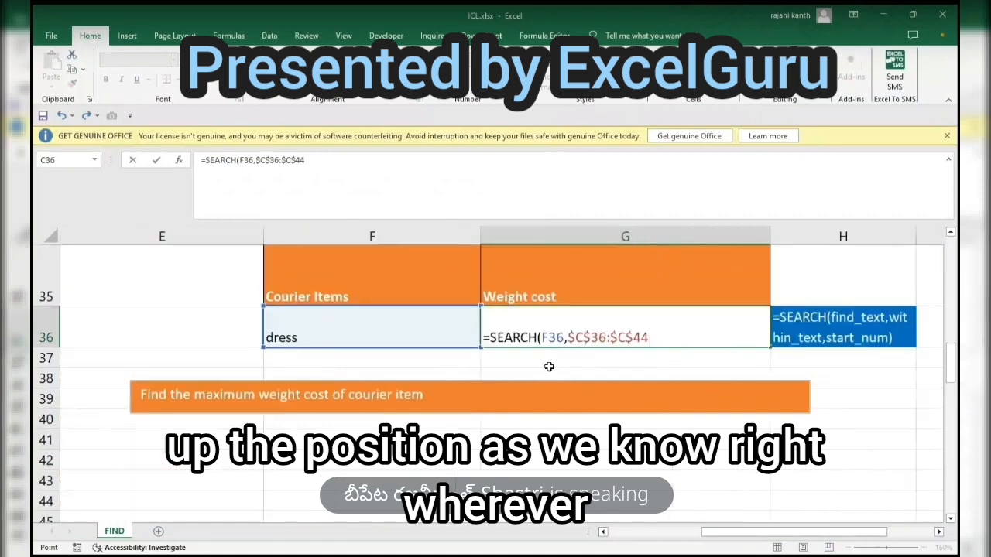
{"action": "type", "text": ")"}
{"action": "key", "text": "F9"}
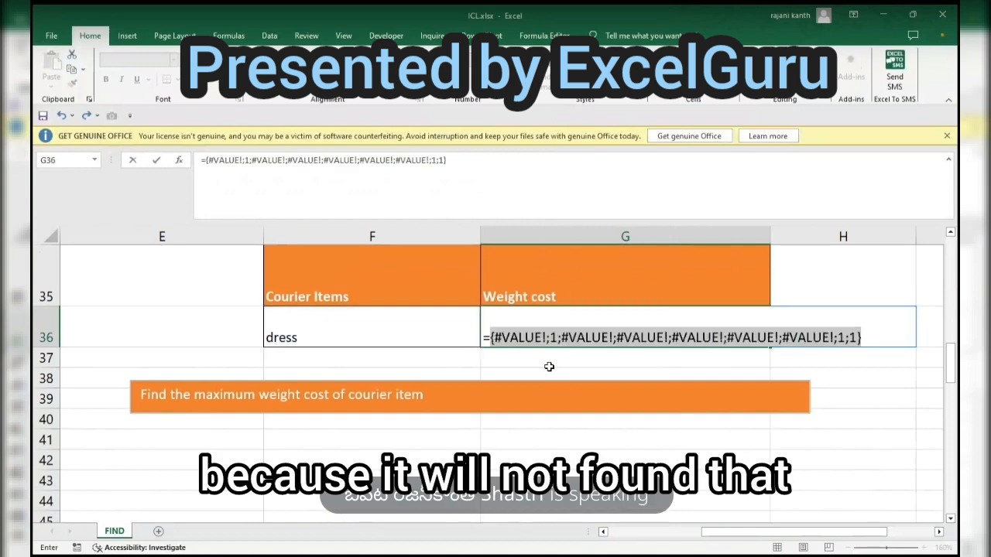
{"action": "key", "text": "ctrl+z"}
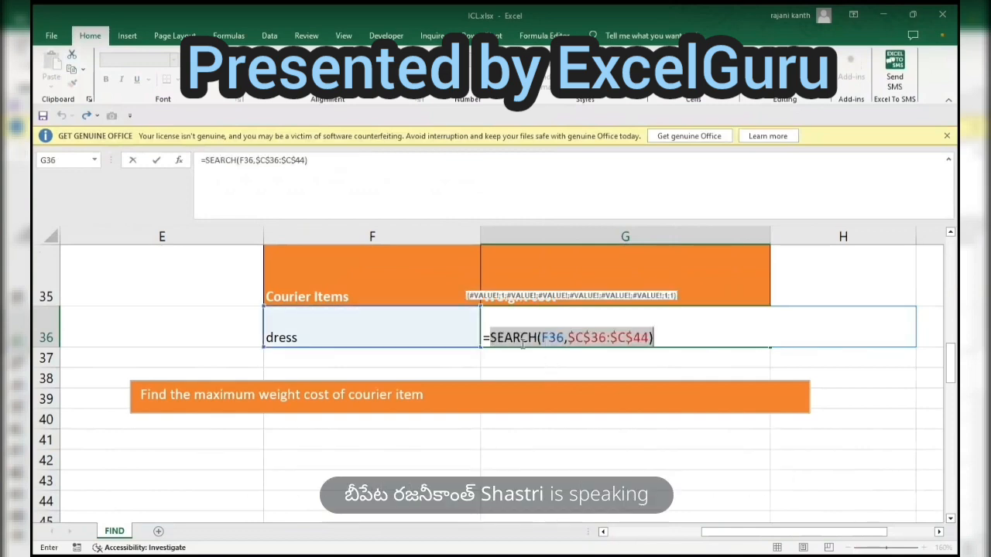
Wrap the SEARCH in G36 in ISNUMBER, preview the evaluated array, restore the formula and enter it
{"action": "left_click", "coordinate": [491, 334]}
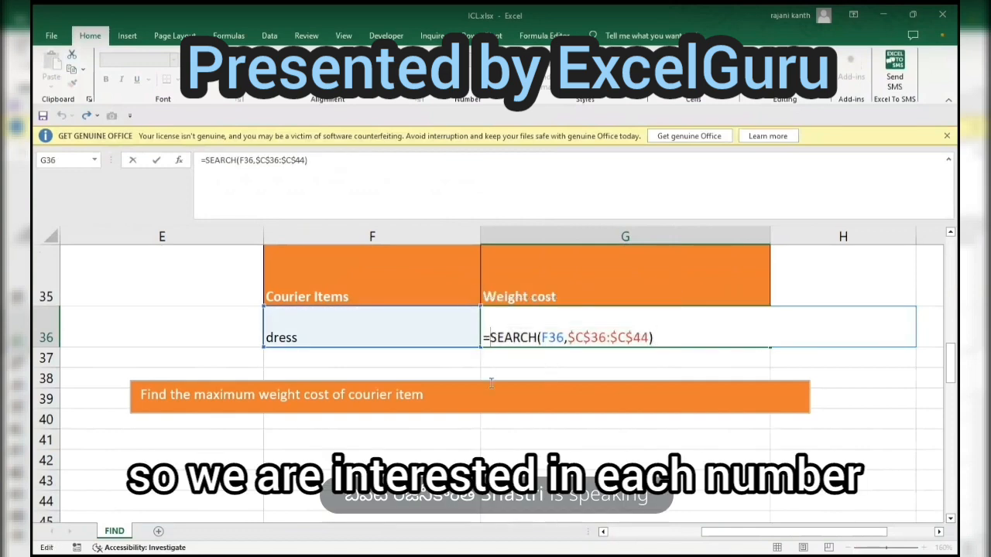
{"action": "type", "text": "isnumber"}
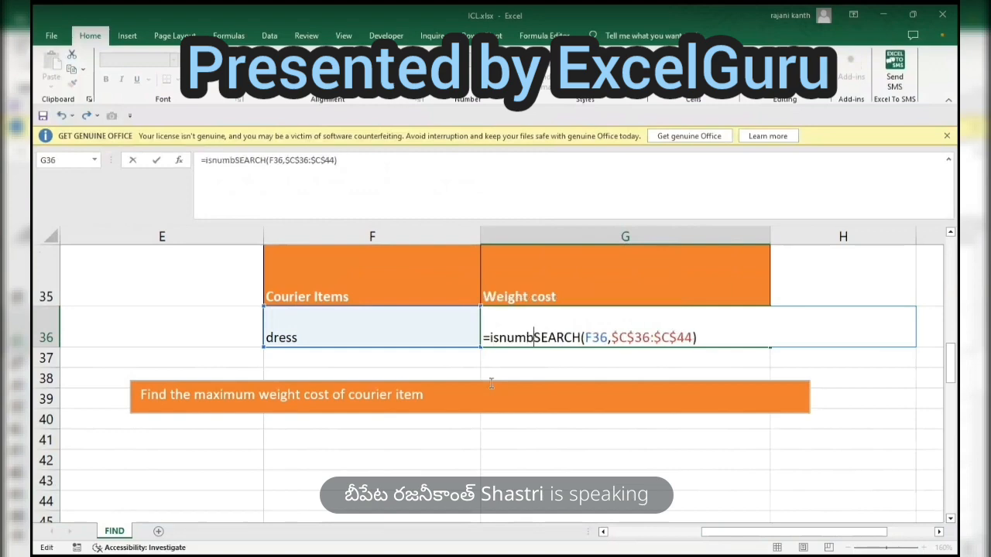
{"action": "key", "text": "Tab"}
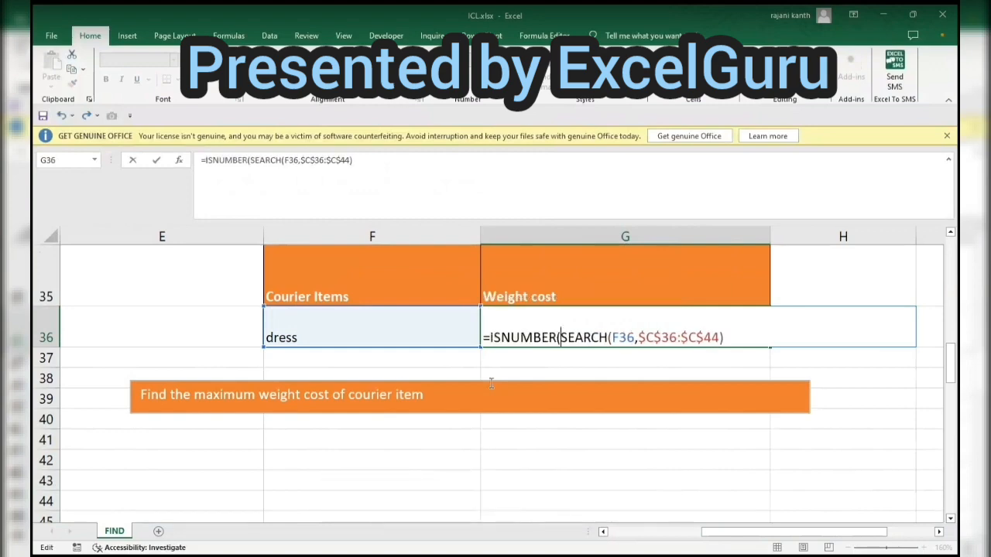
{"action": "left_click", "coordinate": [776, 342]}
{"action": "key", "text": "F9"}
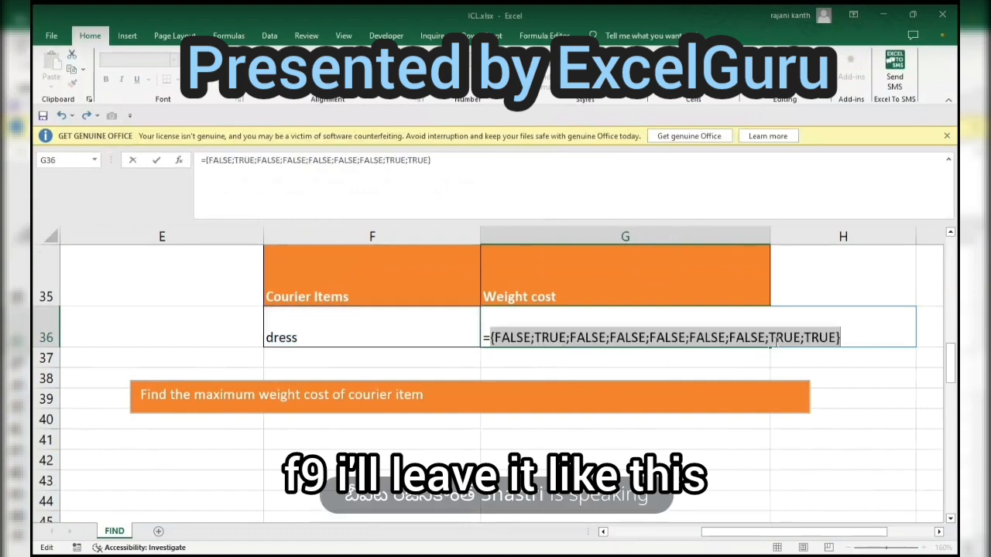
{"action": "key", "text": "ctrl+z"}
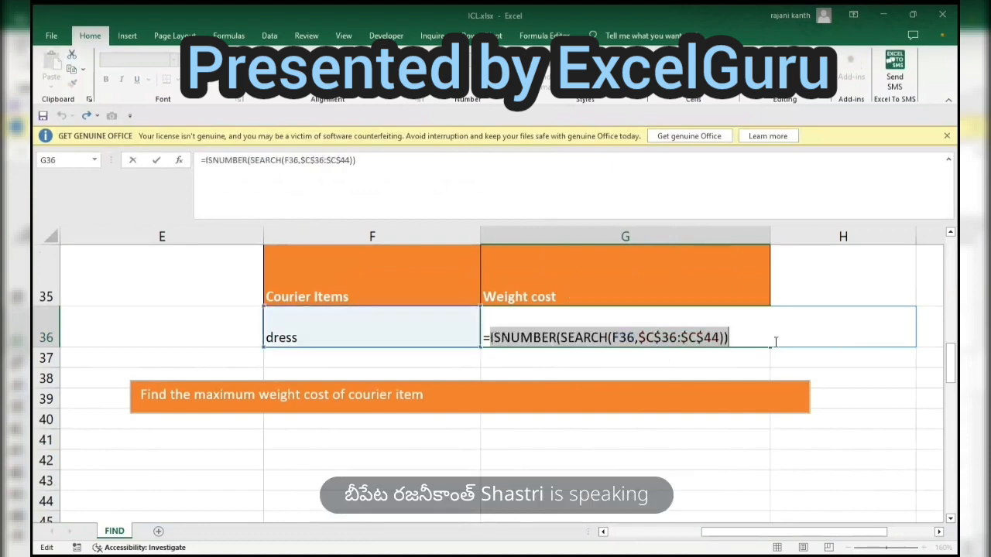
{"action": "key", "text": "Return"}
Build a RIGHT formula in G37 on $C$36:$C$44 with 2 characters and preview its evaluated array
{"action": "type", "text": "=right"}
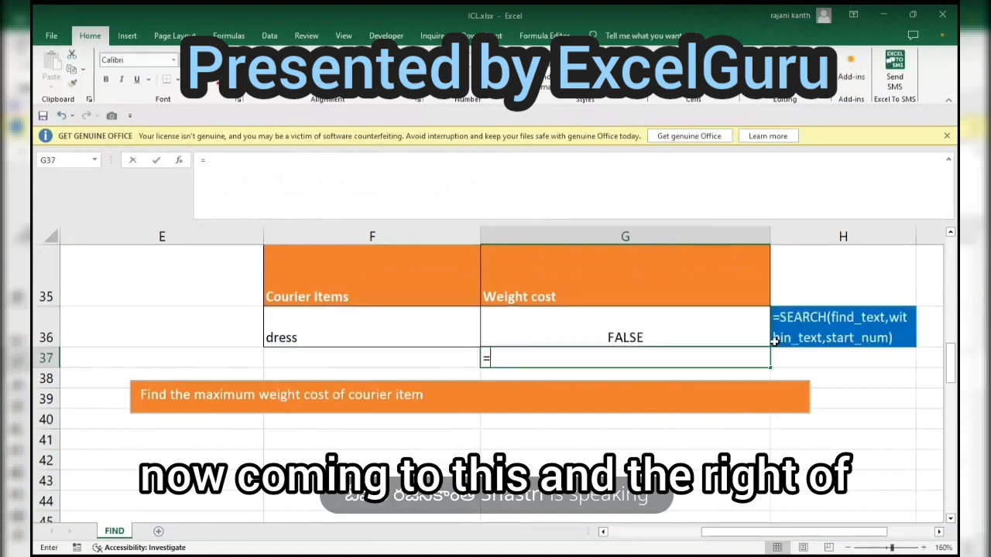
{"action": "key", "text": "Tab"}
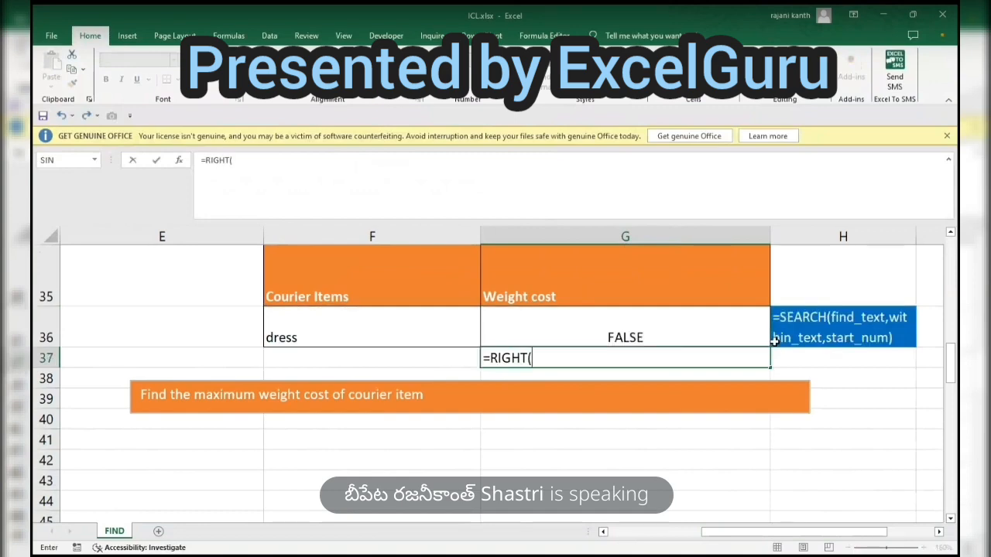
{"action": "key", "text": "Left"}
{"action": "key", "text": "Left"}
{"action": "key", "text": "Left"}
{"action": "key", "text": "Left"}
{"action": "key", "text": "Up"}
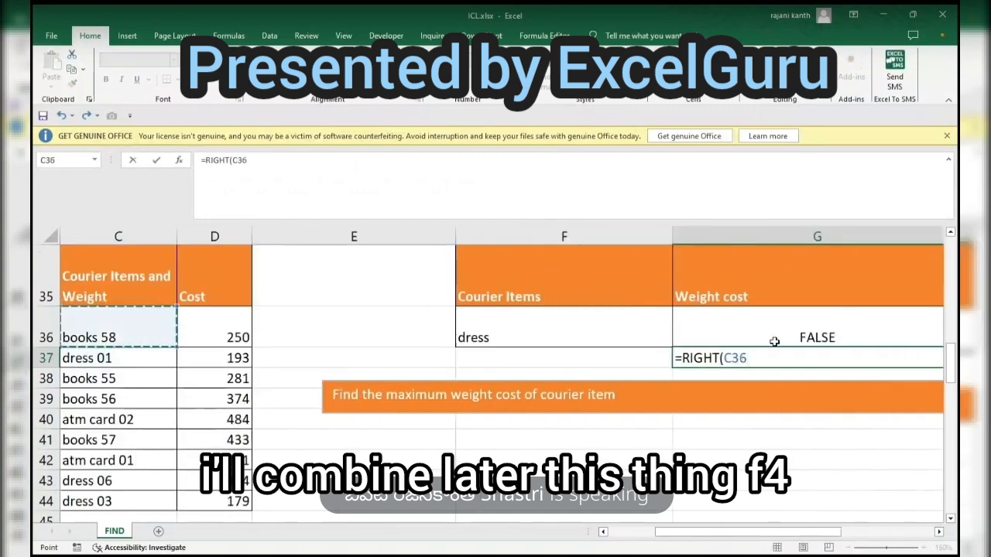
{"action": "key", "text": "ctrl+shift+Down"}
{"action": "key", "text": "F4"}
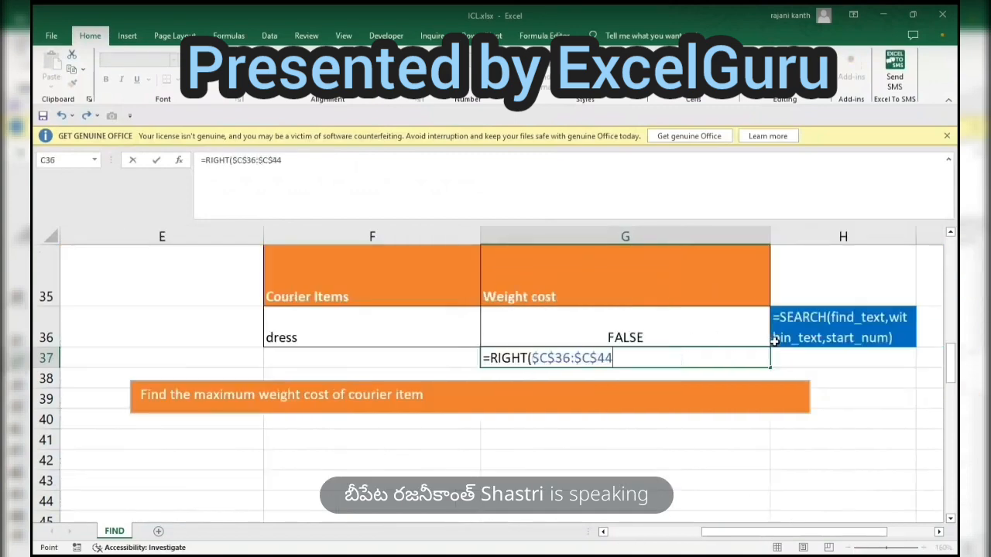
{"action": "type", "text": ",2)"}
{"action": "key", "text": "F9"}
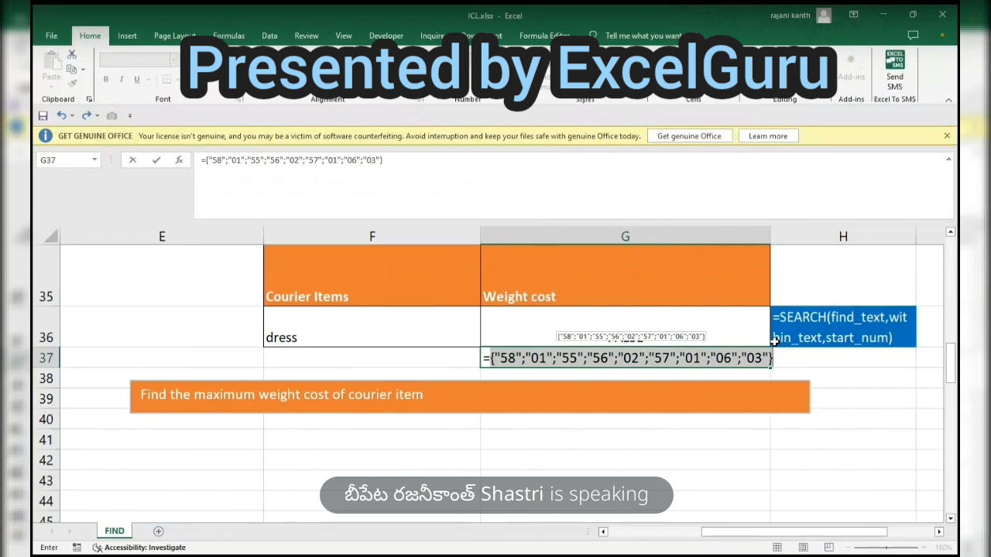
{"action": "key", "text": "ctrl+z"}
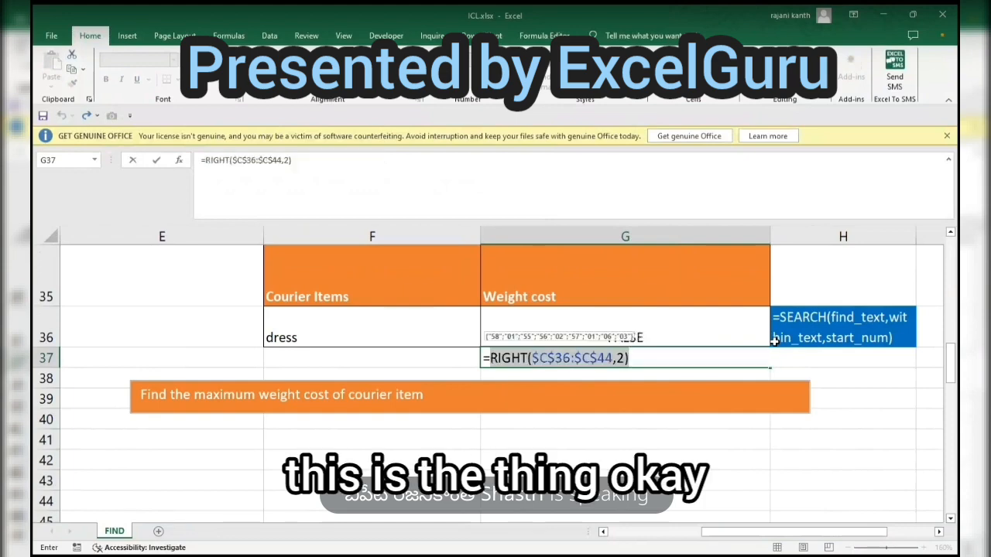
Try replacing the character count in G37's RIGHT formula with SEARCH(" ",$C$36:$C$44)+1 and preview the evaluated array
{"action": "left_click_drag", "start_coordinate": [772, 534], "coordinate": [685, 534]}
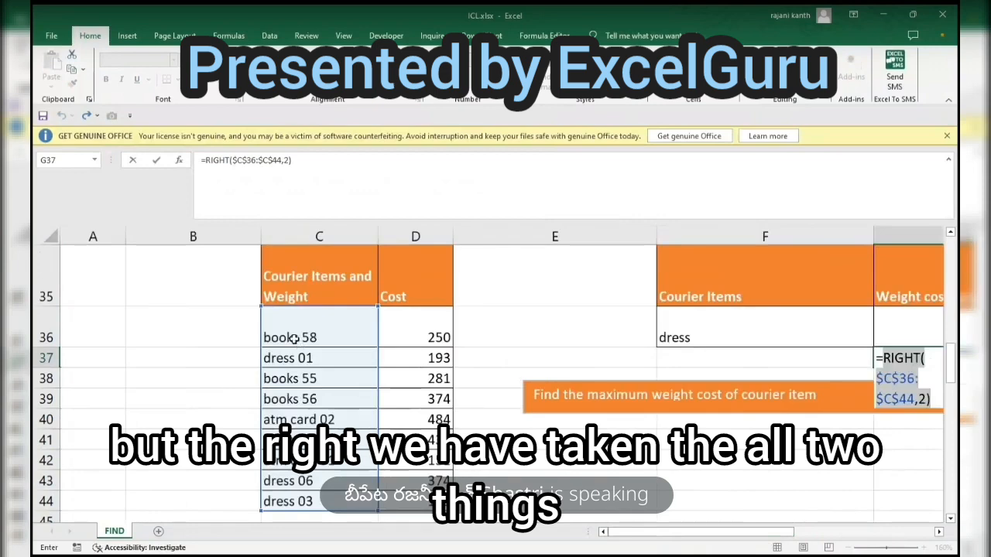
{"action": "left_click_drag", "start_coordinate": [696, 534], "coordinate": [762, 532]}
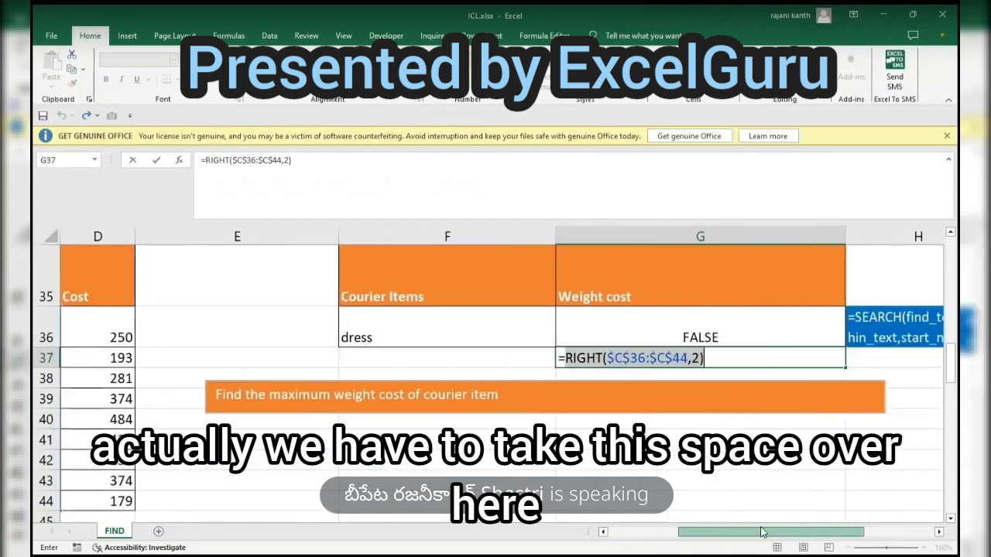
{"action": "double_click", "coordinate": [697, 354]}
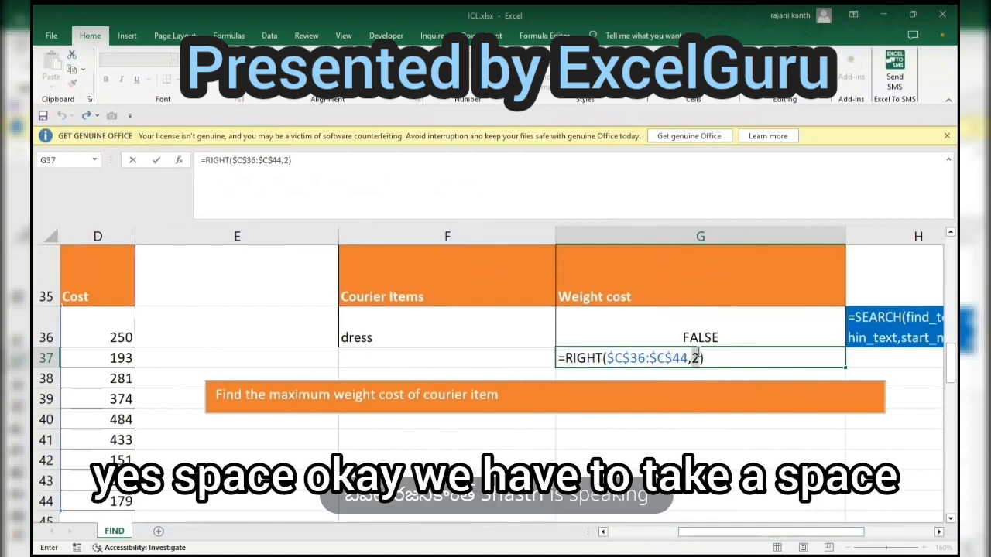
{"action": "type", "text": "search"}
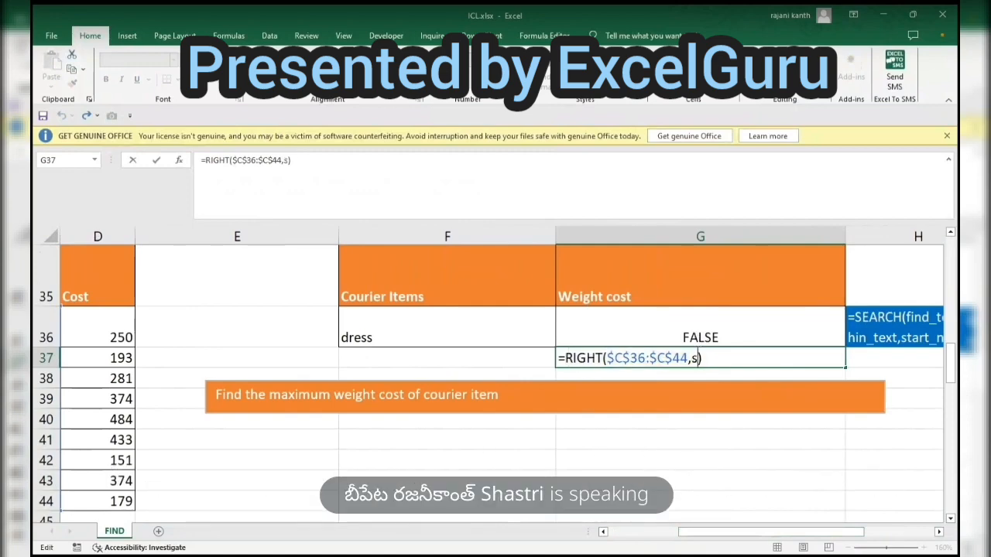
{"action": "type", "text": "(\" \""}
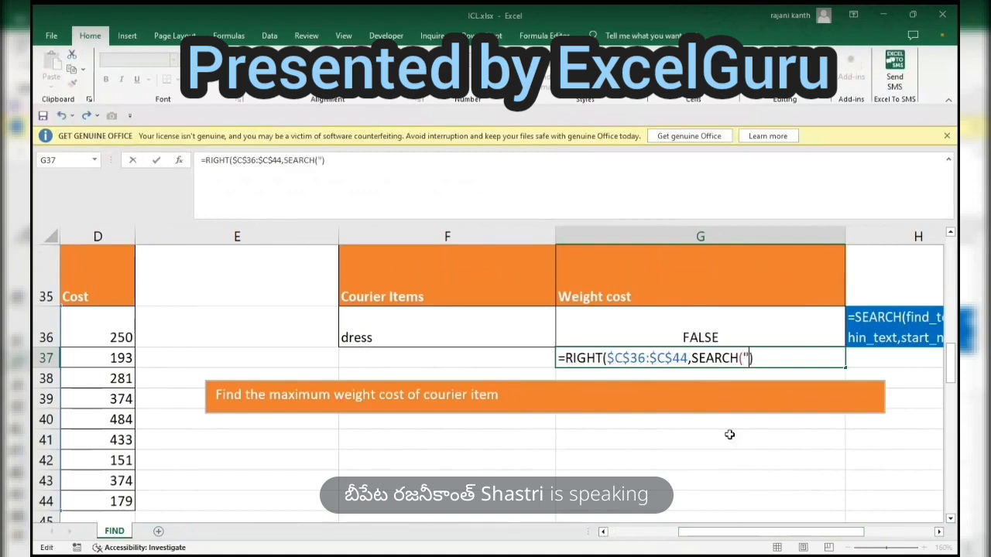
{"action": "type", "text": ","}
{"action": "left_click_drag", "start_coordinate": [707, 536], "coordinate": [633, 537]}
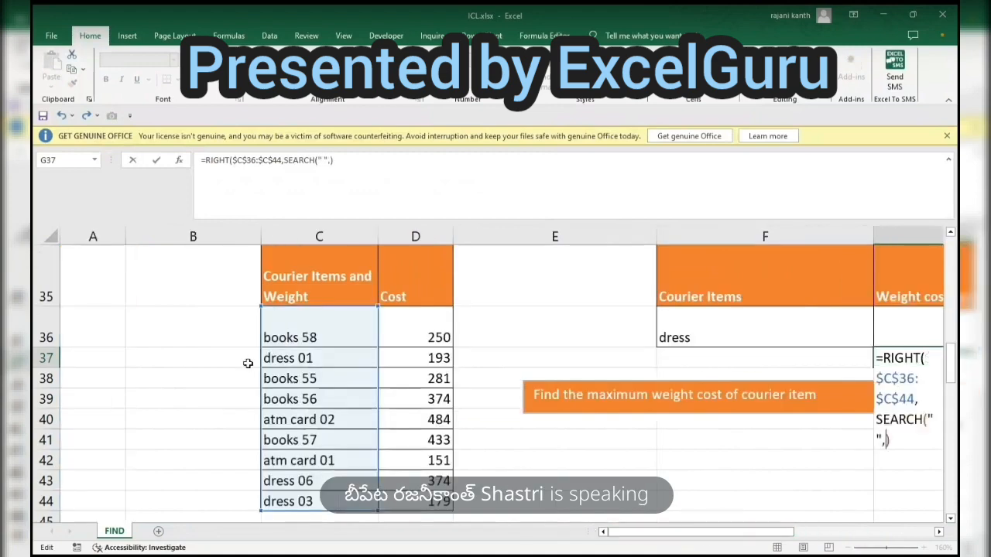
{"action": "left_click", "coordinate": [310, 336]}
{"action": "key", "text": "ctrl+shift+Down"}
{"action": "key", "text": "F4"}
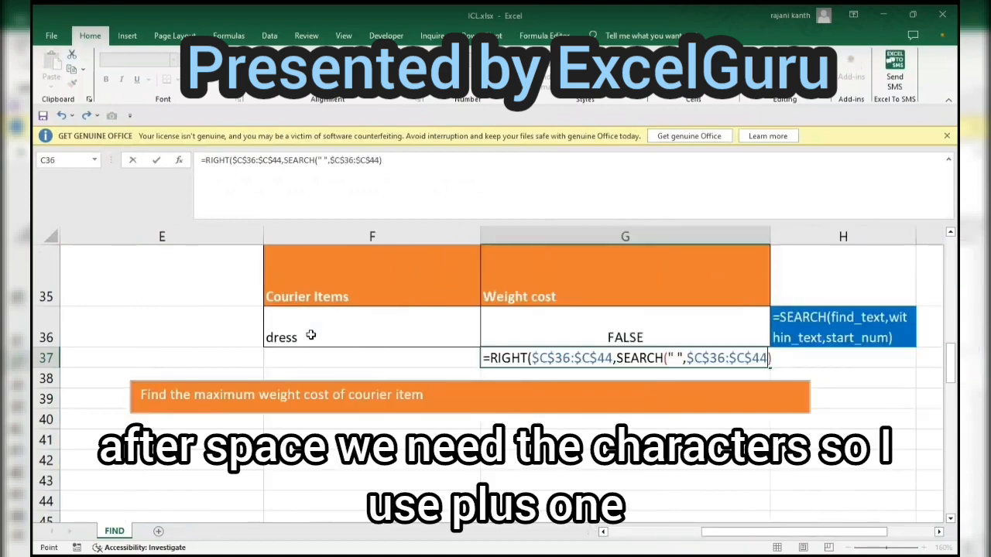
{"action": "key", "text": "F2"}
{"action": "type", "text": "+1"}
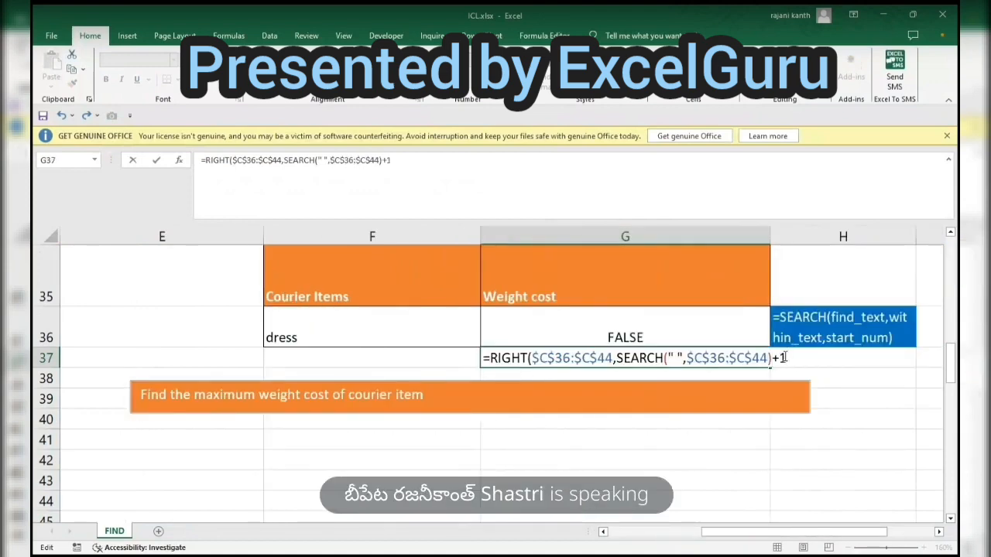
{"action": "key", "text": "F9"}
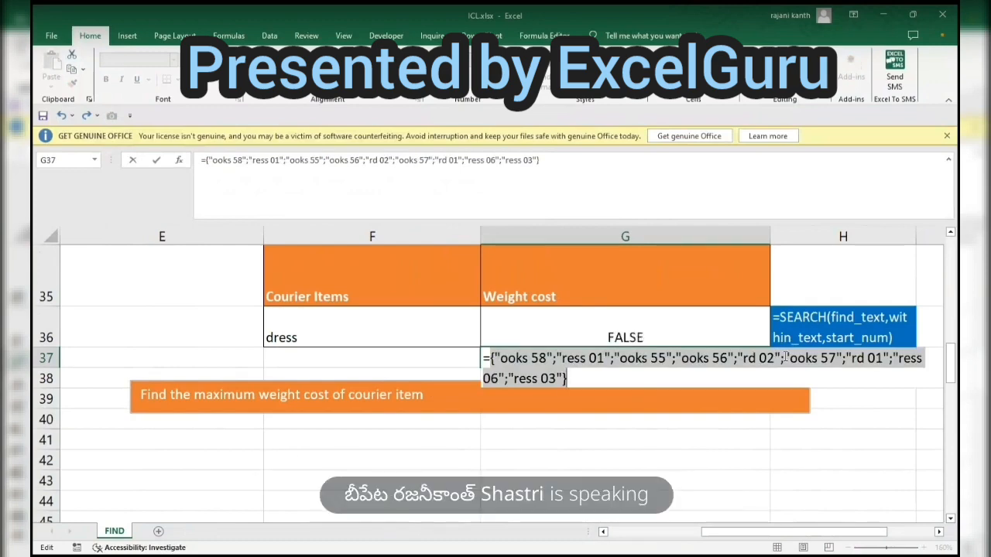
{"action": "key", "text": "ctrl+z"}
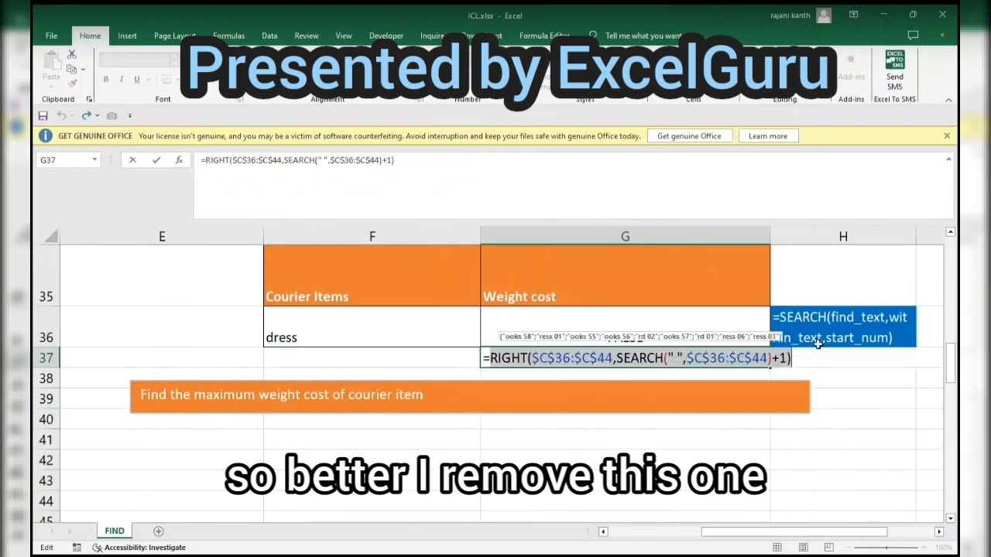
Set the character count of the RIGHT formula in G37 back to 2, check its evaluated array and enter the formula
{"action": "left_click_drag", "start_coordinate": [616, 357], "coordinate": [782, 365]}
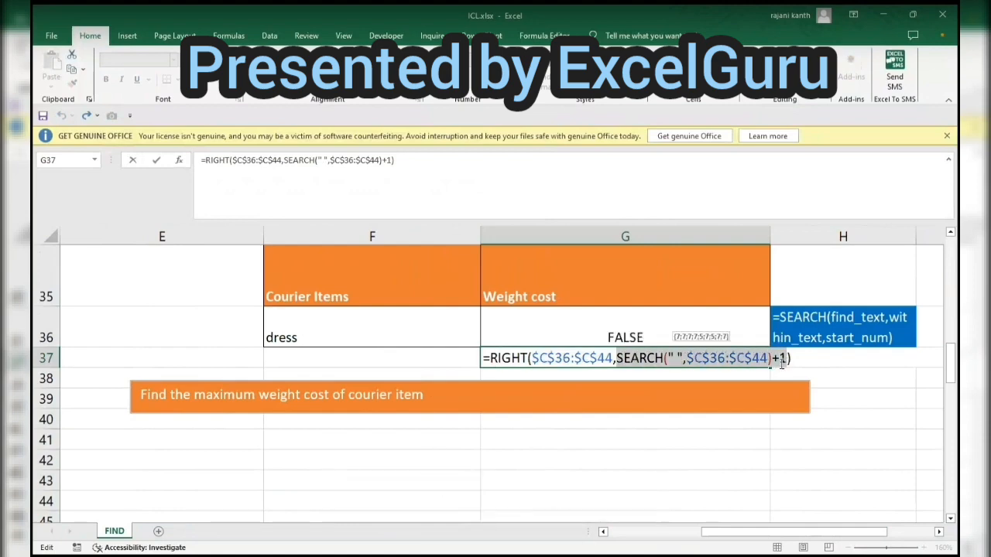
{"action": "type", "text": "2"}
{"action": "key", "text": "F9"}
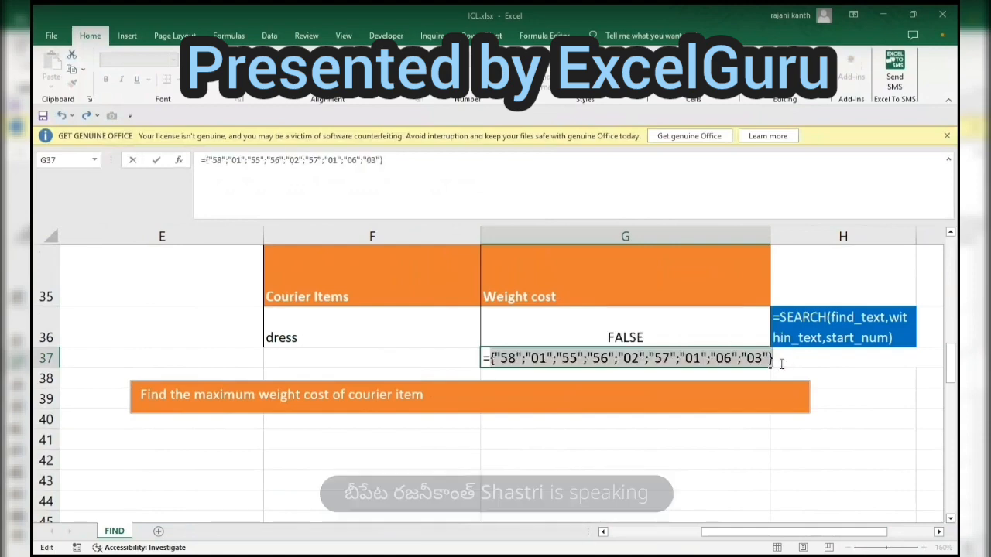
{"action": "key", "text": "ctrl+z"}
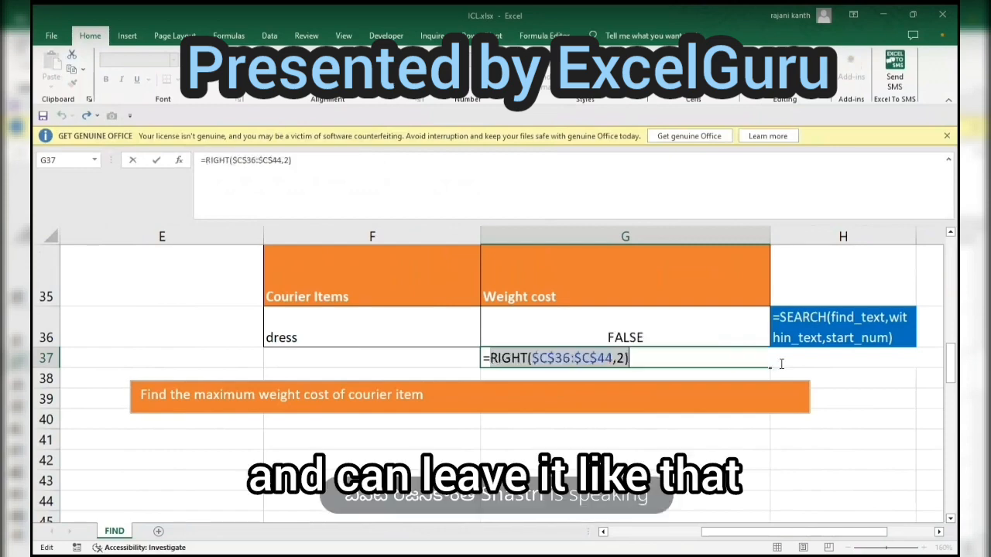
{"action": "key", "text": "ctrl+Return"}
Copy the RIGHT expression from G37 without the equal sign and multiply the ISNUMBER formula in G36 by it, enclosed in parentheses
{"action": "double_click", "coordinate": [647, 358]}
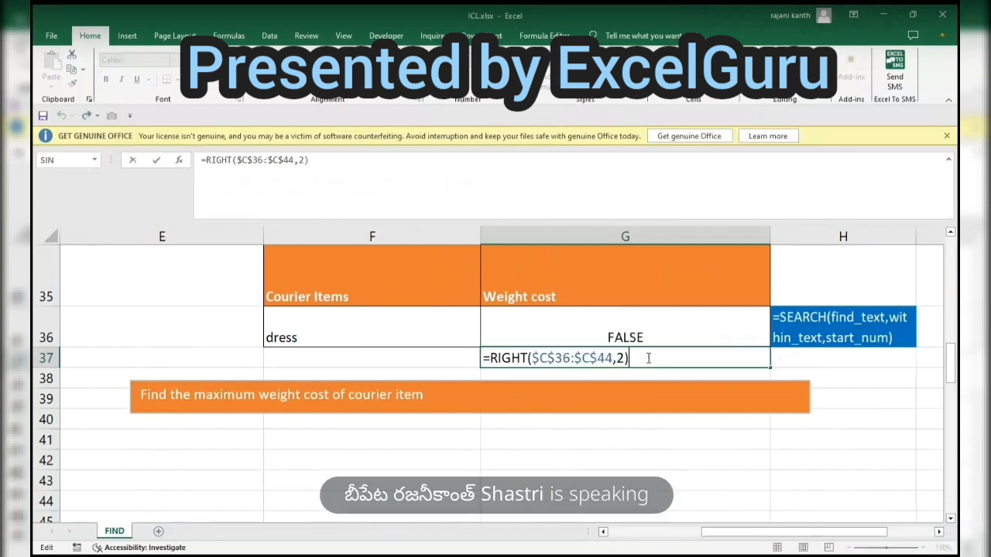
{"action": "left_click_drag", "start_coordinate": [649, 358], "coordinate": [391, 356]}
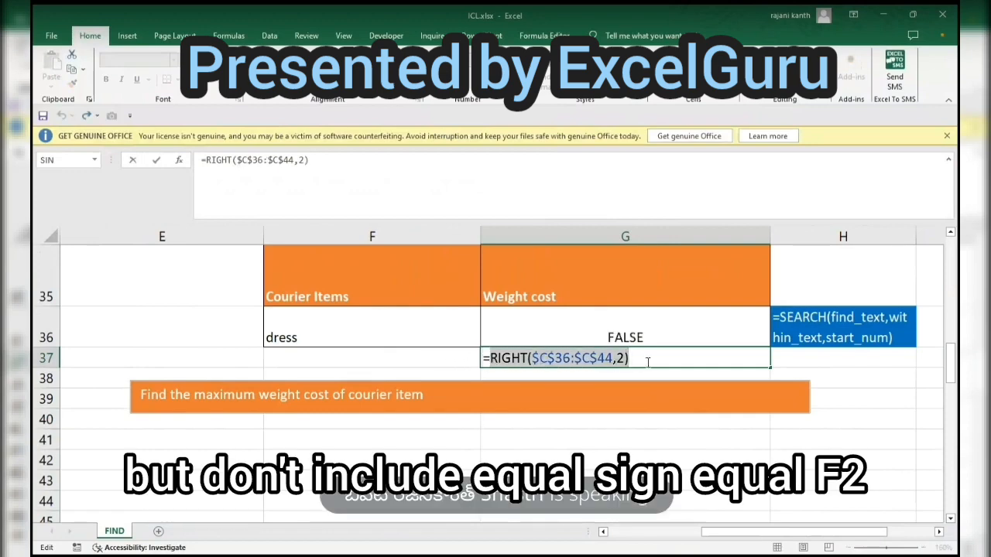
{"action": "key", "text": "Escape"}
{"action": "left_click", "coordinate": [637, 334]}
{"action": "key", "text": "F2"}
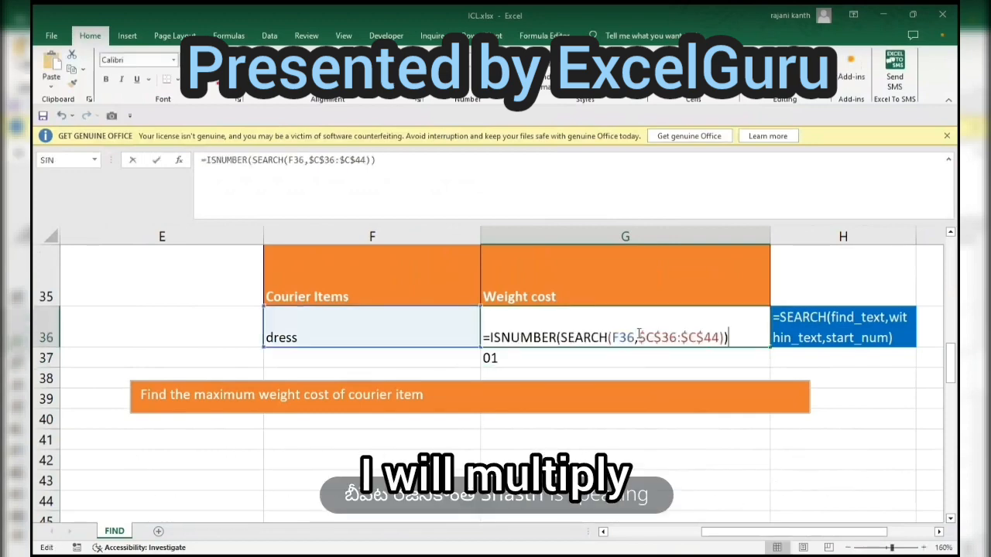
{"action": "type", "text": "*"}
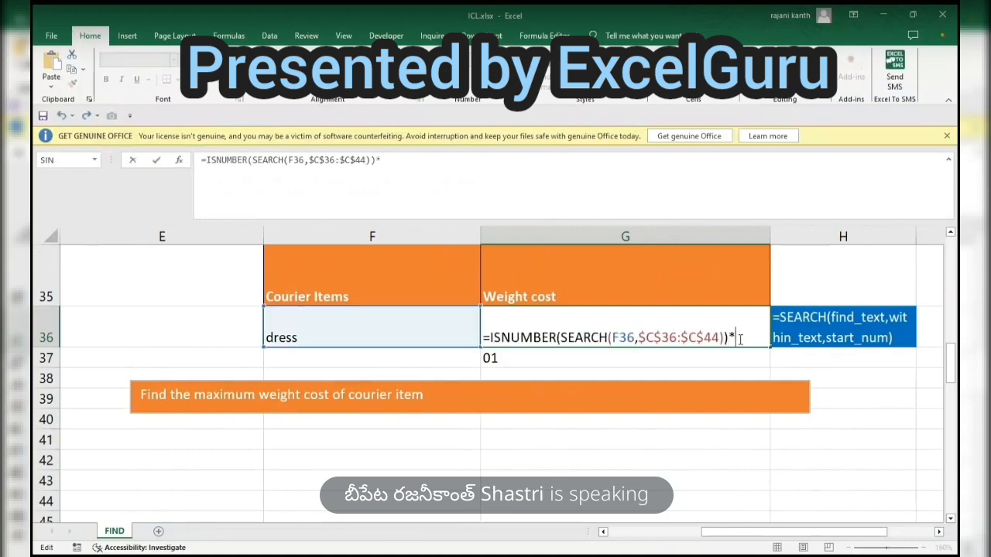
{"action": "type", "text": "(RIGHT($C$36:$C$44,2)"}
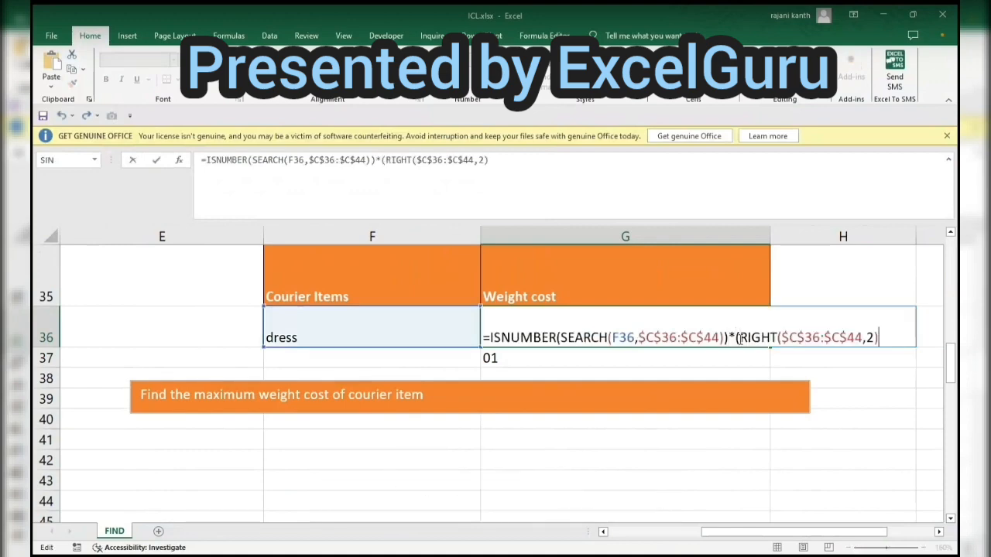
{"action": "type", "text": ")"}
{"action": "key", "text": "Return"}
Preview the evaluated arrays of G36's ISNUMBER part, its RIGHT part and their product, and leave the formula unevaluated
{"action": "left_click", "coordinate": [739, 338]}
{"action": "double_click", "coordinate": [739, 338]}
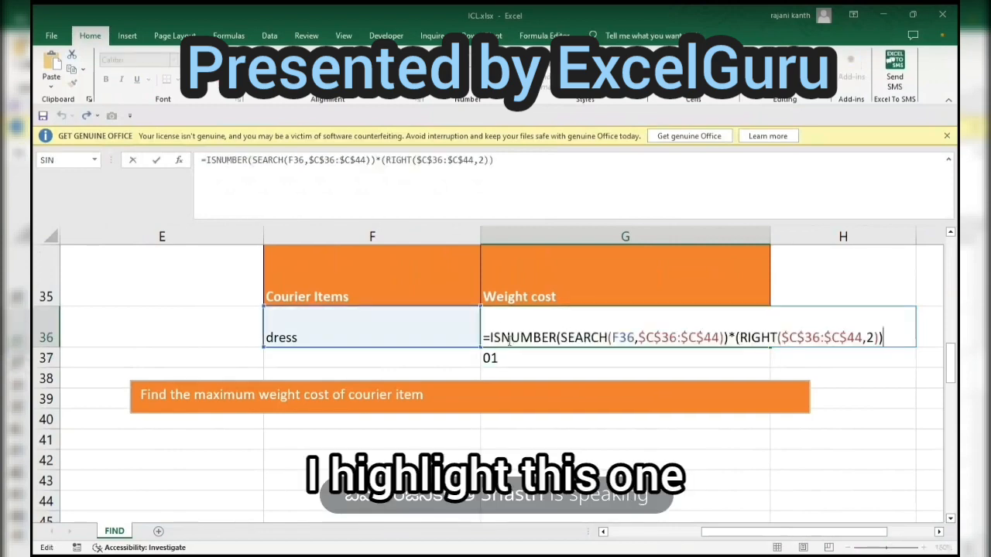
{"action": "left_click_drag", "start_coordinate": [489, 336], "coordinate": [728, 331]}
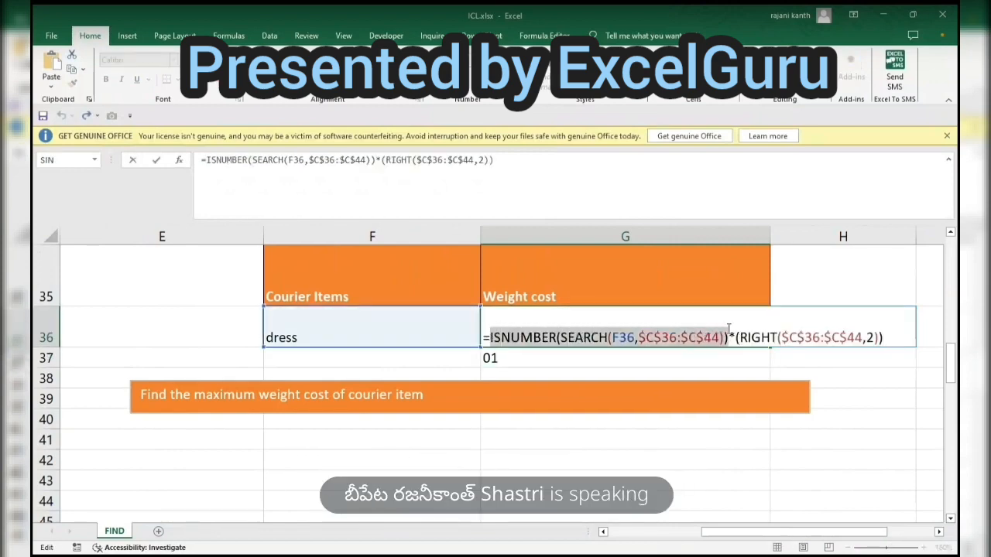
{"action": "key", "text": "F9"}
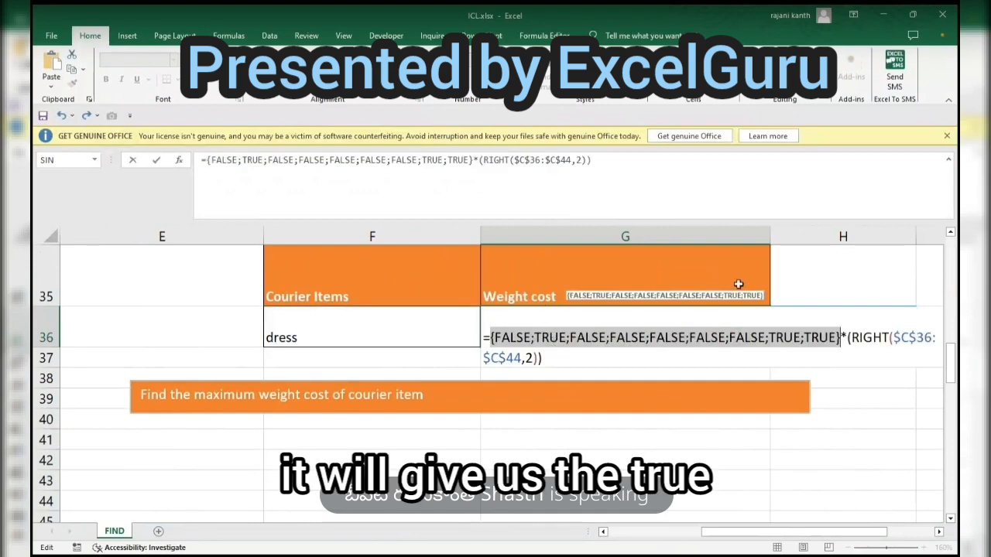
{"action": "left_click_drag", "start_coordinate": [847, 338], "coordinate": [856, 369]}
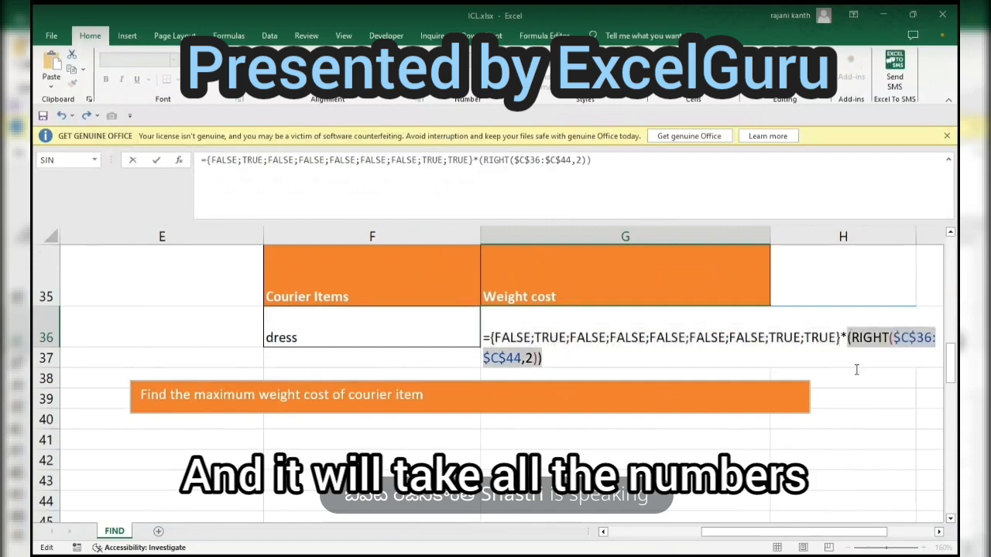
{"action": "key", "text": "F9"}
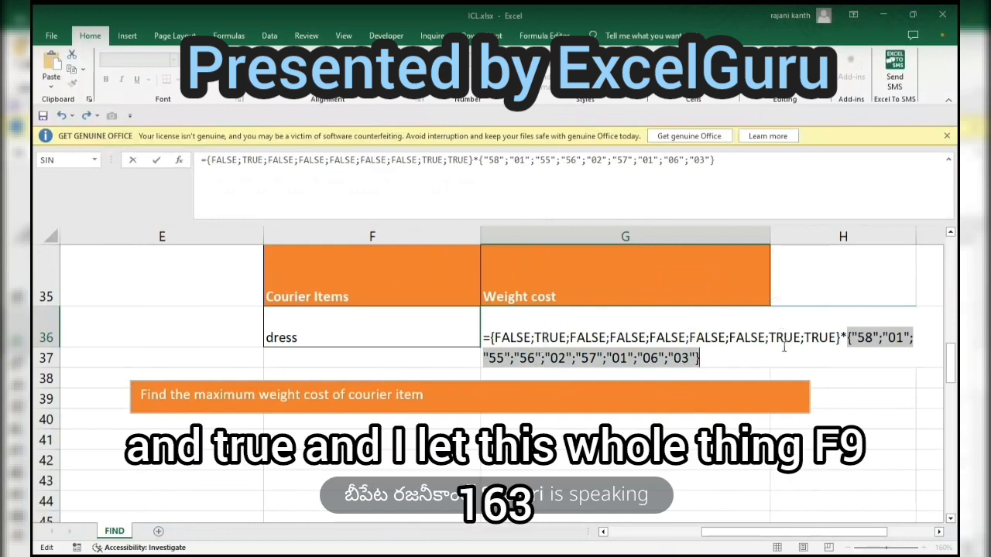
{"action": "left_click", "coordinate": [489, 338], "text": "shift"}
{"action": "key", "text": "F9"}
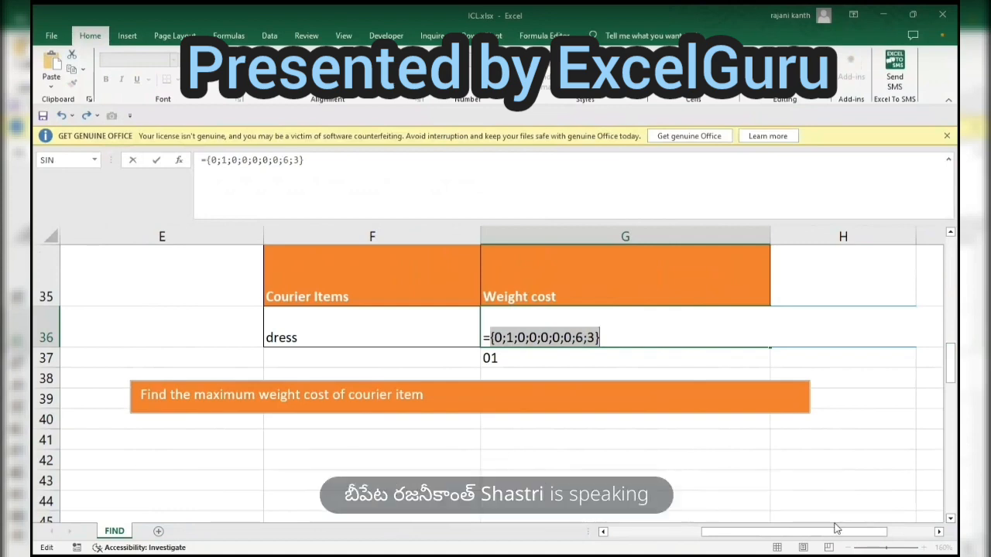
{"action": "key", "text": "Escape"}
Evaluate the whole ISNUMBER and RIGHT product in G36 once more and restore the formula text
{"action": "key", "text": "F2"}
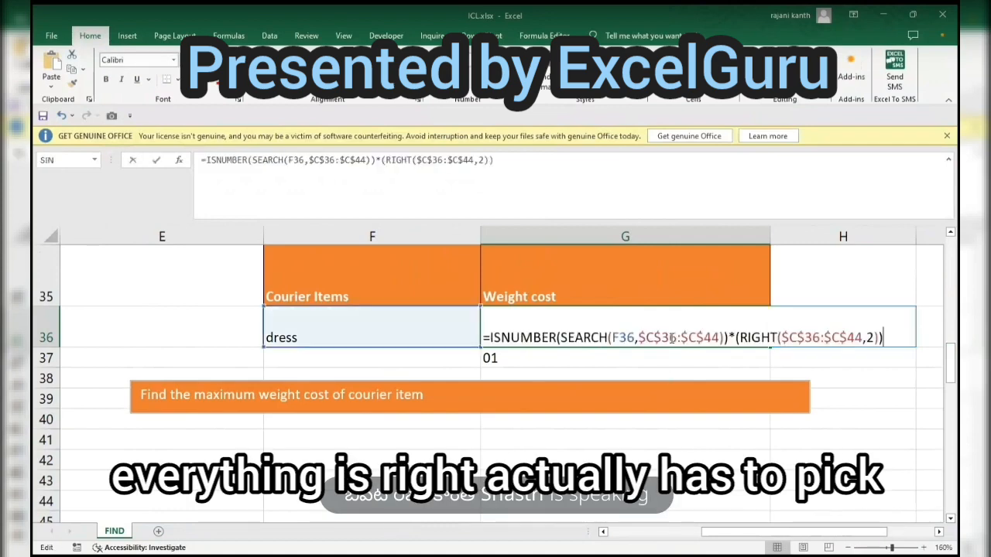
{"action": "left_click_drag", "start_coordinate": [896, 341], "coordinate": [456, 333]}
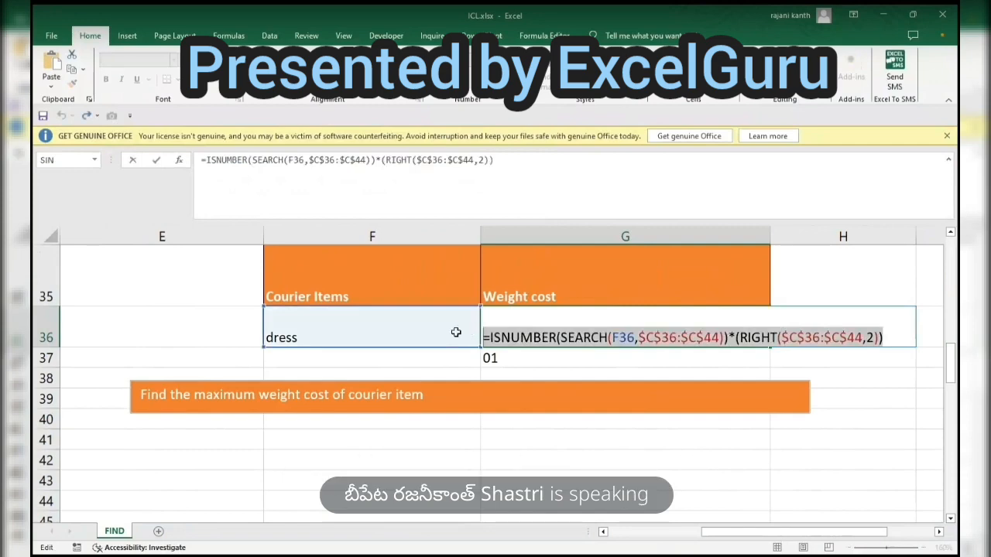
{"action": "key", "text": "F9"}
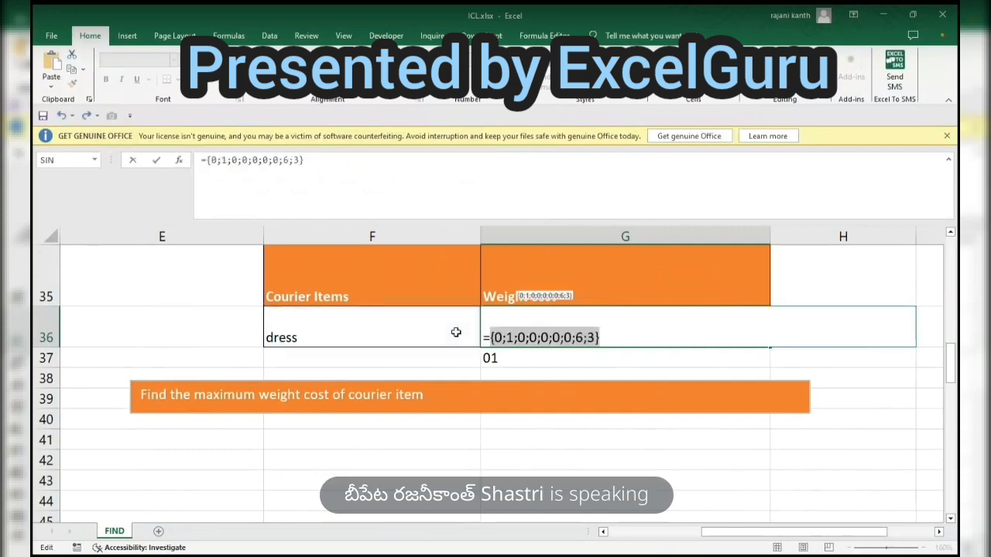
{"action": "key", "text": "ctrl+z"}
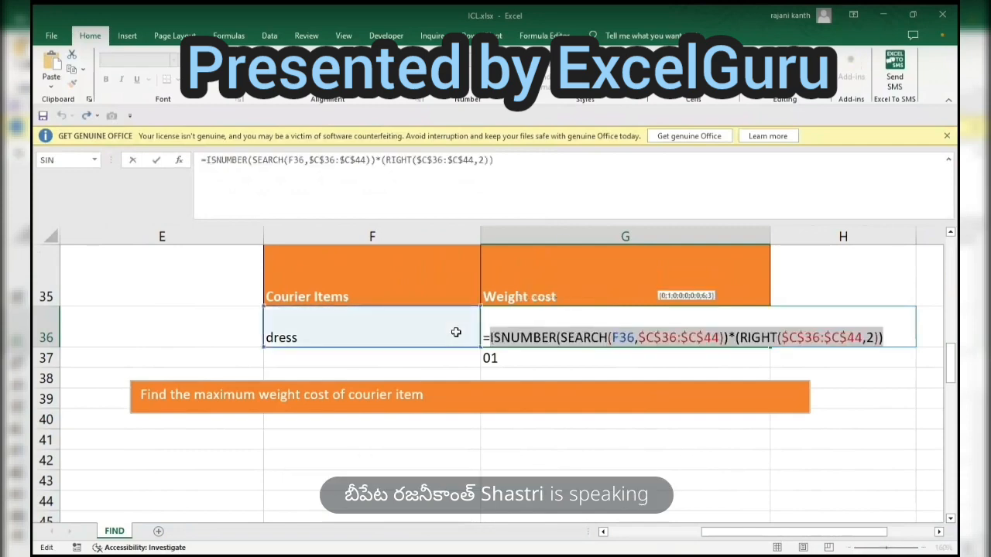
Preview the array returned by only the RIGHT($C$36:$C$44,2) part of G36's formula and discard the evaluation
{"action": "left_click_drag", "start_coordinate": [735, 337], "coordinate": [881, 338]}
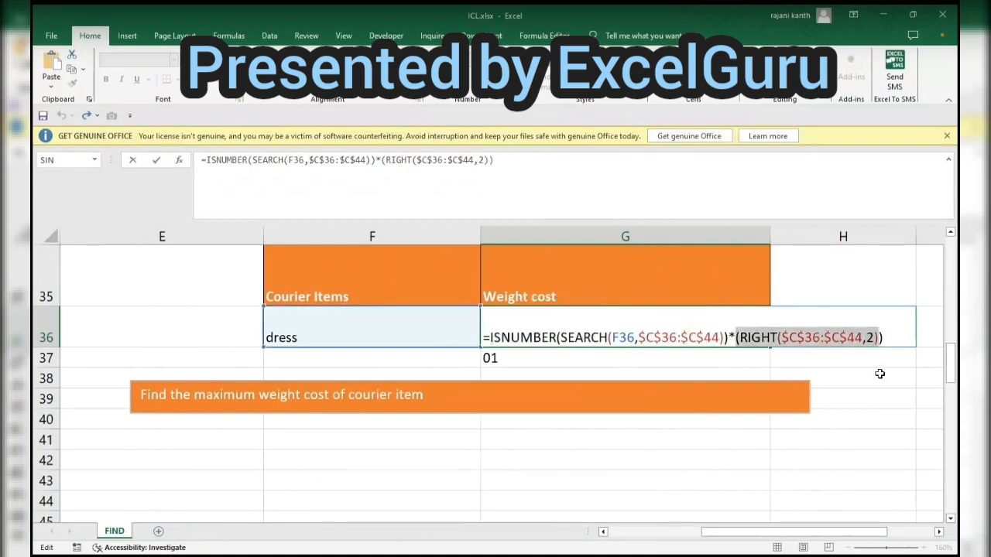
{"action": "left_click_drag", "start_coordinate": [739, 338], "coordinate": [882, 336]}
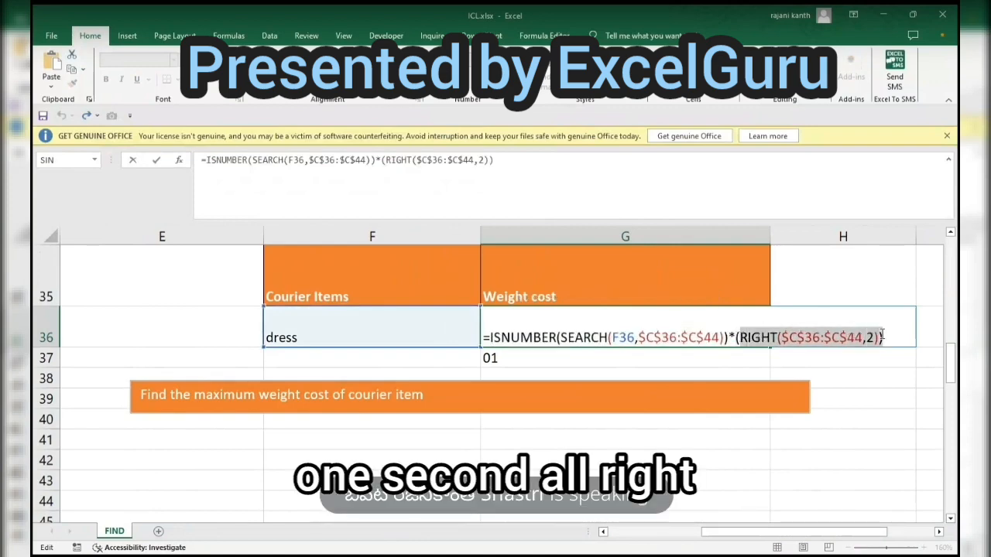
{"action": "left_click_drag", "start_coordinate": [739, 337], "coordinate": [878, 335]}
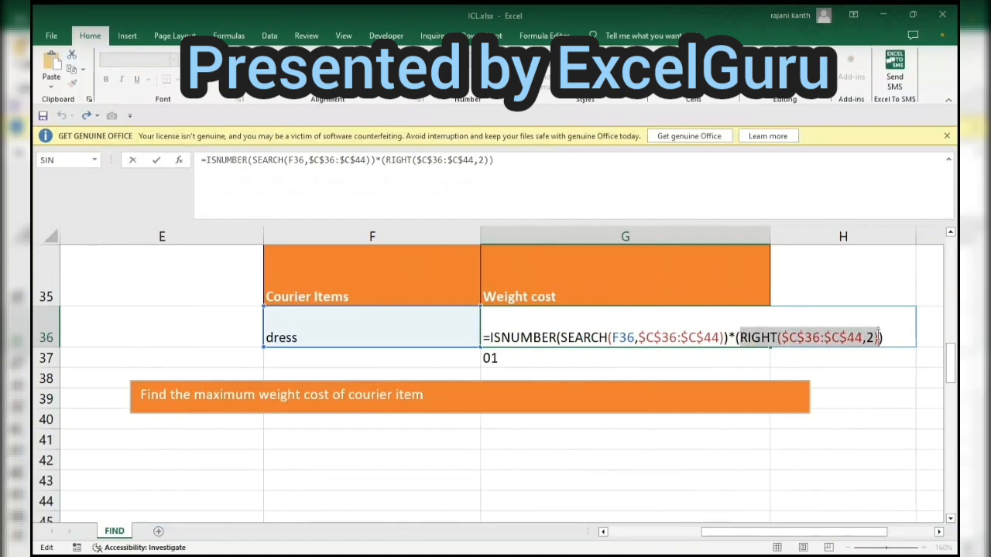
{"action": "key", "text": "F9"}
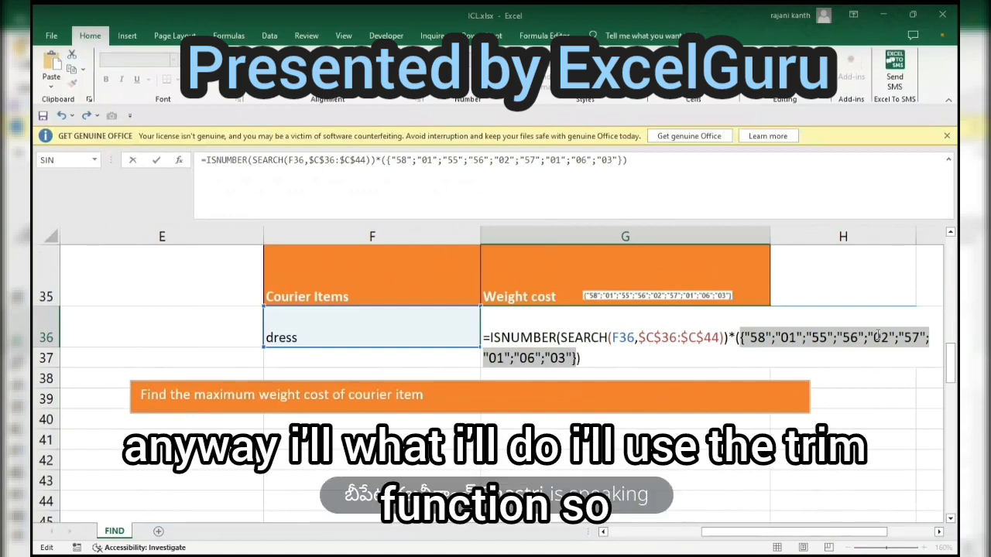
{"action": "key", "text": "Escape"}
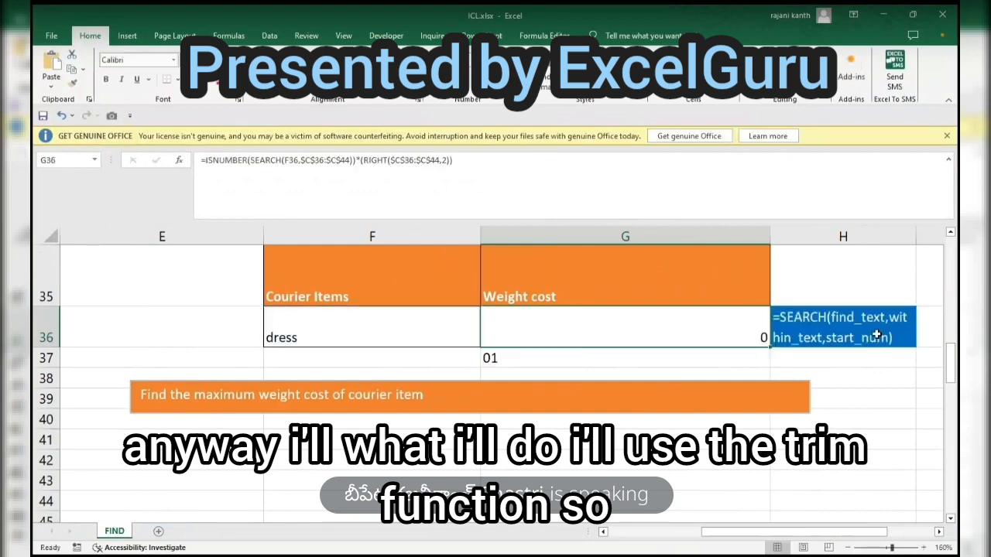
Wrap the RIGHT expression in G36 in TRIM, preview the formula's evaluated array and restore the formula text
{"action": "key", "text": "F2"}
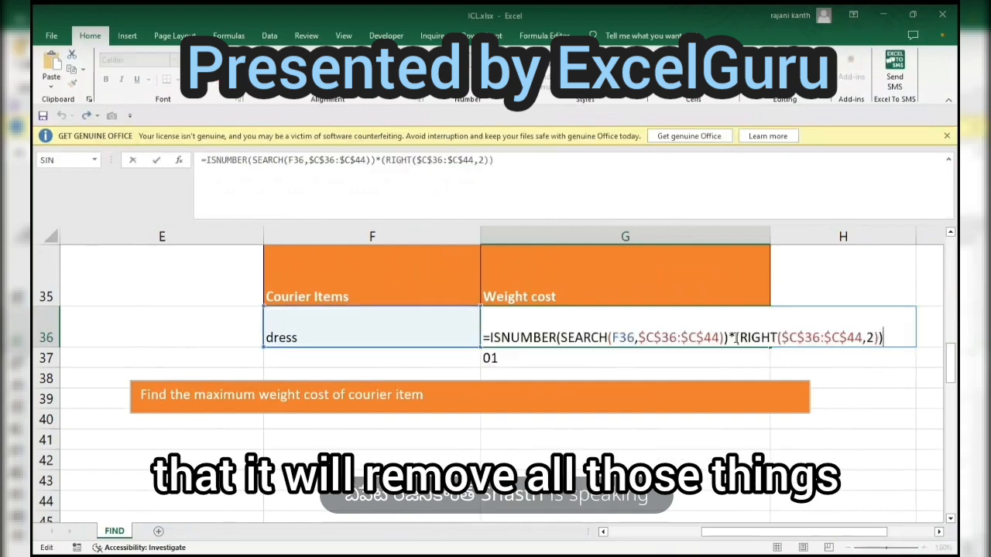
{"action": "type", "text": "trim"}
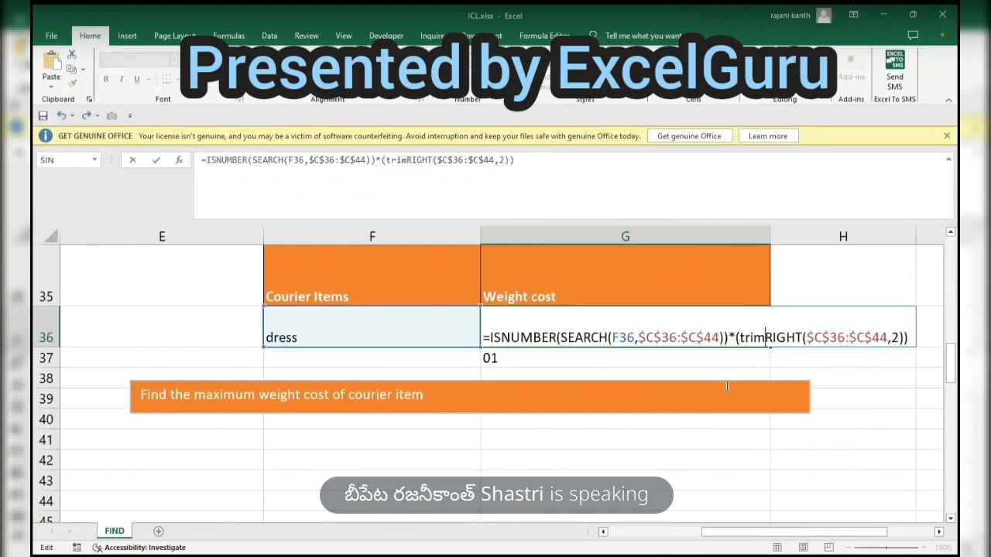
{"action": "key", "text": "Tab"}
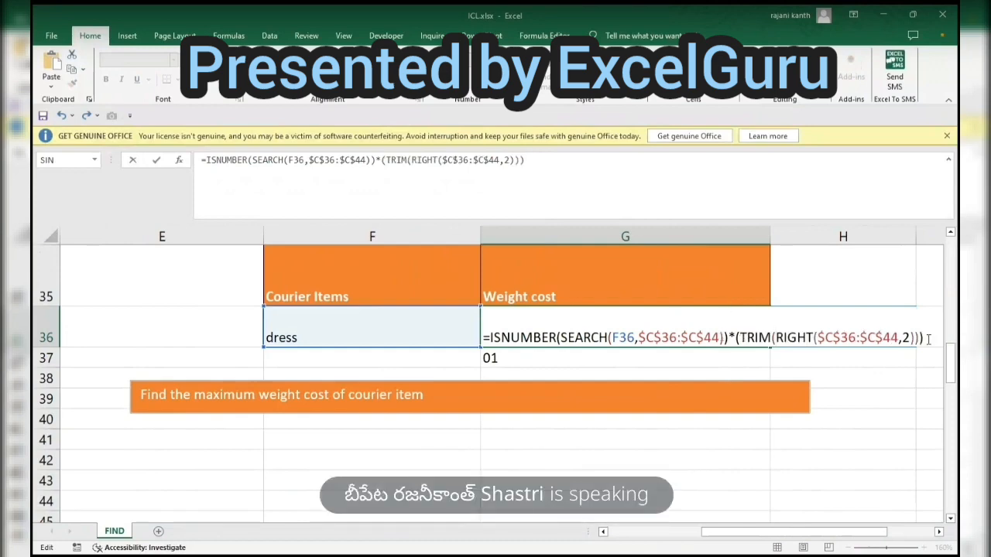
{"action": "key", "text": "F9"}
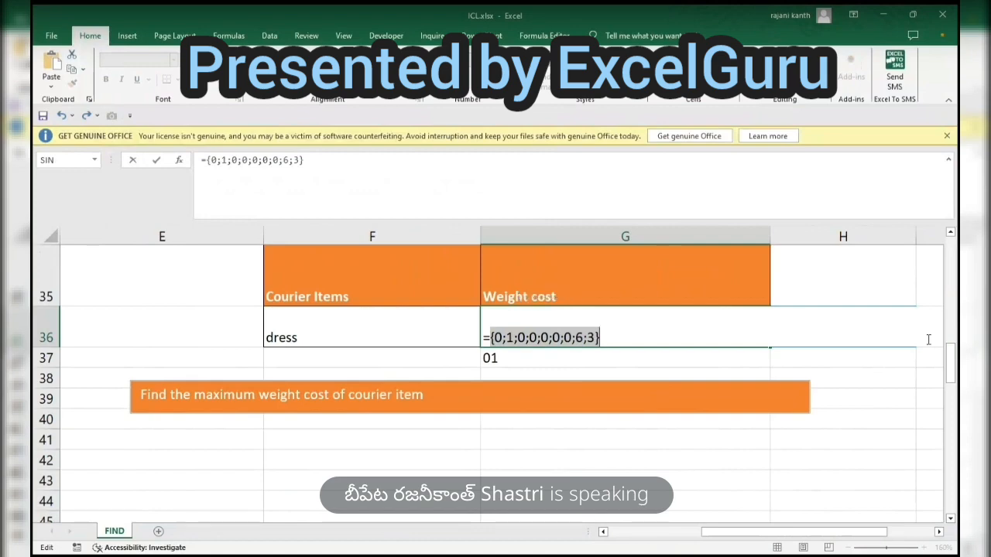
{"action": "key", "text": "ctrl+z"}
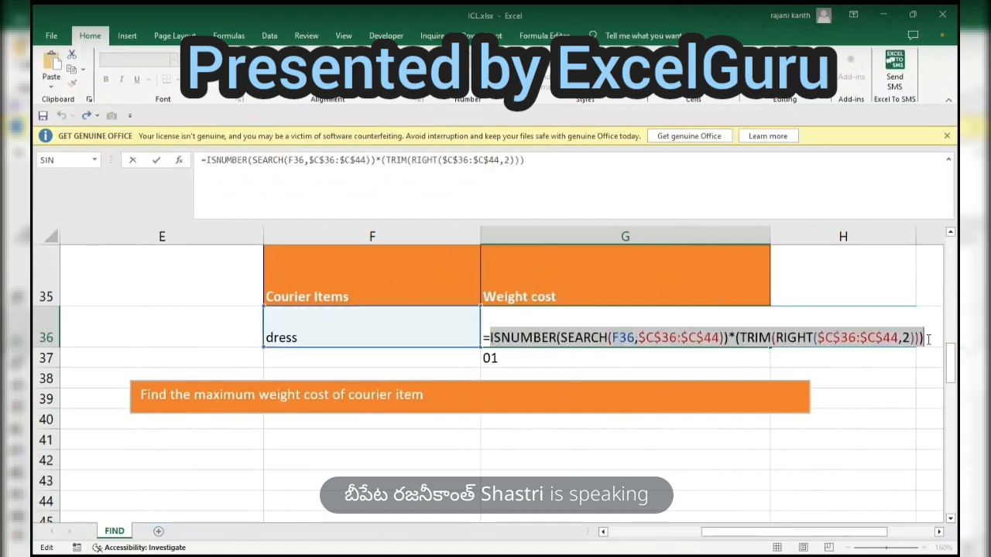
{"action": "key", "text": "Escape"}
Examine the dress entries and their weights in C37, C43 and C44 of the courier list
{"action": "left_click_drag", "start_coordinate": [760, 534], "coordinate": [684, 544]}
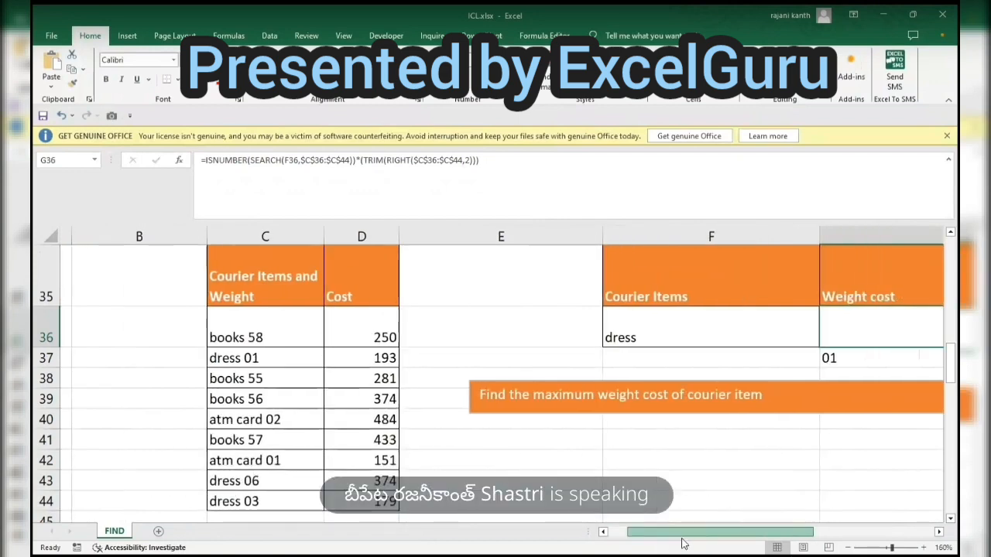
{"action": "left_click", "coordinate": [264, 359]}
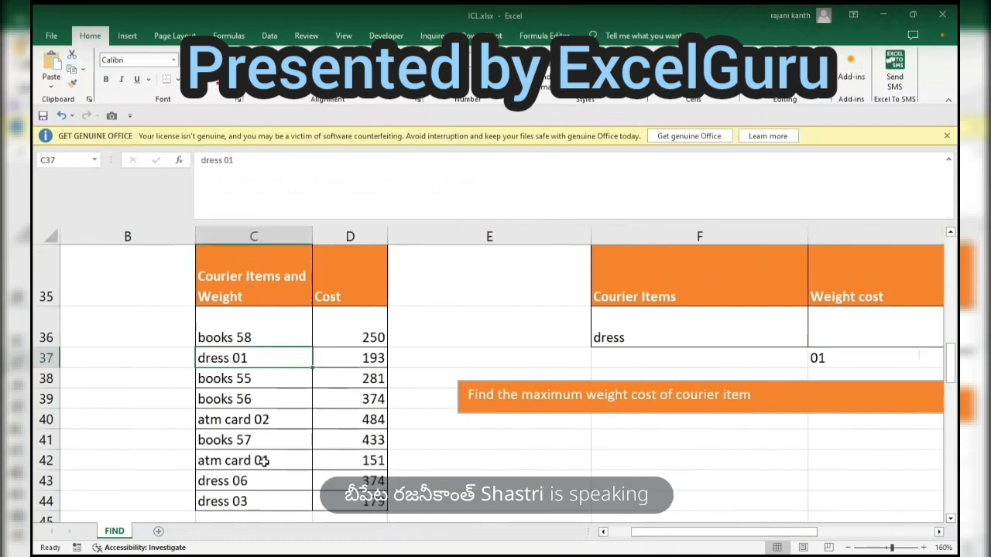
{"action": "left_click", "coordinate": [250, 480]}
{"action": "left_click", "coordinate": [249, 502]}
{"action": "left_click", "coordinate": [247, 359]}
{"action": "left_click", "coordinate": [243, 480]}
{"action": "left_click", "coordinate": [243, 501]}
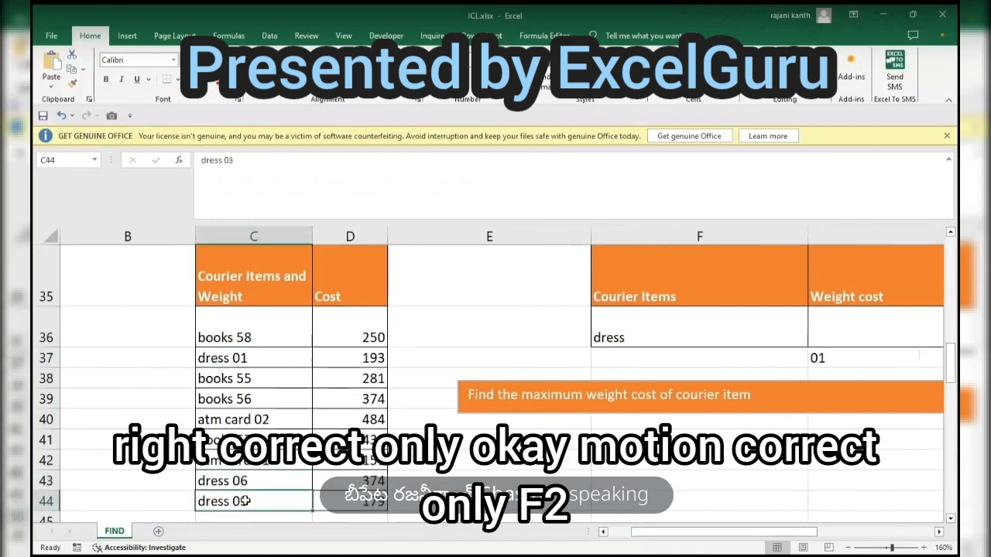
Remove TRIM from the formula in G36, preview its evaluated array and restore the formula text
{"action": "left_click_drag", "start_coordinate": [679, 530], "coordinate": [751, 531]}
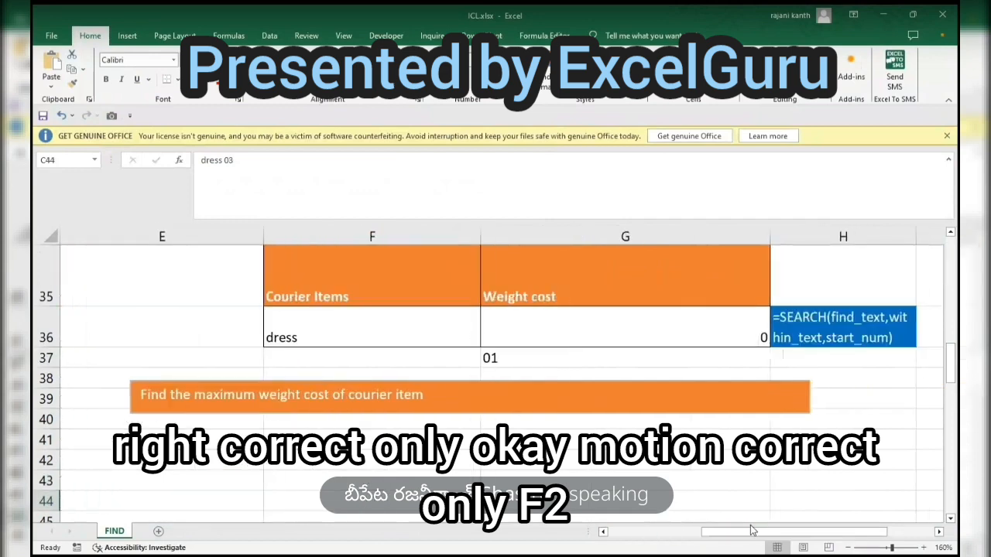
{"action": "left_click", "coordinate": [667, 330]}
{"action": "key", "text": "F2"}
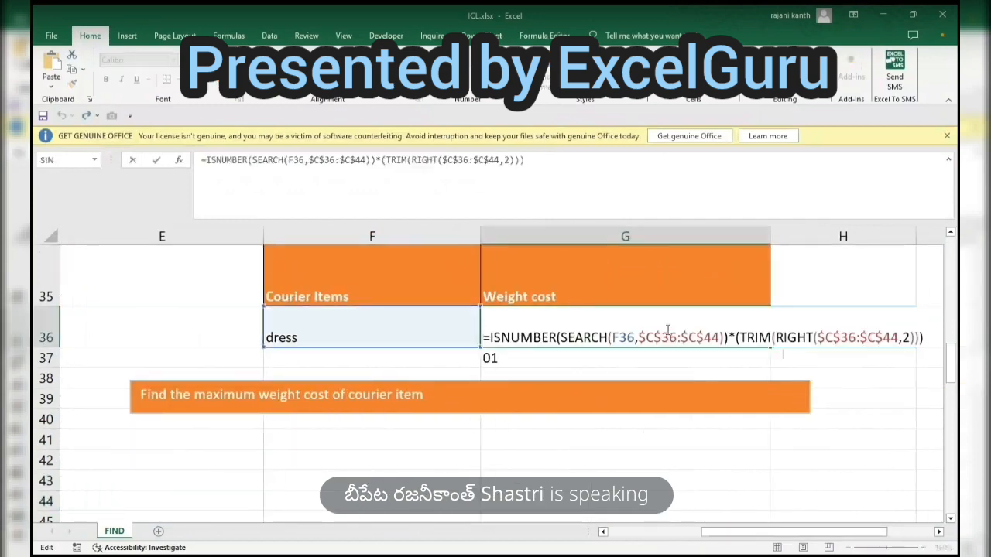
{"action": "left_click_drag", "start_coordinate": [774, 338], "coordinate": [742, 338]}
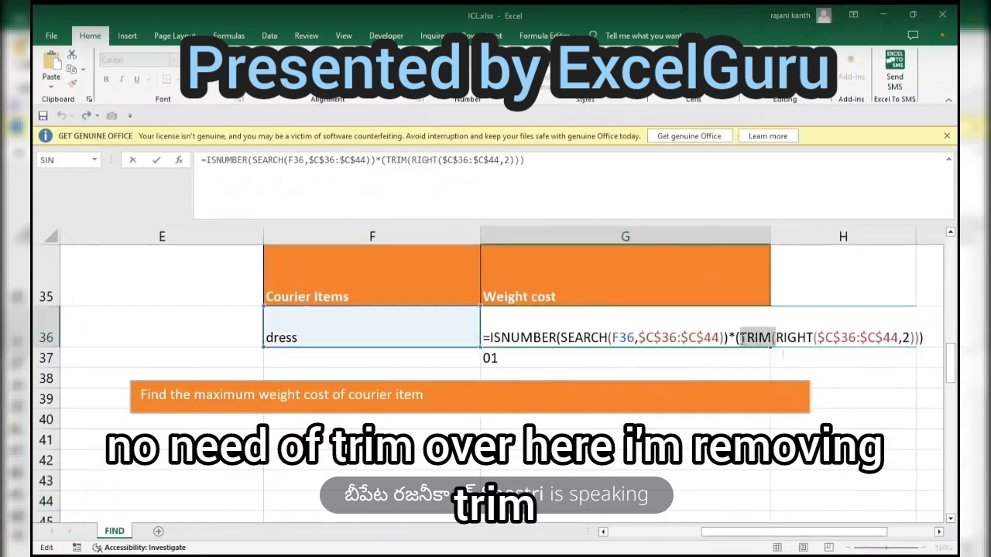
{"action": "key", "text": "Delete"}
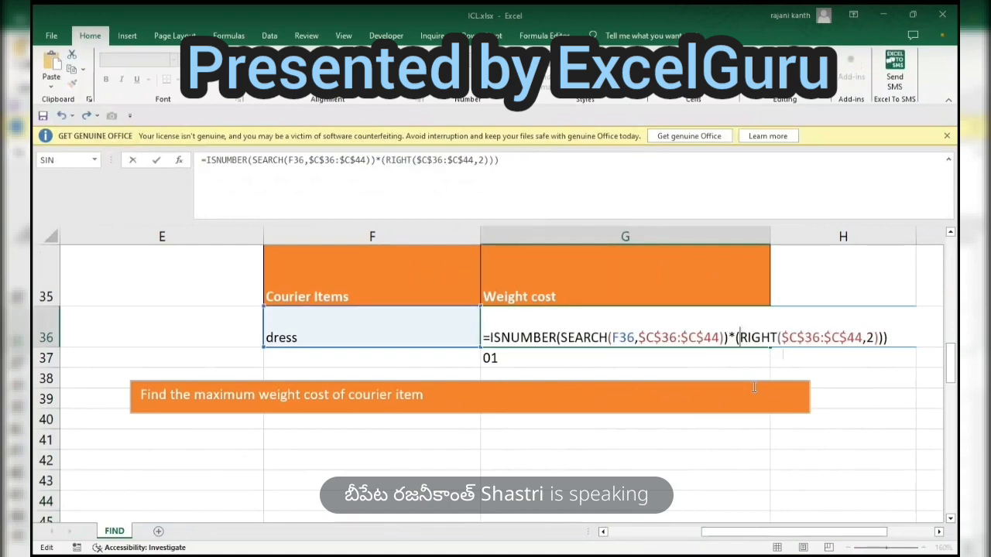
{"action": "key", "text": "F9"}
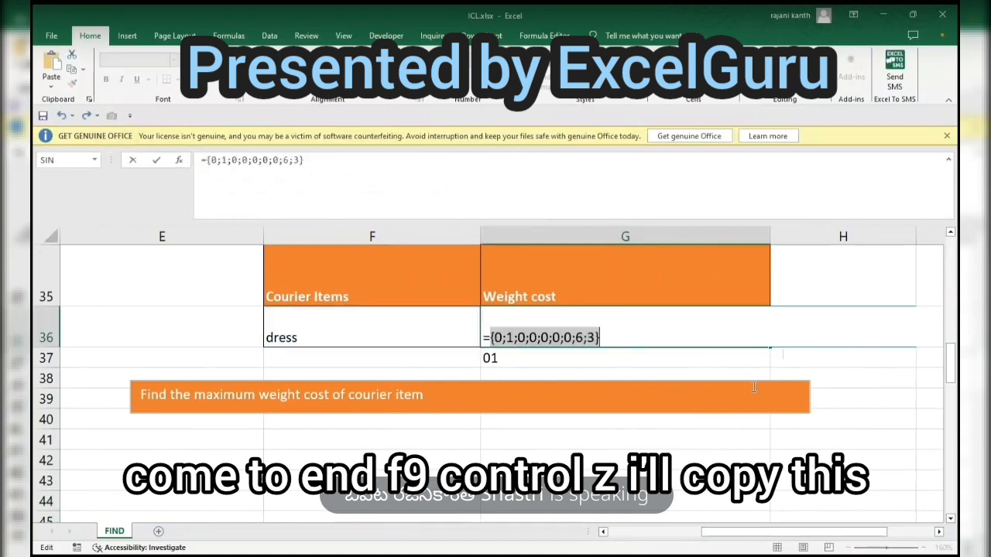
{"action": "key", "text": "ctrl+z"}
Wrap the ISNUMBER and RIGHT product in G36 in MAX and enter it as an array formula
{"action": "key", "text": "ctrl+c"}
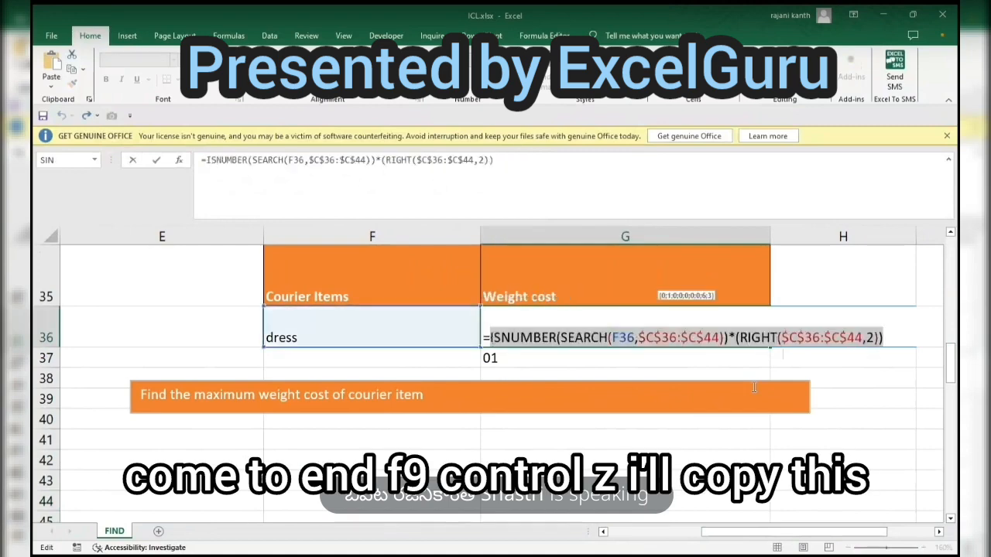
{"action": "key", "text": "Left"}
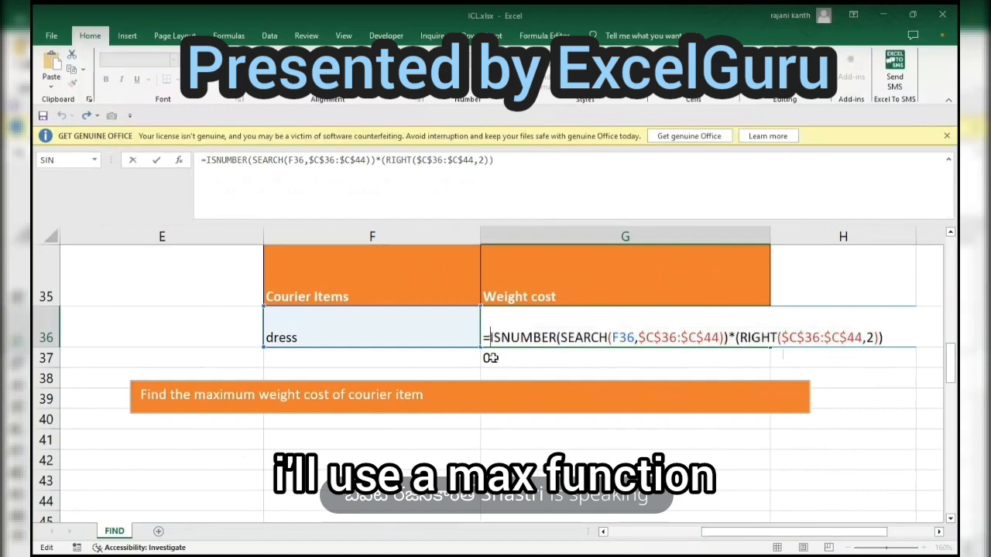
{"action": "type", "text": "max"}
{"action": "key", "text": "Tab"}
{"action": "left_click", "coordinate": [927, 331]}
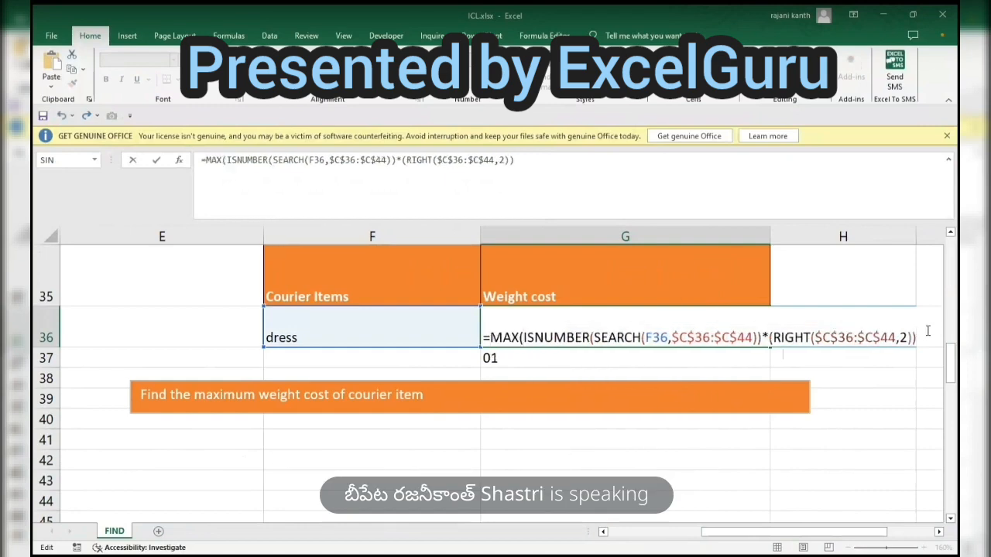
{"action": "type", "text": ")"}
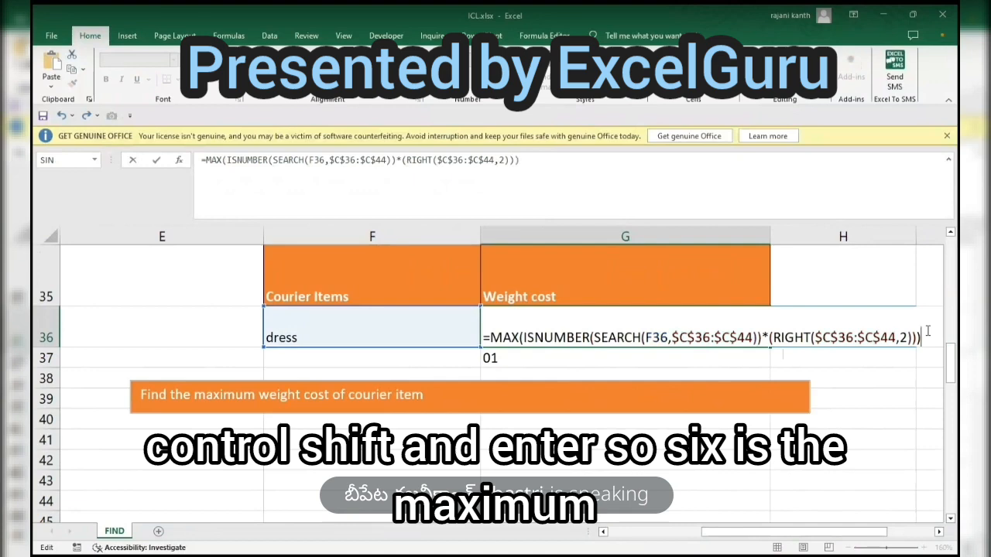
{"action": "key", "text": "ctrl+shift+Return"}
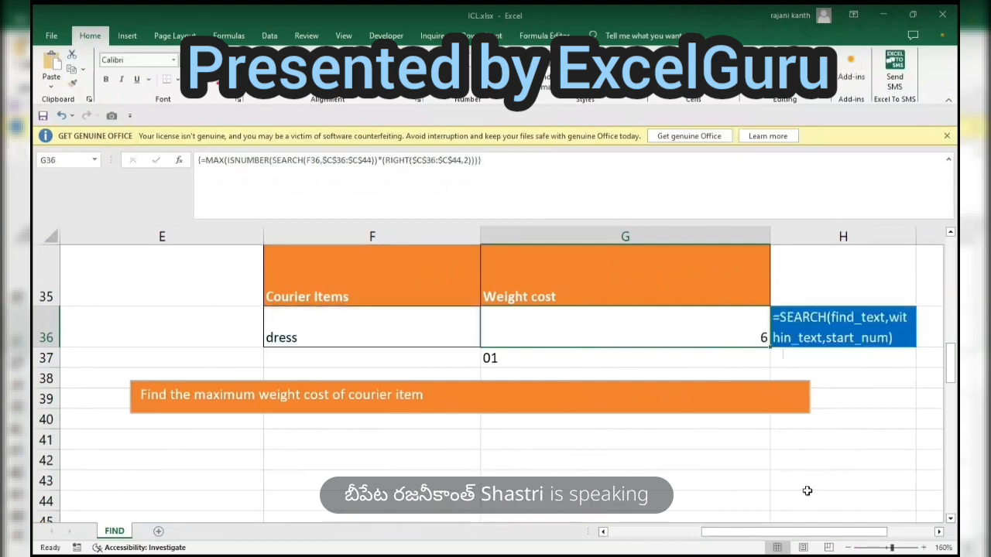
Wrap the MAX formula in G36 in MATCH, using the ISNUMBER and RIGHT product as lookup array and match type 0, as an array formula
{"action": "left_click_drag", "start_coordinate": [720, 534], "coordinate": [628, 538]}
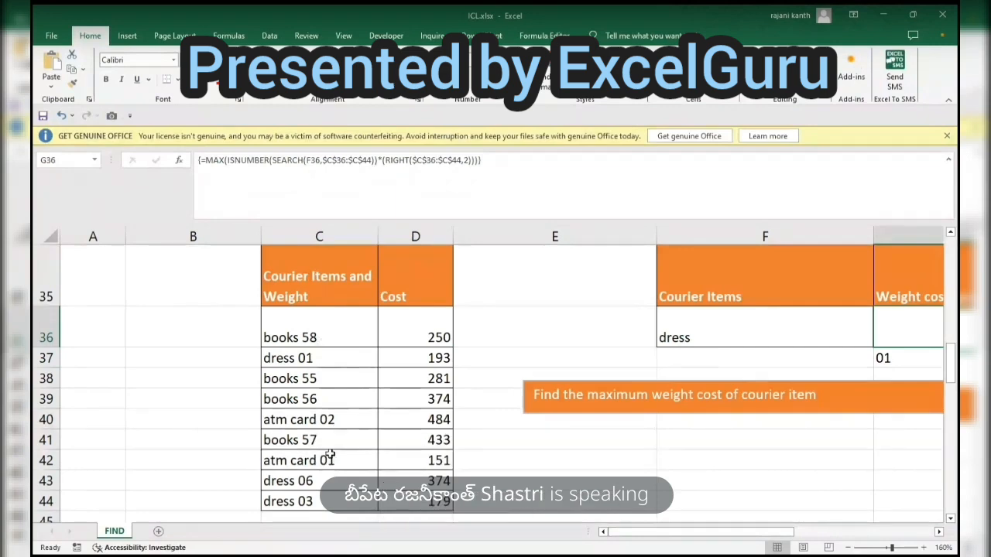
{"action": "key", "text": "F2"}
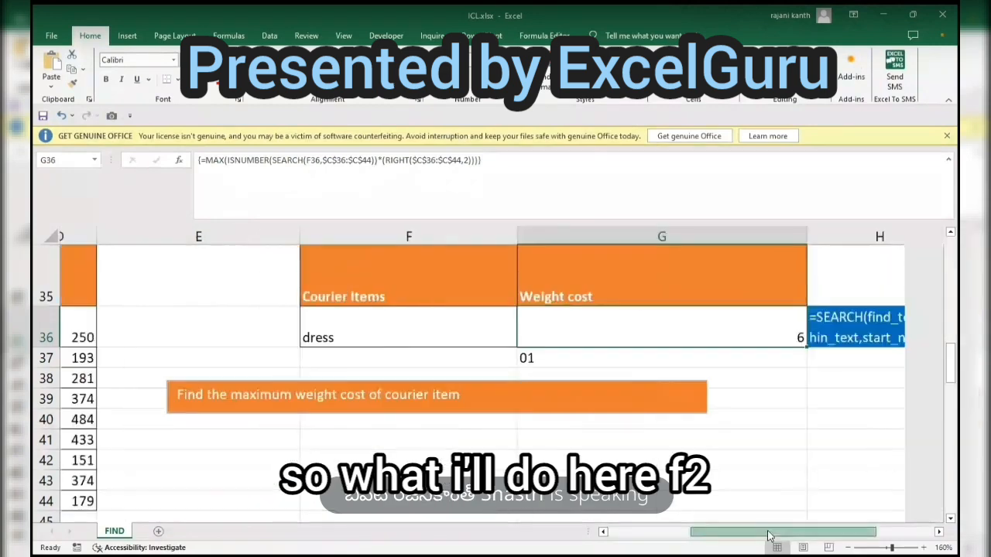
{"action": "double_click", "coordinate": [589, 343]}
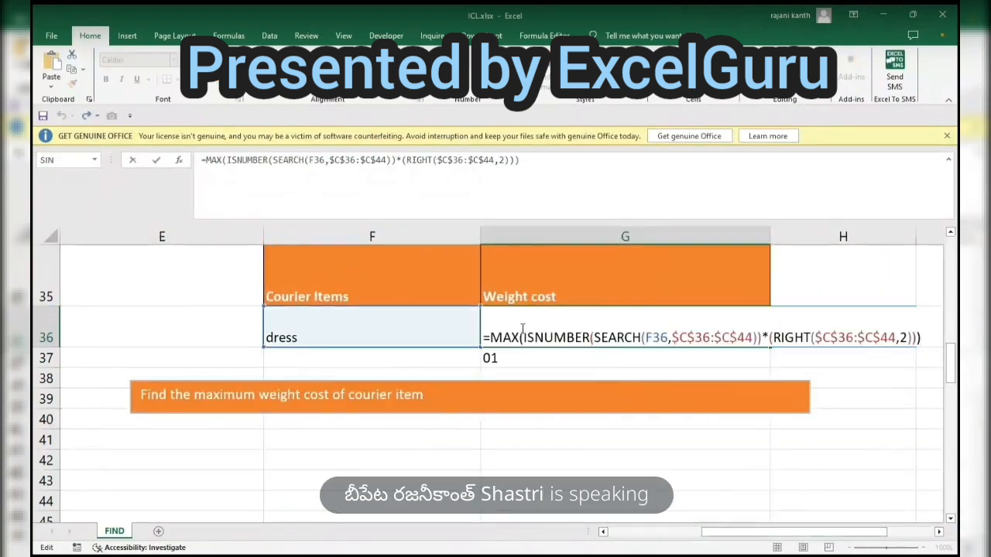
{"action": "left_click", "coordinate": [491, 337]}
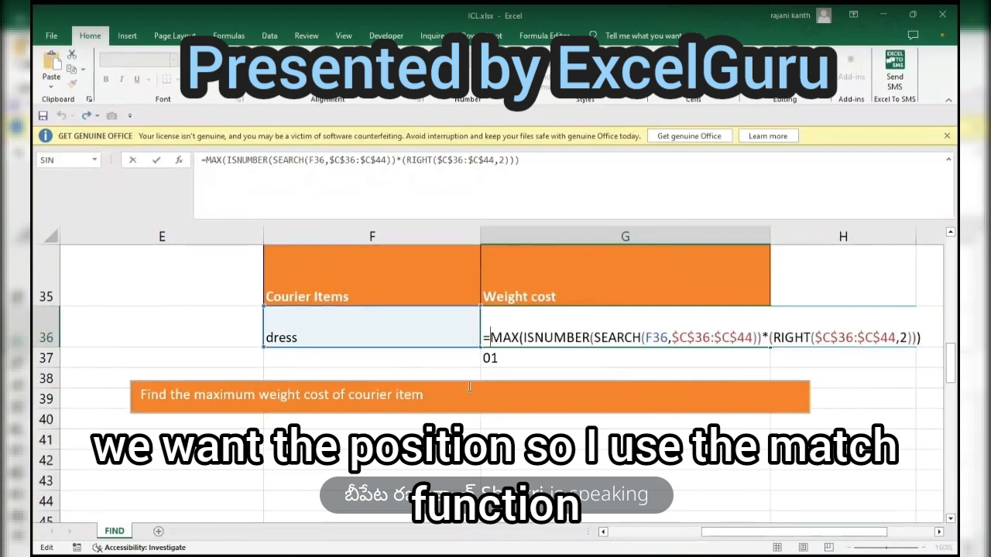
{"action": "type", "text": "match"}
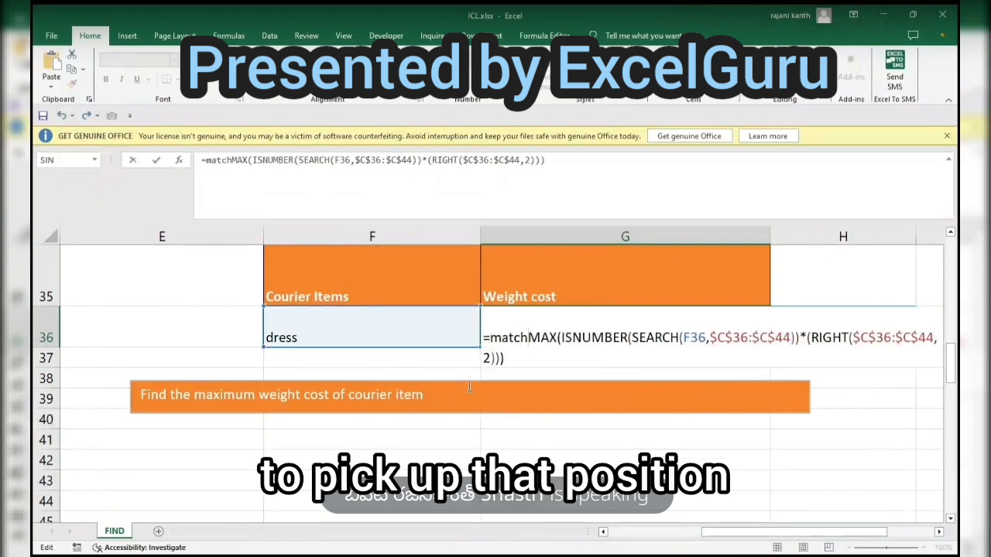
{"action": "key", "text": "Tab"}
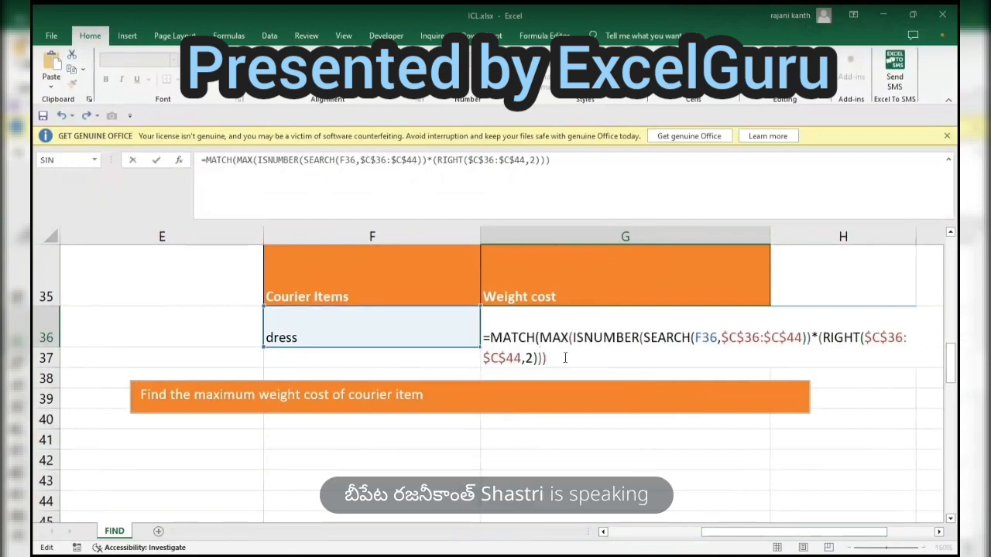
{"action": "type", "text": ","}
{"action": "key", "text": "ctrl+v"}
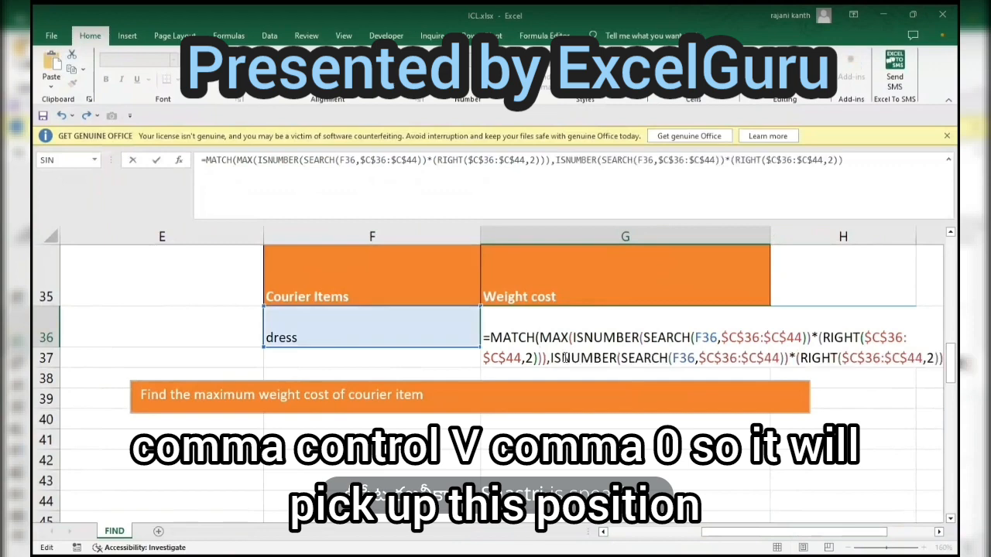
{"action": "type", "text": ",0)"}
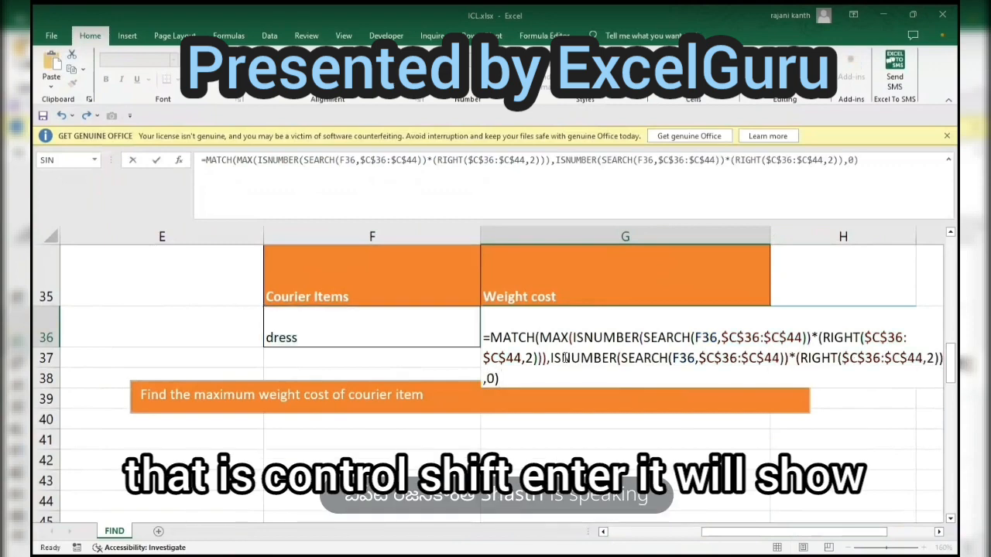
{"action": "key", "text": "ctrl+shift+Return"}
Wrap the MATCH formula in G36 in INDEX with the absolute cost range $D$36:$D$44 and enter it as an array formula
{"action": "left_click_drag", "start_coordinate": [756, 533], "coordinate": [619, 535]}
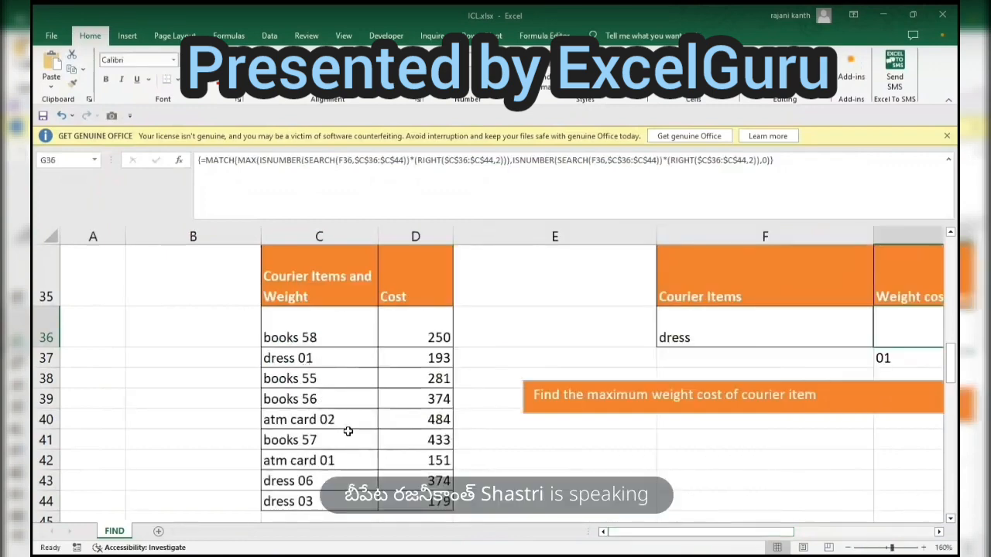
{"action": "left_click_drag", "start_coordinate": [672, 539], "coordinate": [767, 532]}
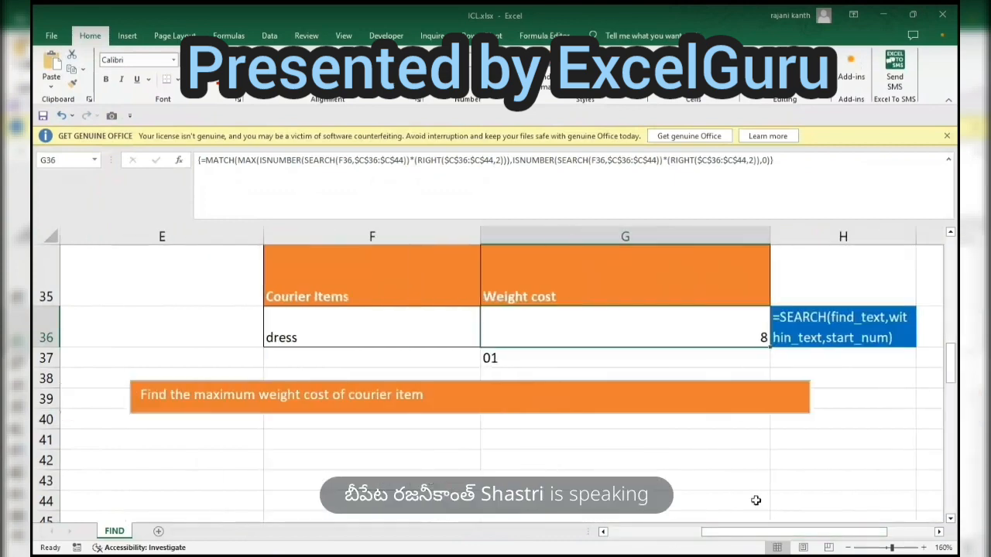
{"action": "double_click", "coordinate": [689, 330]}
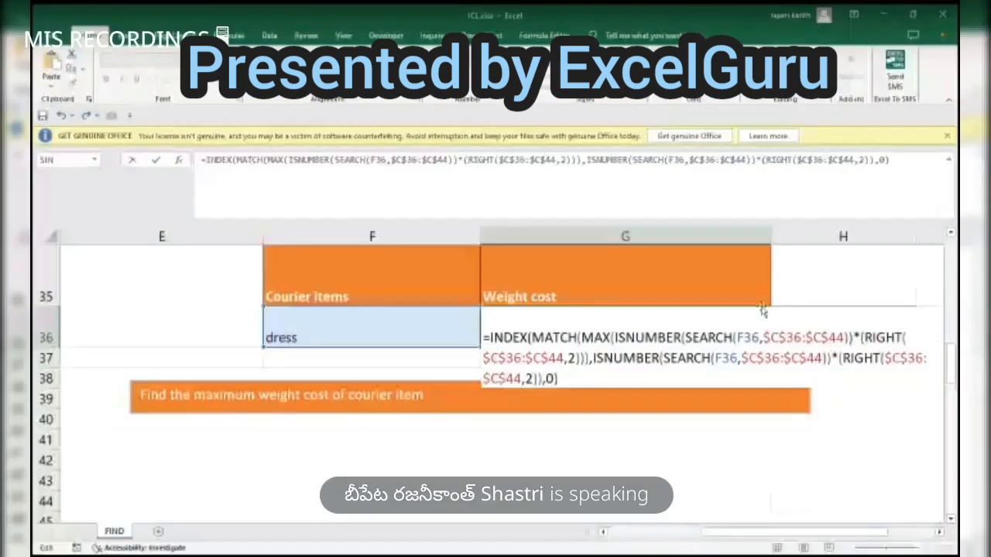
{"action": "scroll", "coordinate": [638, 538], "scroll_direction": "left", "scroll_amount": 3}
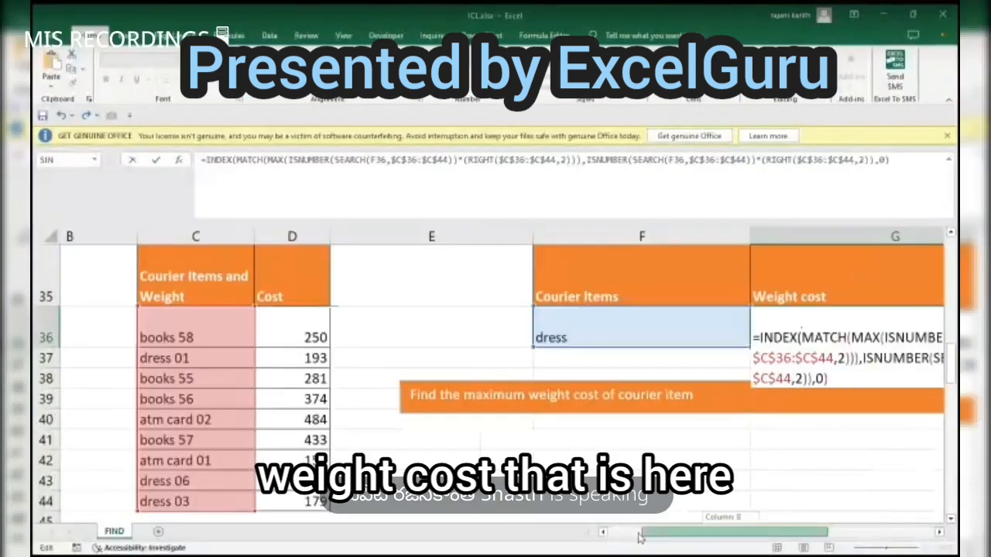
{"action": "scroll", "coordinate": [638, 538], "scroll_direction": "left", "scroll_amount": 1}
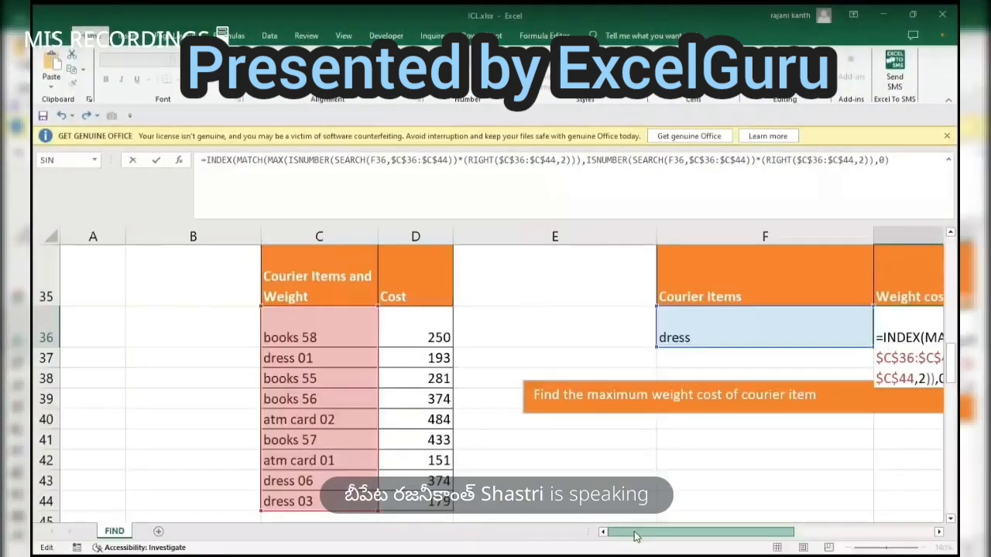
{"action": "left_click", "coordinate": [419, 325]}
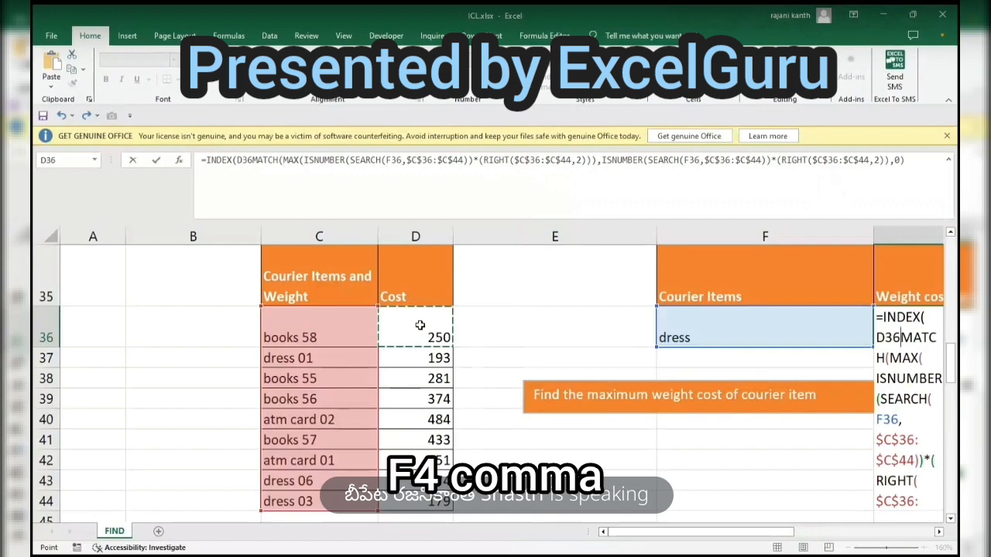
{"action": "key", "text": "ctrl+shift+Down"}
{"action": "key", "text": "F4"}
{"action": "type", "text": ","}
{"action": "left_click", "coordinate": [628, 376]}
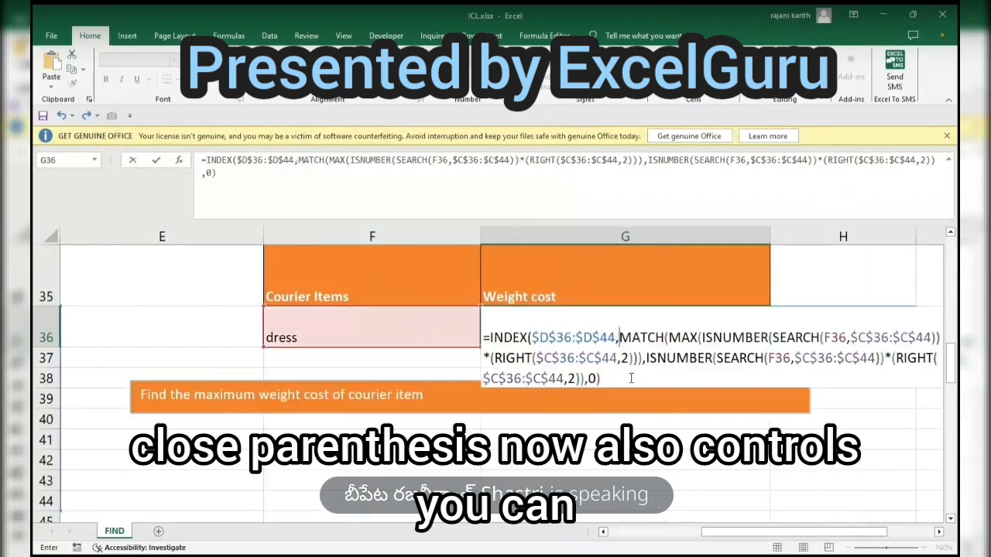
{"action": "type", "text": ")"}
{"action": "key", "text": "ctrl+shift+Return"}
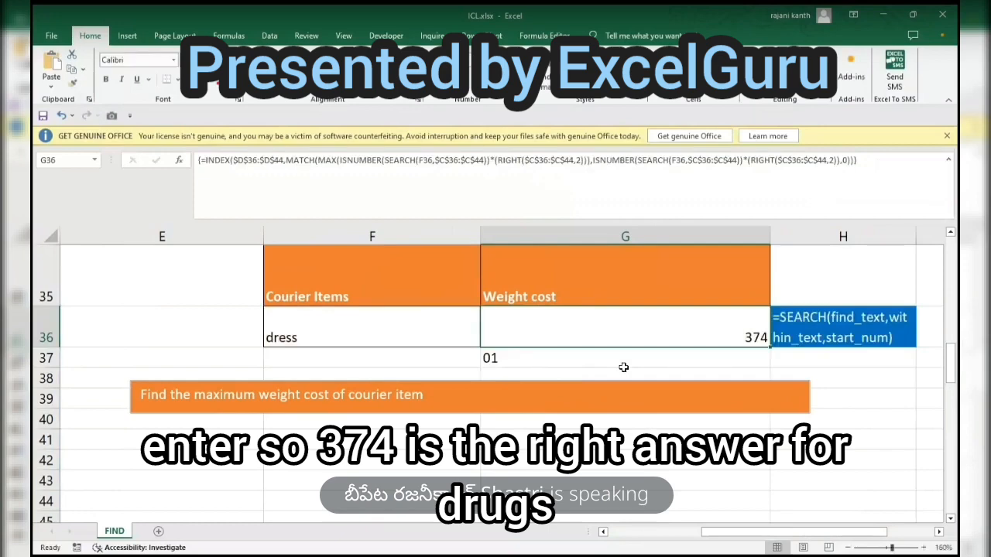
Check the cost of the dress 06 entry in the courier list, and choose books as the courier item in F36
{"action": "left_click_drag", "start_coordinate": [835, 537], "coordinate": [312, 446]}
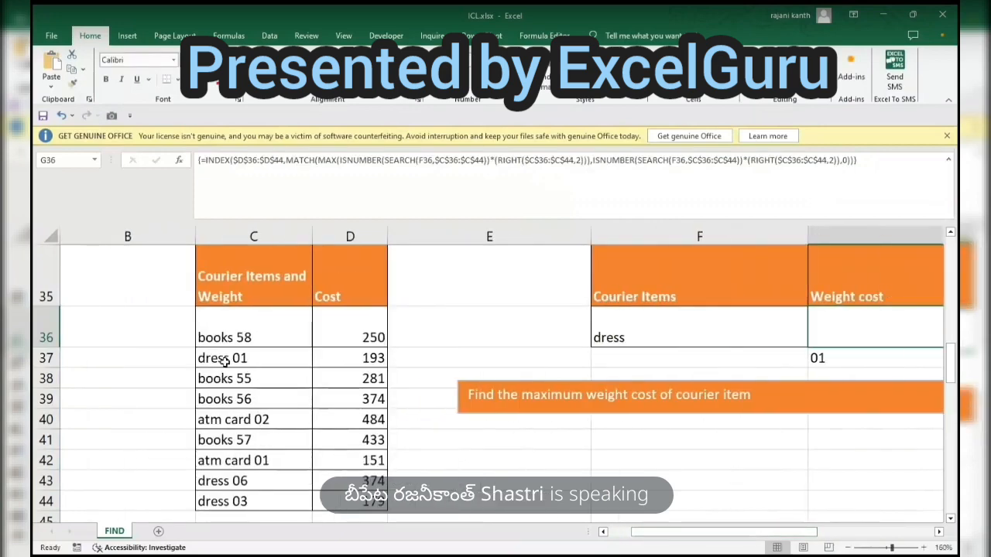
{"action": "left_click_drag", "start_coordinate": [254, 481], "coordinate": [345, 480]}
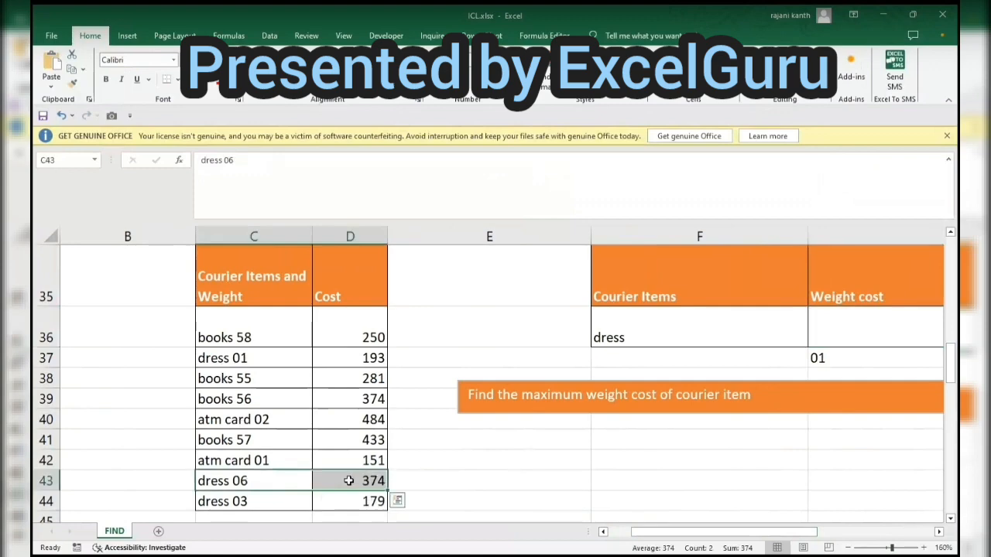
{"action": "left_click", "coordinate": [668, 319]}
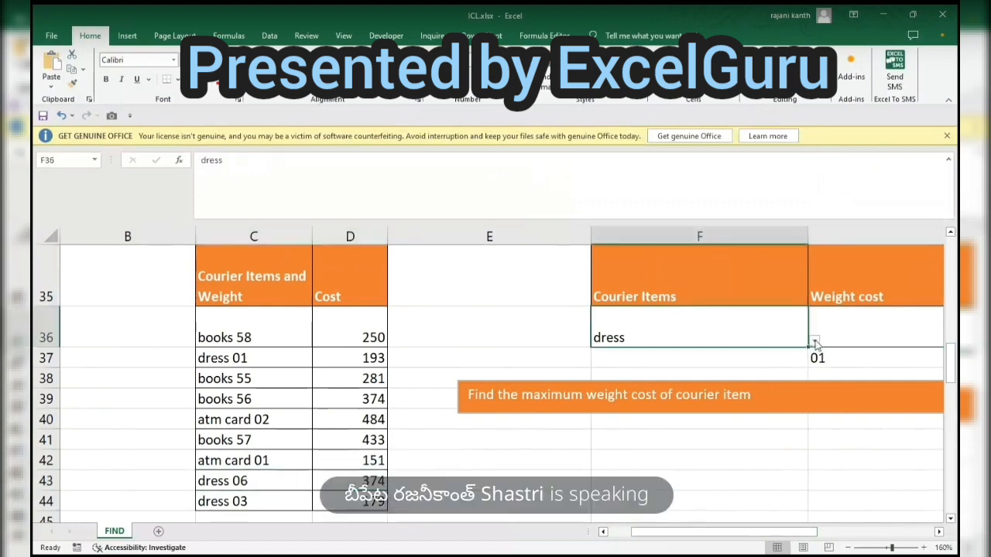
{"action": "left_click", "coordinate": [815, 341]}
{"action": "left_click", "coordinate": [614, 354]}
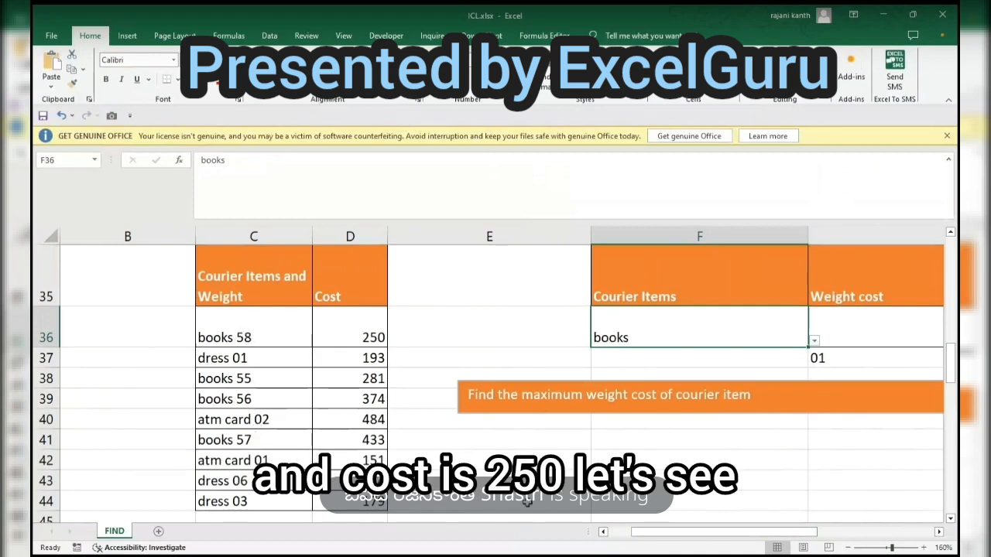
{"action": "left_click_drag", "start_coordinate": [674, 534], "coordinate": [773, 534]}
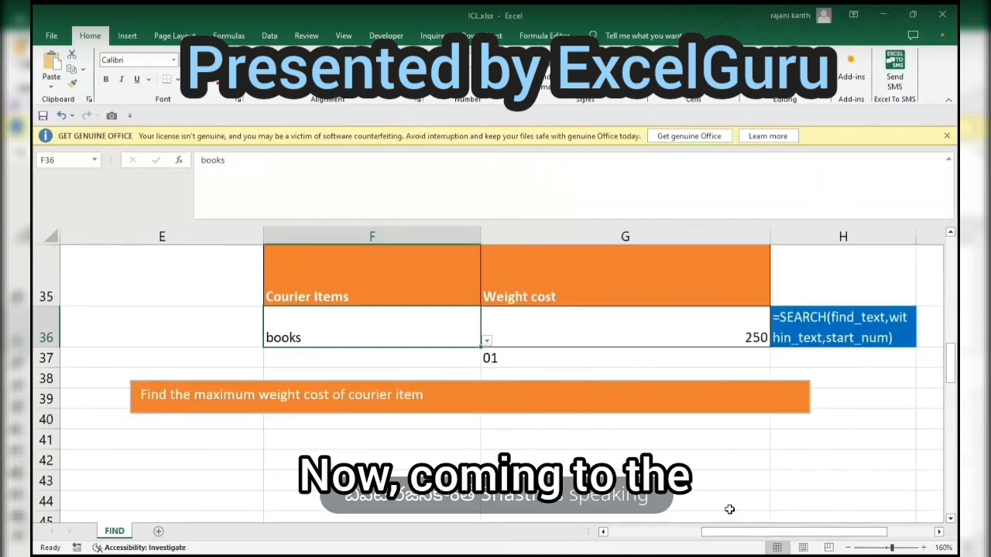
Go to the fourth exercise, inserting codes as per status, and select cell F50 beside the desired output heading
{"action": "scroll", "coordinate": [729, 509], "scroll_direction": "up", "scroll_amount": 1}
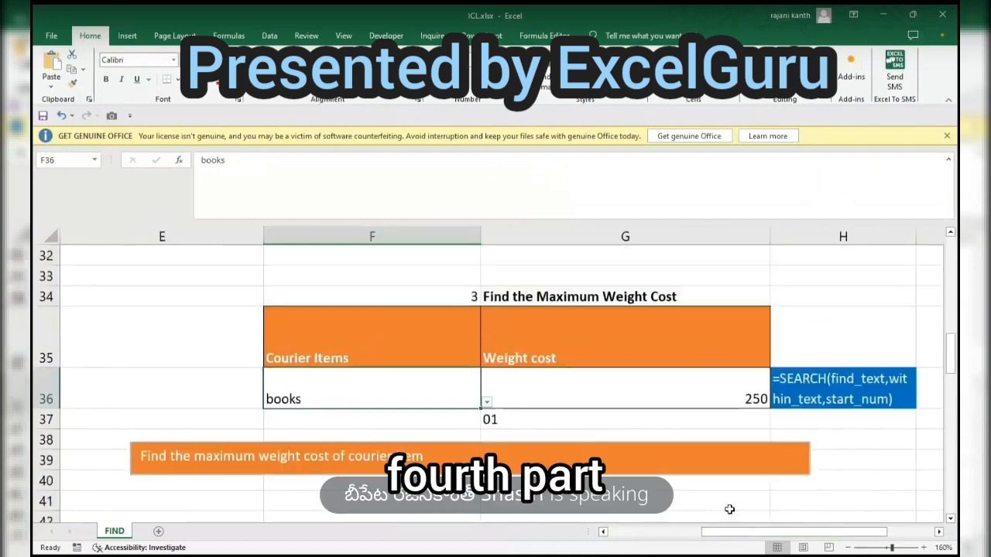
{"action": "scroll", "coordinate": [729, 509], "scroll_direction": "down", "scroll_amount": 3}
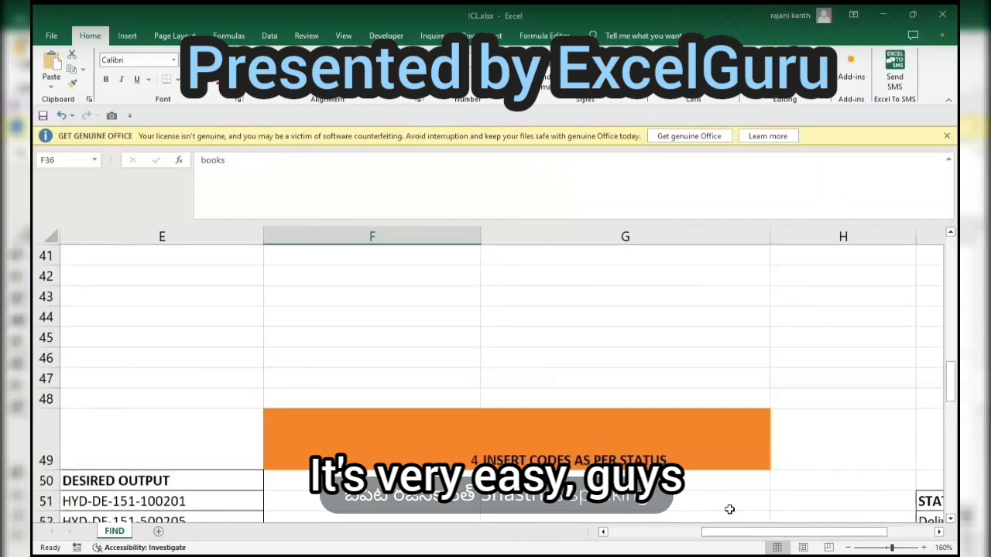
{"action": "scroll", "coordinate": [729, 510], "scroll_direction": "down", "scroll_amount": 2}
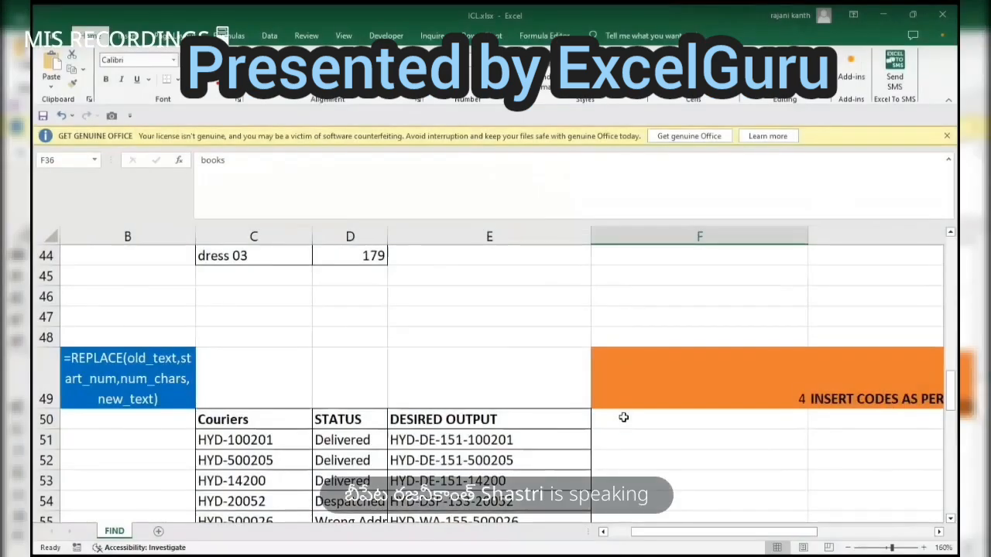
{"action": "left_click", "coordinate": [623, 419]}
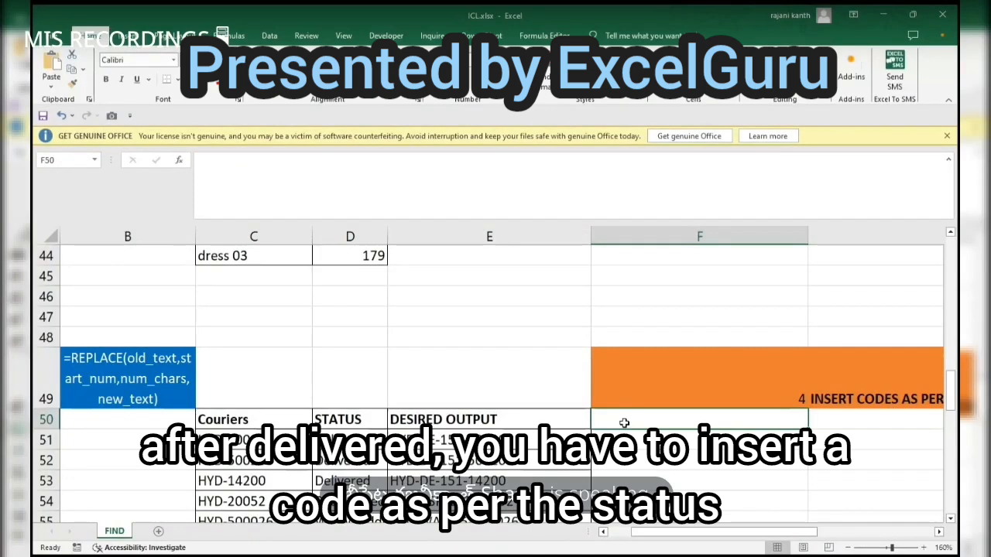